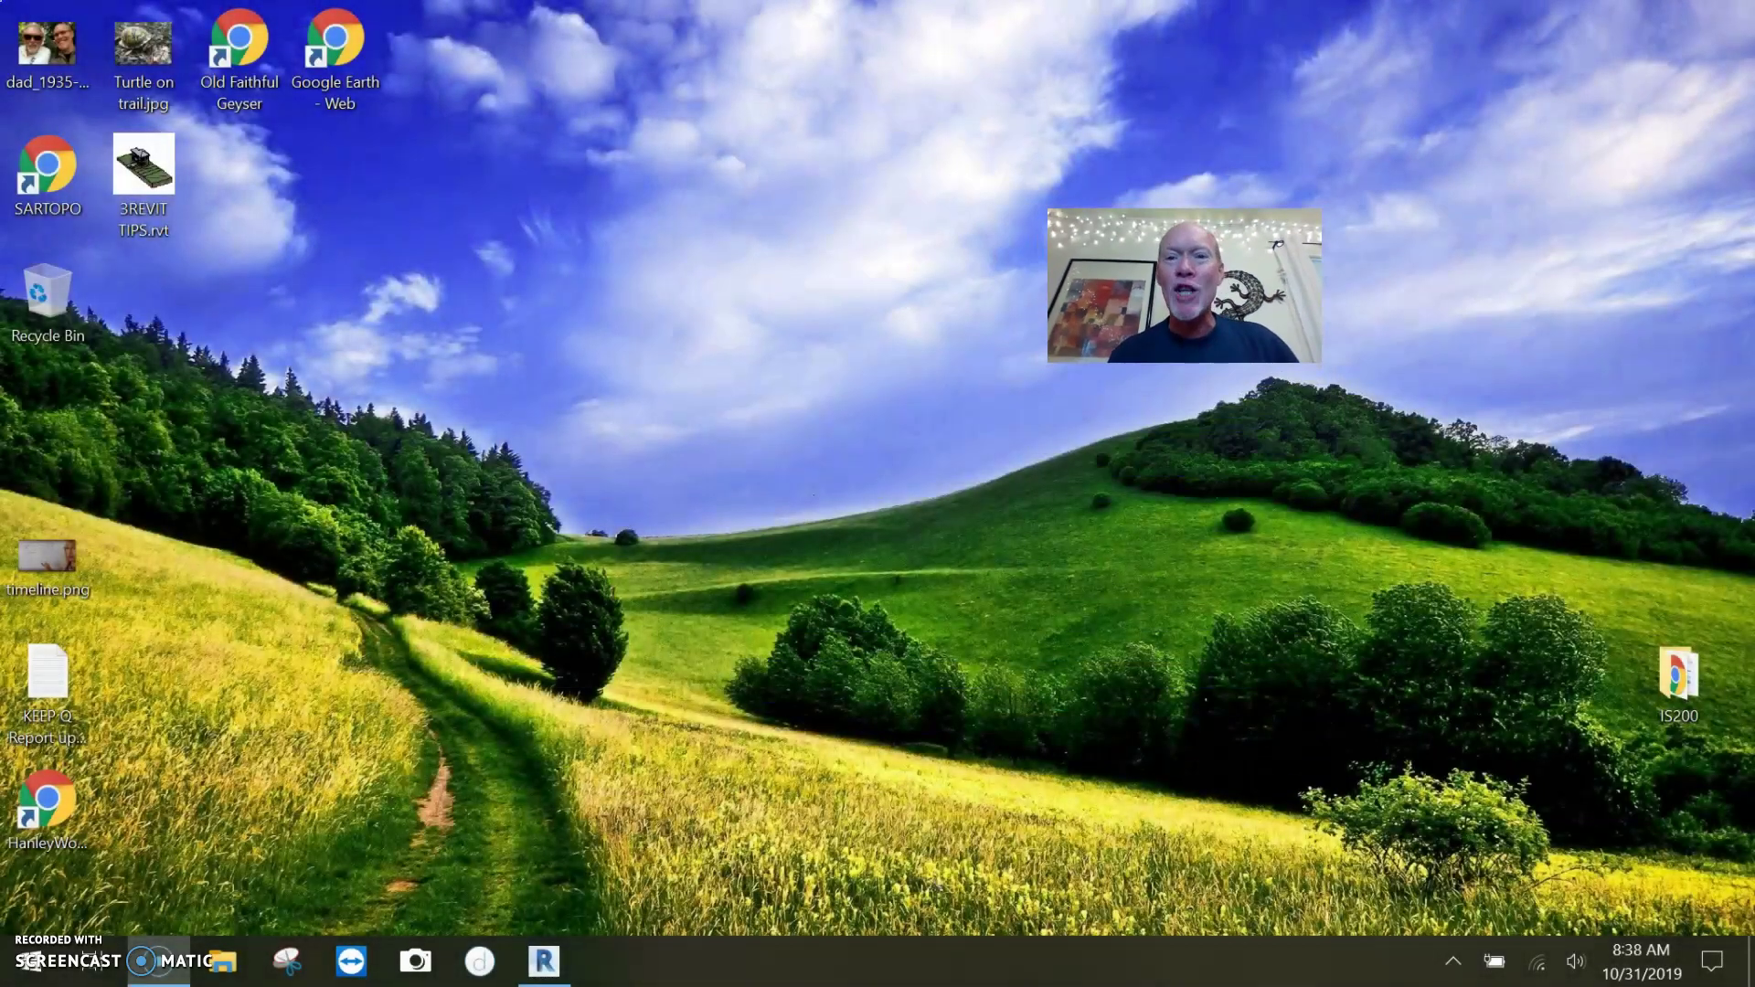
# - Switch to Revit and open the default 3D view, focused on the building's front entrance
pyautogui.click(544, 961)
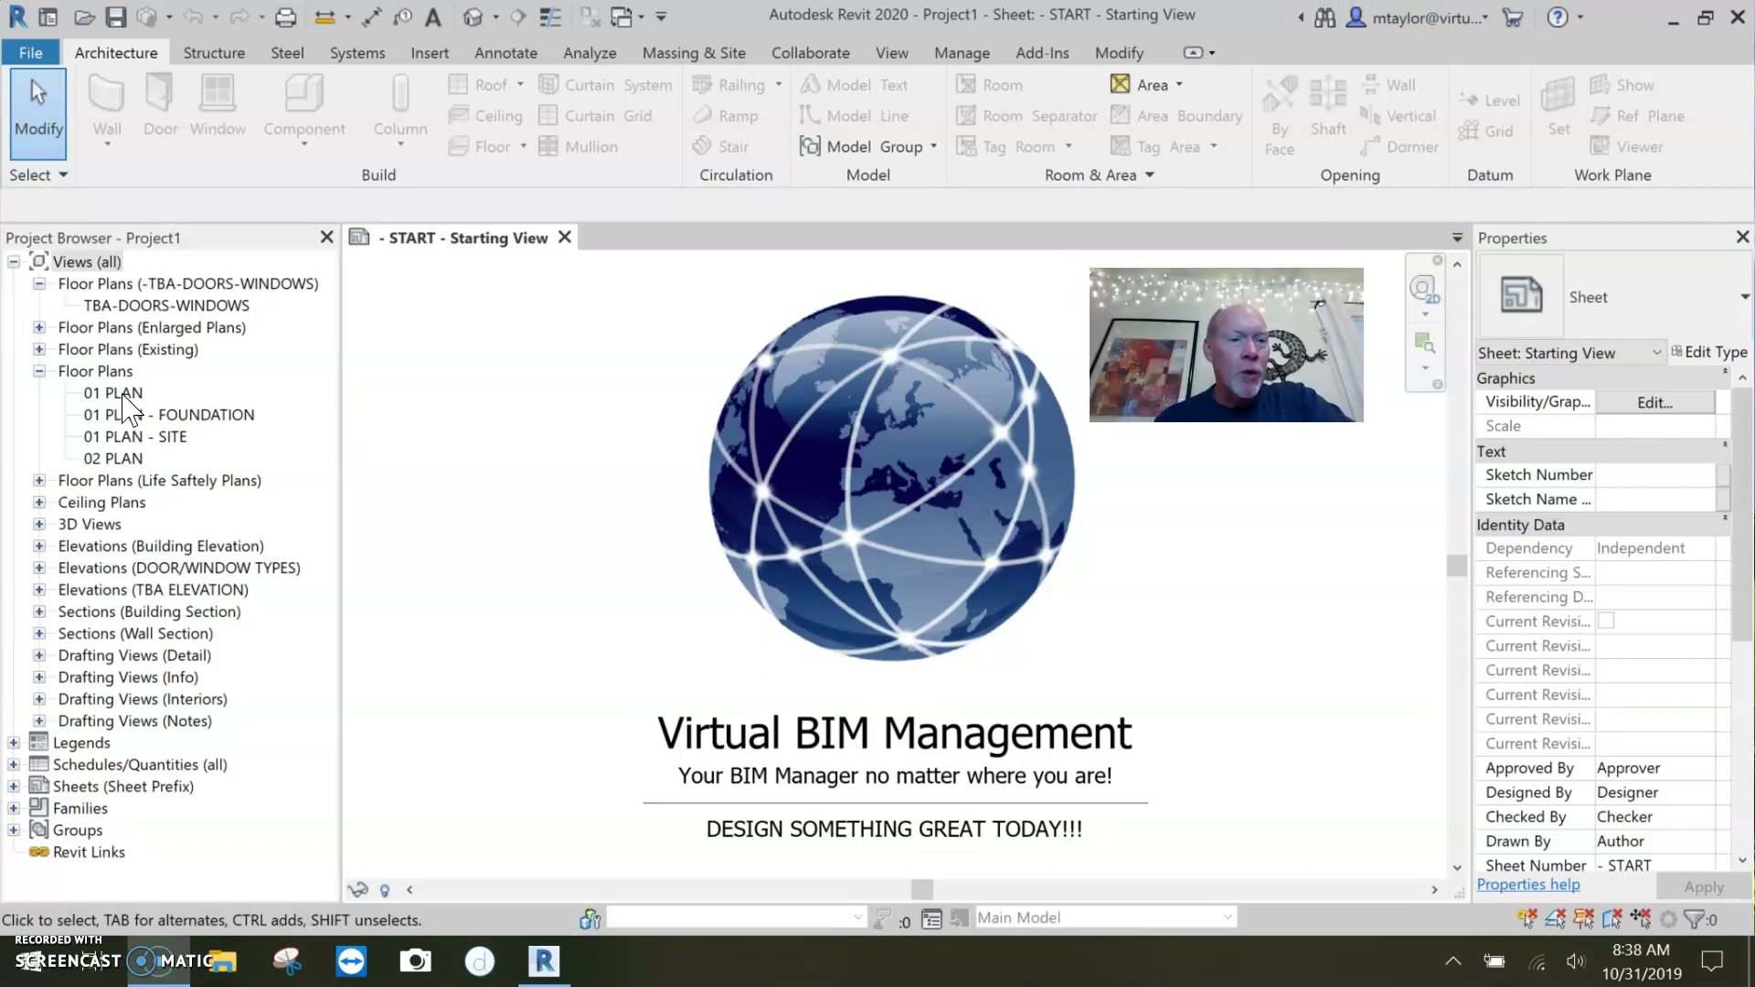
pyautogui.click(472, 17)
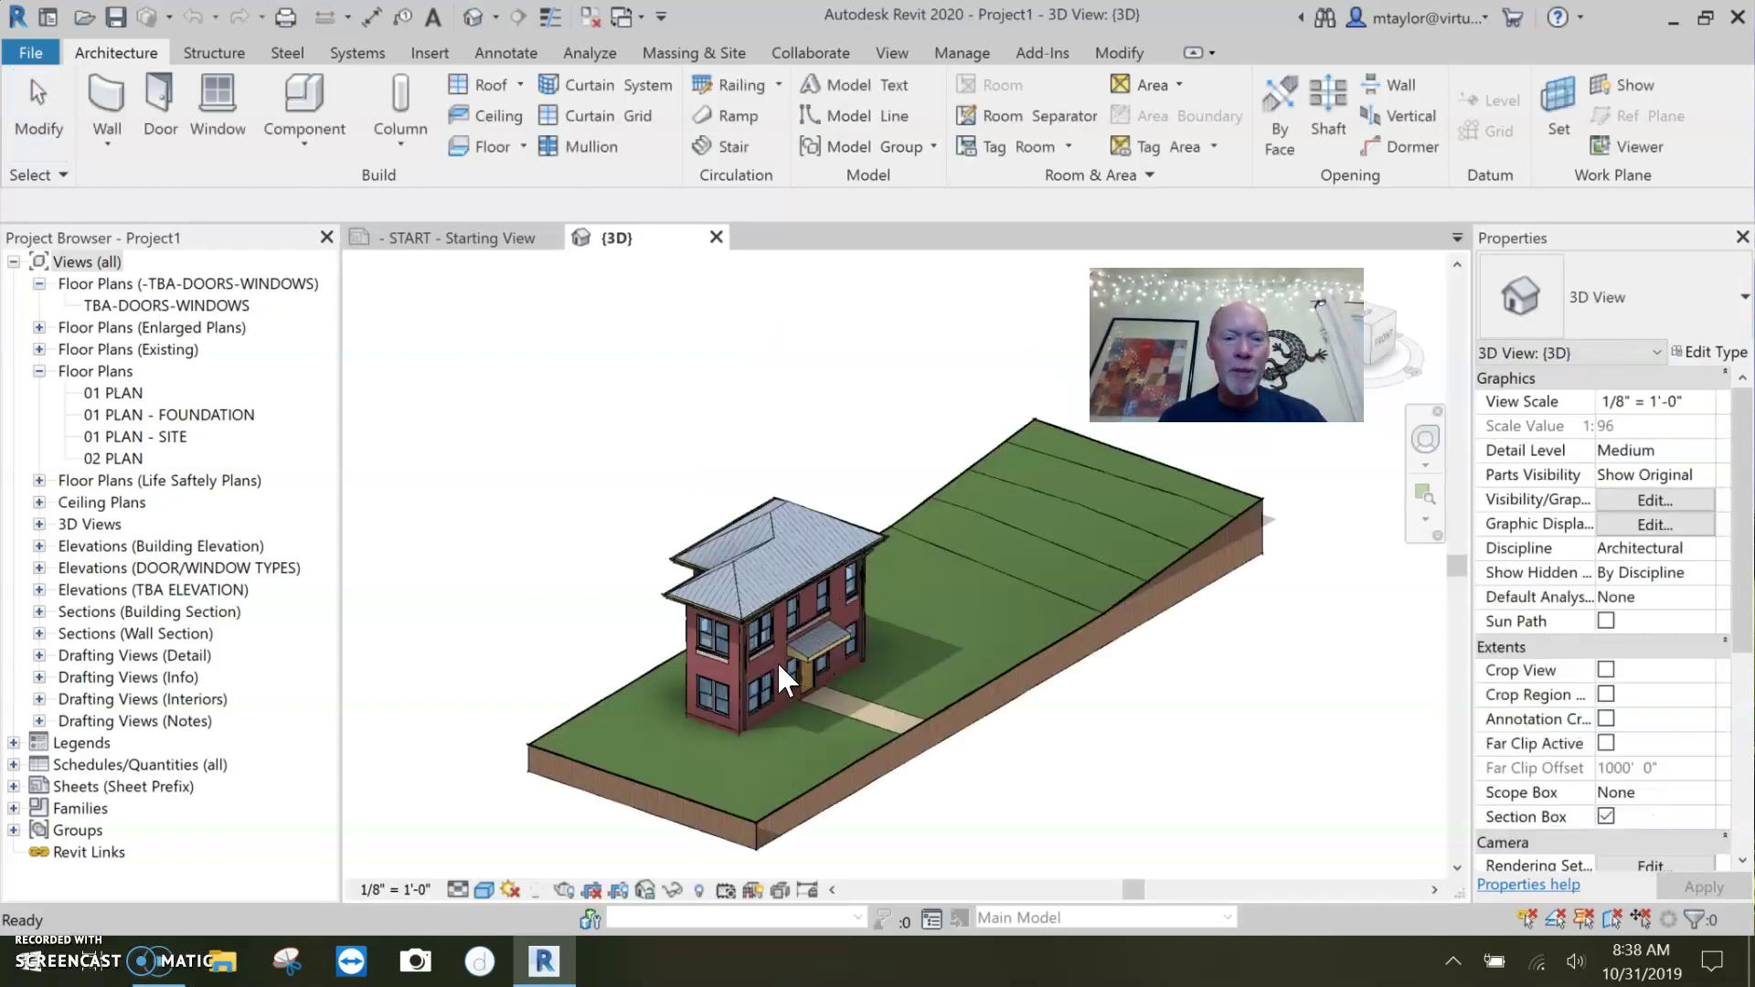
pyautogui.click(812, 650)
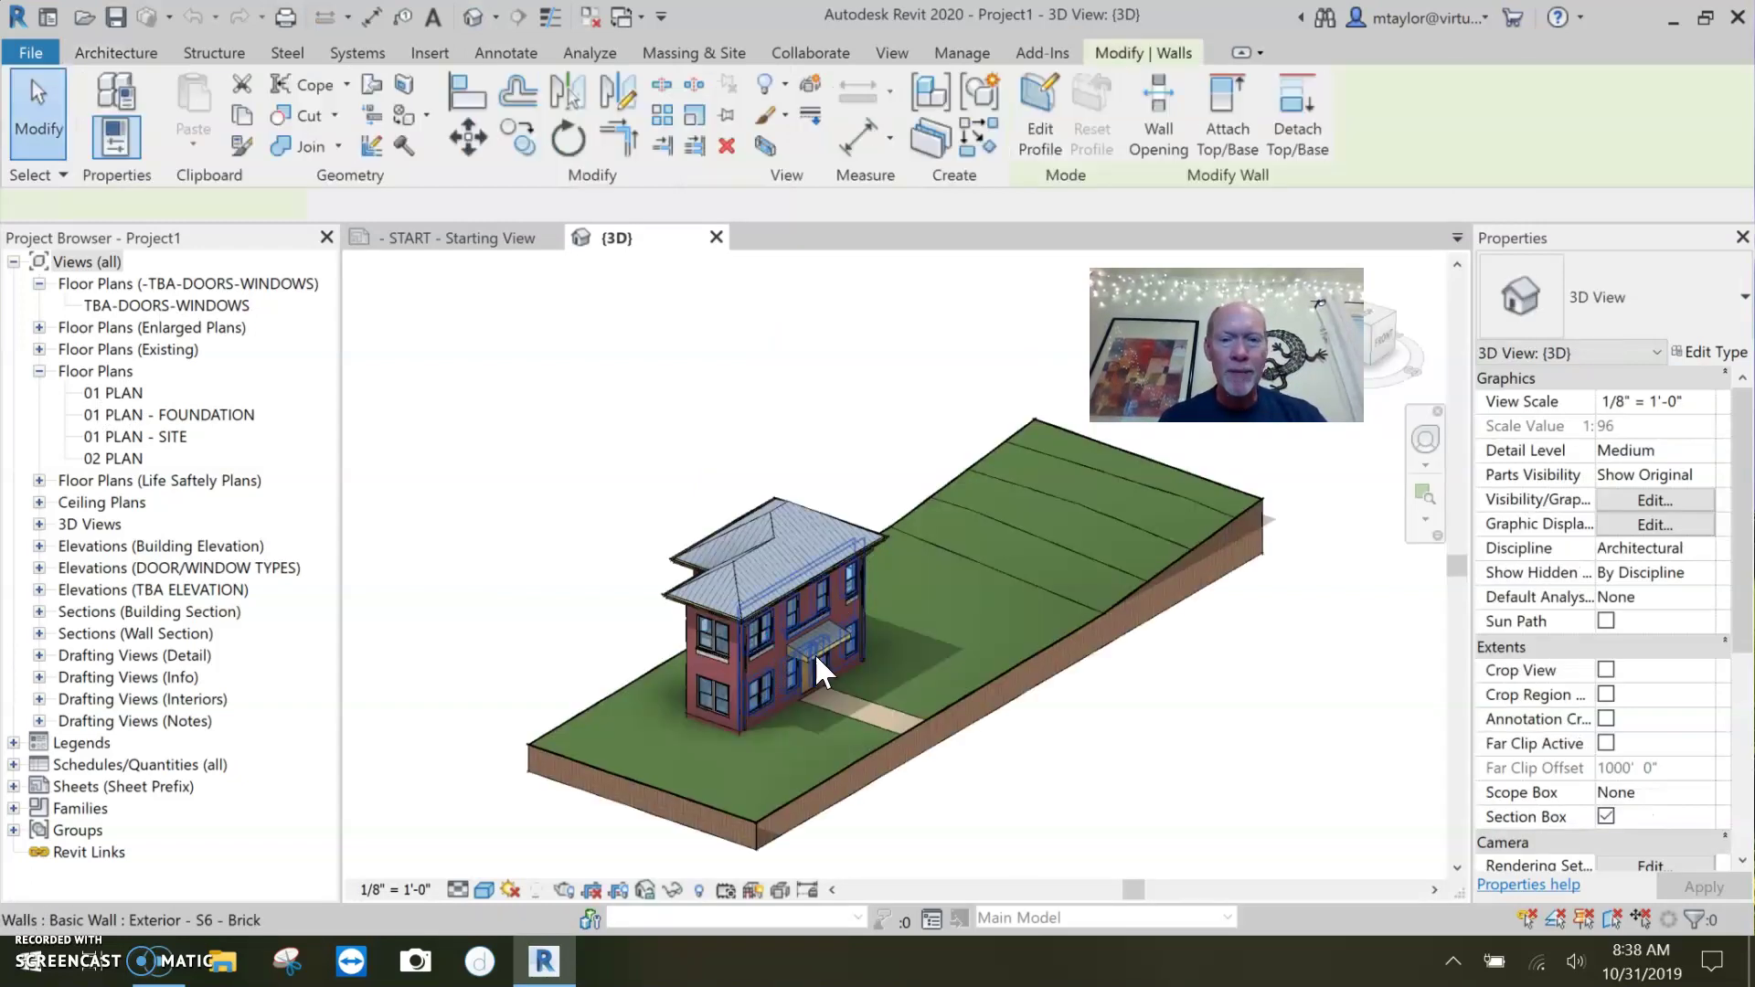
pyautogui.press('b')
pyautogui.press('x')
pyautogui.scroll(-5, 852, 677)
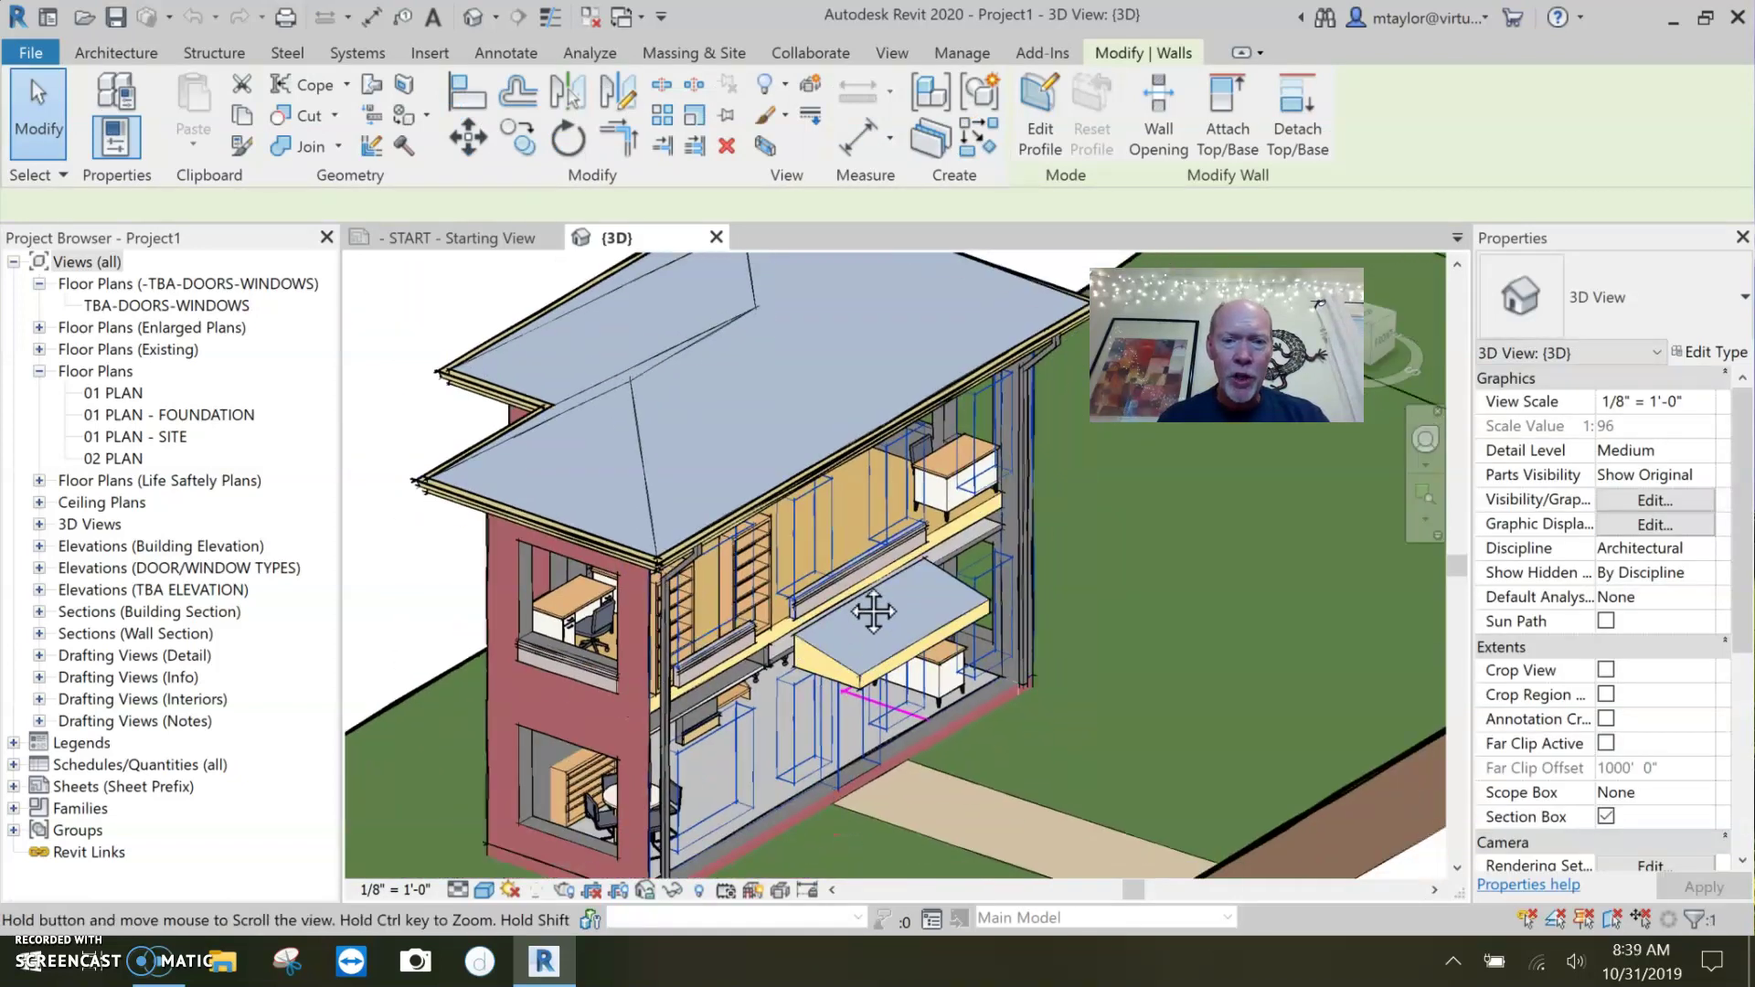
pyautogui.press('Escape')
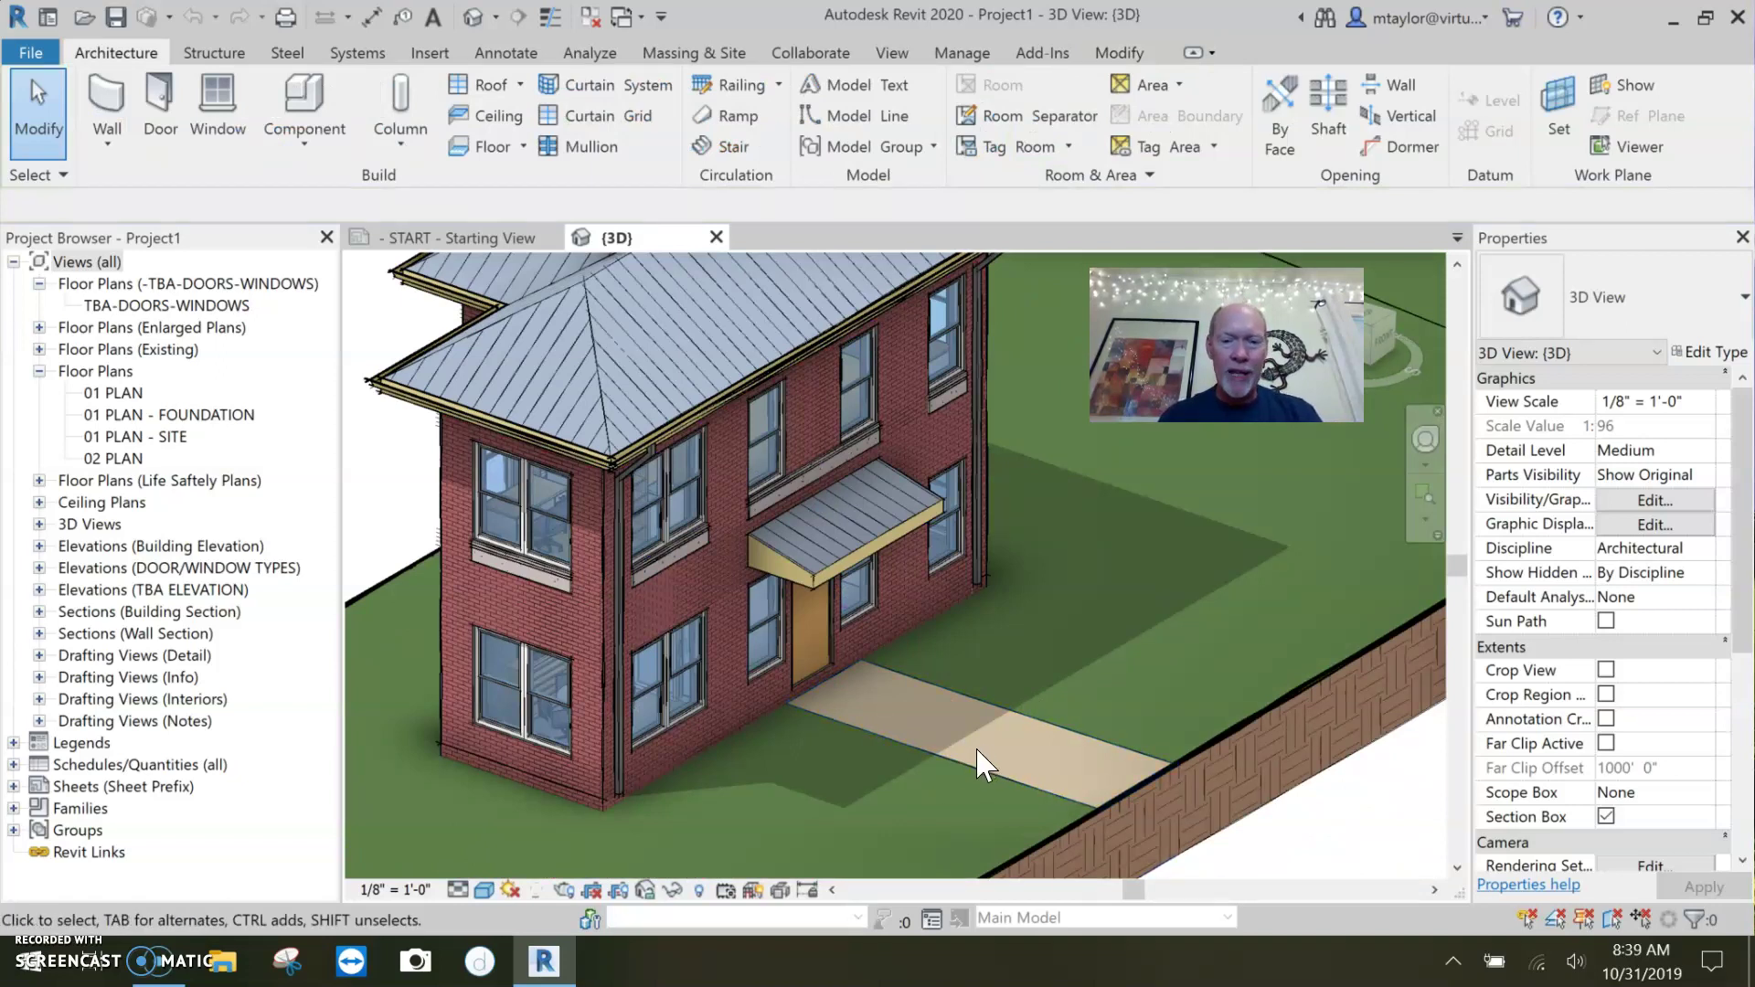
# - Inspect the front walkway subregion's properties and the cut edge where it meets the site boundary
pyautogui.click(951, 760)
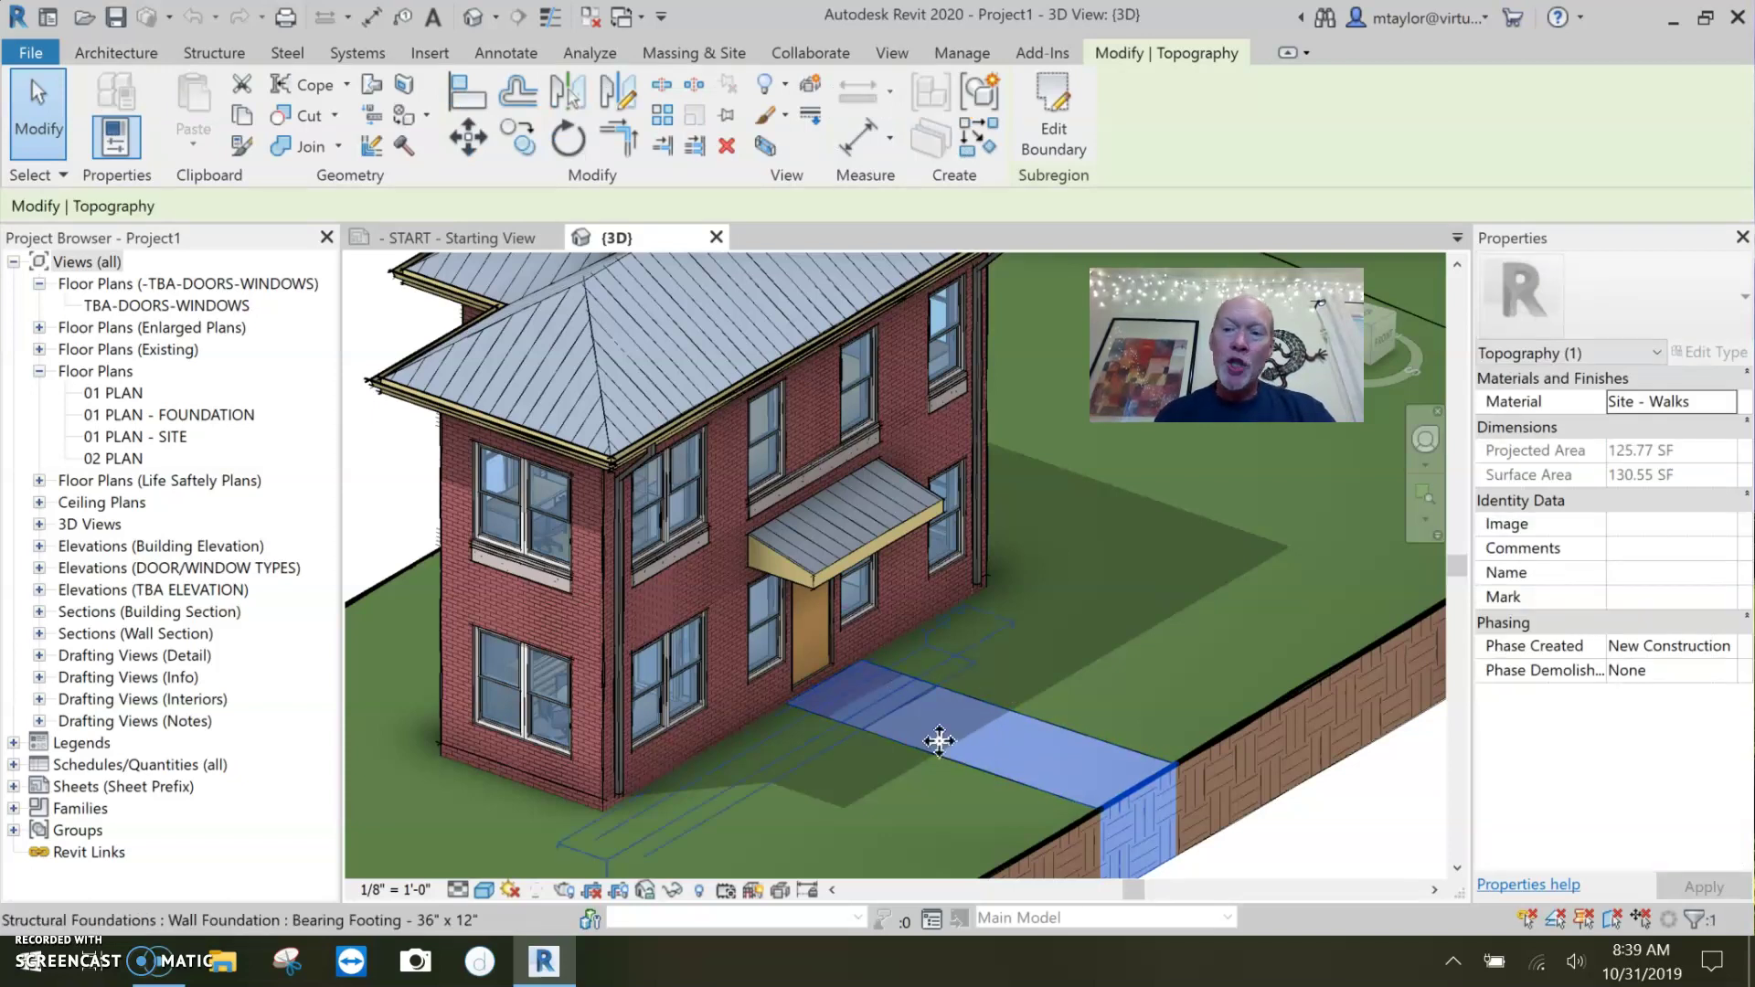
pyautogui.press('Escape')
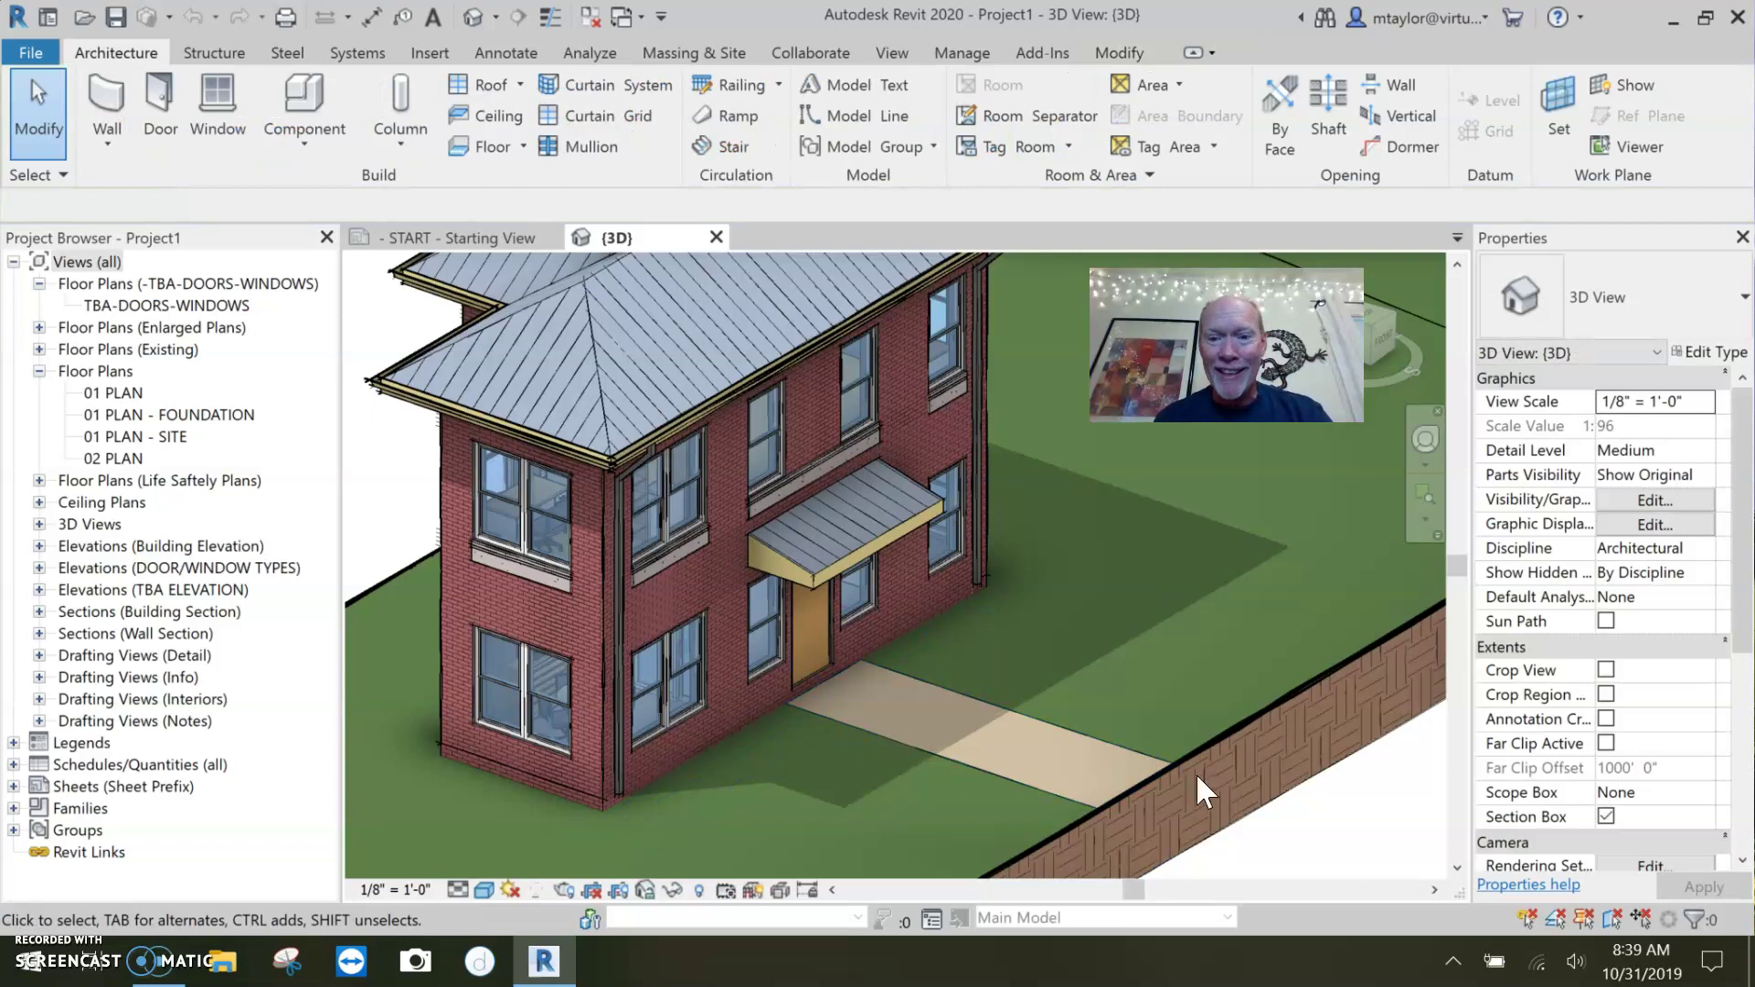
pyautogui.scroll(5, 1039, 717)
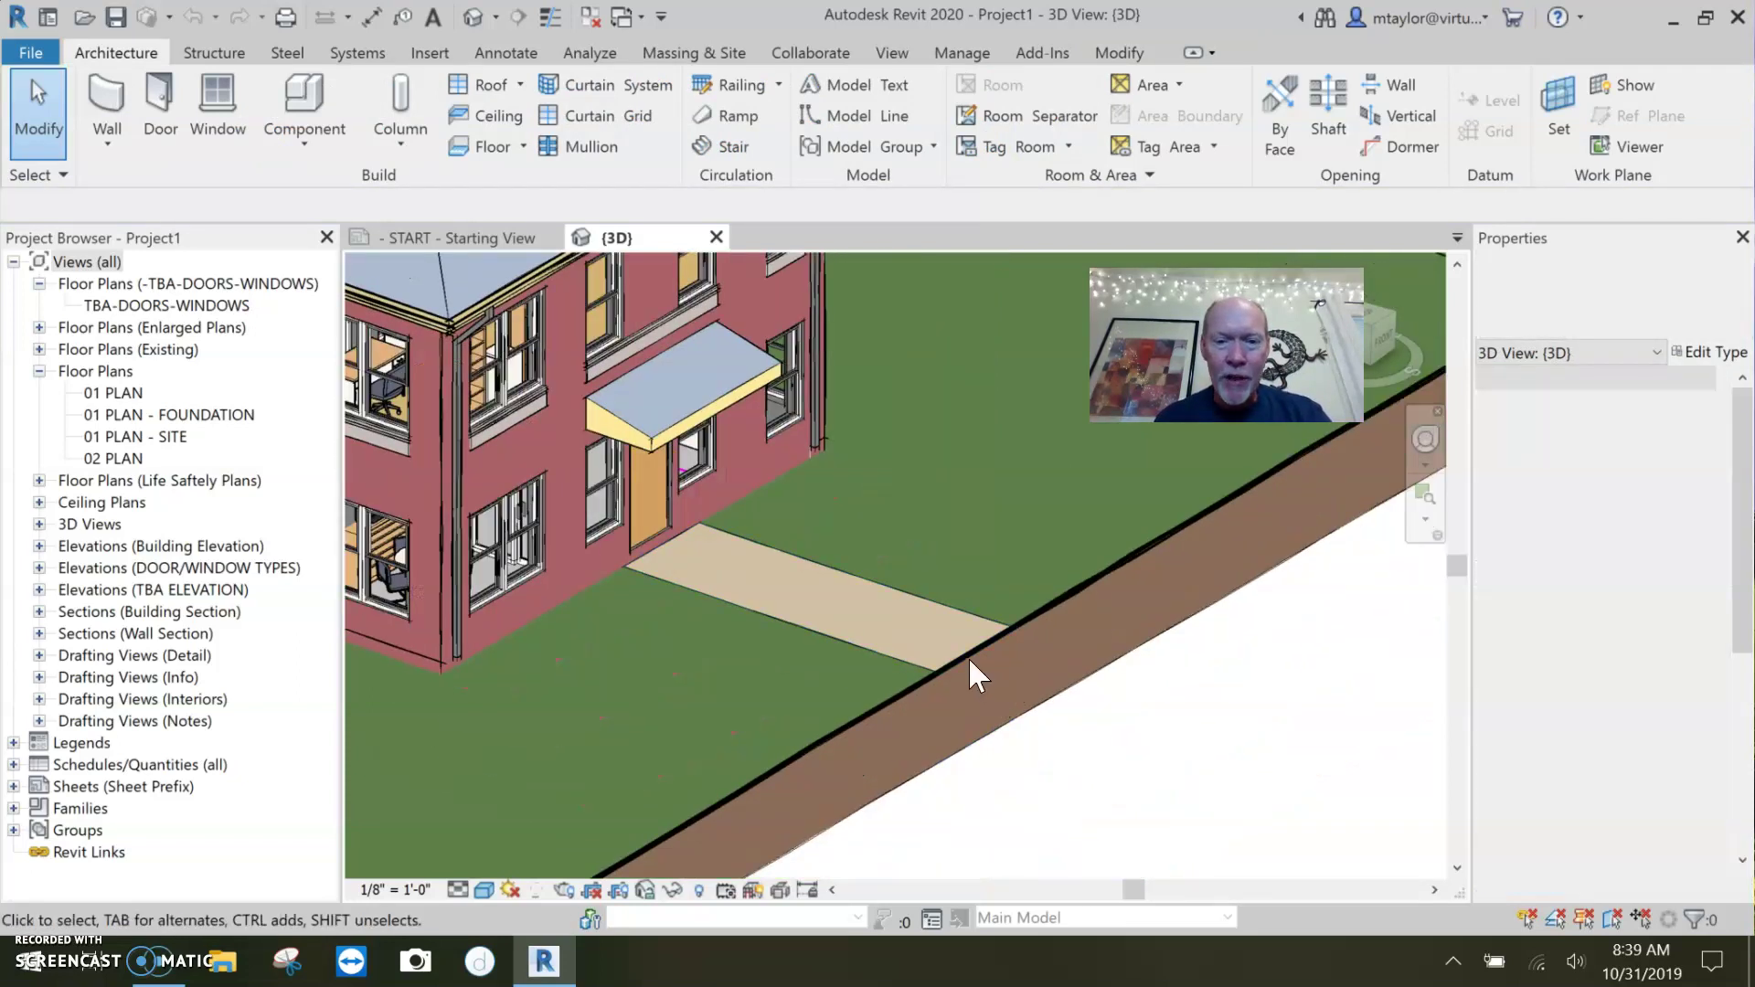
pyautogui.scroll(2, 968, 656)
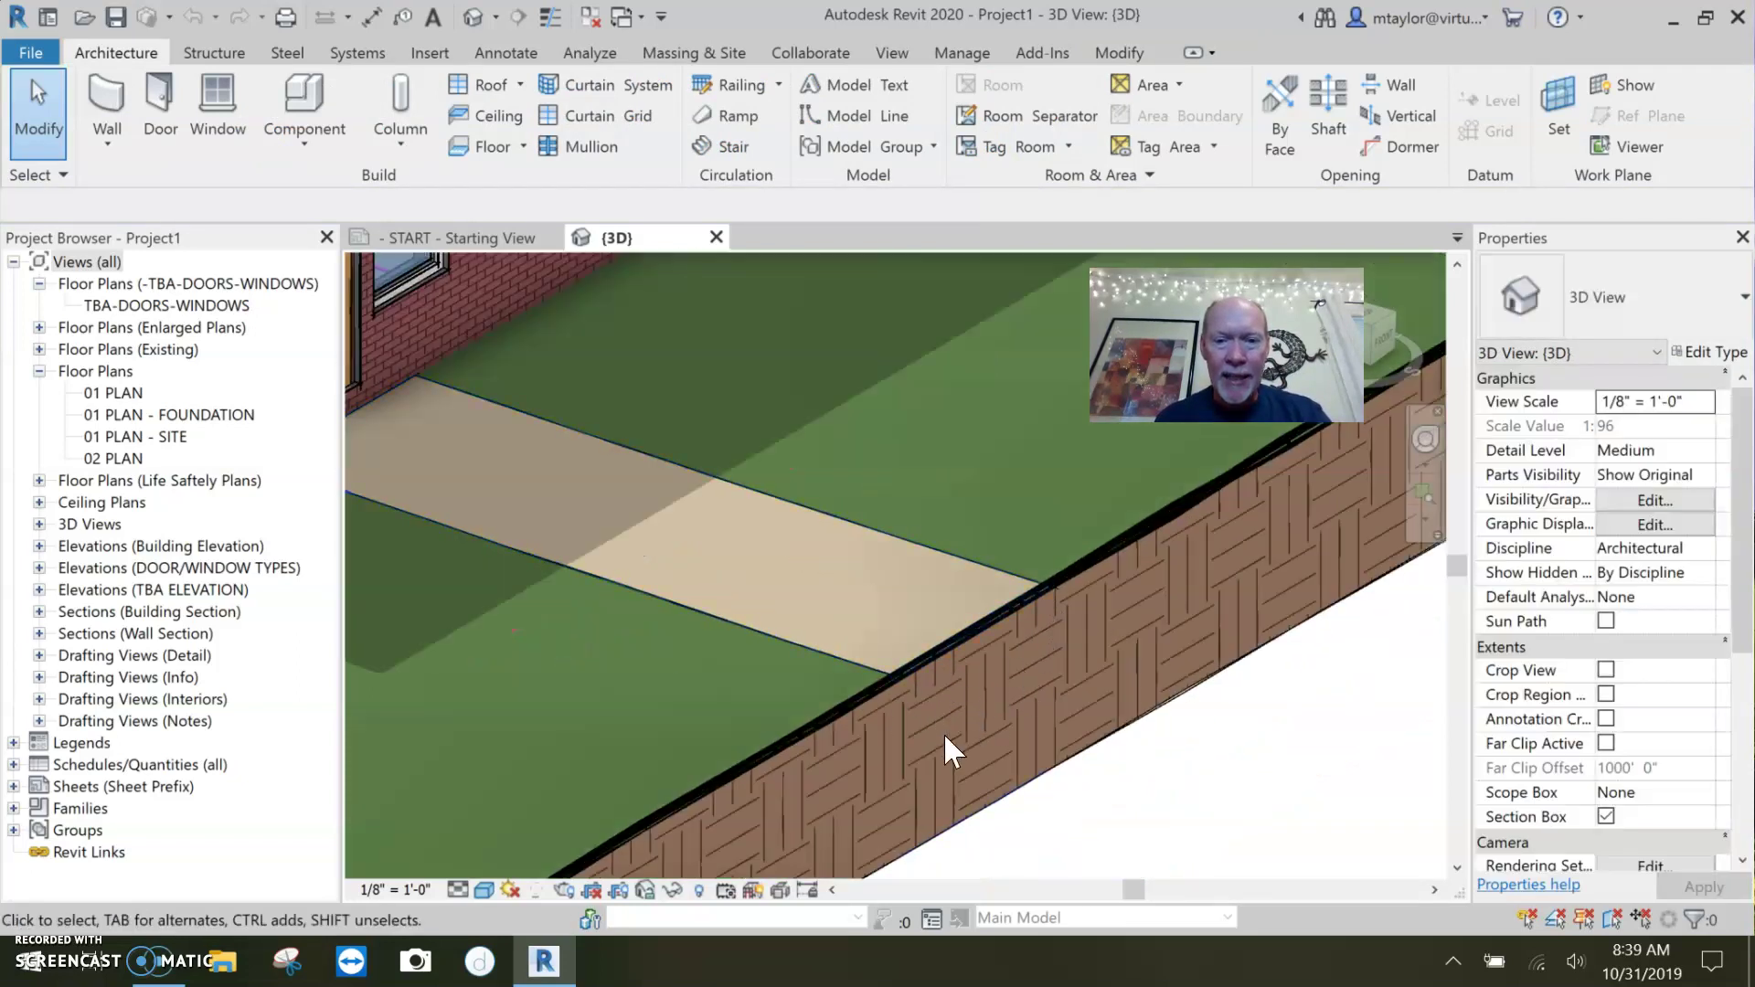
pyautogui.scroll(-3, 931, 662)
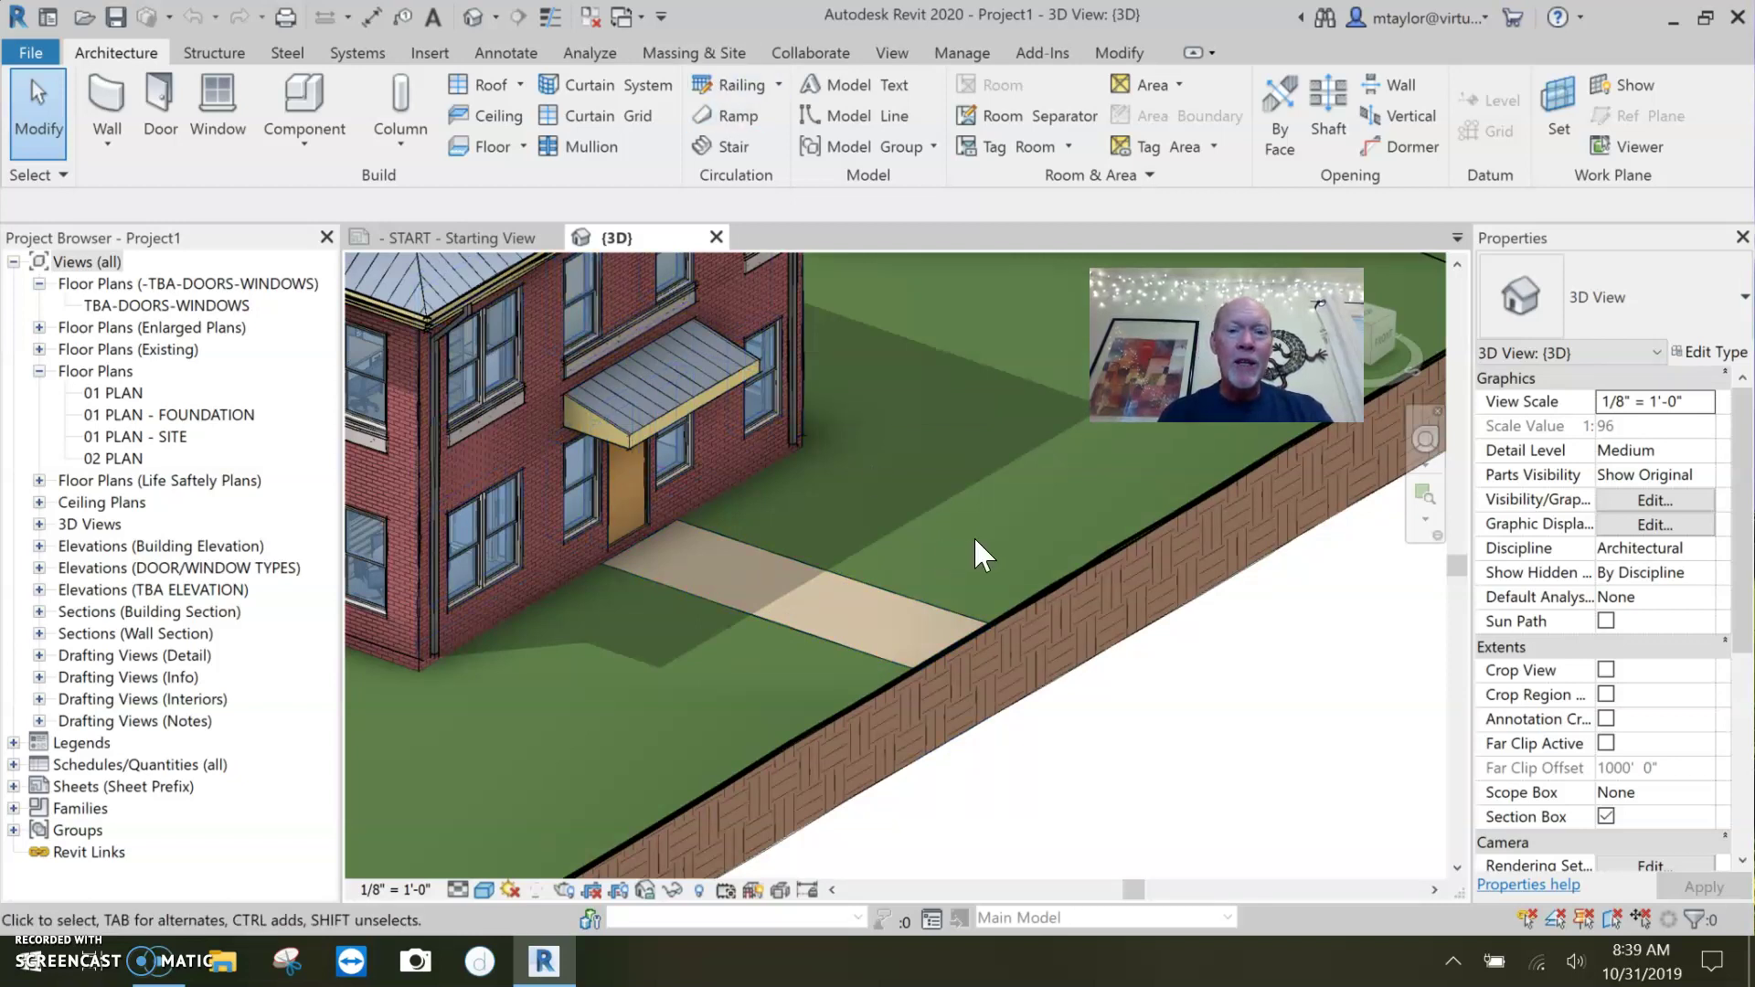
# - Create a rectangular topography subregion of about 78 SF in the lawn beside the front walkway
pyautogui.click(702, 53)
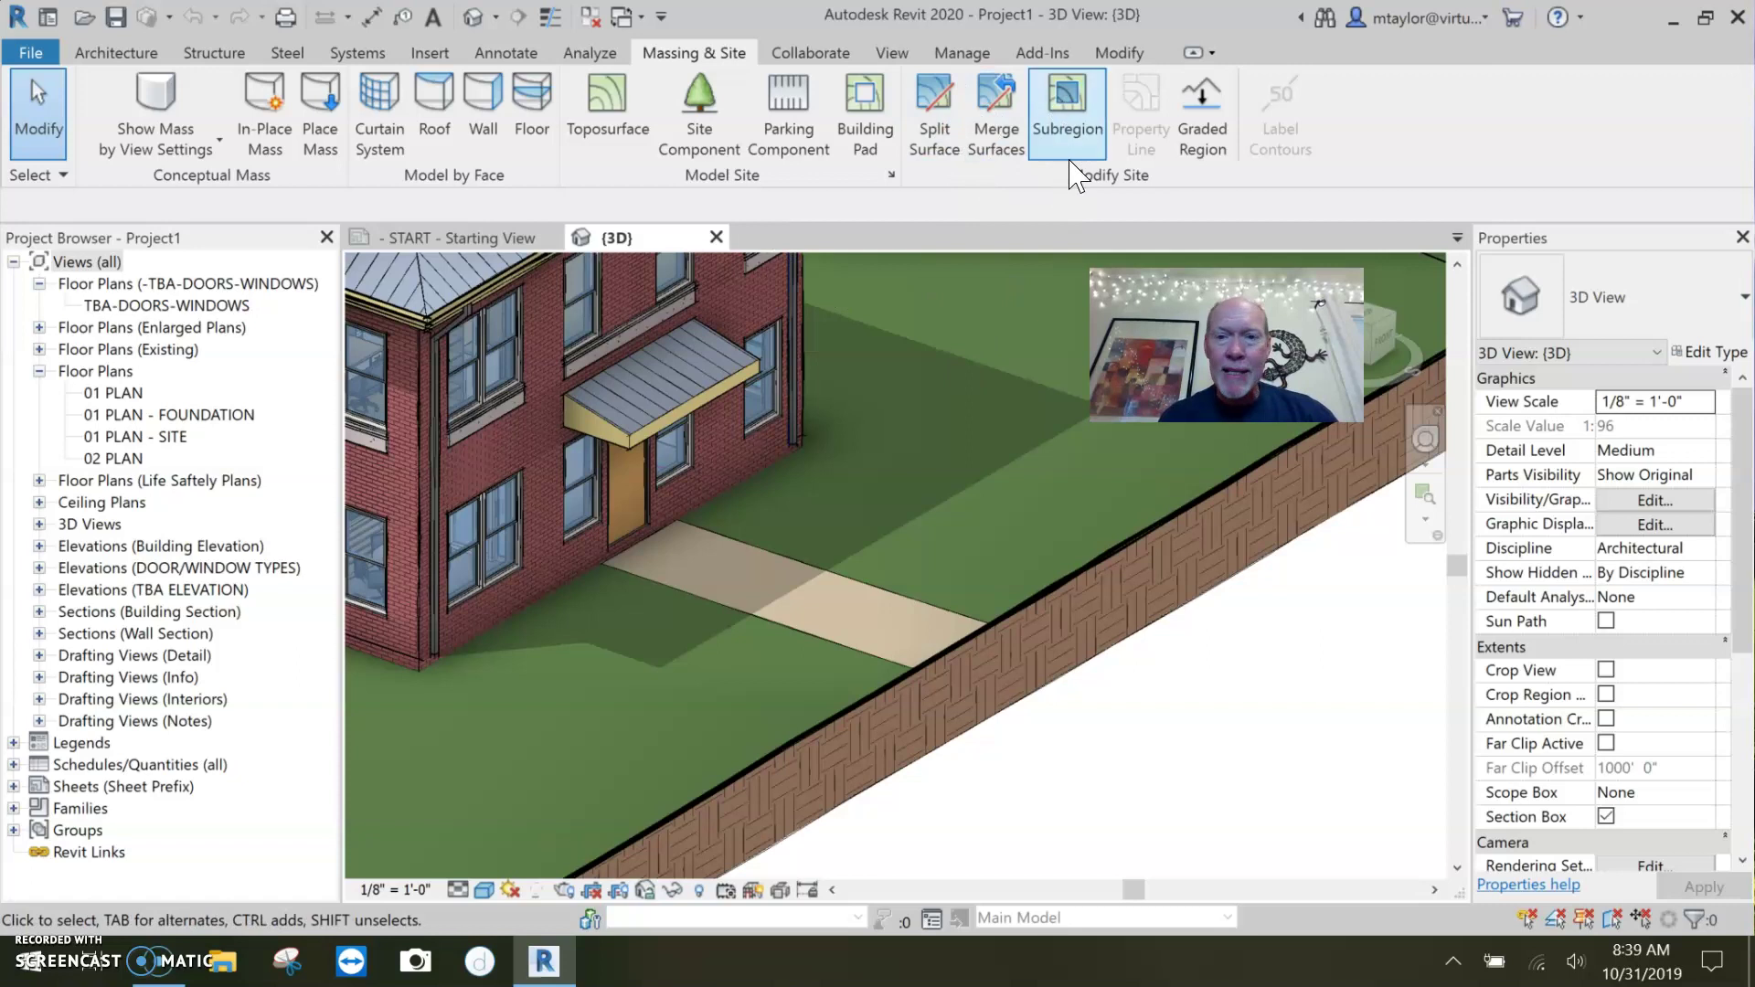
pyautogui.click(1076, 128)
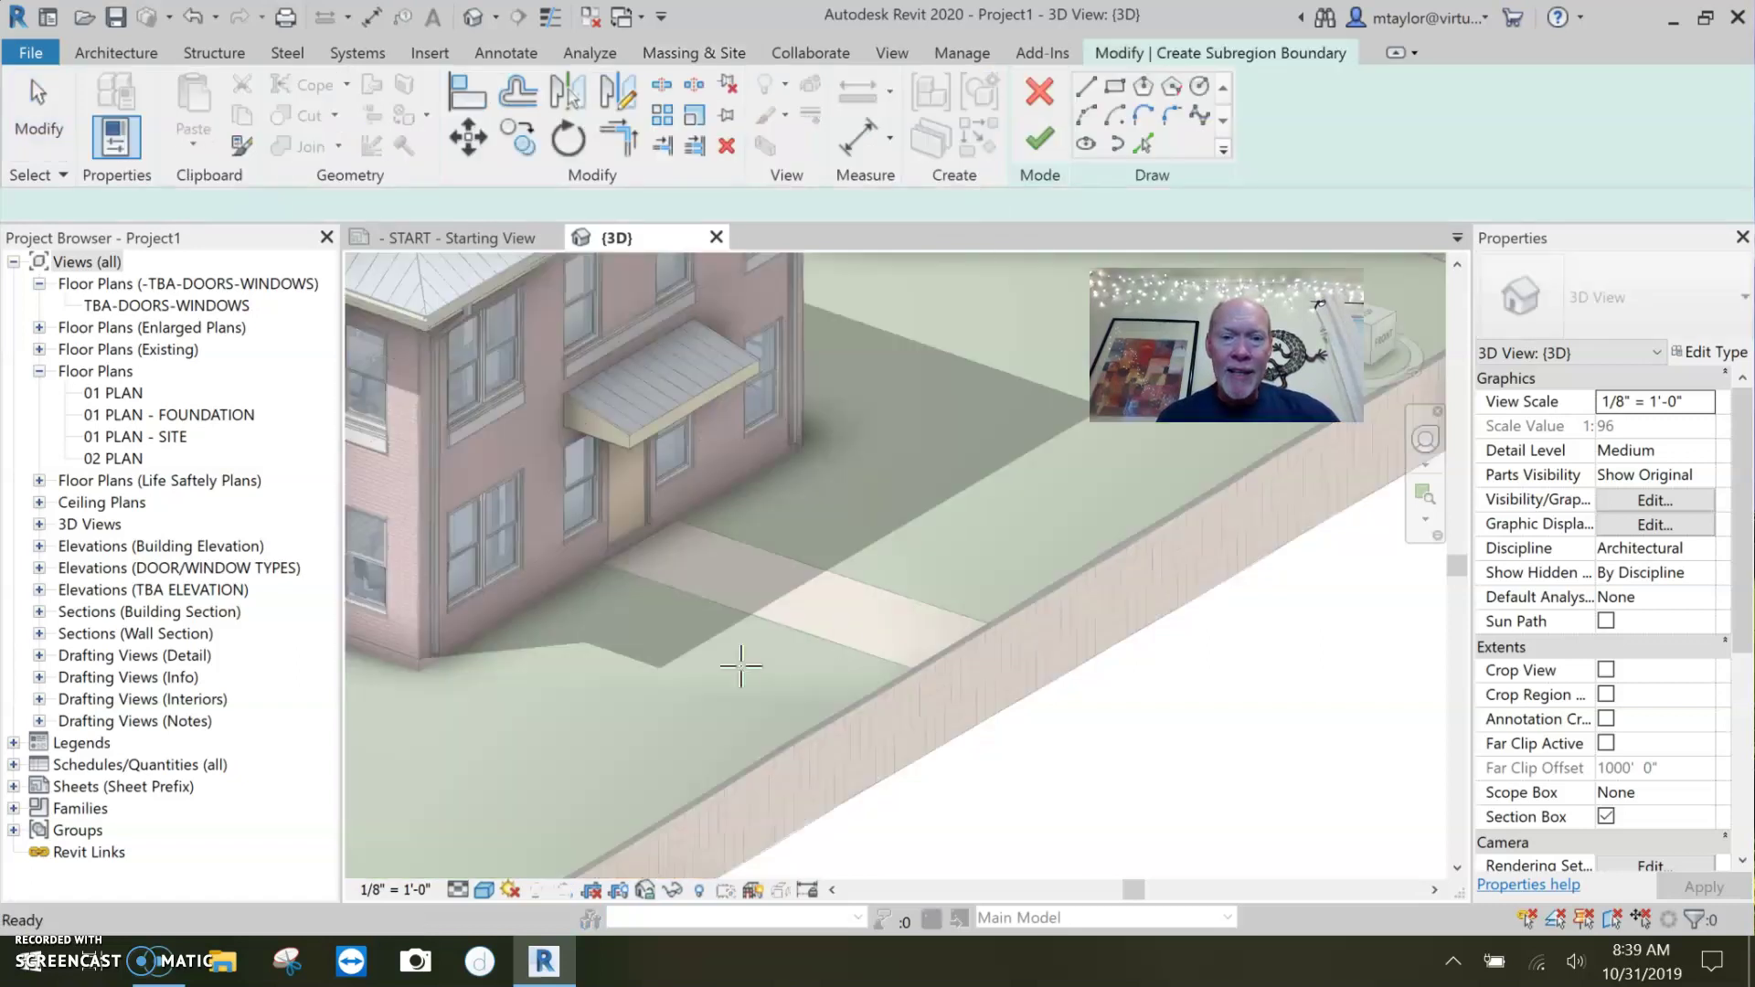
pyautogui.click(1113, 87)
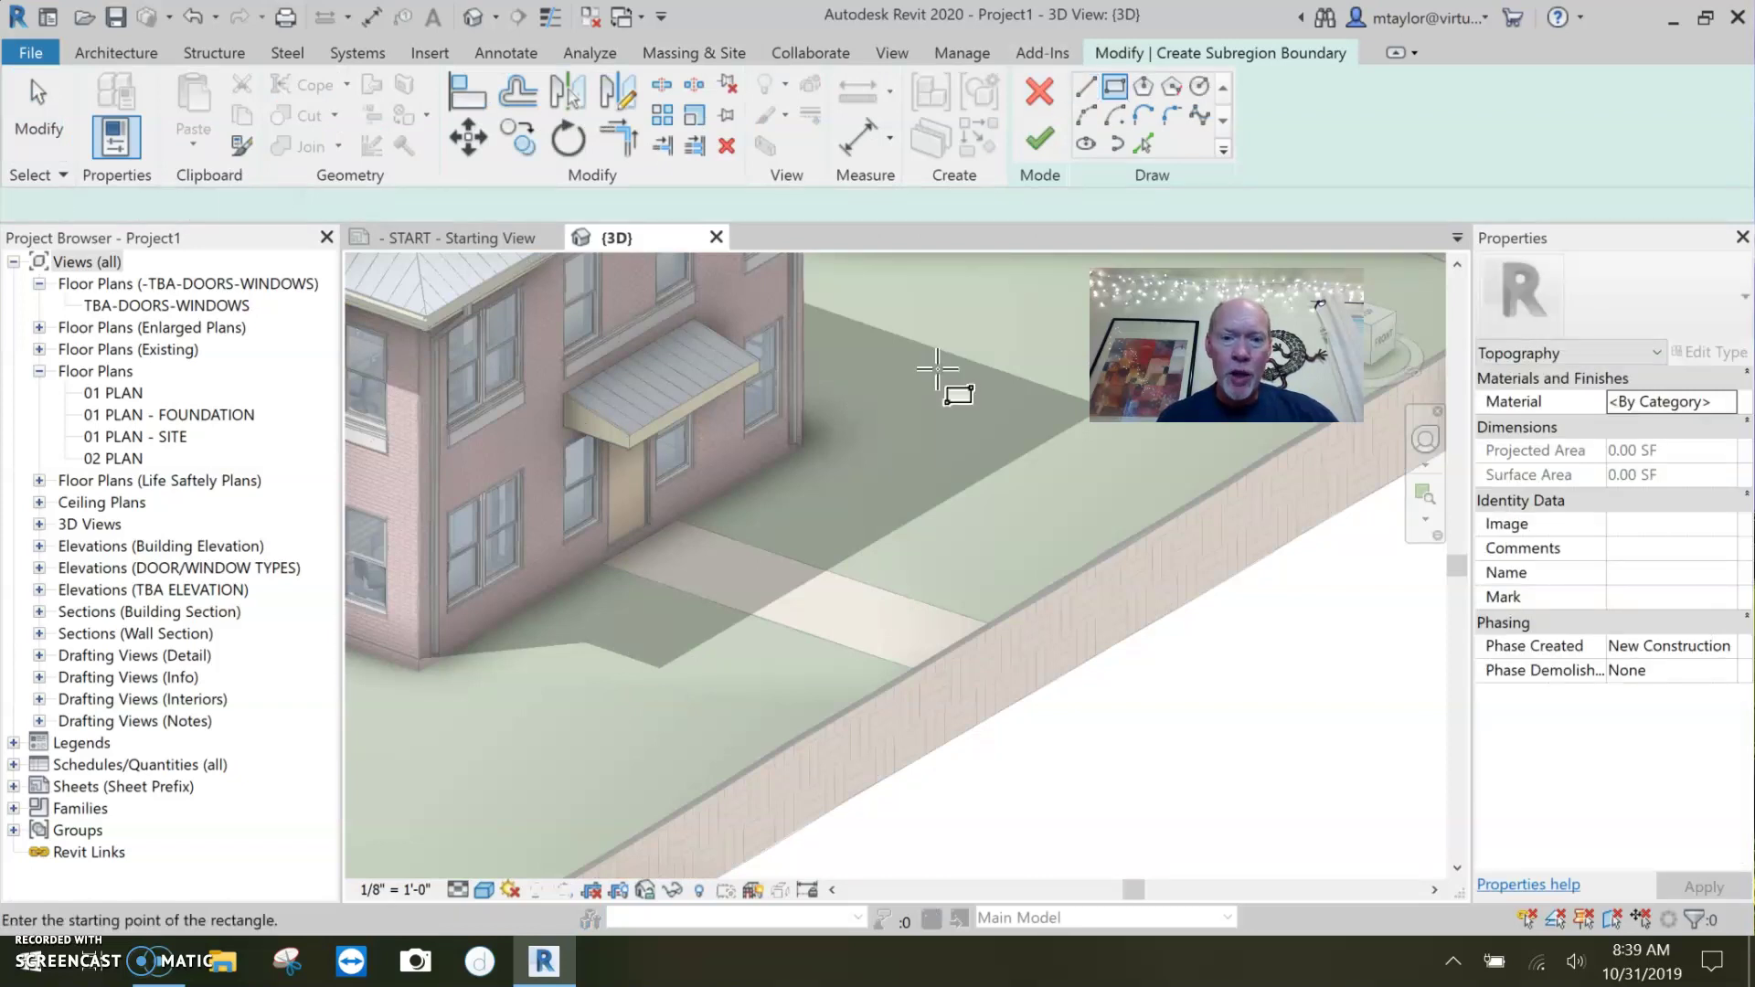
pyautogui.click(659, 621)
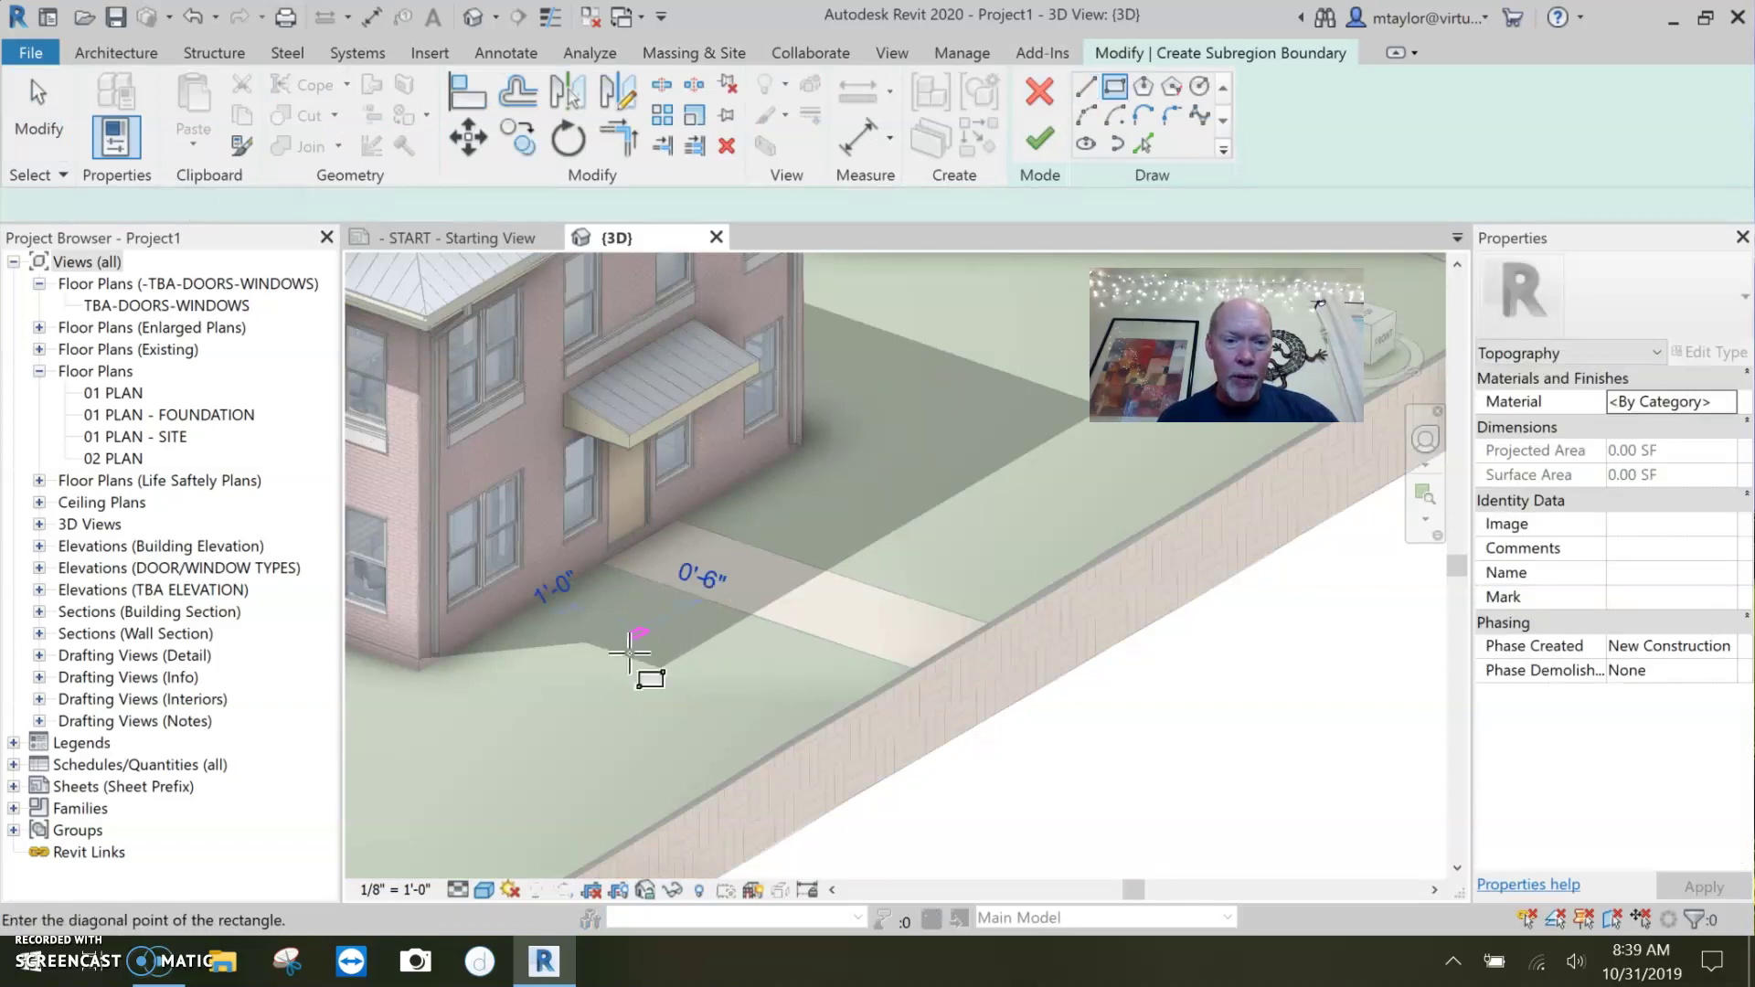
pyautogui.click(596, 752)
pyautogui.click(1039, 139)
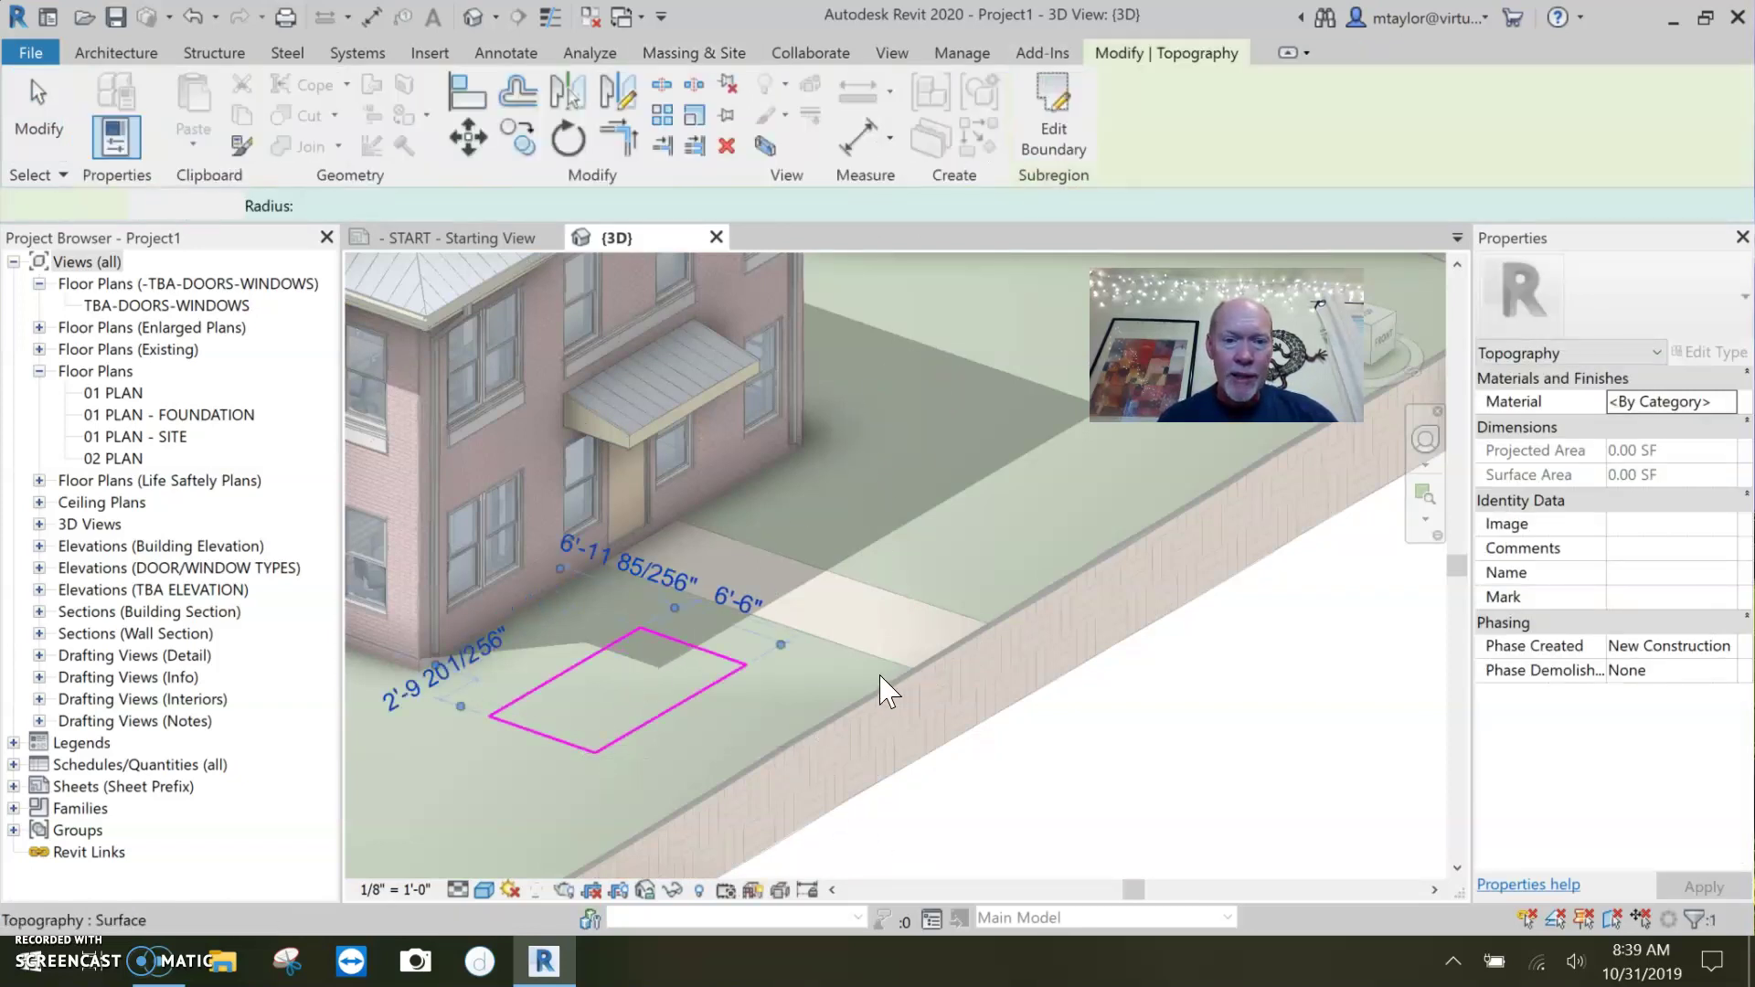
pyautogui.press('Escape')
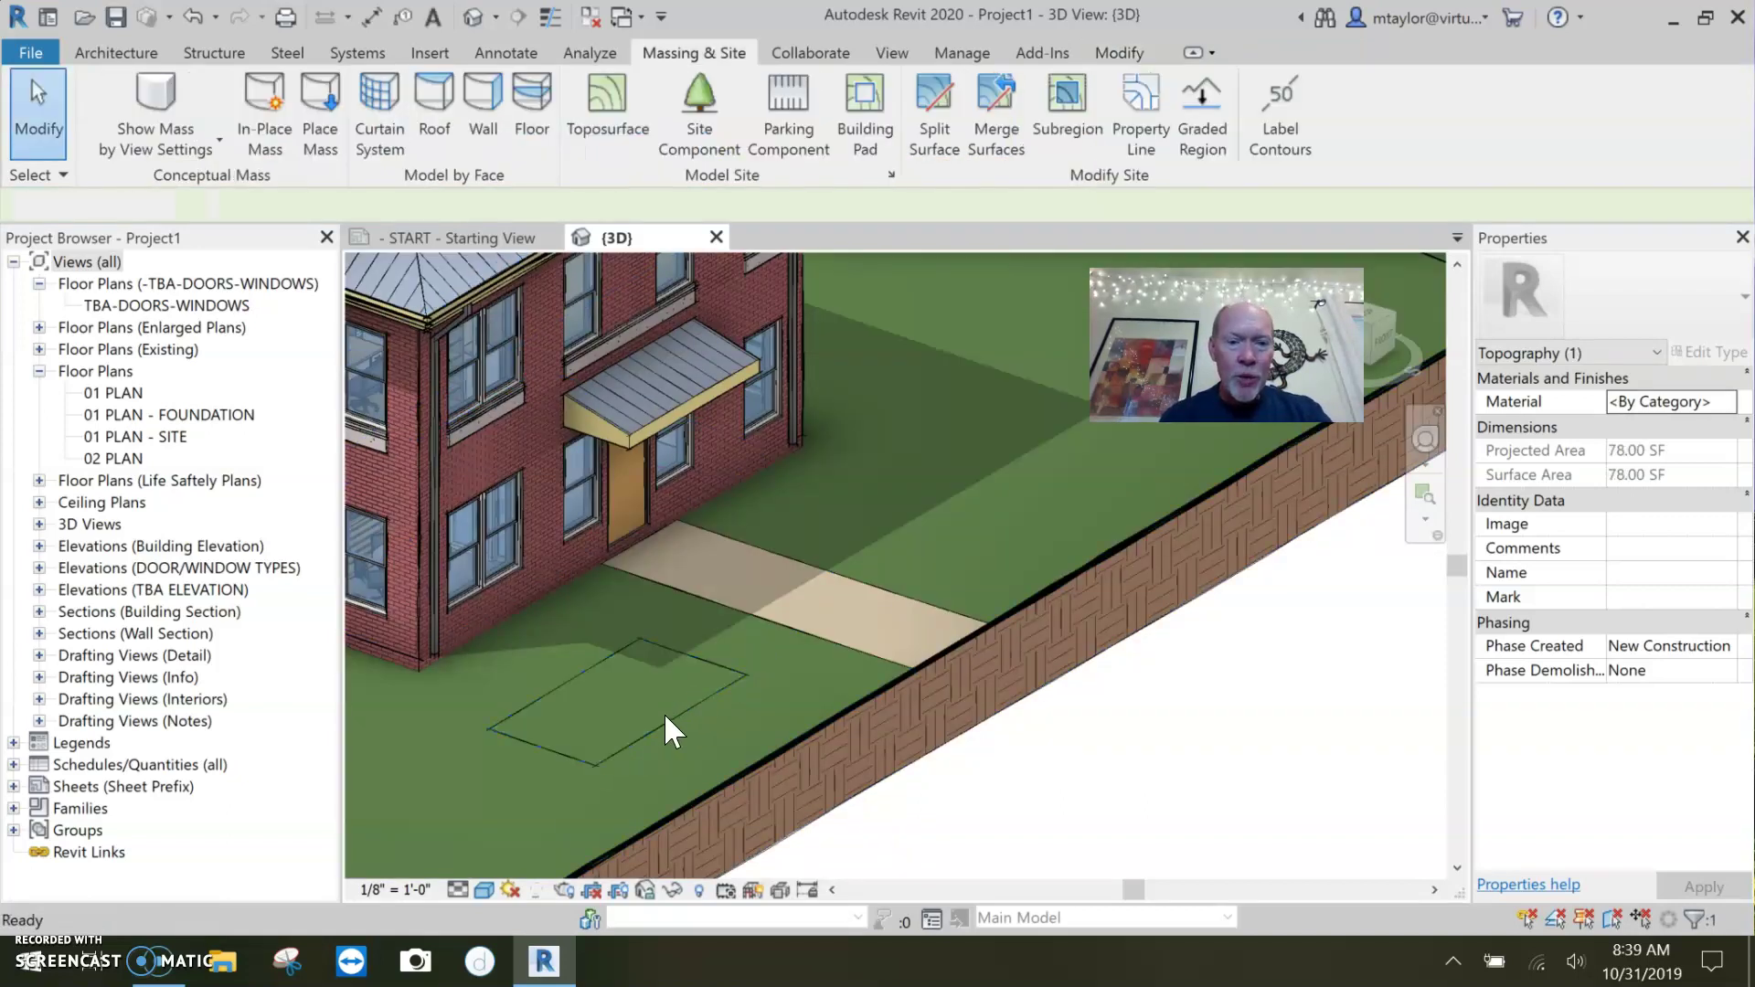
# - Assign the Site - Earth material to the rectangular lawn subregion, finding it with the material search term "dirt"
pyautogui.click(682, 652)
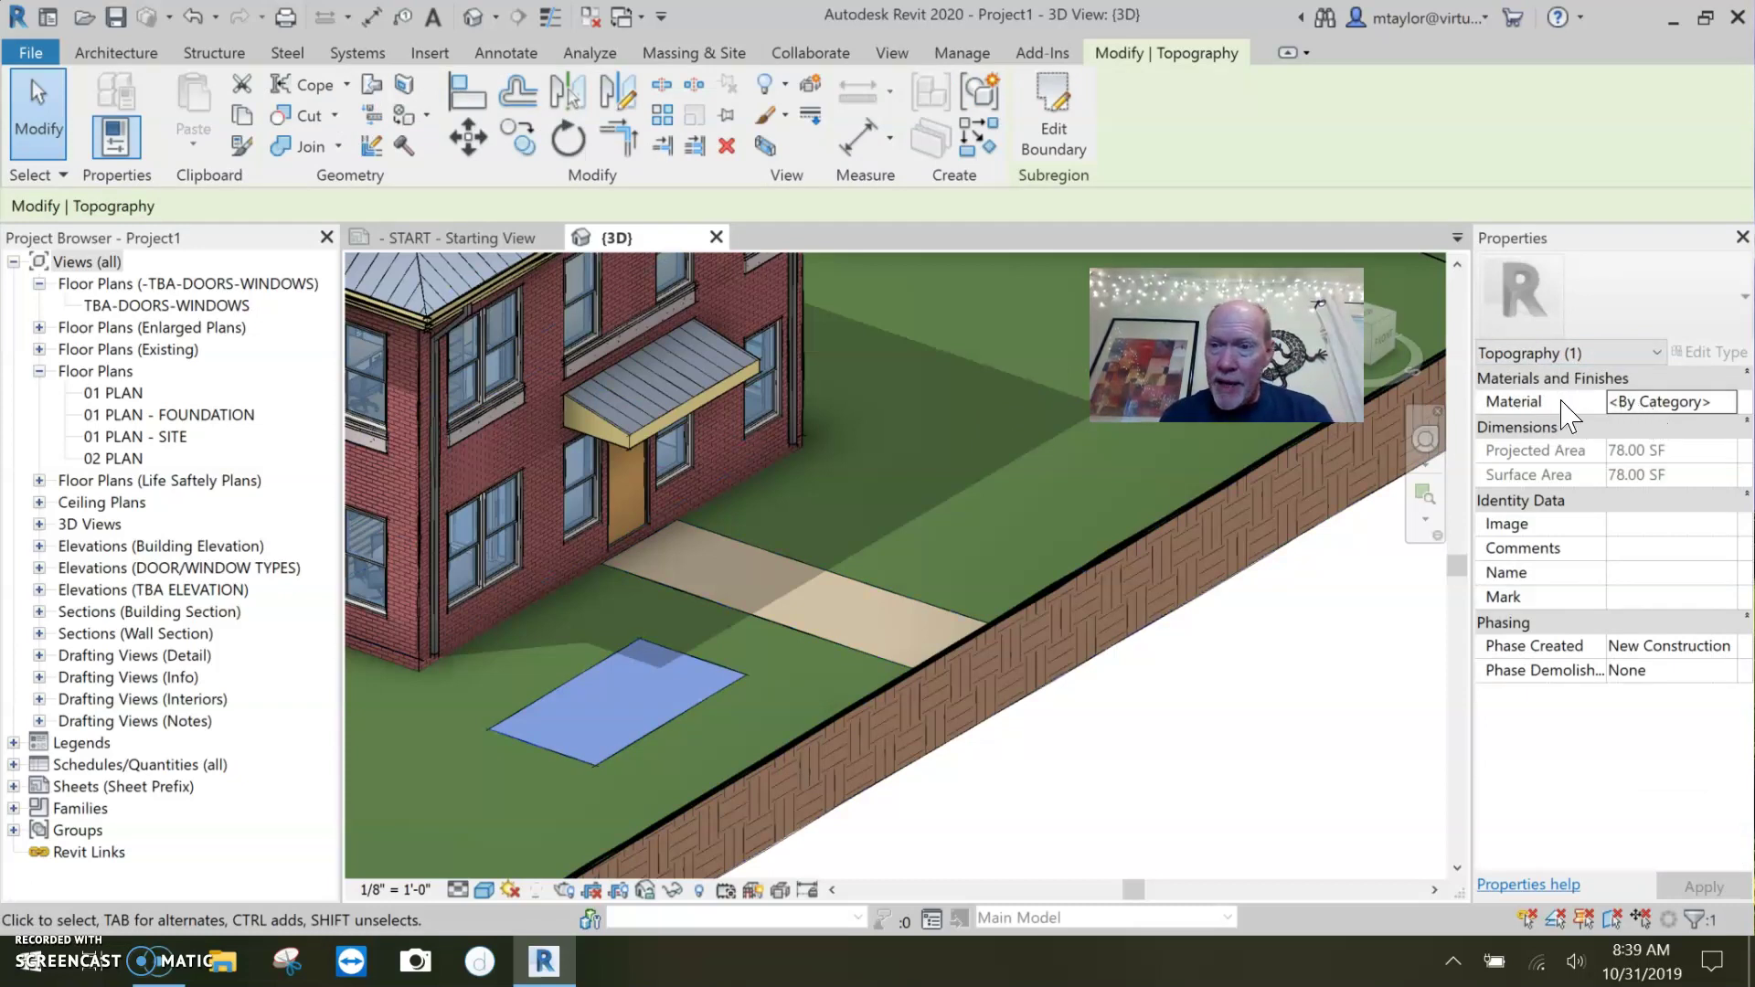
pyautogui.click(1686, 411)
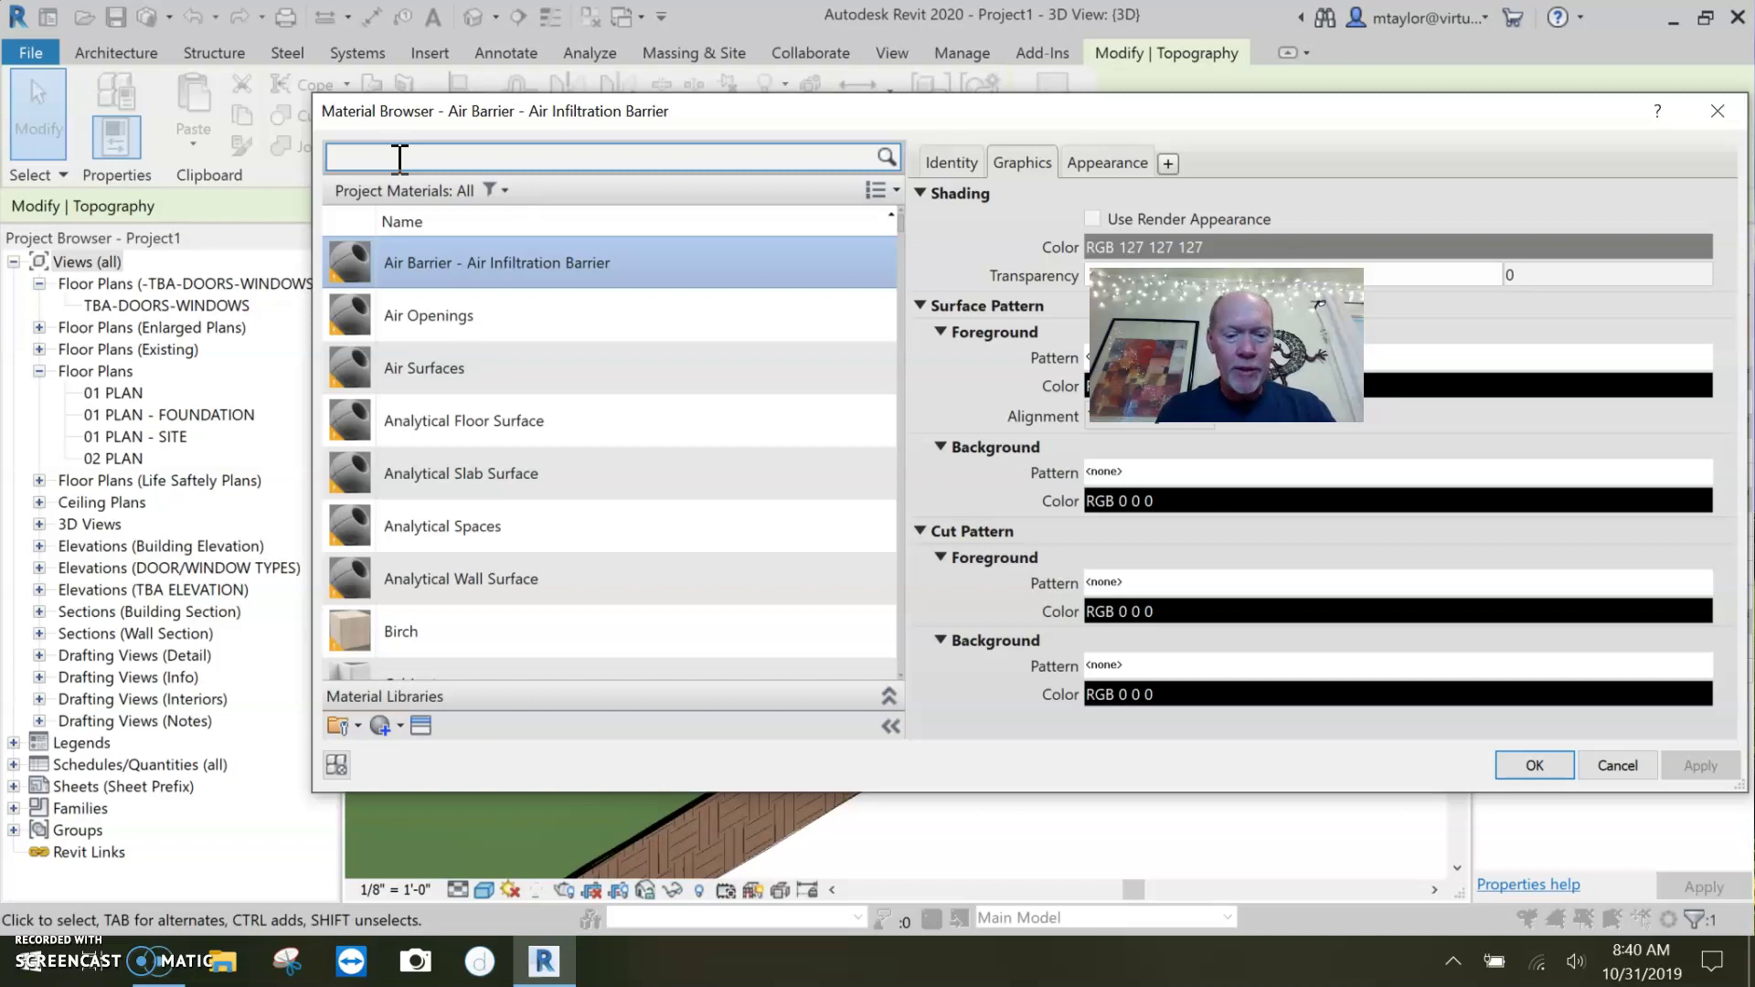
pyautogui.write('dirt')
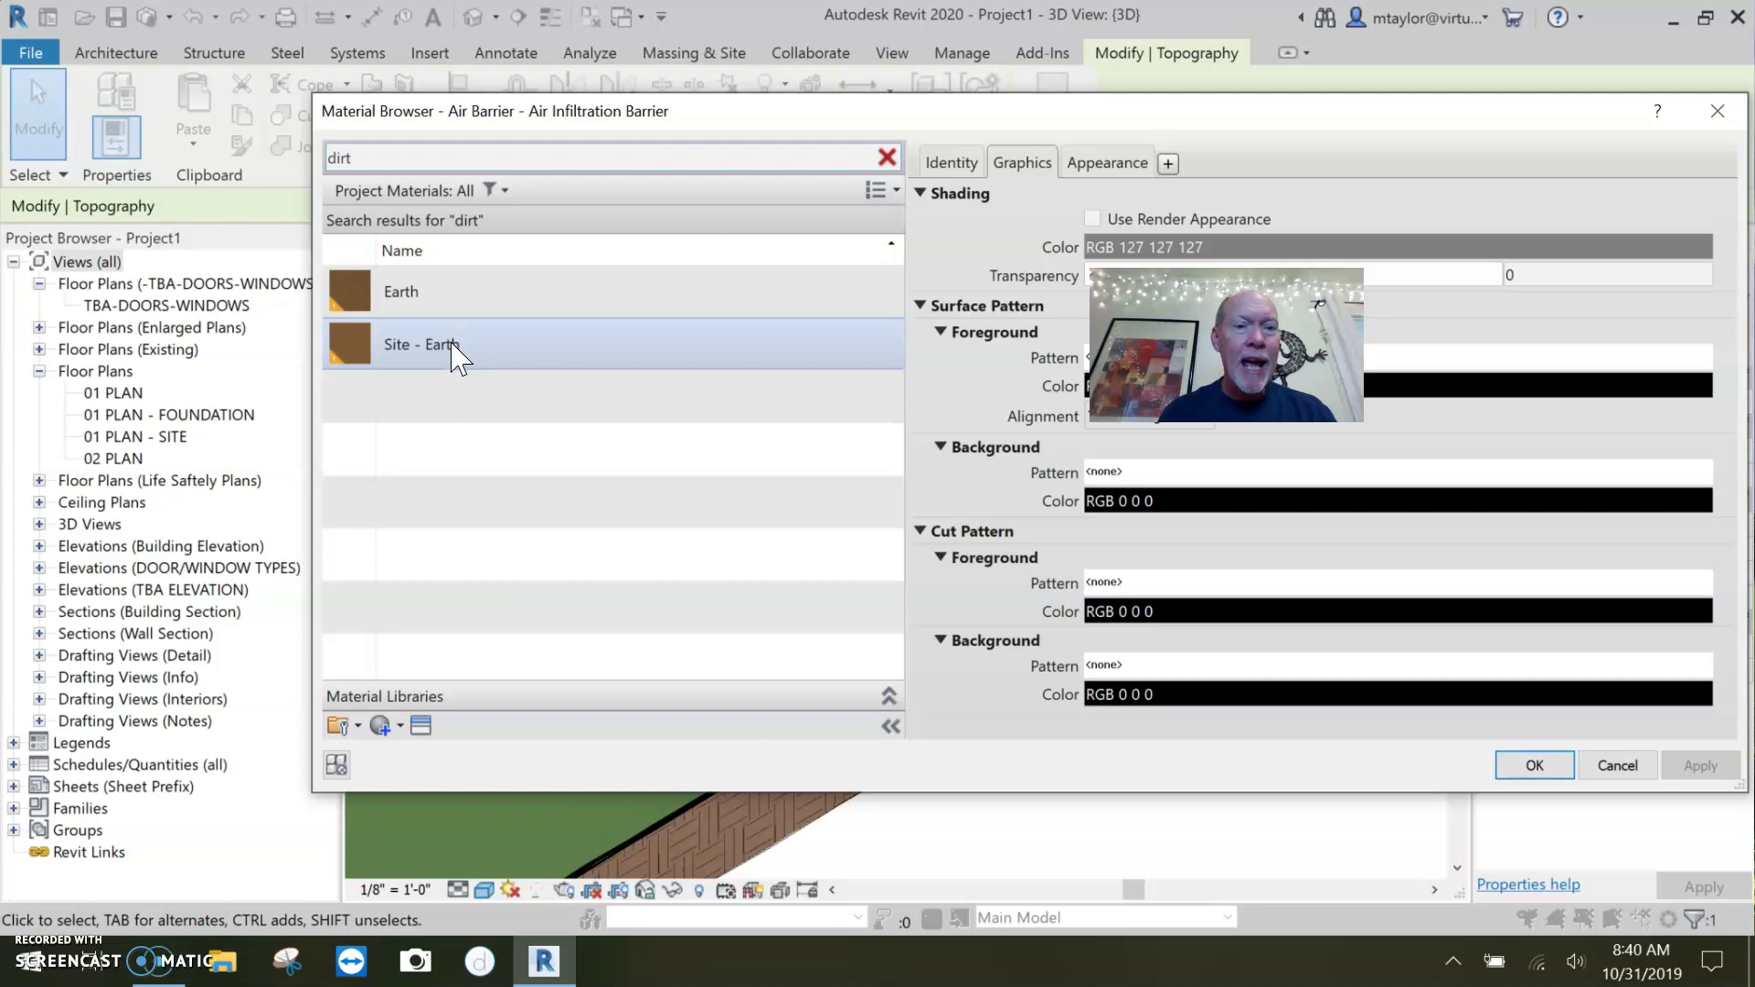
pyautogui.click(461, 344)
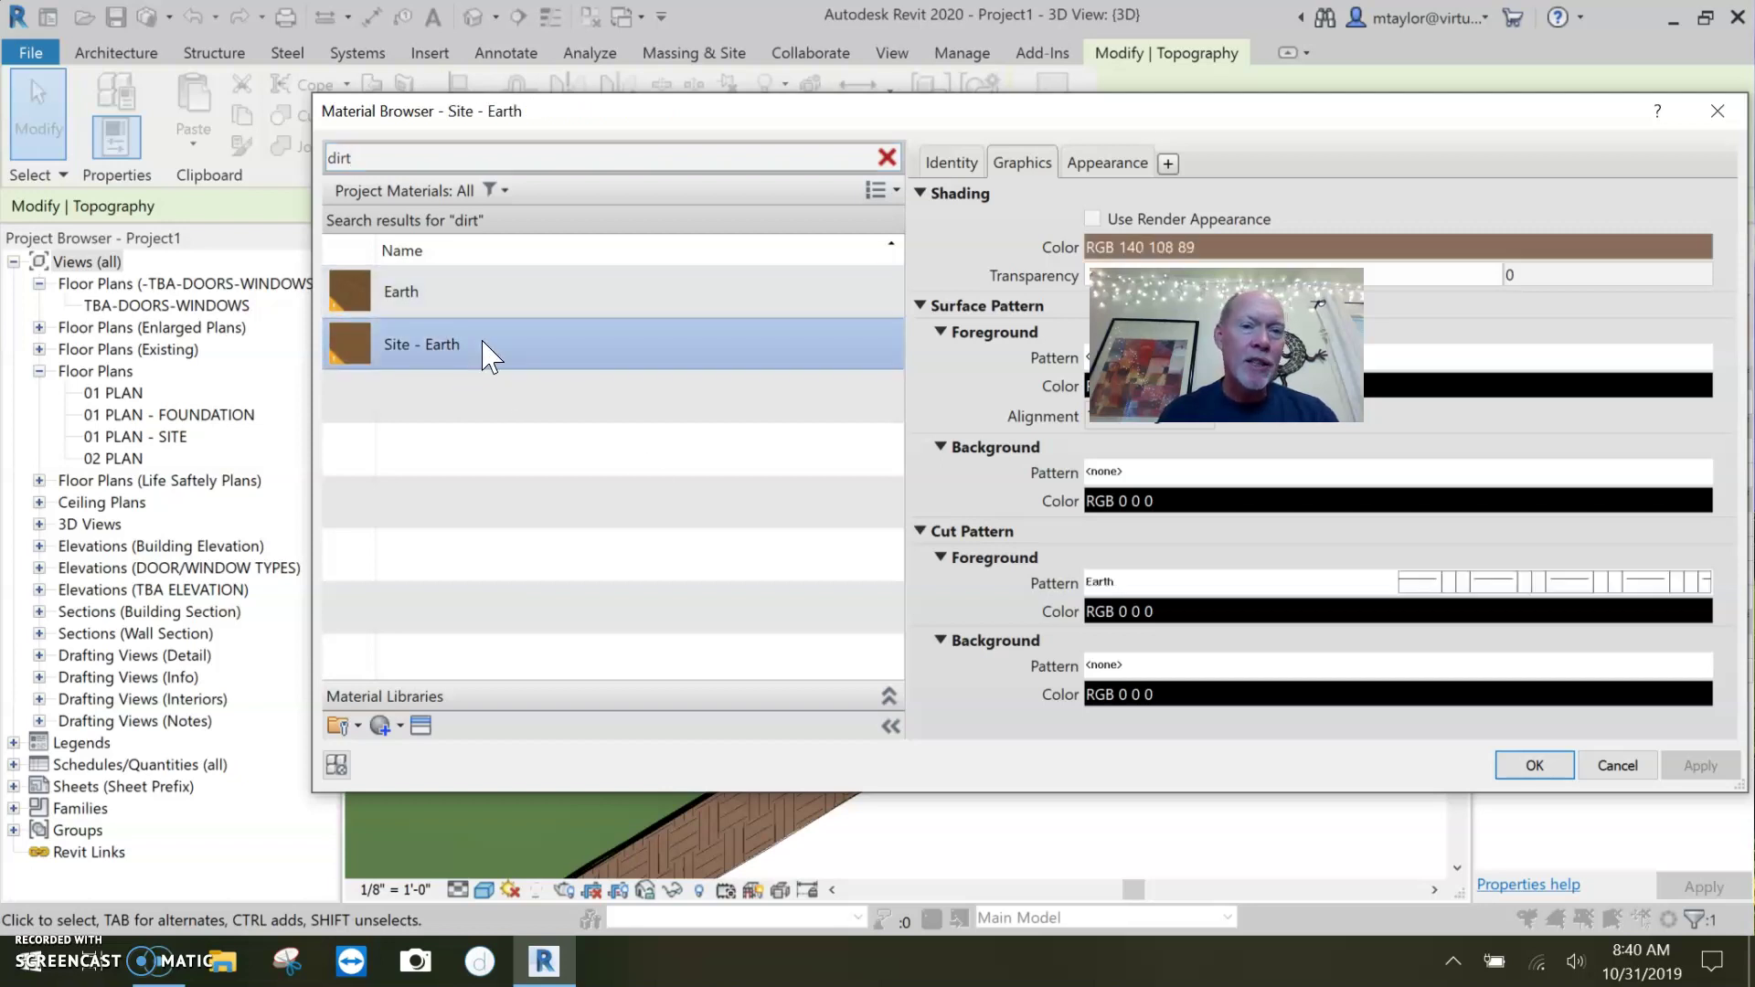
pyautogui.click(1534, 766)
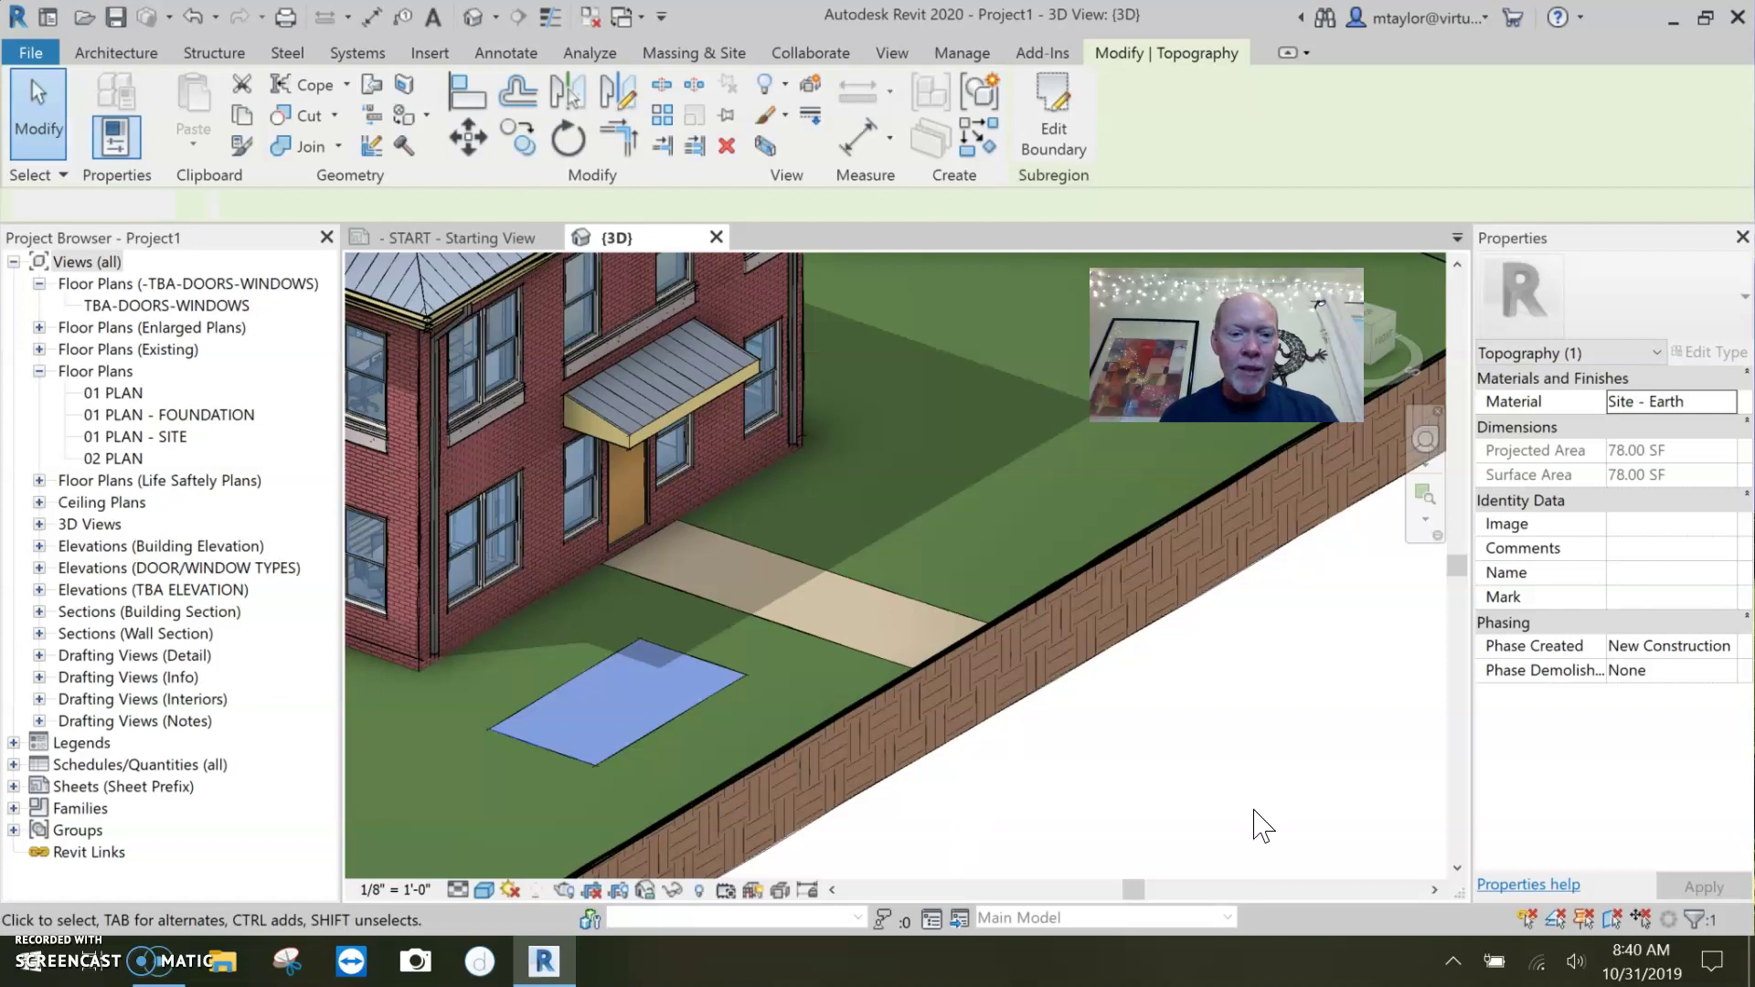
pyautogui.click(1262, 825)
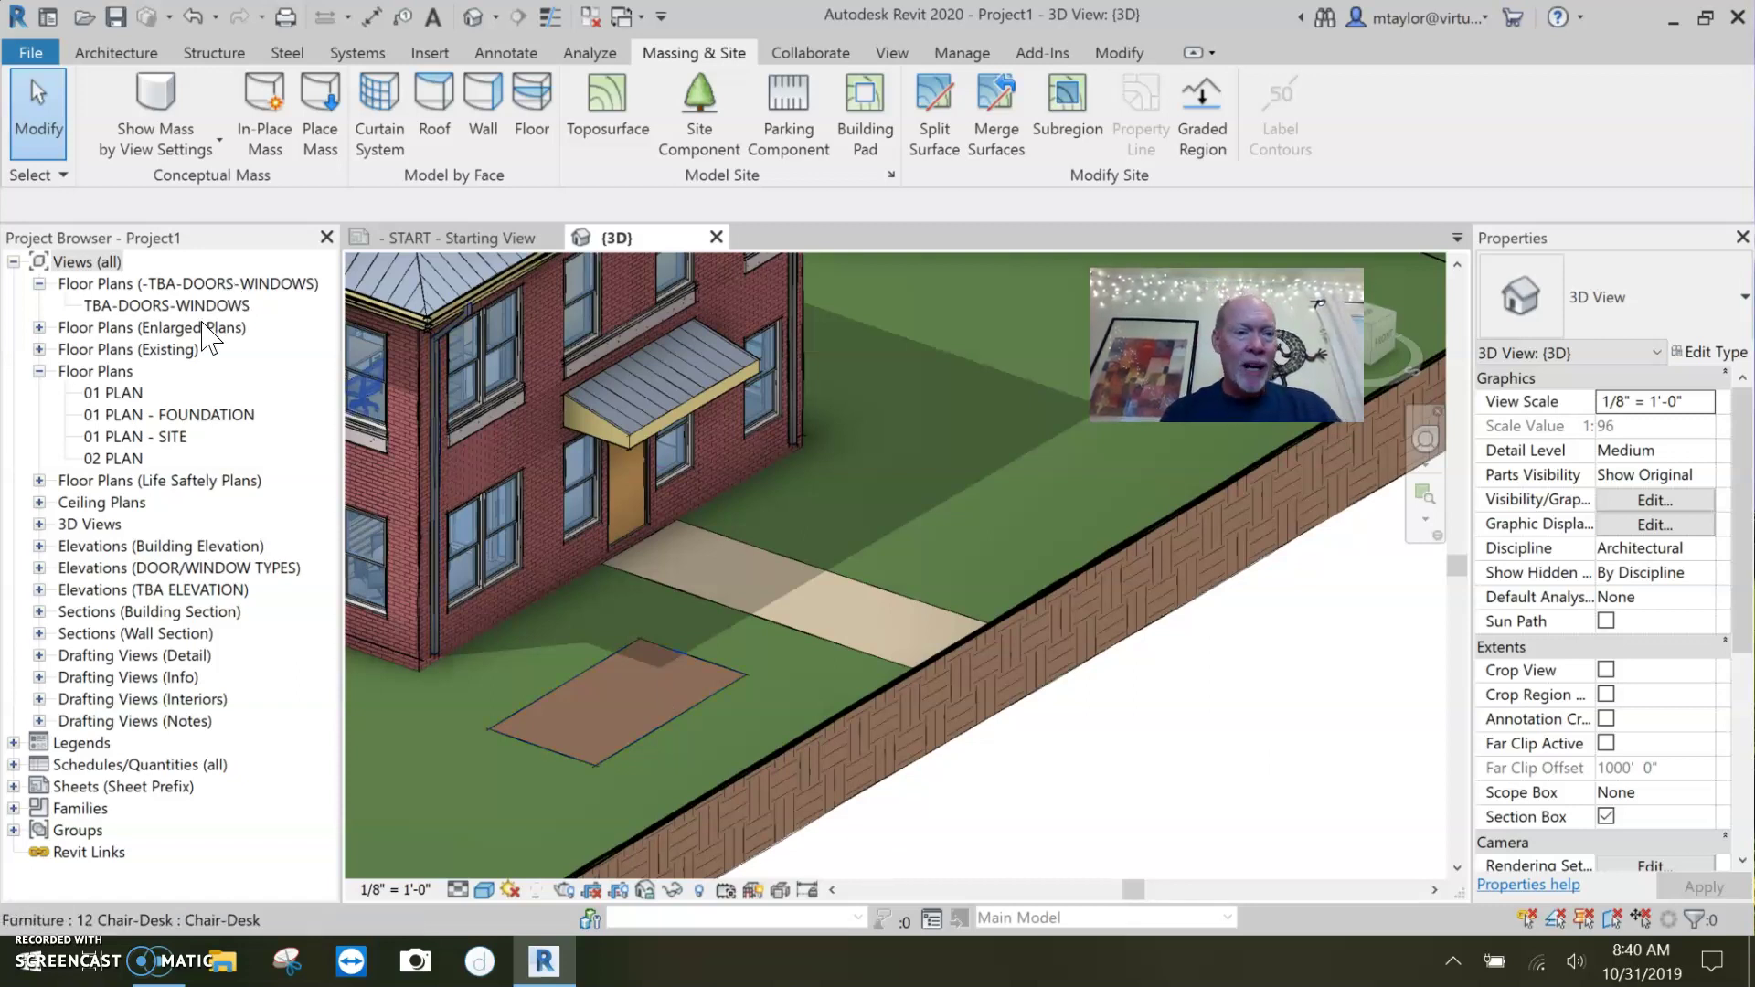
# - In the 01 PLAN floor plan, move the vertical building section through the front entry door and flip it to face the reception
pyautogui.doubleClick(108, 393)
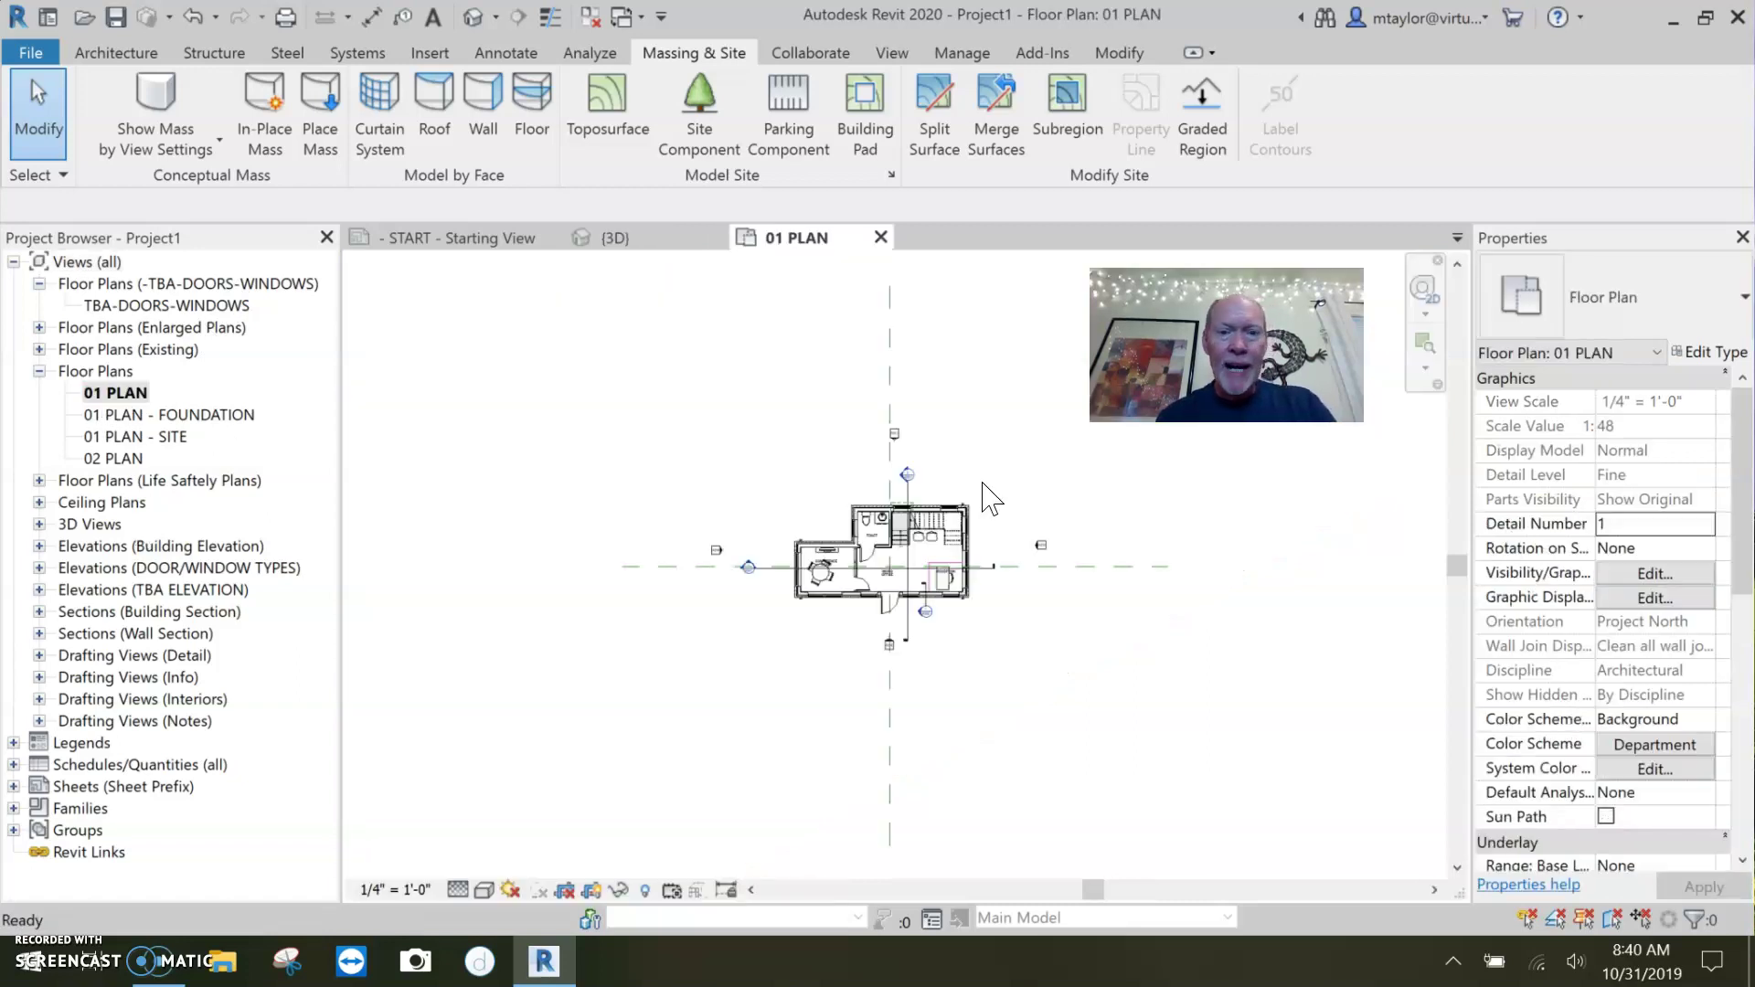
pyautogui.scroll(4, 925, 546)
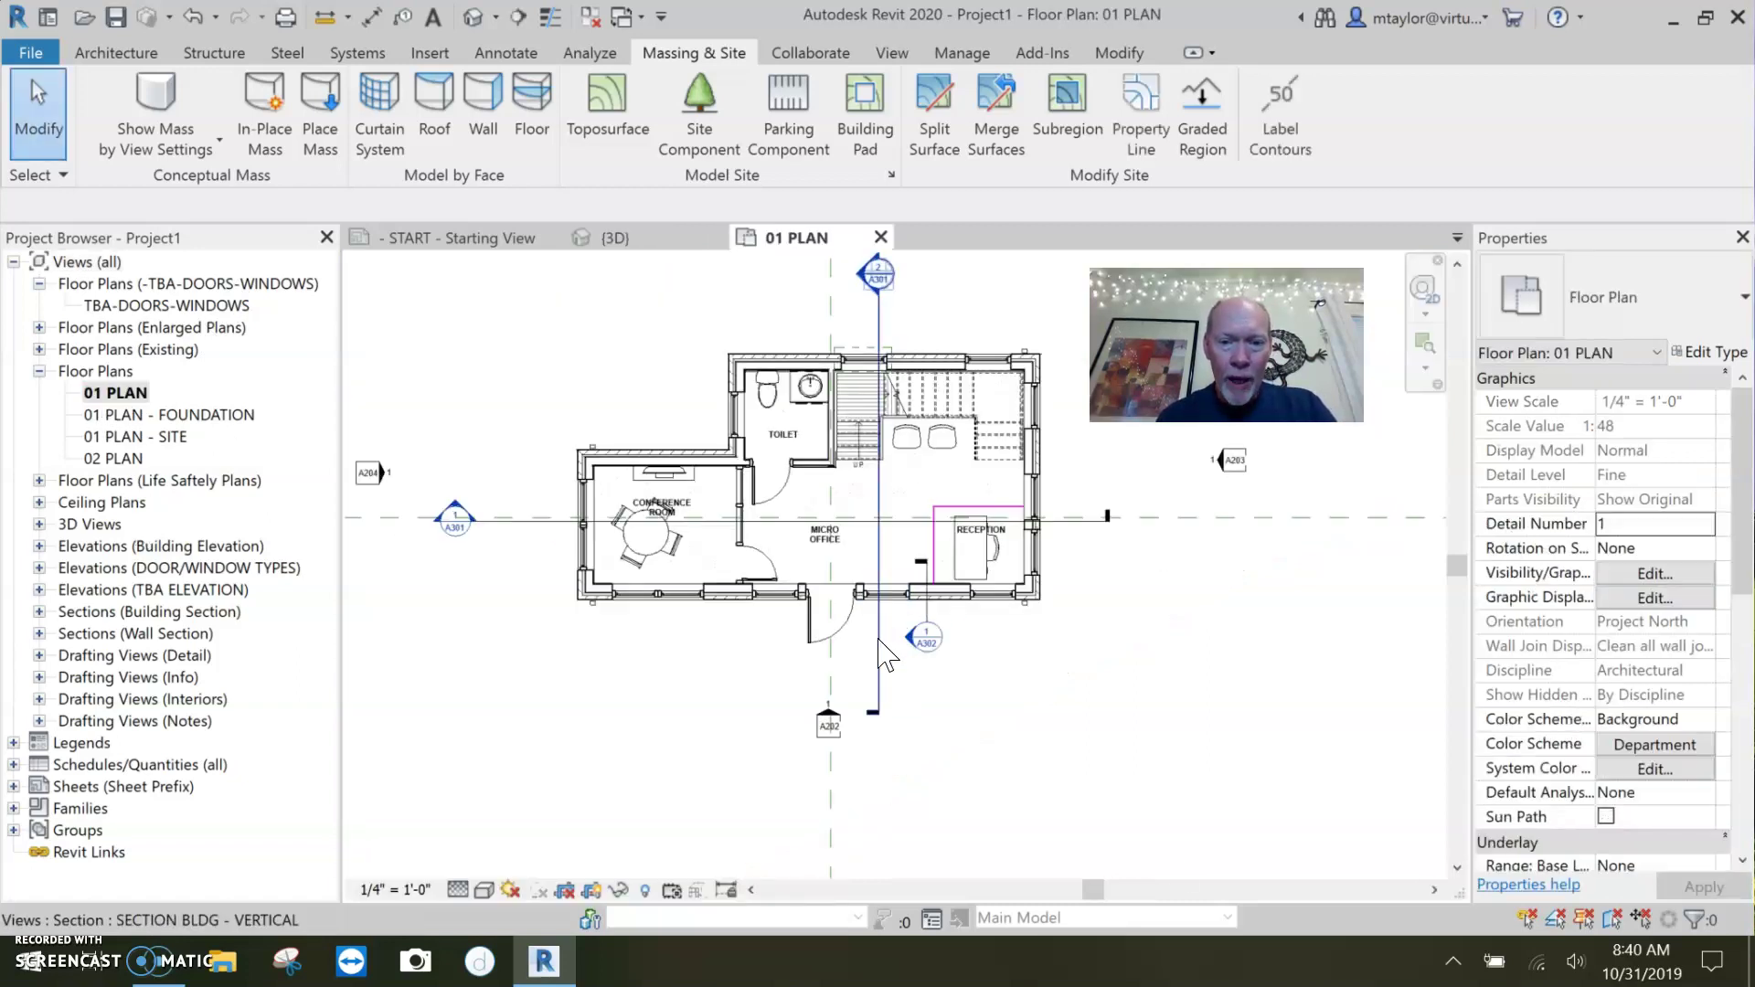
pyautogui.click(880, 502)
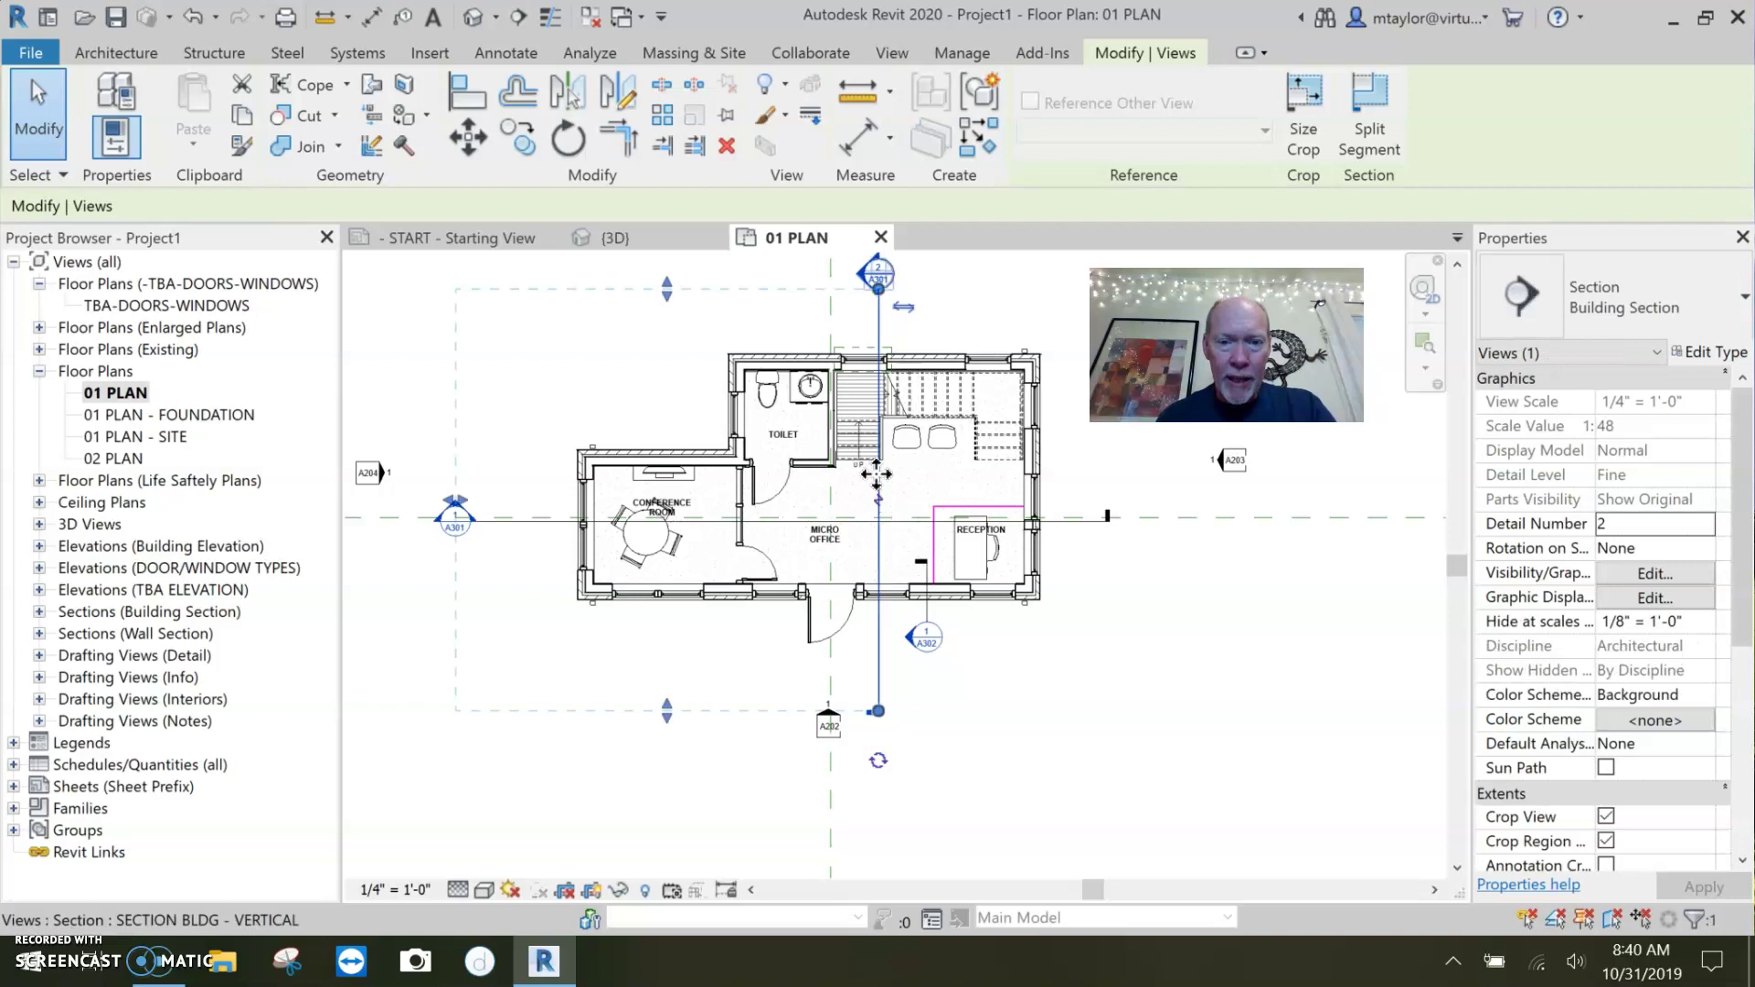
pyautogui.keyDown('ctrl'); pyautogui.moveTo(883, 501); pyautogui.dragTo(830, 530); pyautogui.keyUp('ctrl')
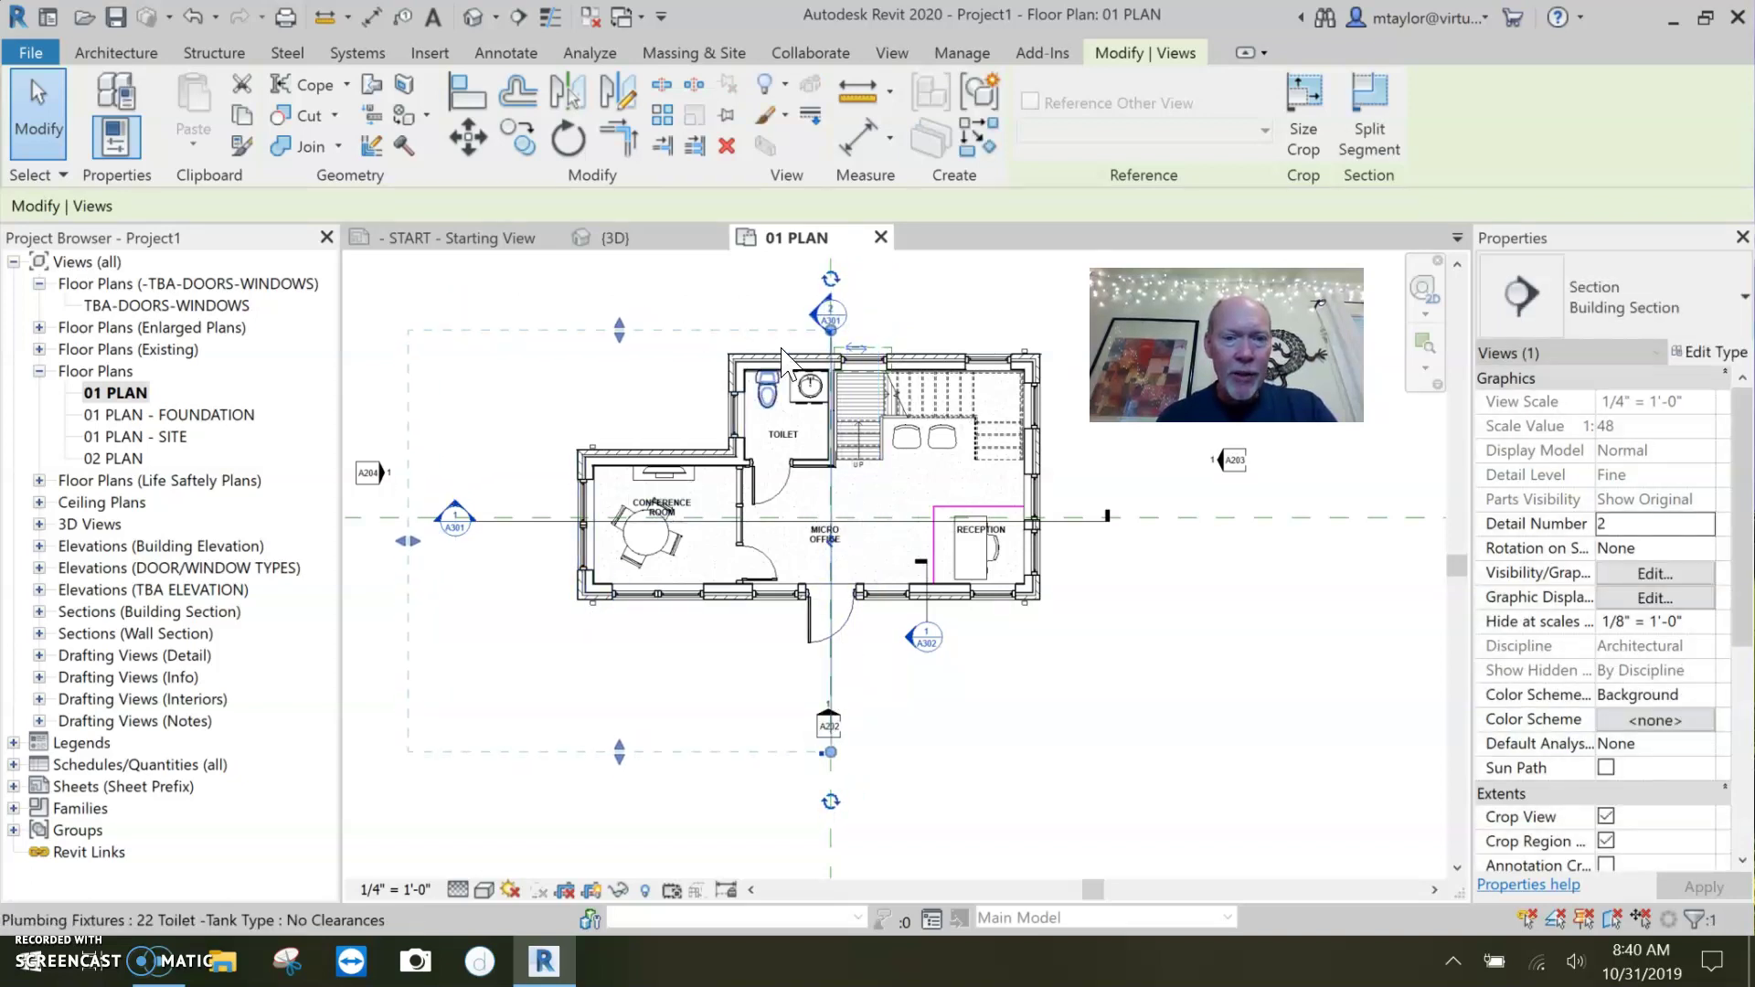
pyautogui.press('space')
pyautogui.press('Escape')
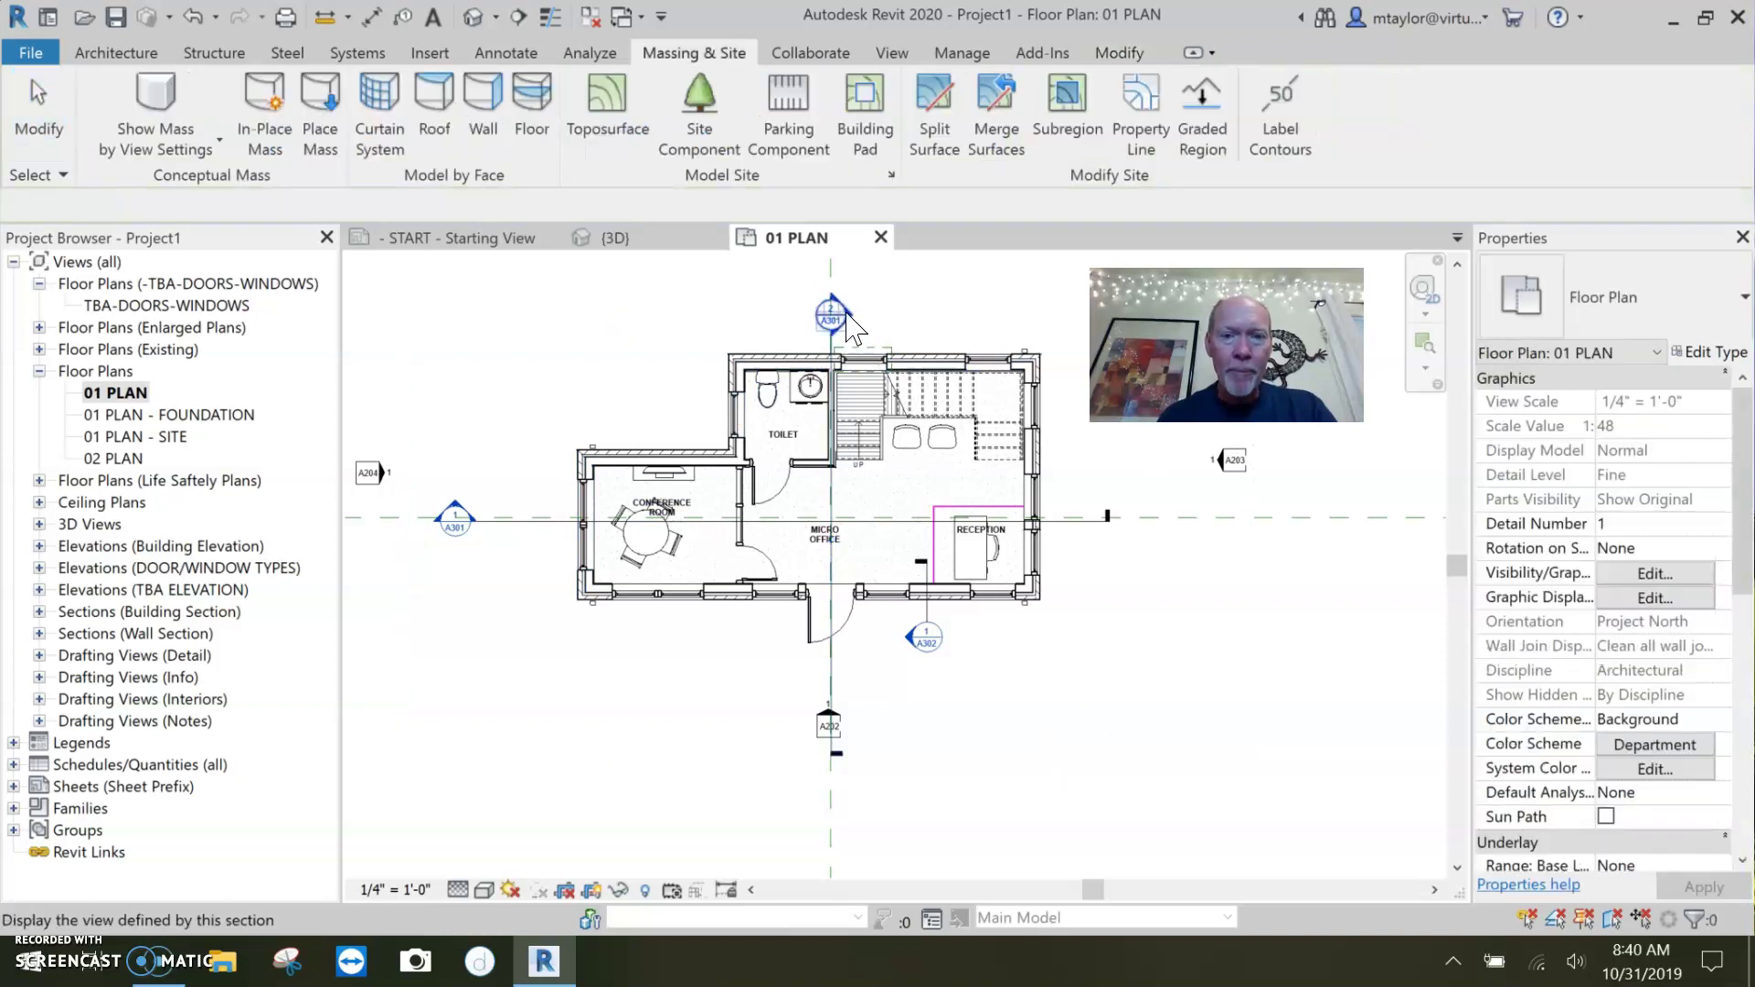
# - Open the SECTION BLDG - VERTICAL view and examine how the walkway subregion is cut outside the foundation wall
pyautogui.doubleClick(832, 307)
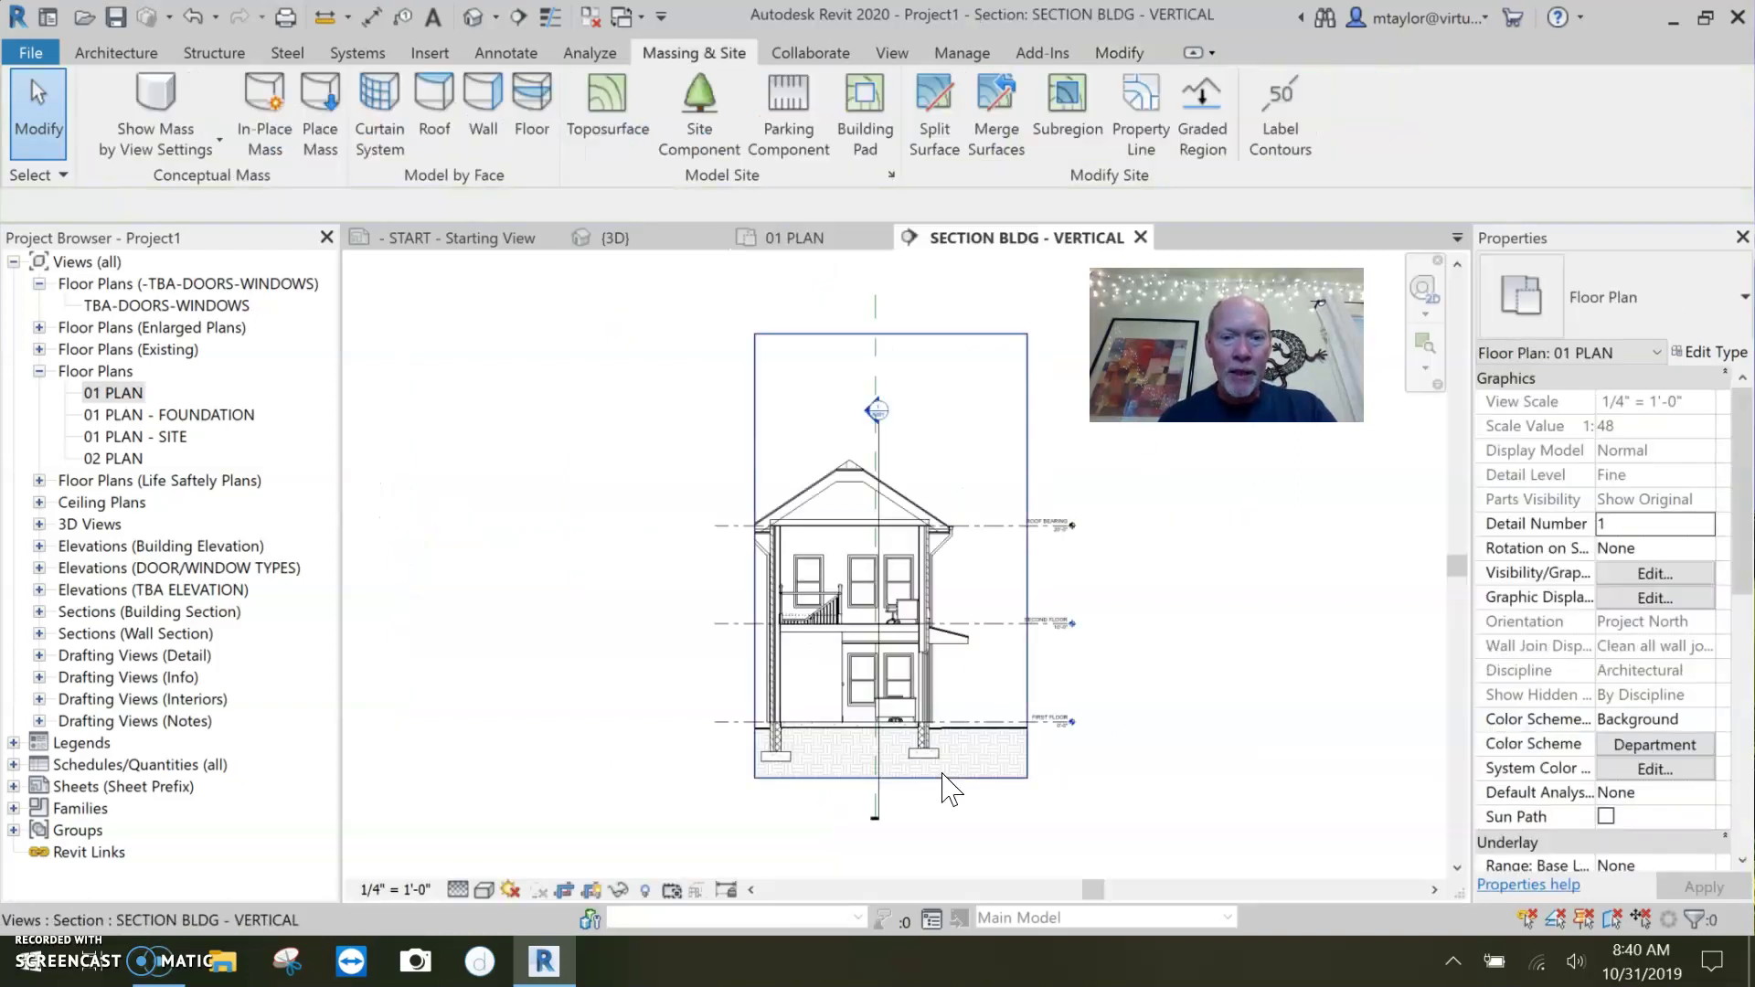
pyautogui.scroll(6, 955, 726)
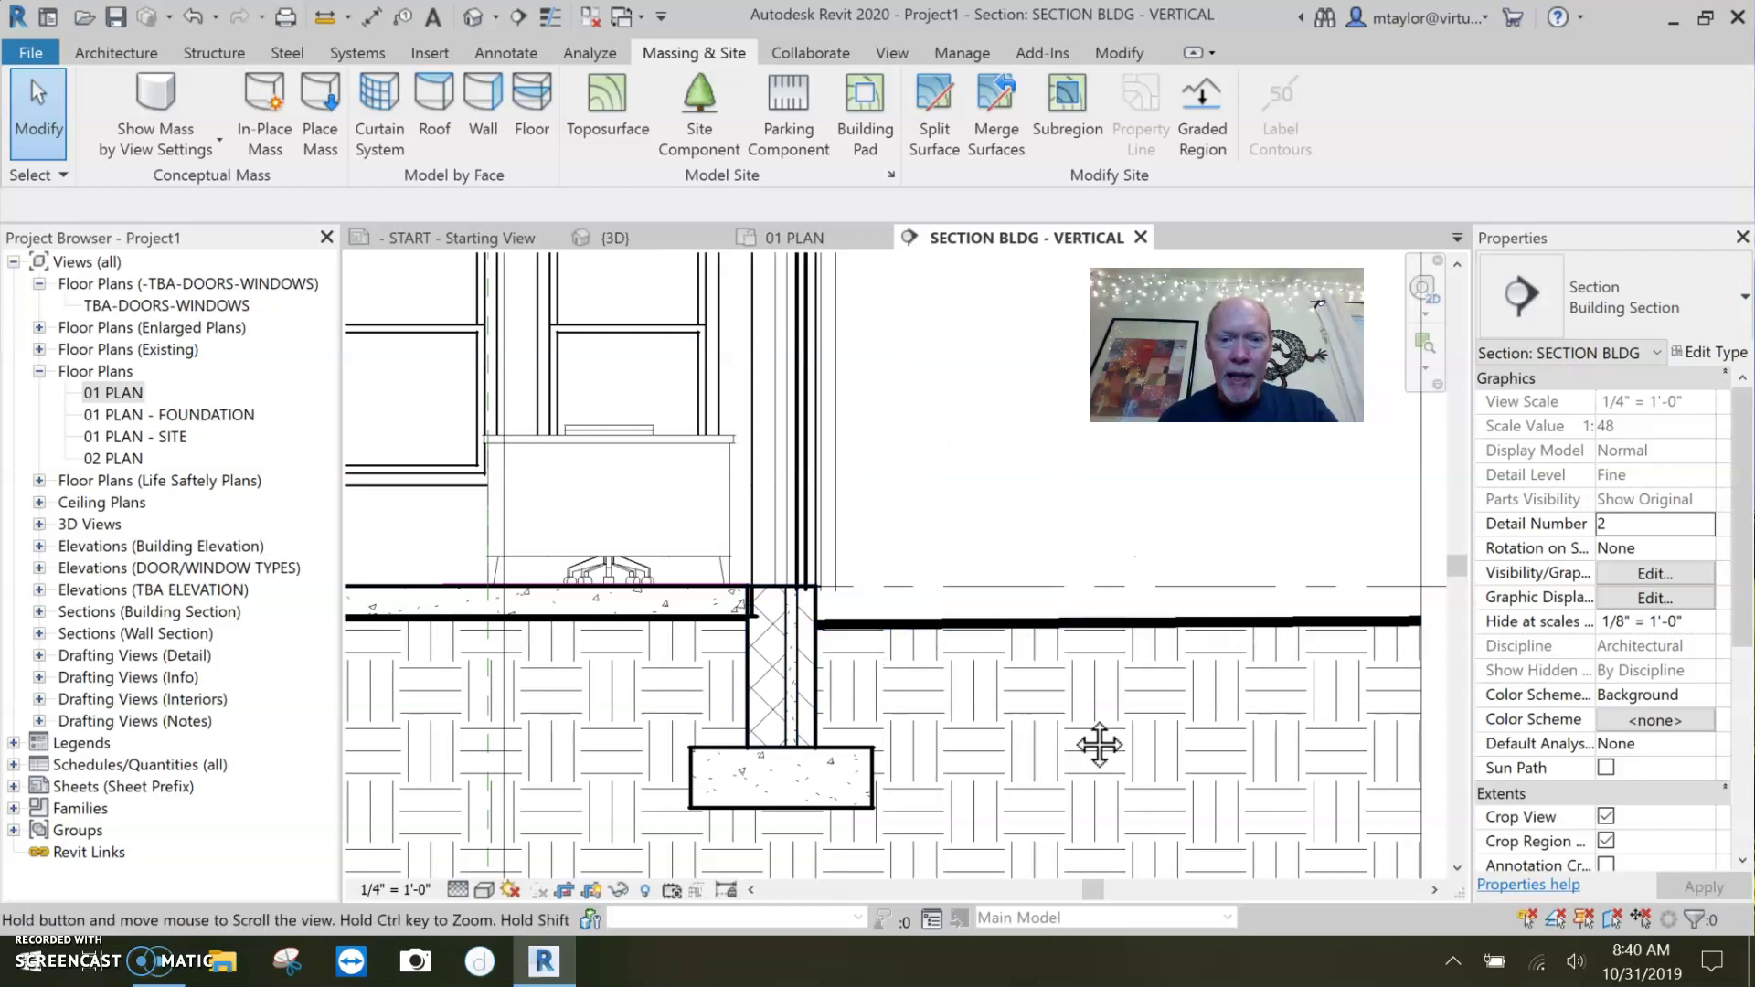
pyautogui.moveTo(1101, 741); pyautogui.dragTo(868, 708, button='middle')
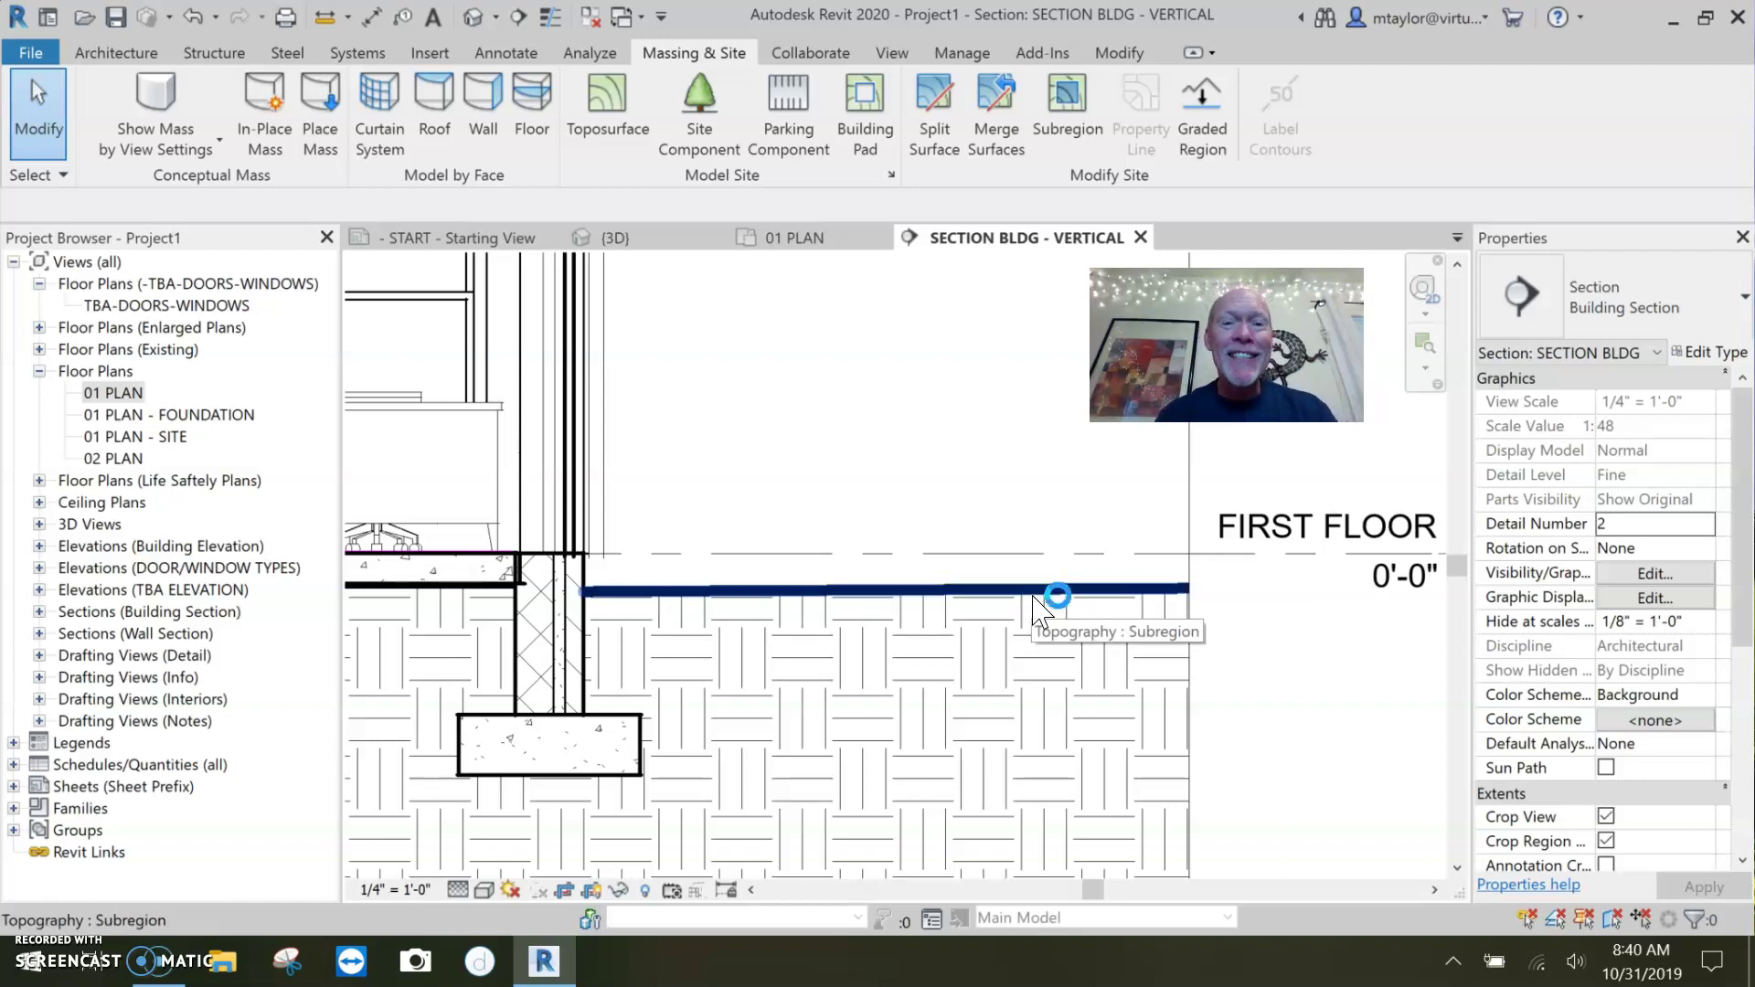
# - Return to the 3D view and delete the walkway subregion in front of the entrance
pyautogui.click(635, 236)
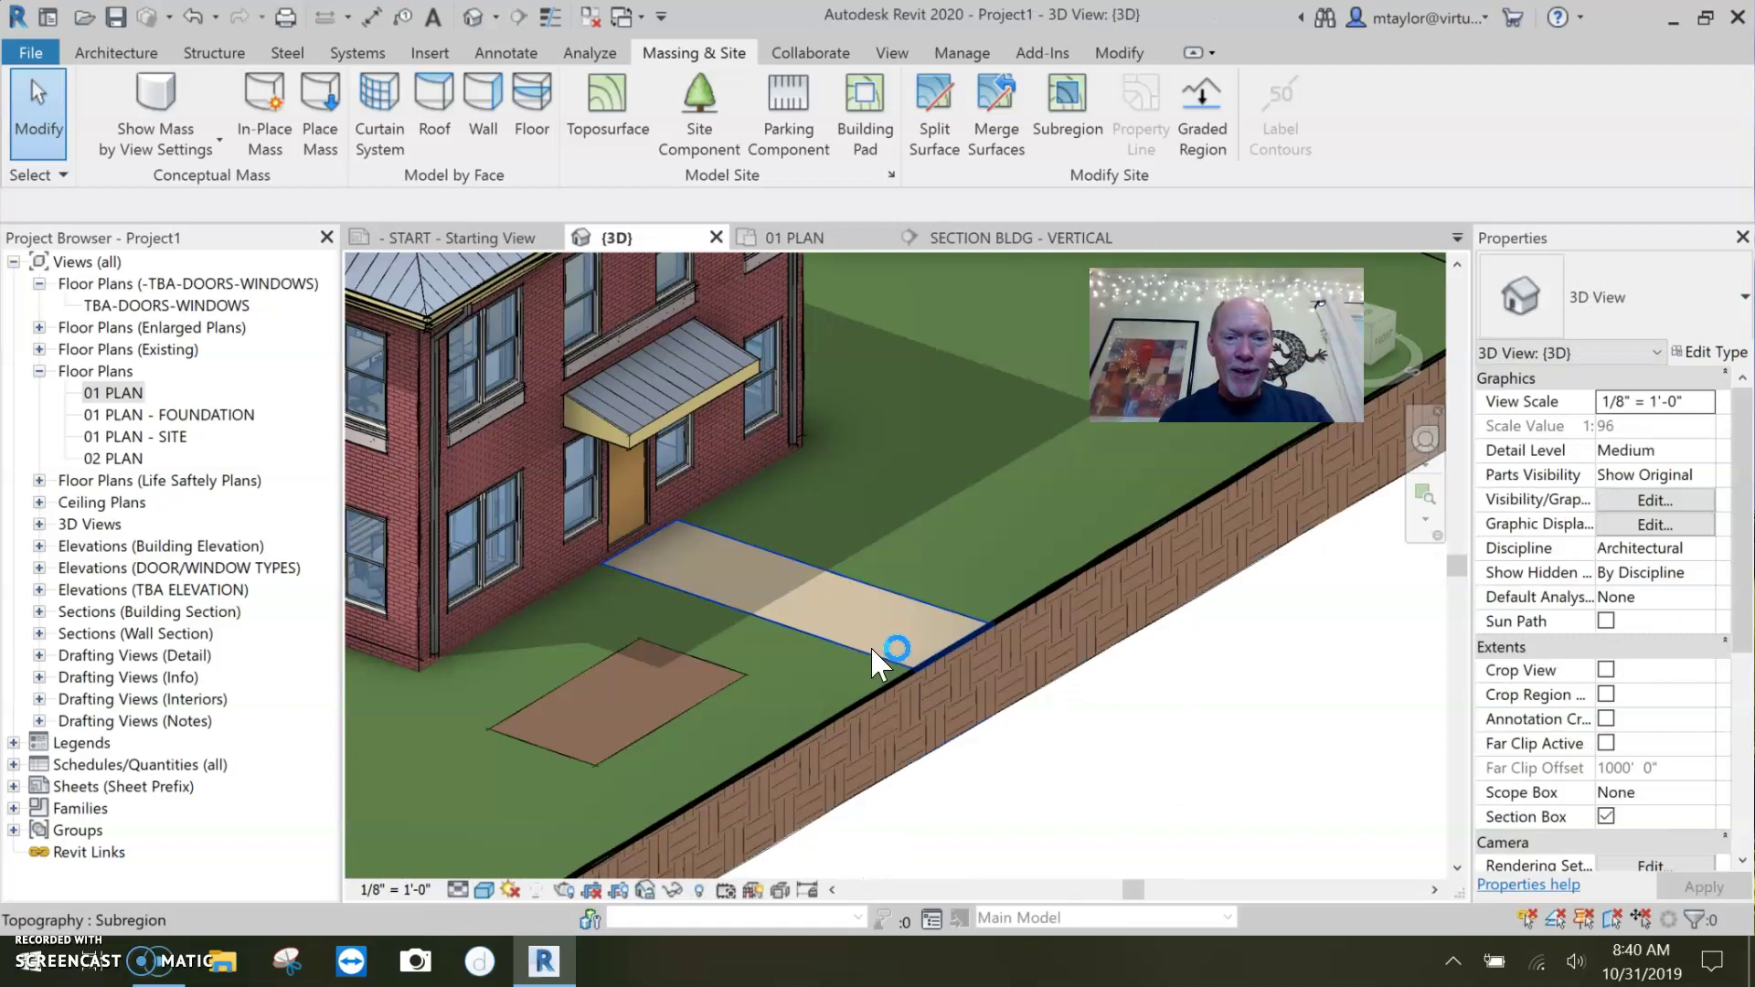
pyautogui.click(788, 628)
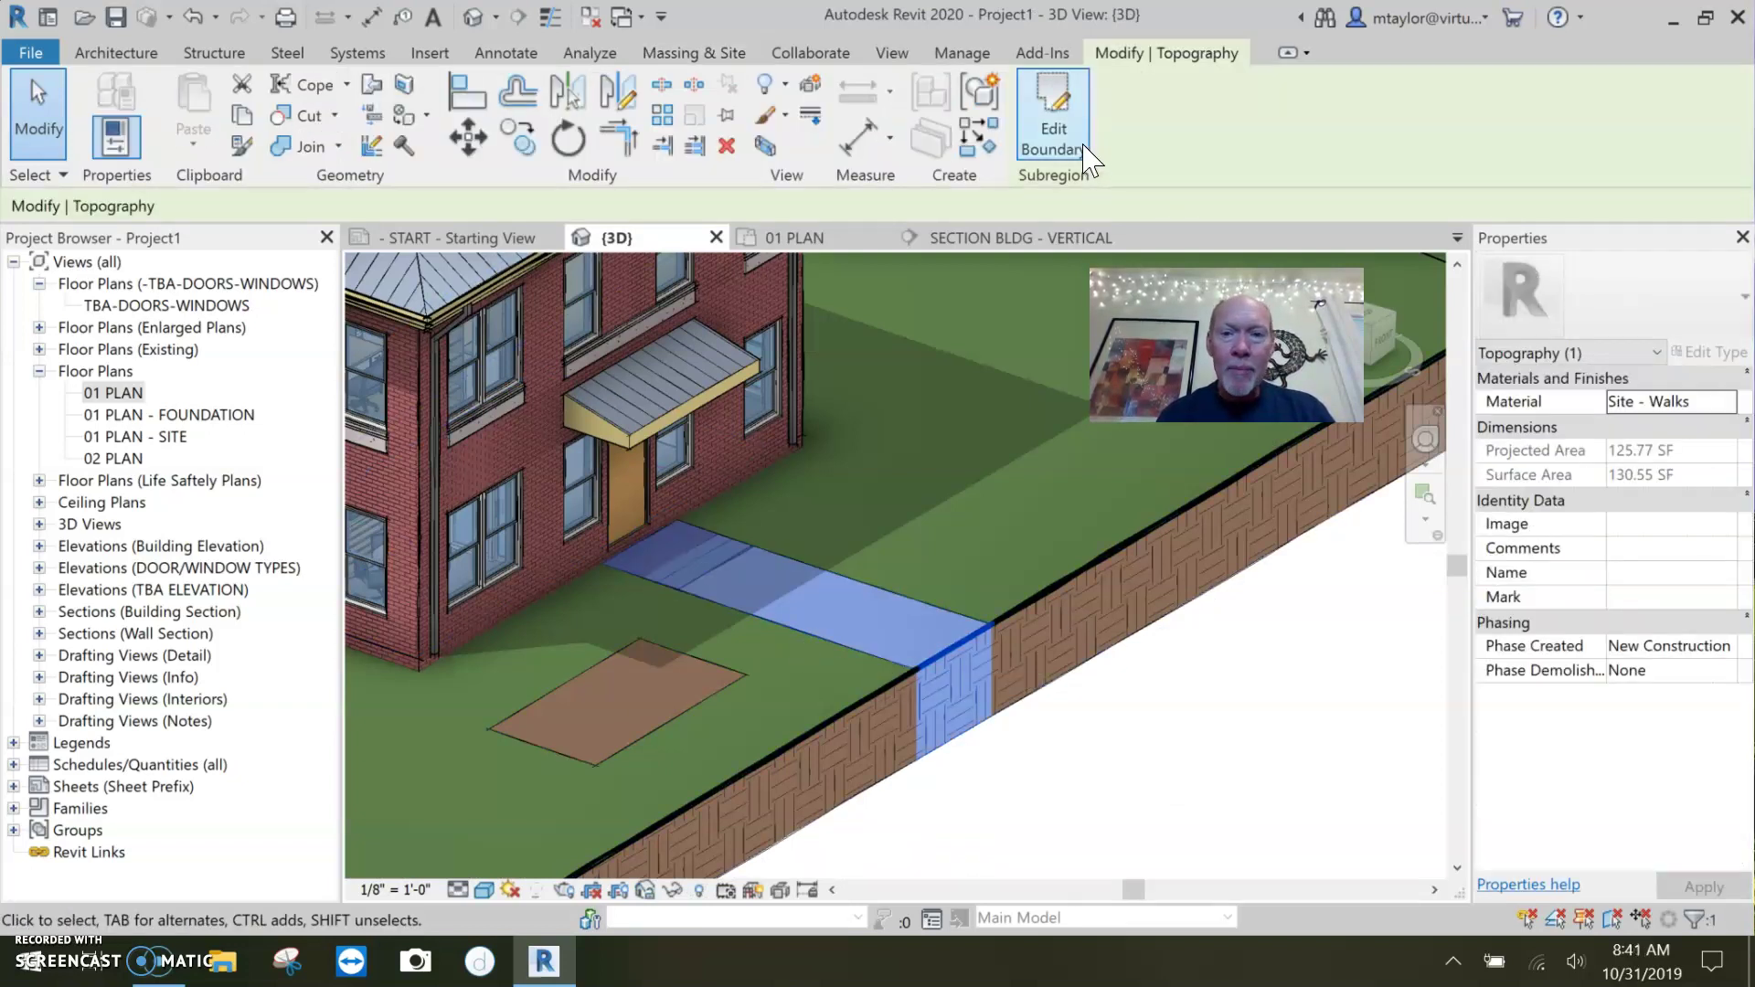
pyautogui.click(1034, 830)
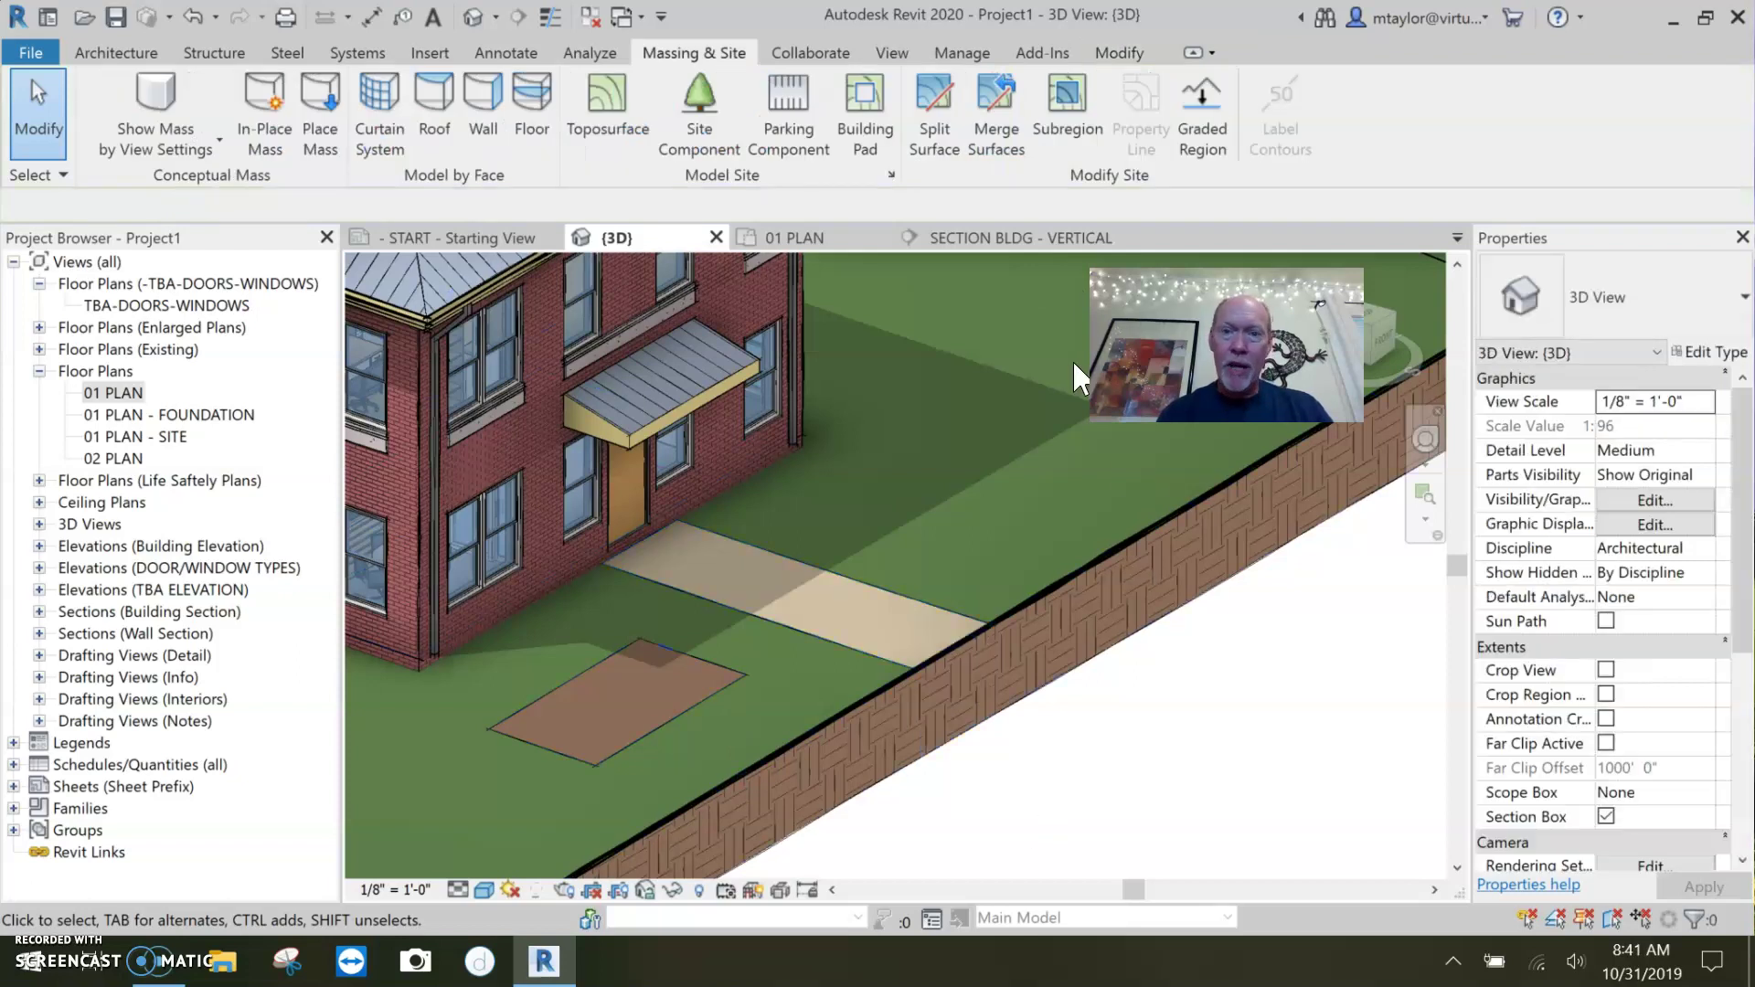
pyautogui.click(854, 600)
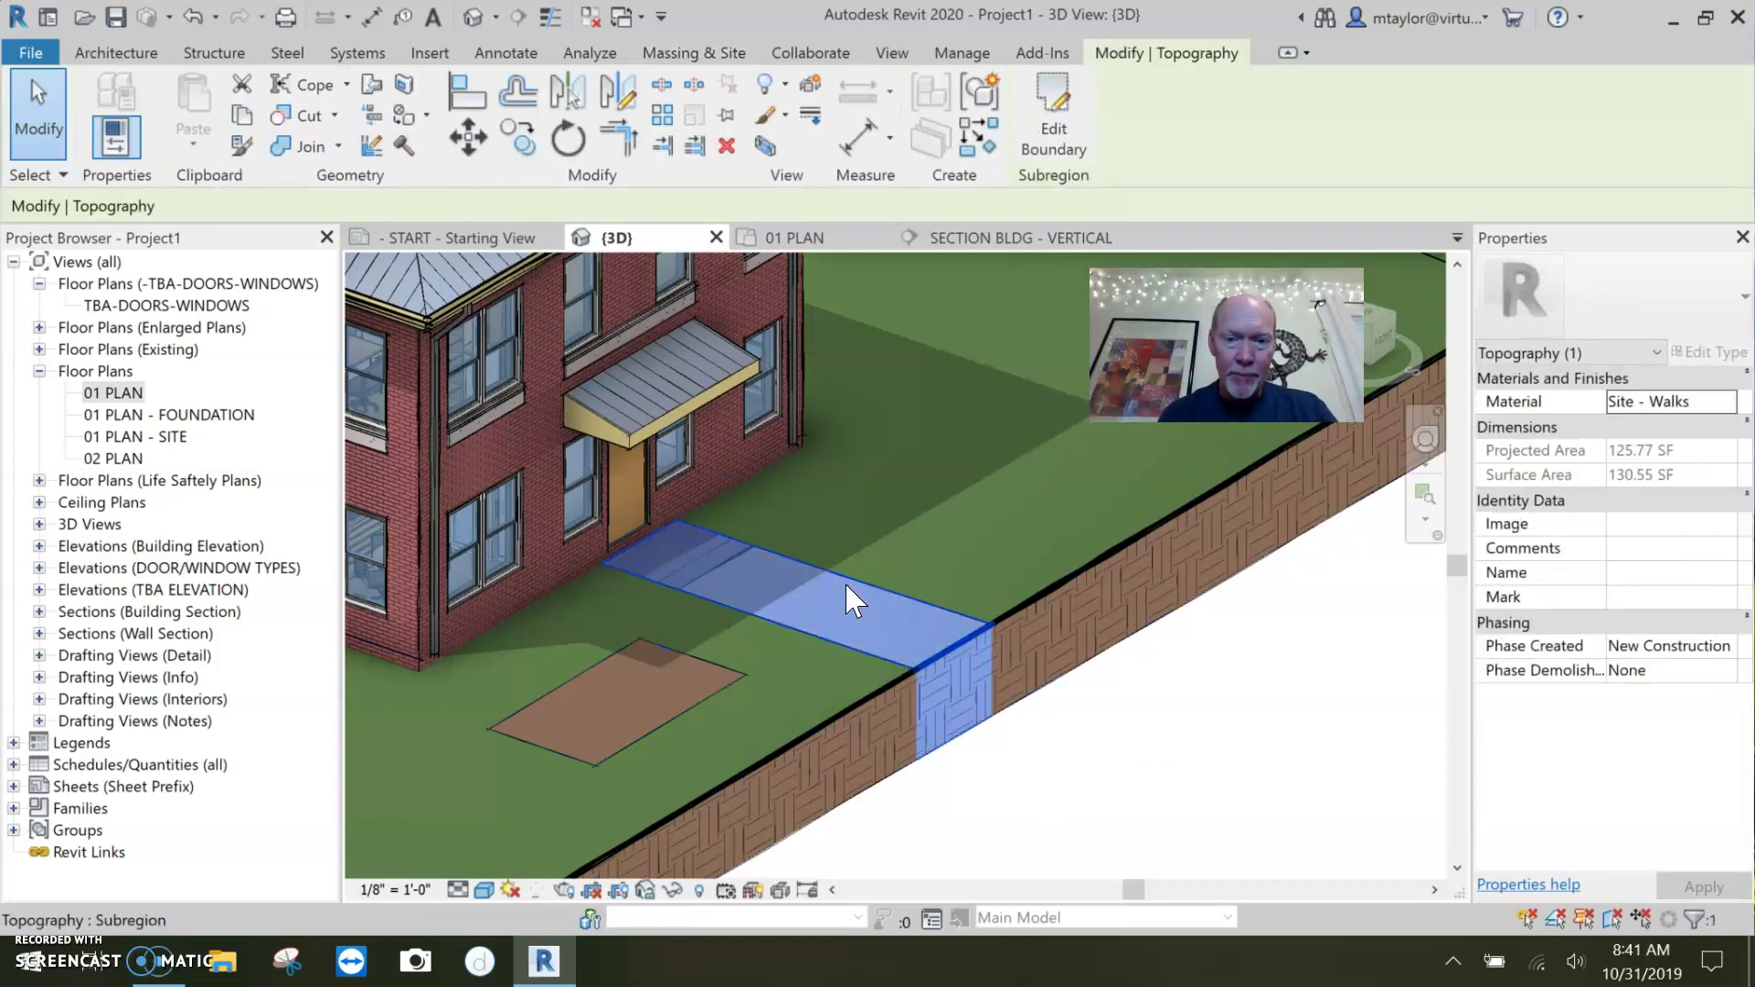
pyautogui.press('Delete')
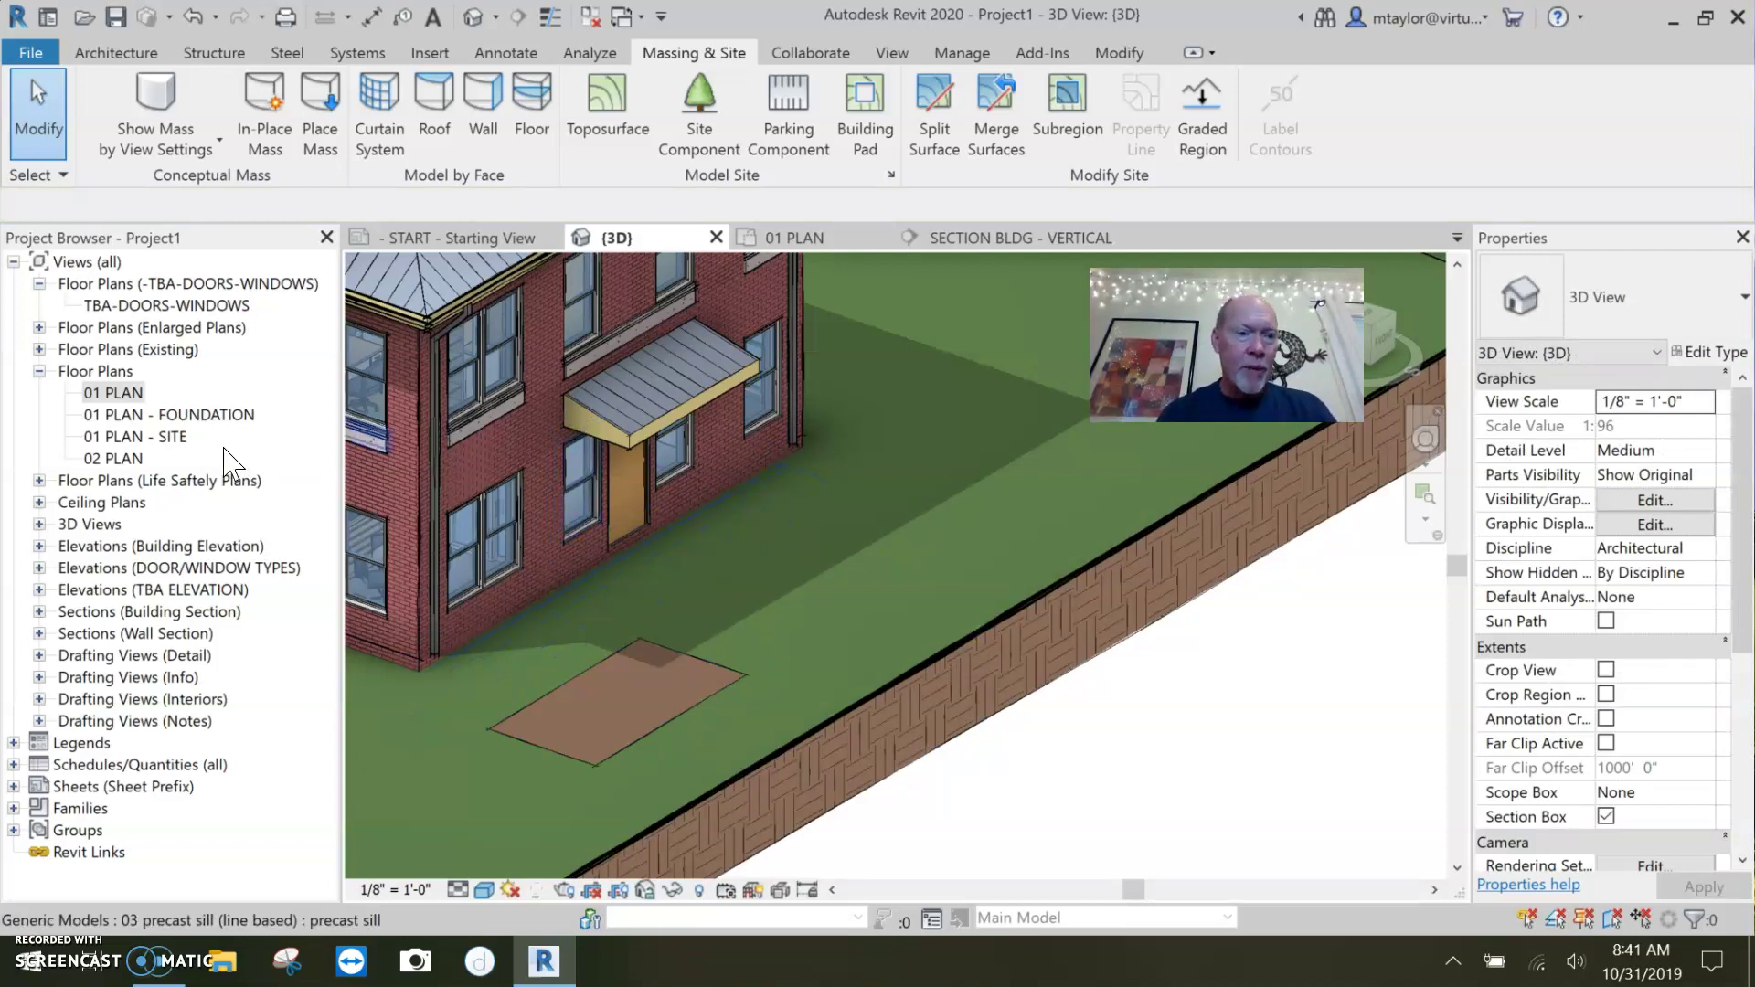
# - In the 01 PLAN - SITE view, sketch a rectangular building pad boundary about 10'-6" by 20'-6" outward from the front entrance
pyautogui.doubleClick(109, 457)
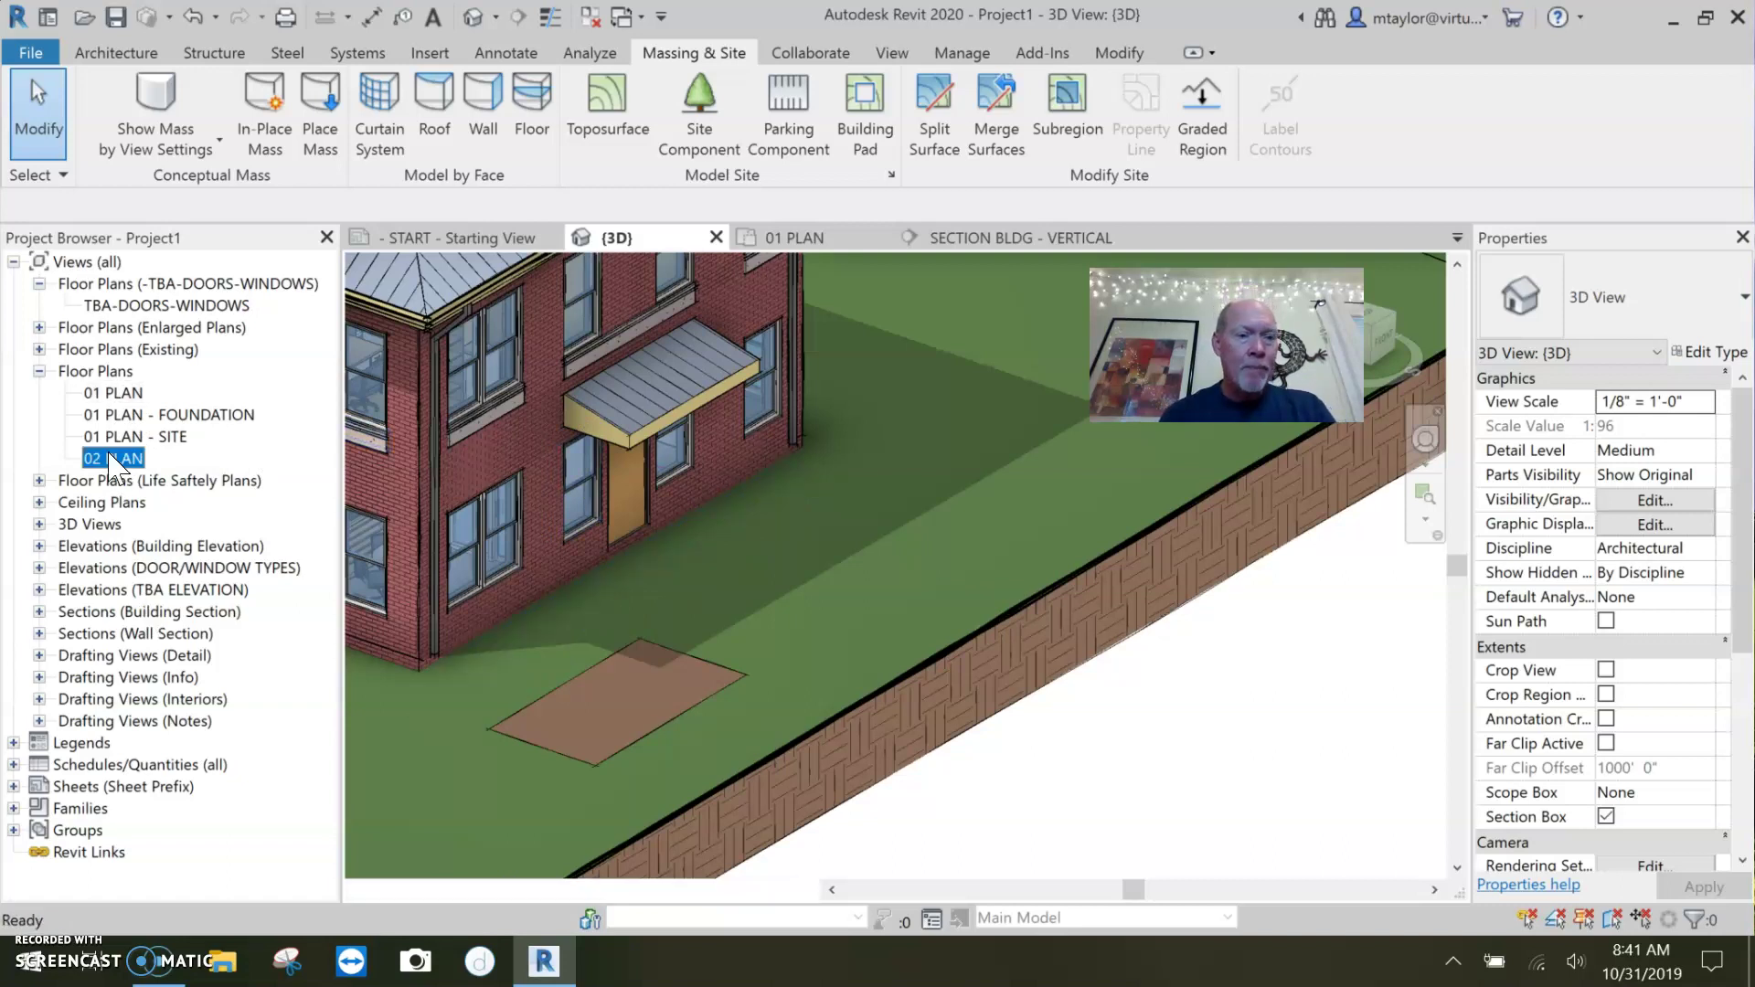
pyautogui.click(141, 437)
pyautogui.doubleClick(140, 437)
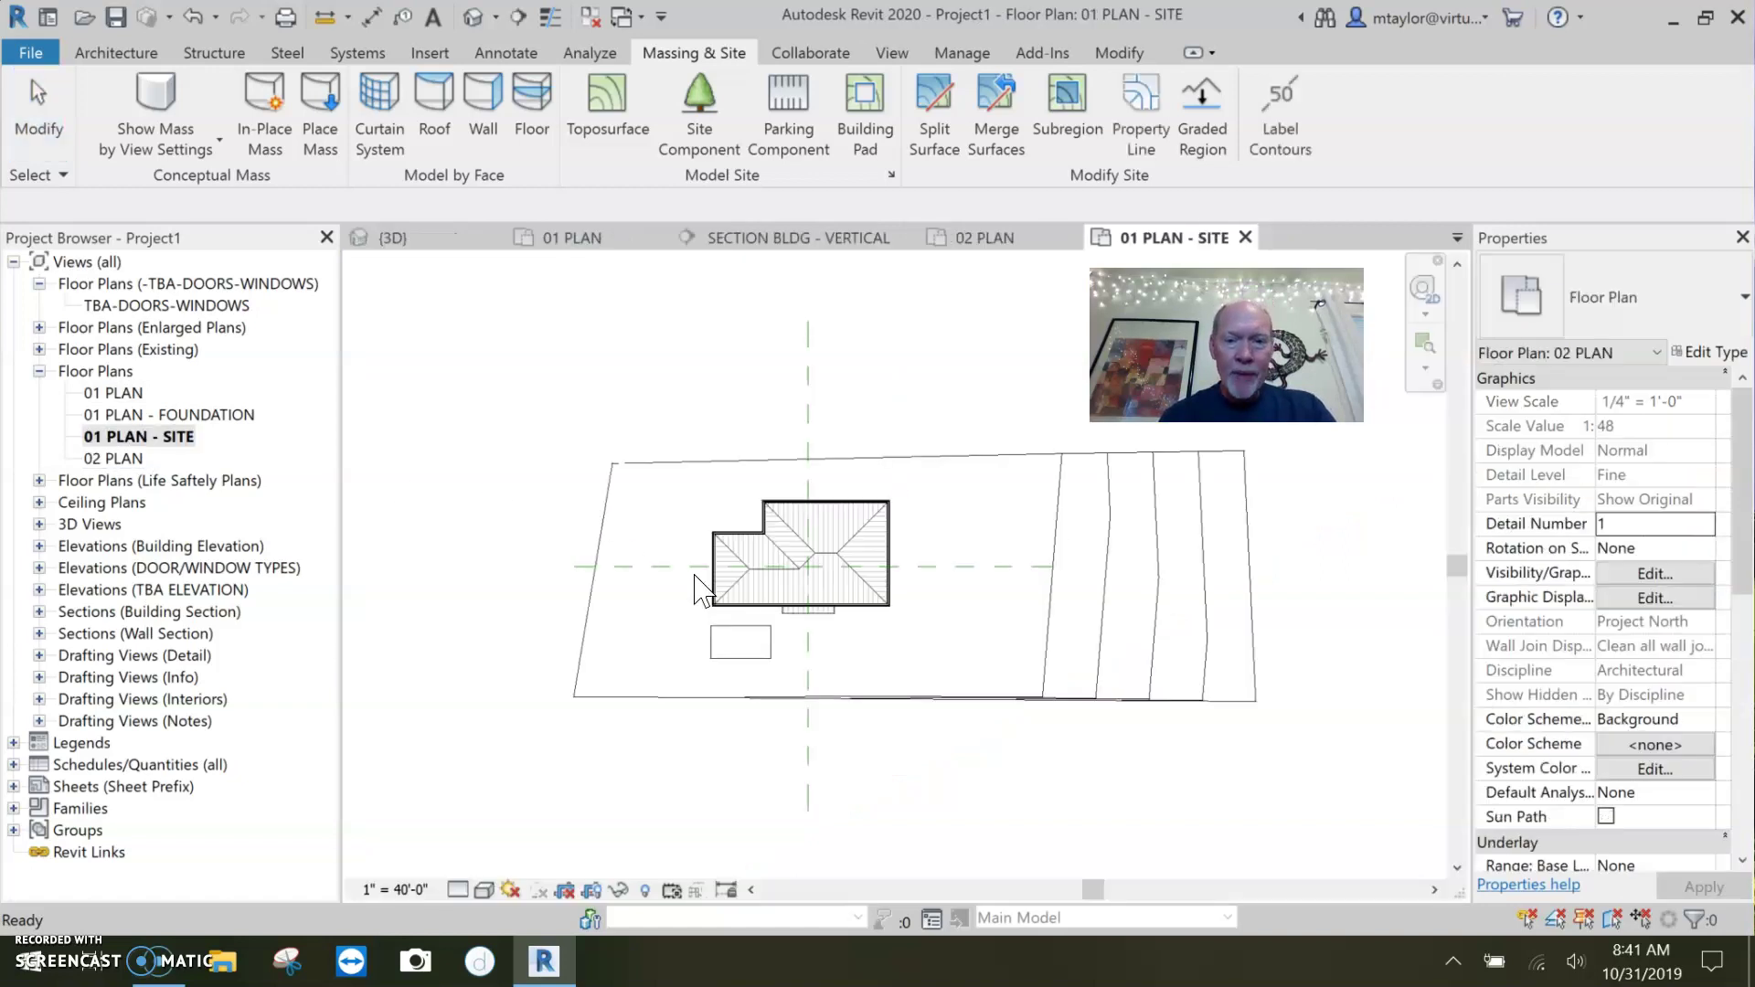
pyautogui.scroll(3, 603, 630)
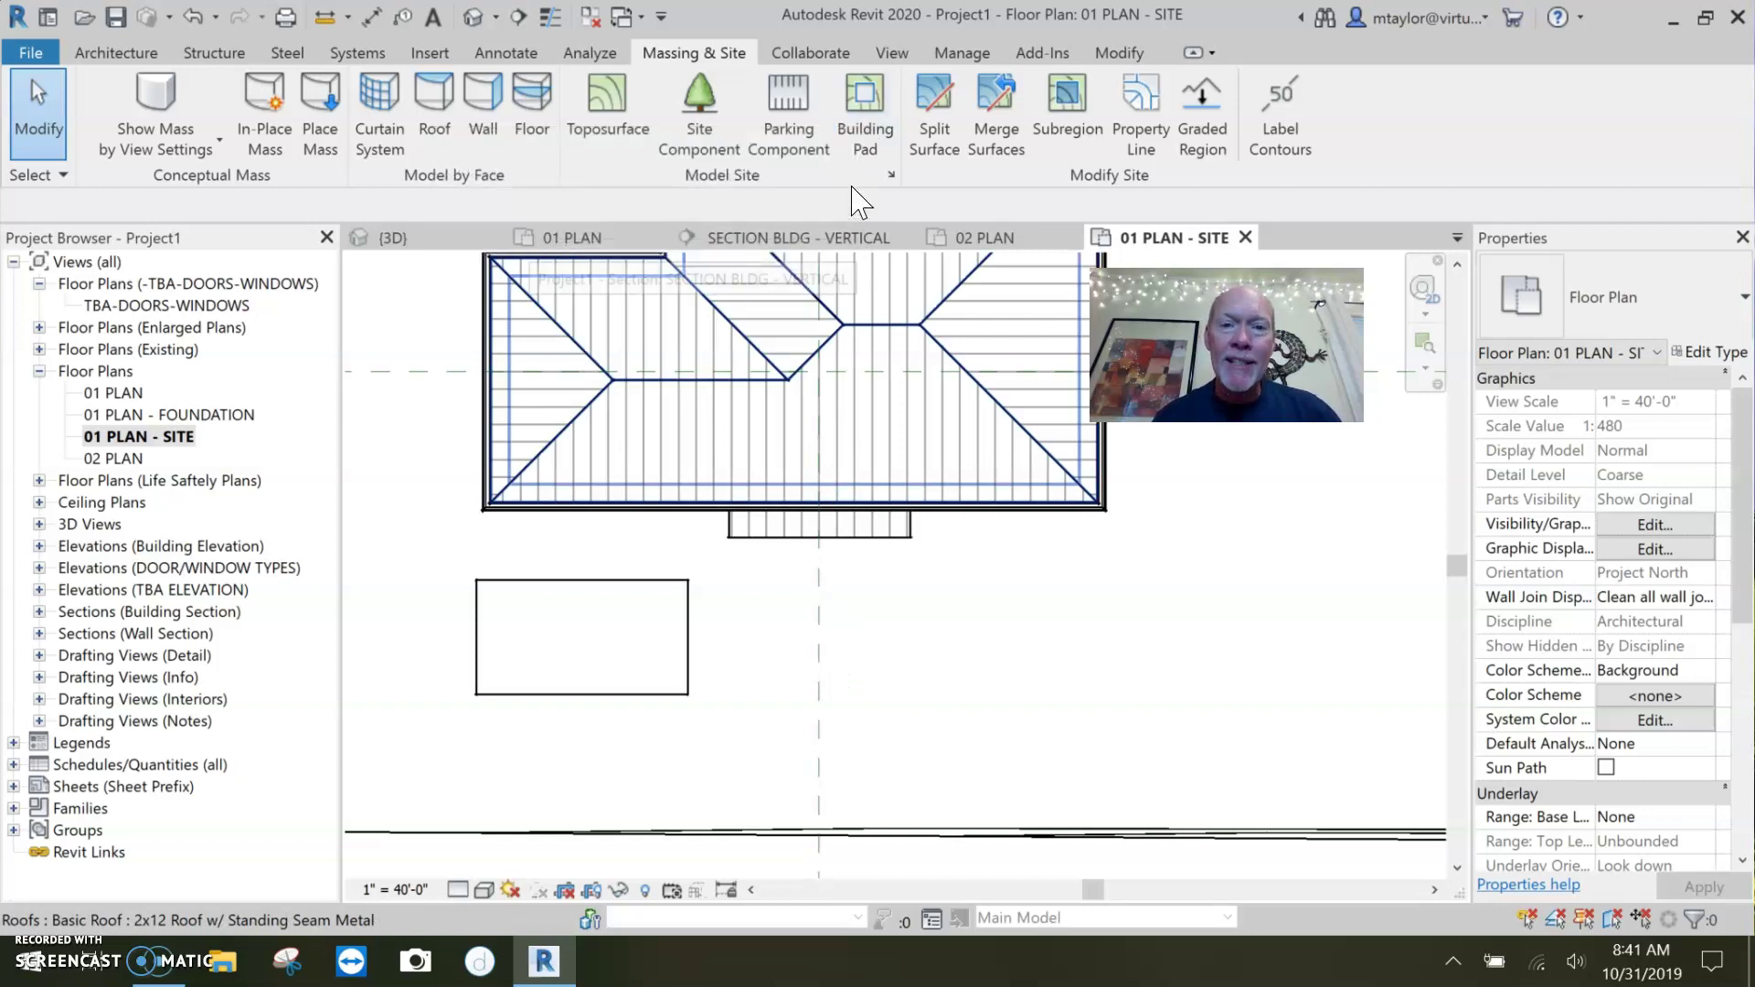
pyautogui.click(868, 142)
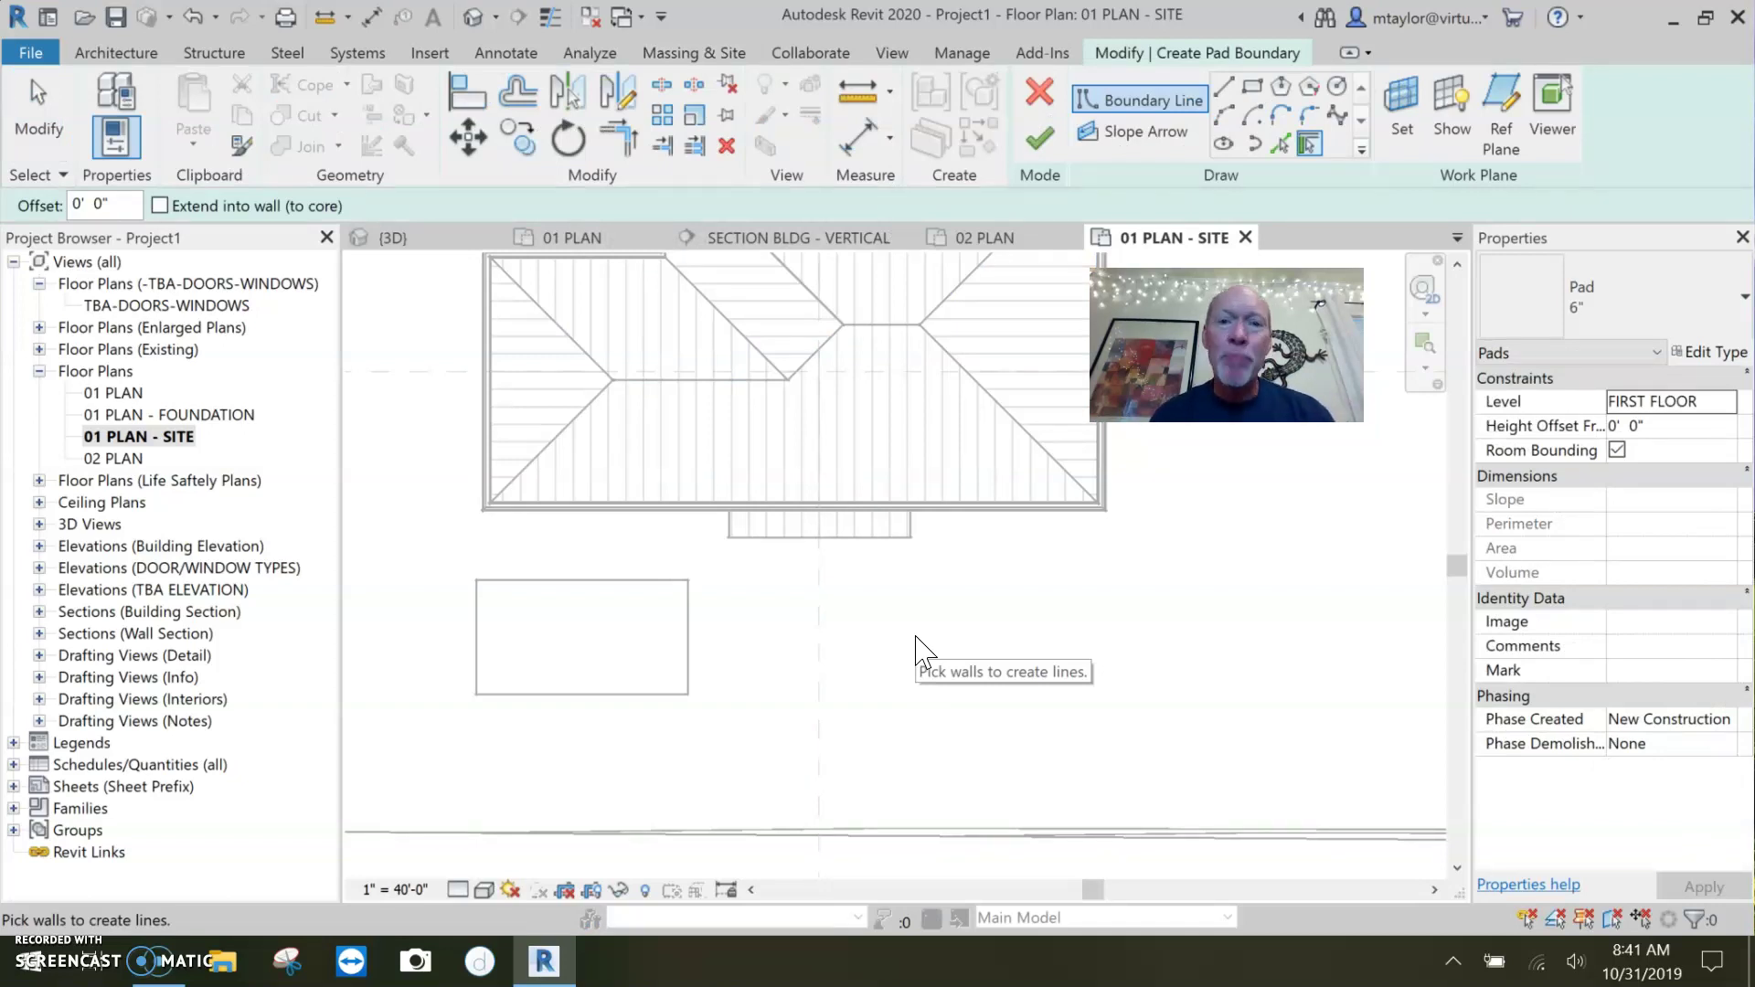
pyautogui.click(1256, 91)
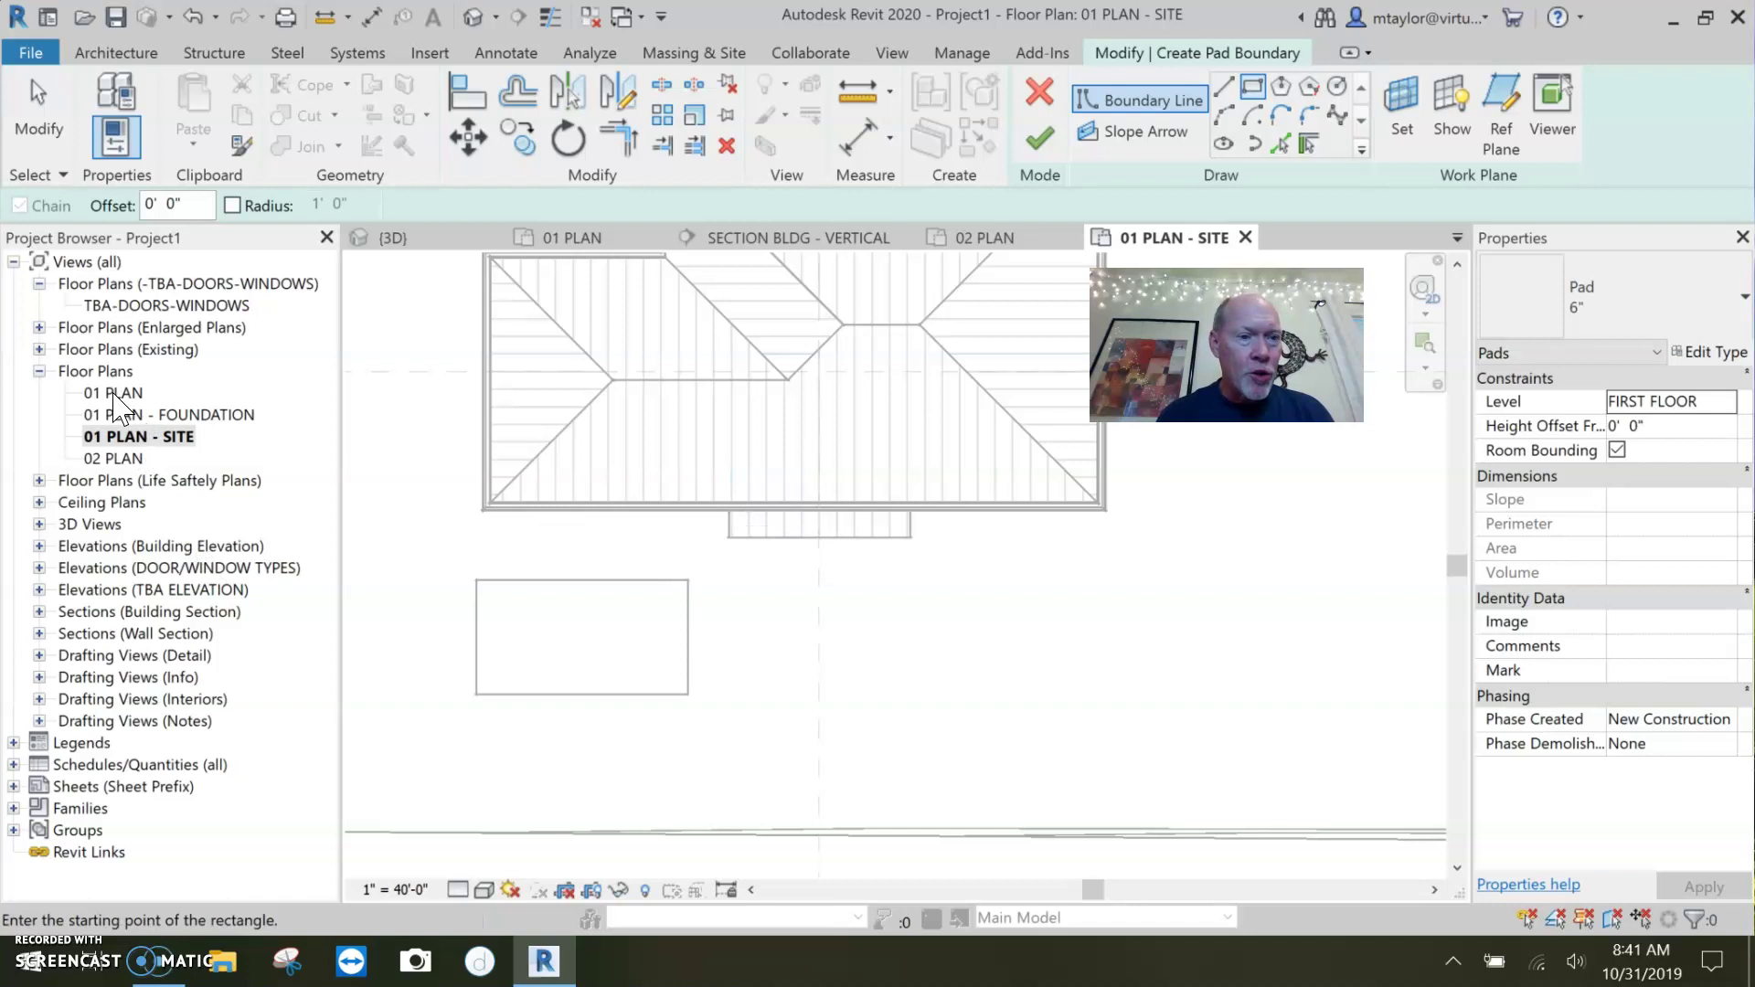
pyautogui.click(731, 501)
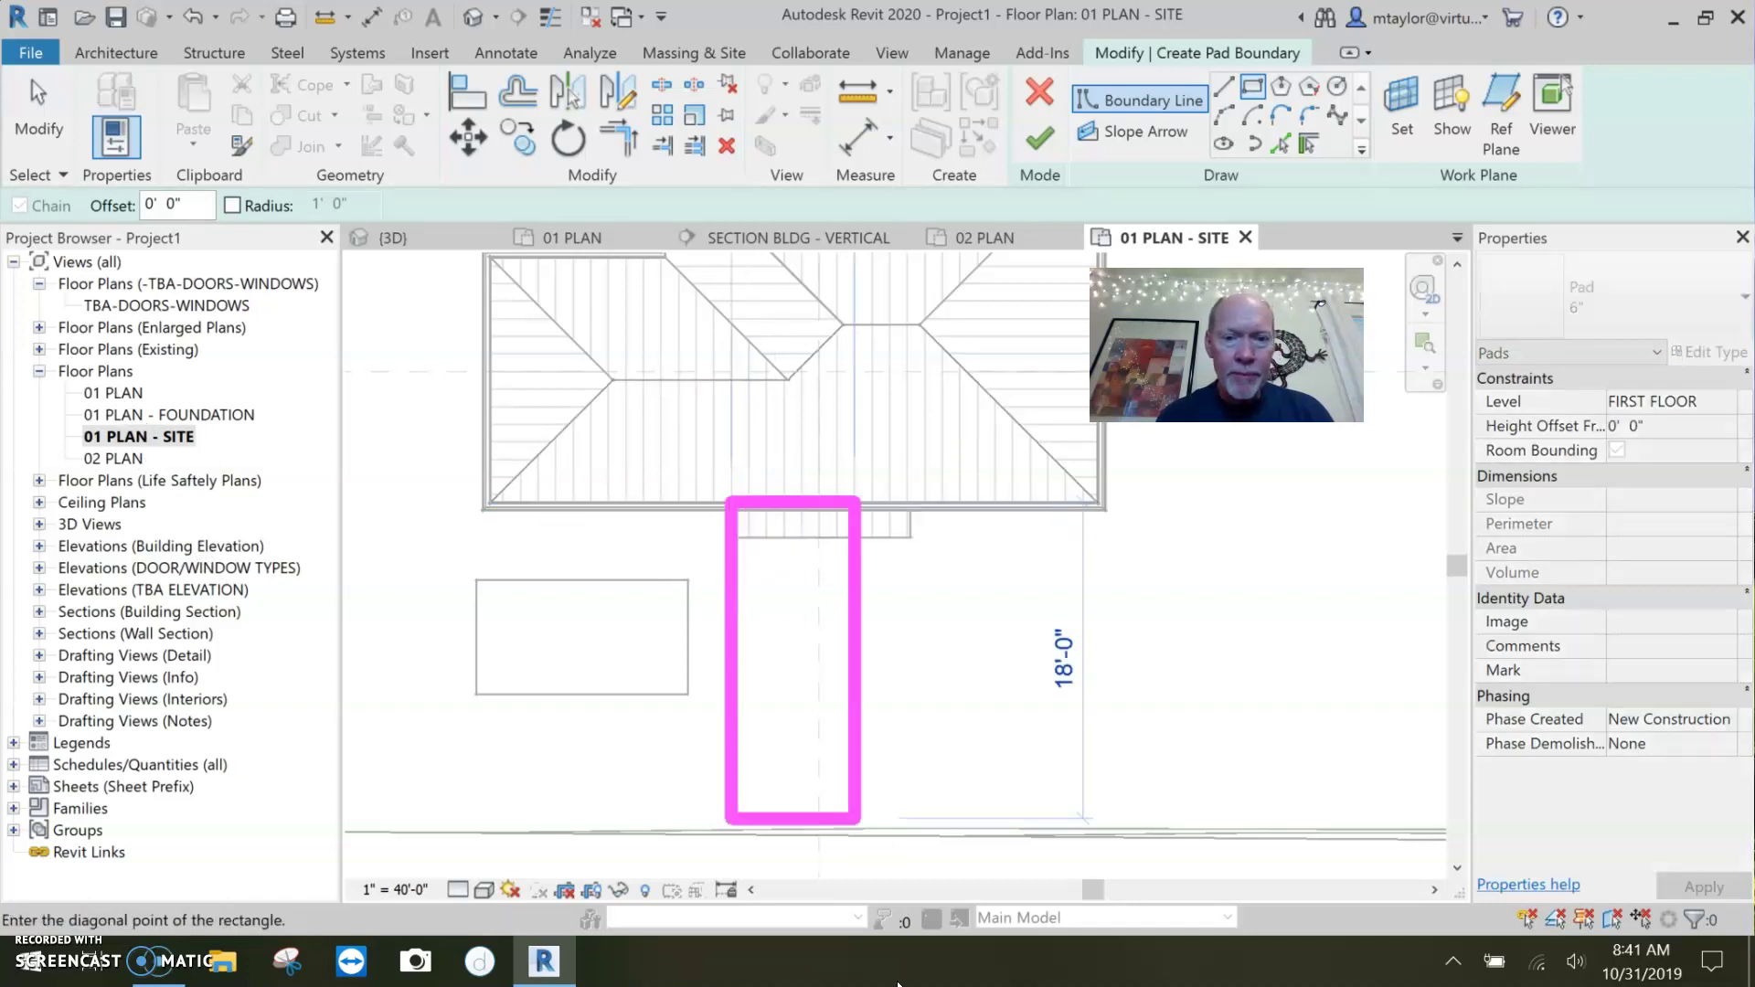
pyautogui.click(915, 861)
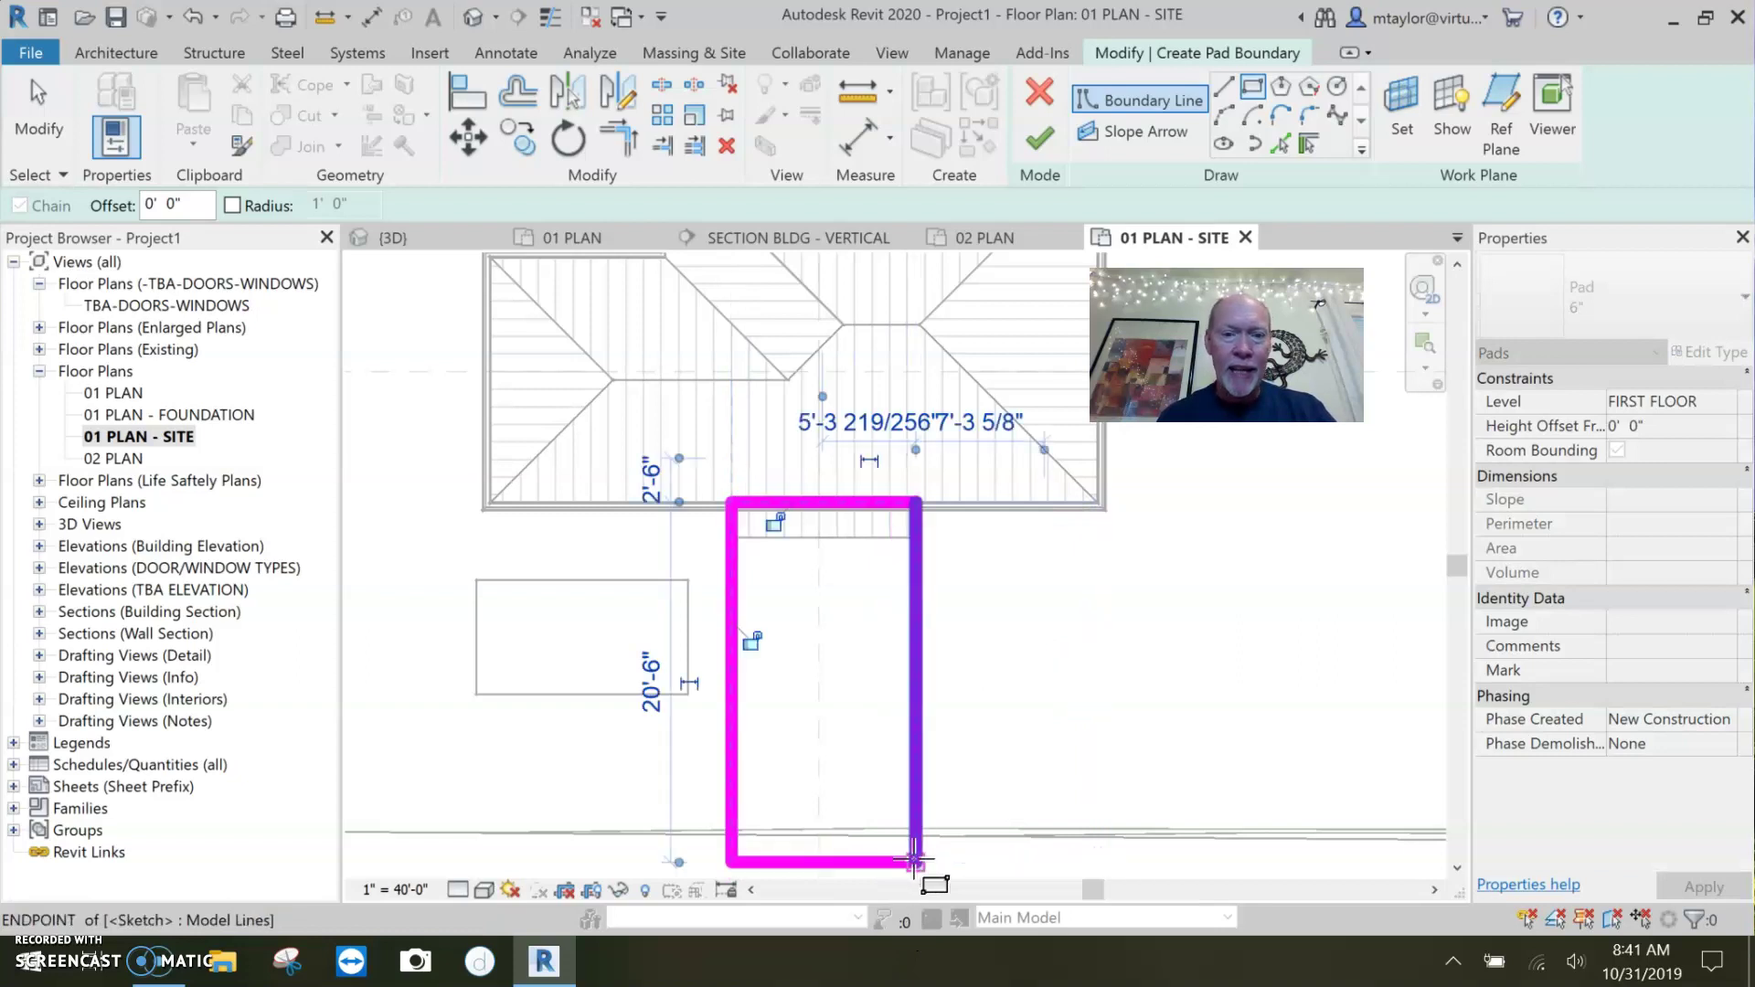
# - In the 01 PLAN view, align the pad boundary's building-side edge to the exterior face of the front wall and try to finish the sketch
pyautogui.doubleClick(114, 394)
pyautogui.scroll(5, 892, 614)
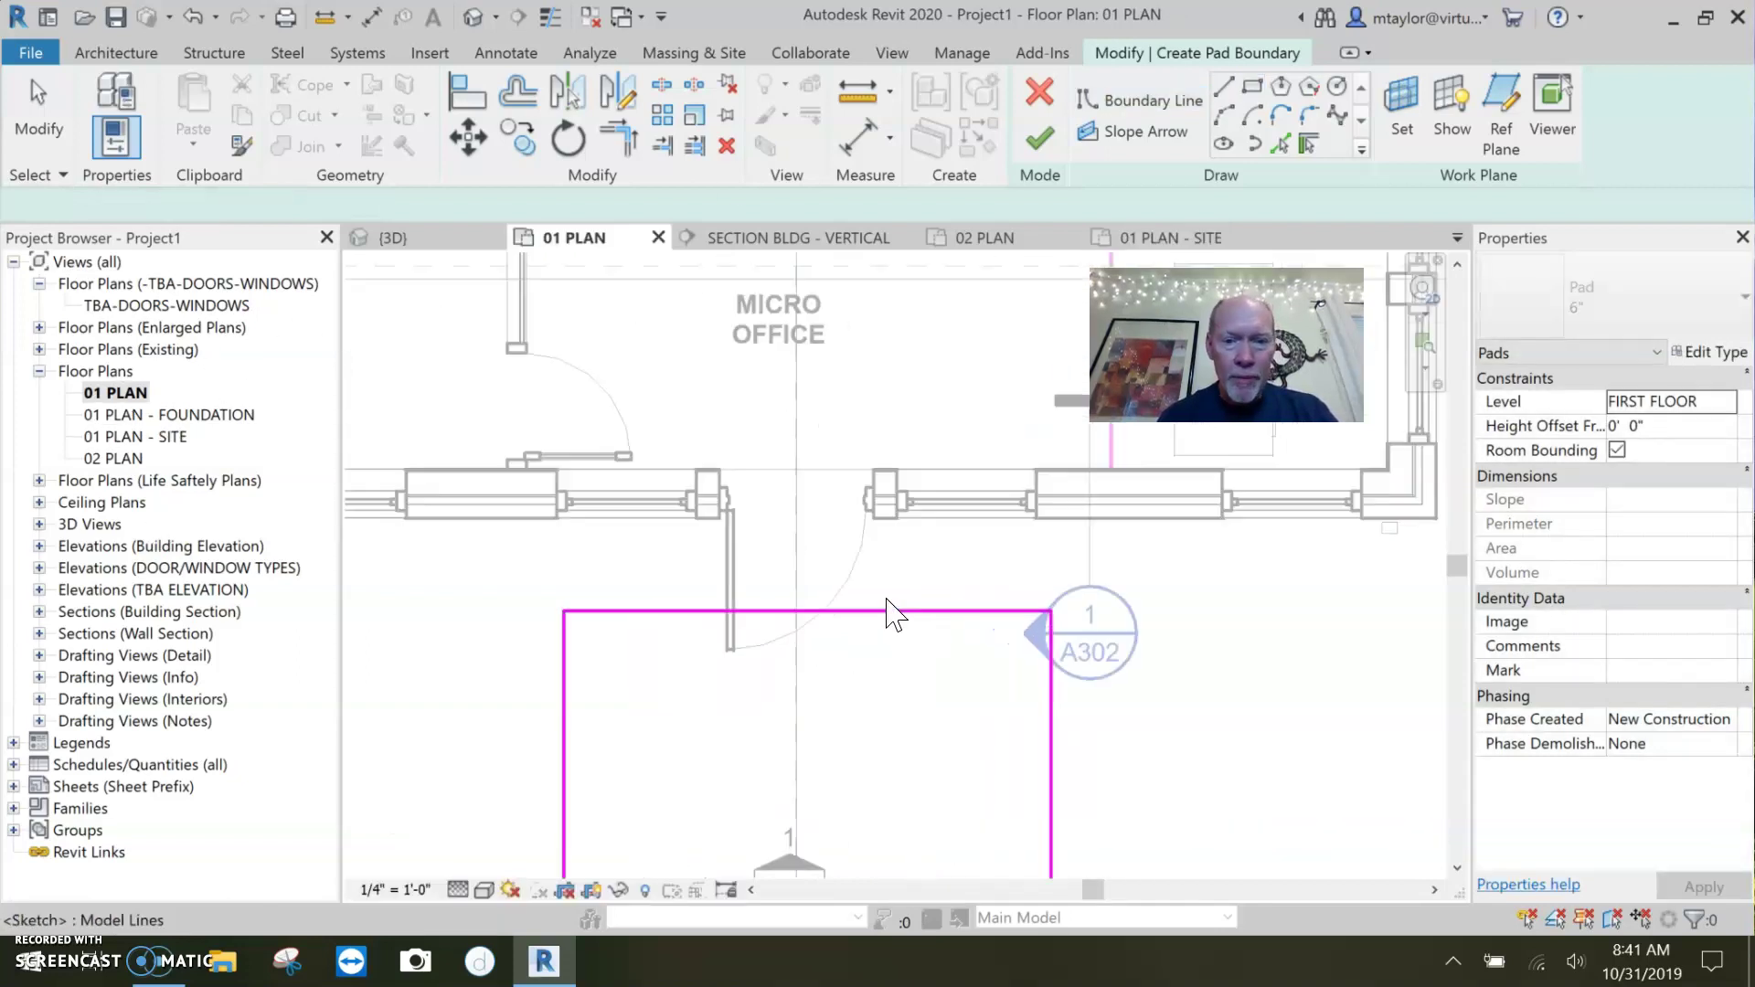
pyautogui.scroll(2, 891, 614)
pyautogui.press('Escape')
pyautogui.press('a')
pyautogui.press('l')
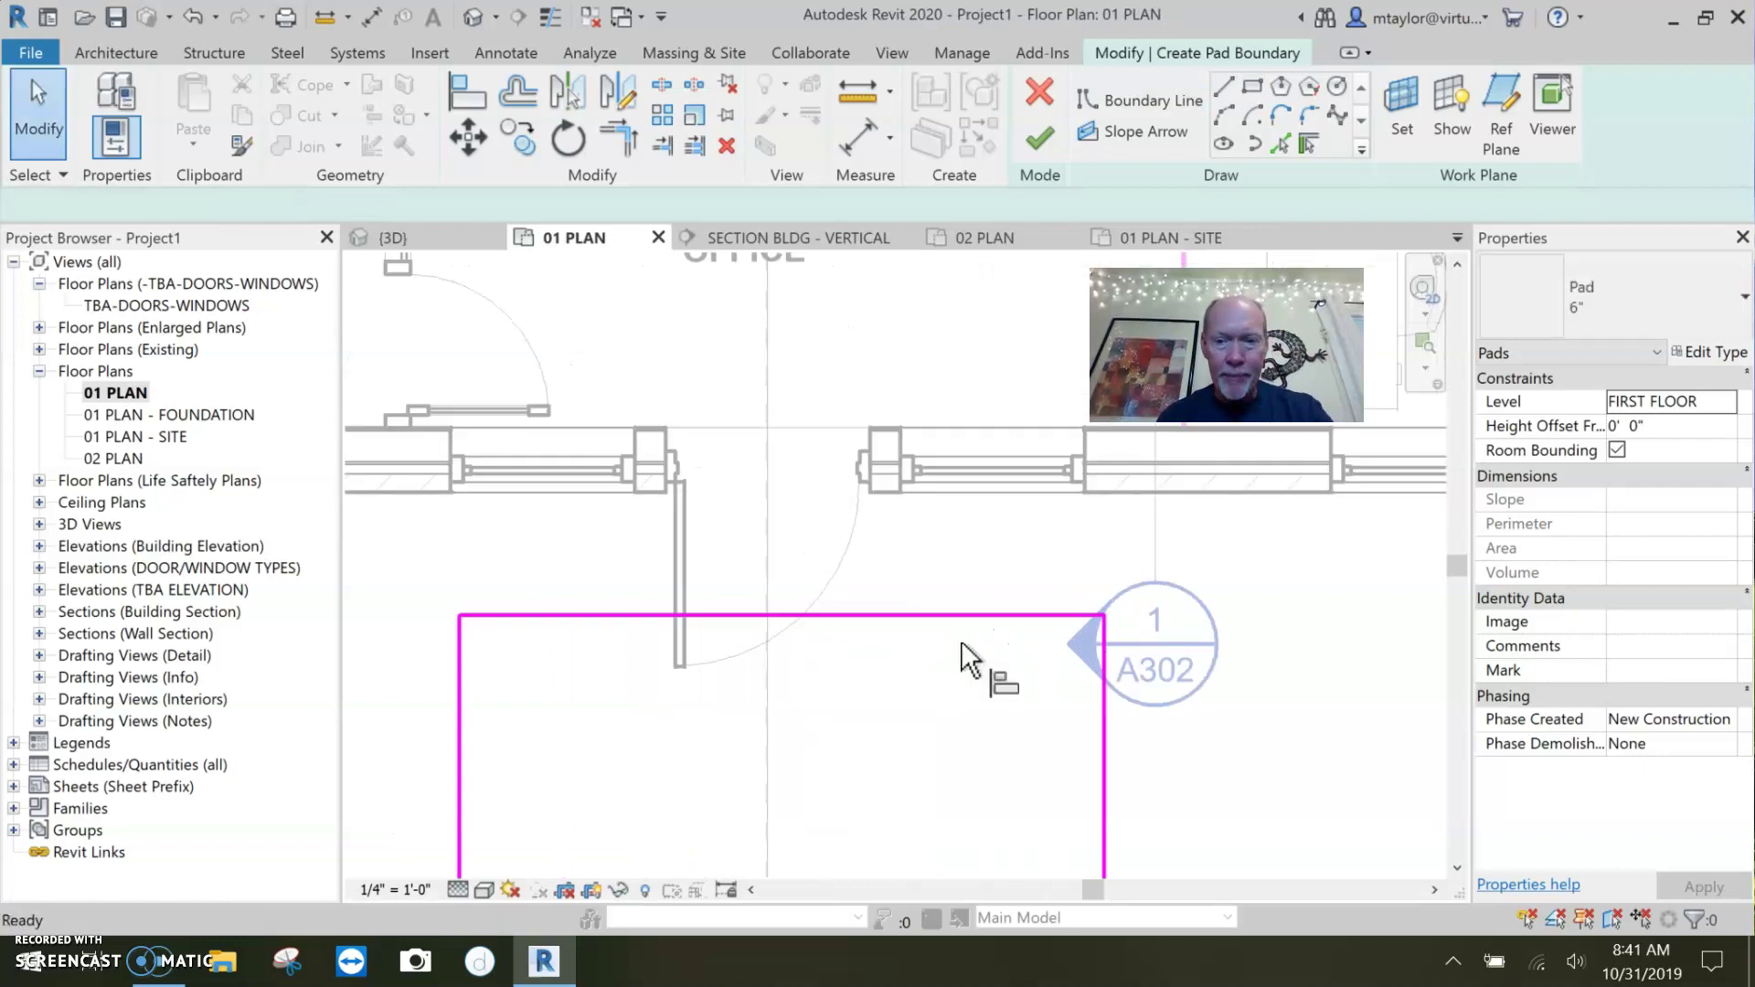
pyautogui.click(1139, 491)
pyautogui.click(1061, 614)
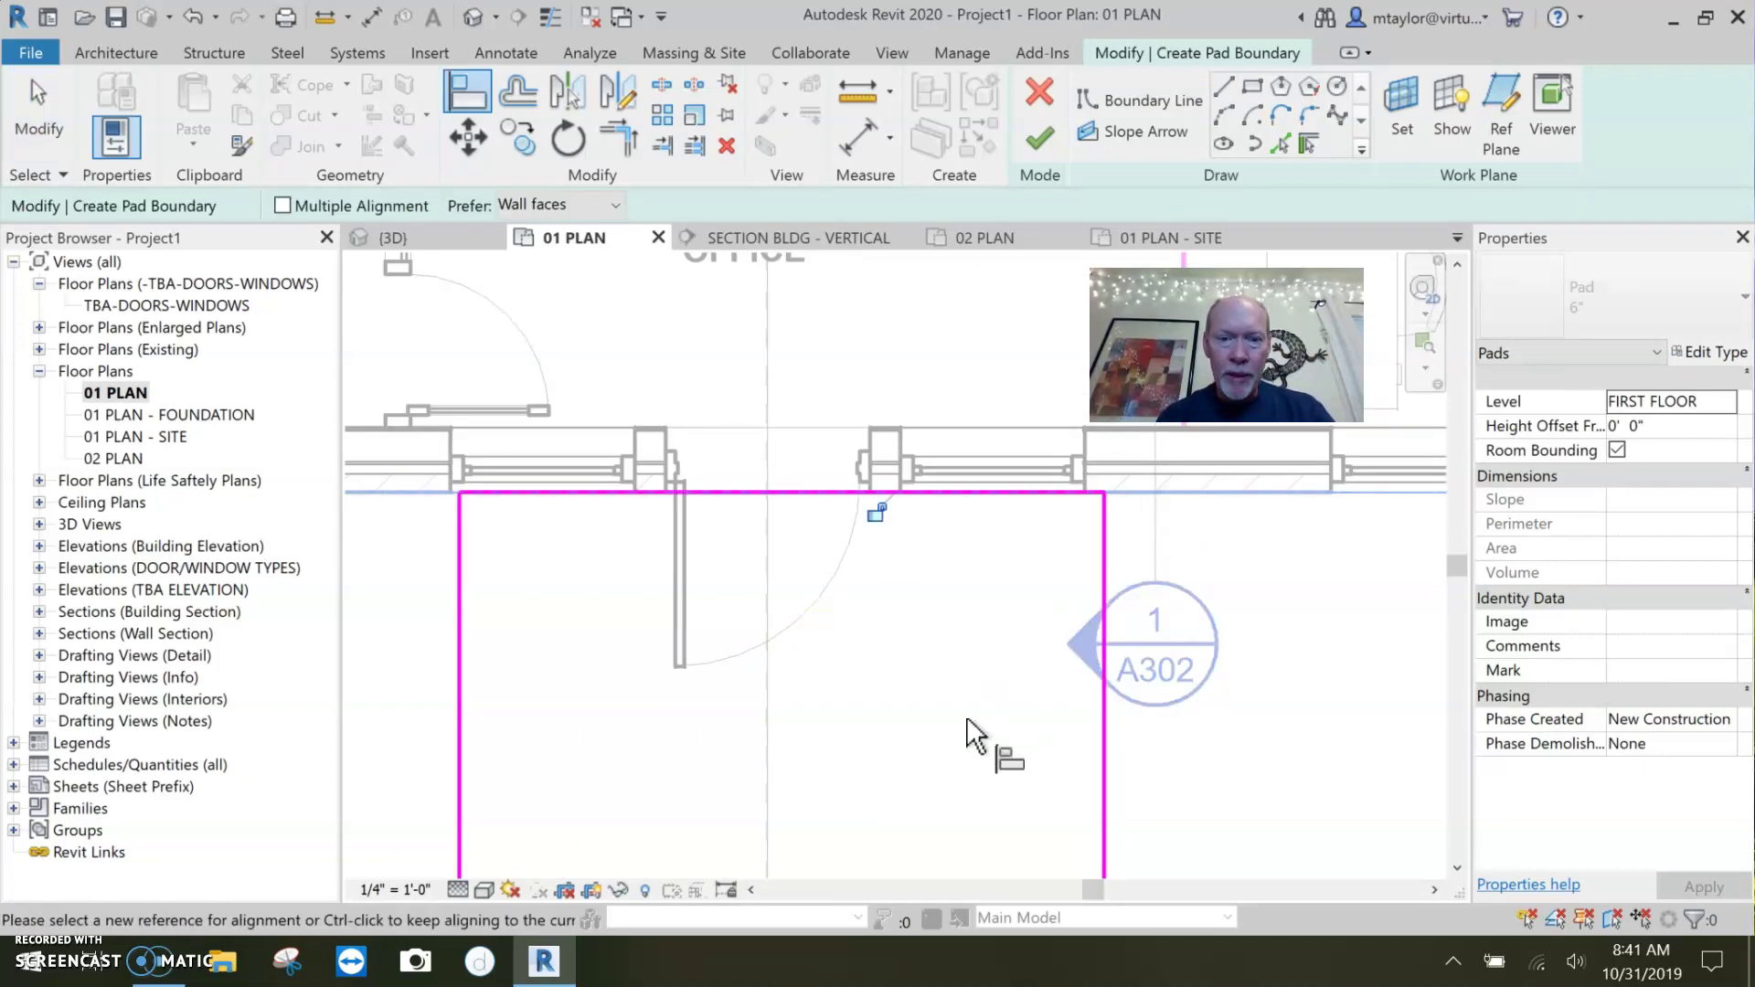
pyautogui.click(1039, 137)
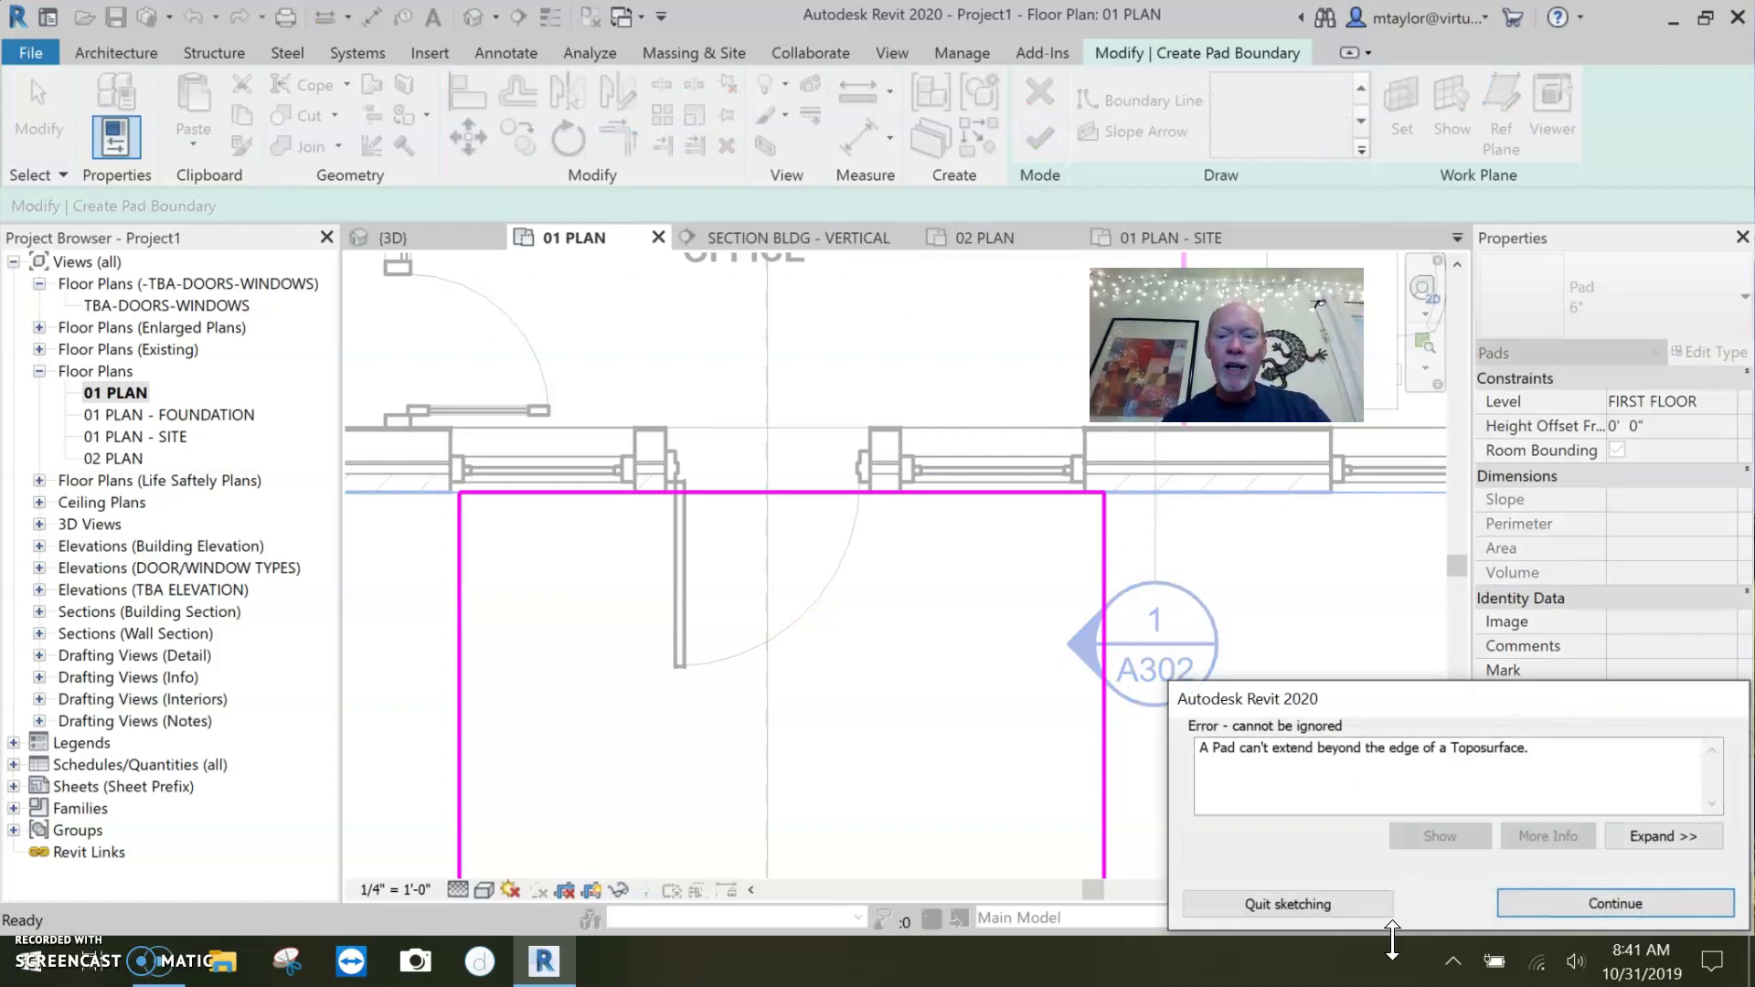
pyautogui.click(1614, 903)
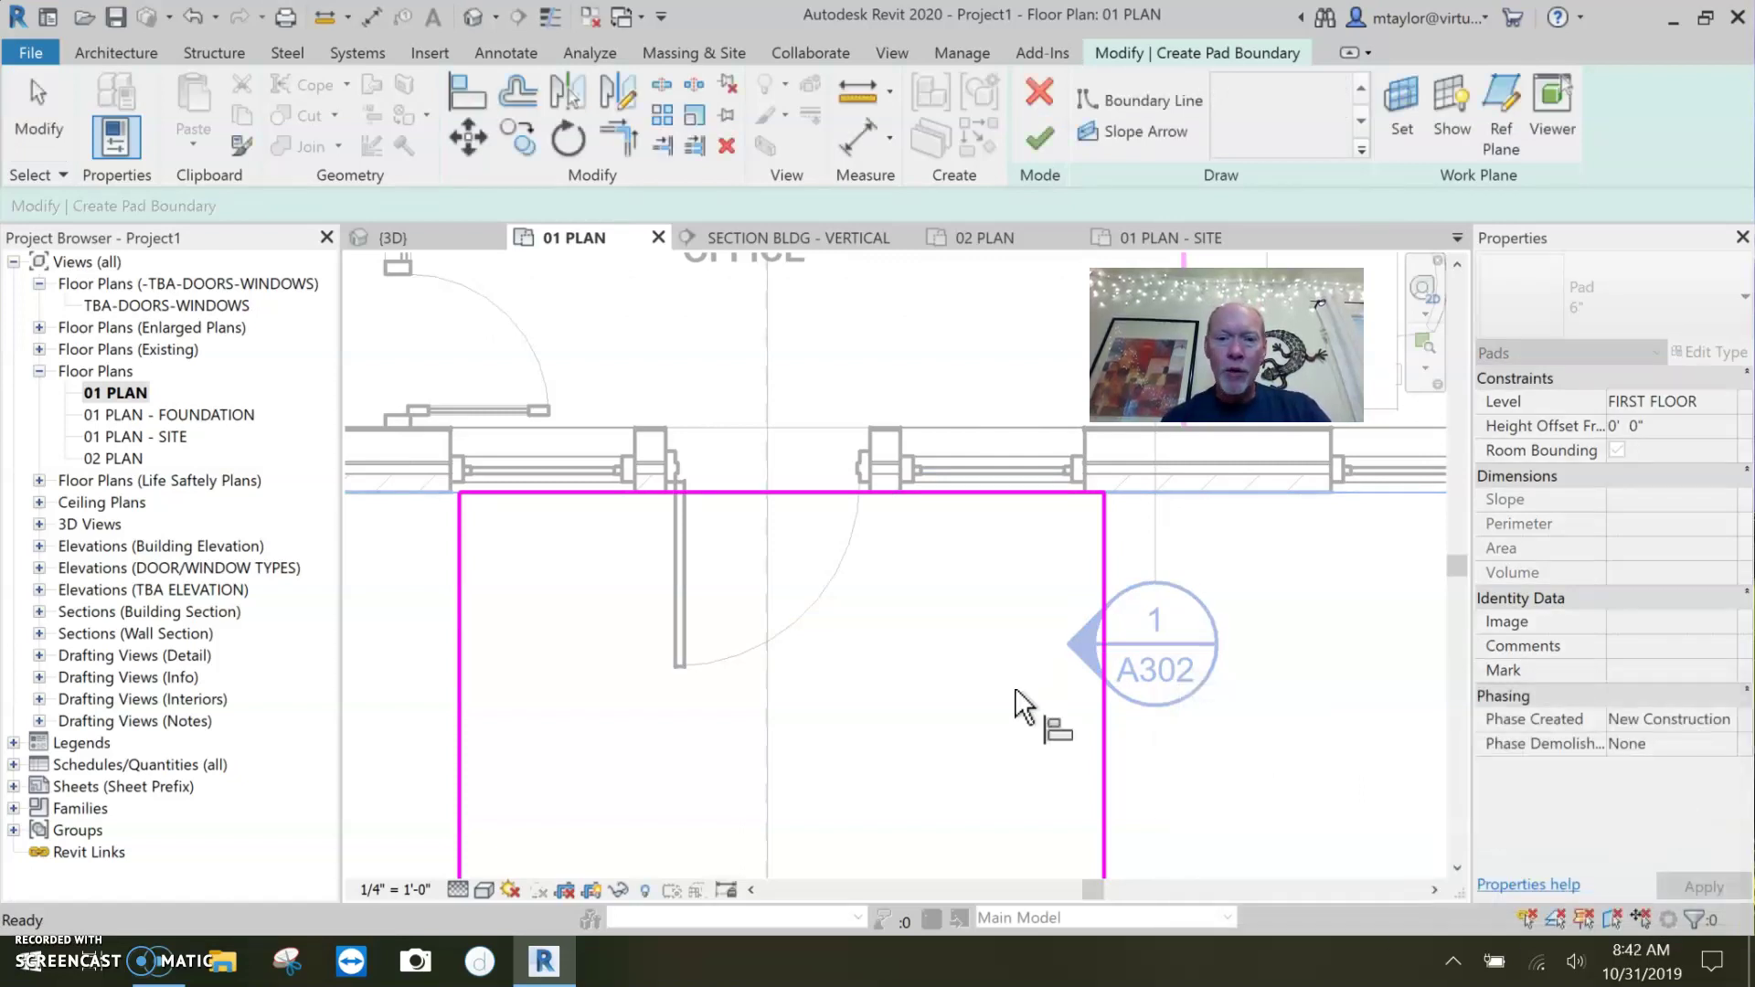
# - In 01 PLAN - SITE, pull the pad's outer edge back inside the toposurface for a length of 19'-6" and finish the pad
pyautogui.scroll(-3, 958, 721)
pyautogui.moveTo(958, 721); pyautogui.dragTo(464, 331, button='middle')
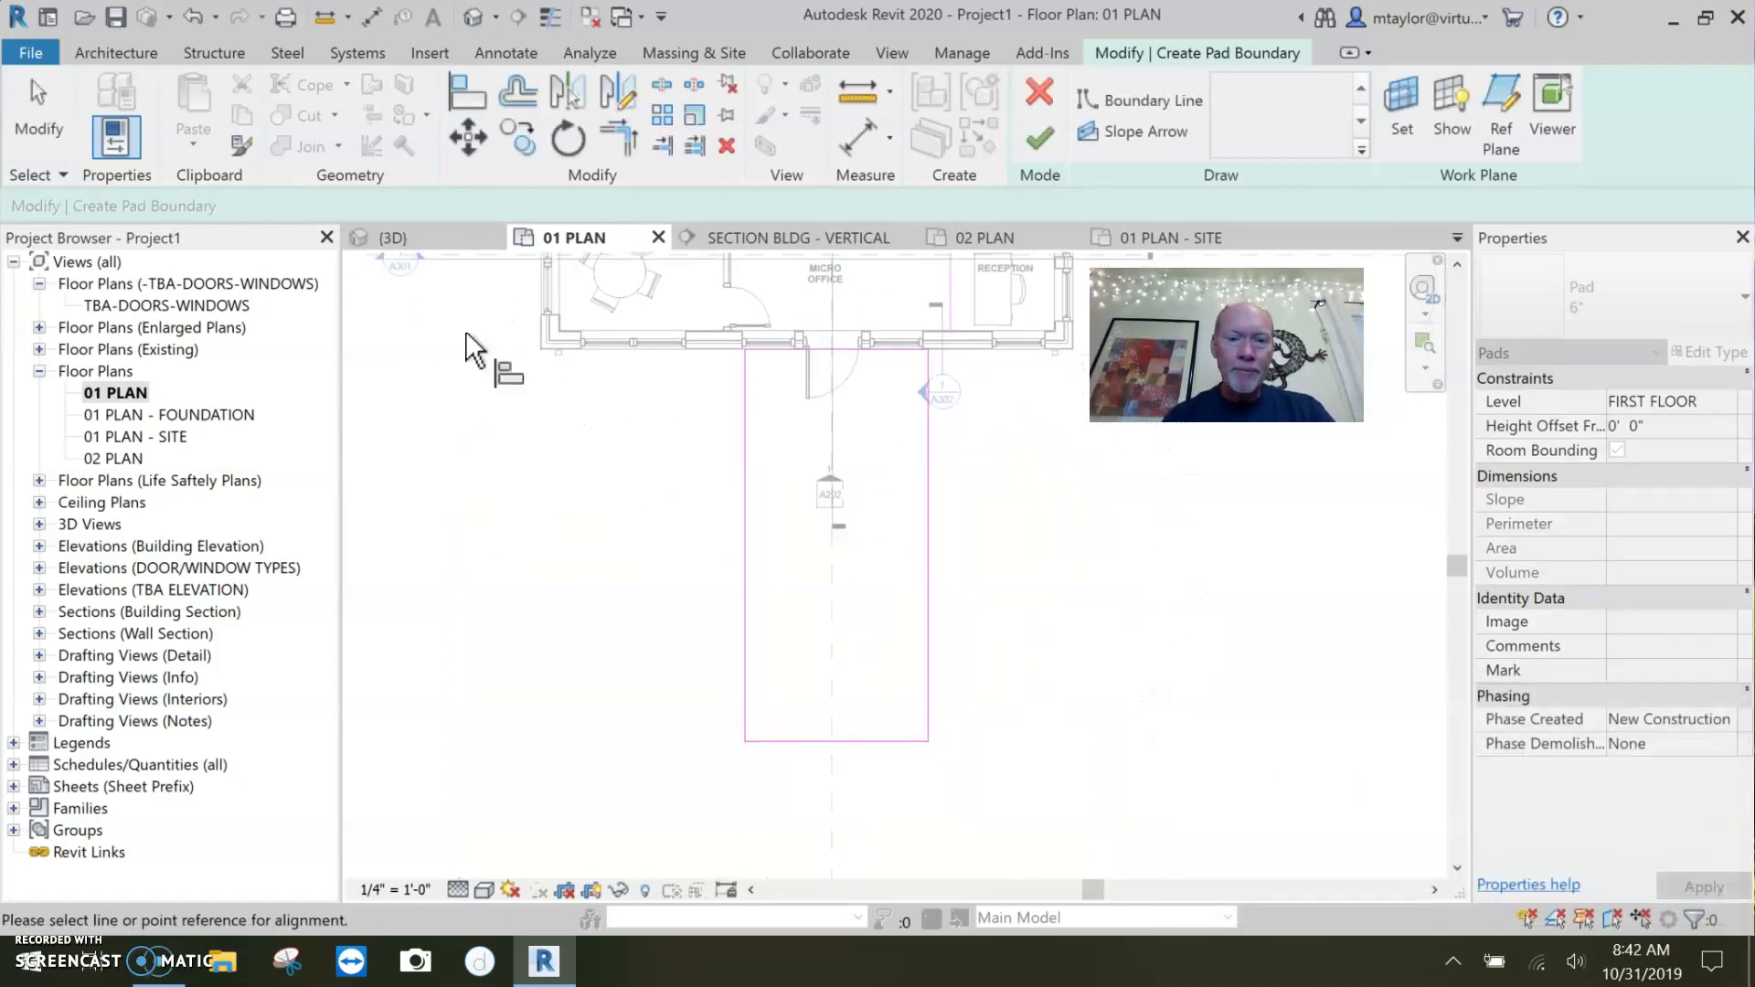
pyautogui.doubleClick(137, 436)
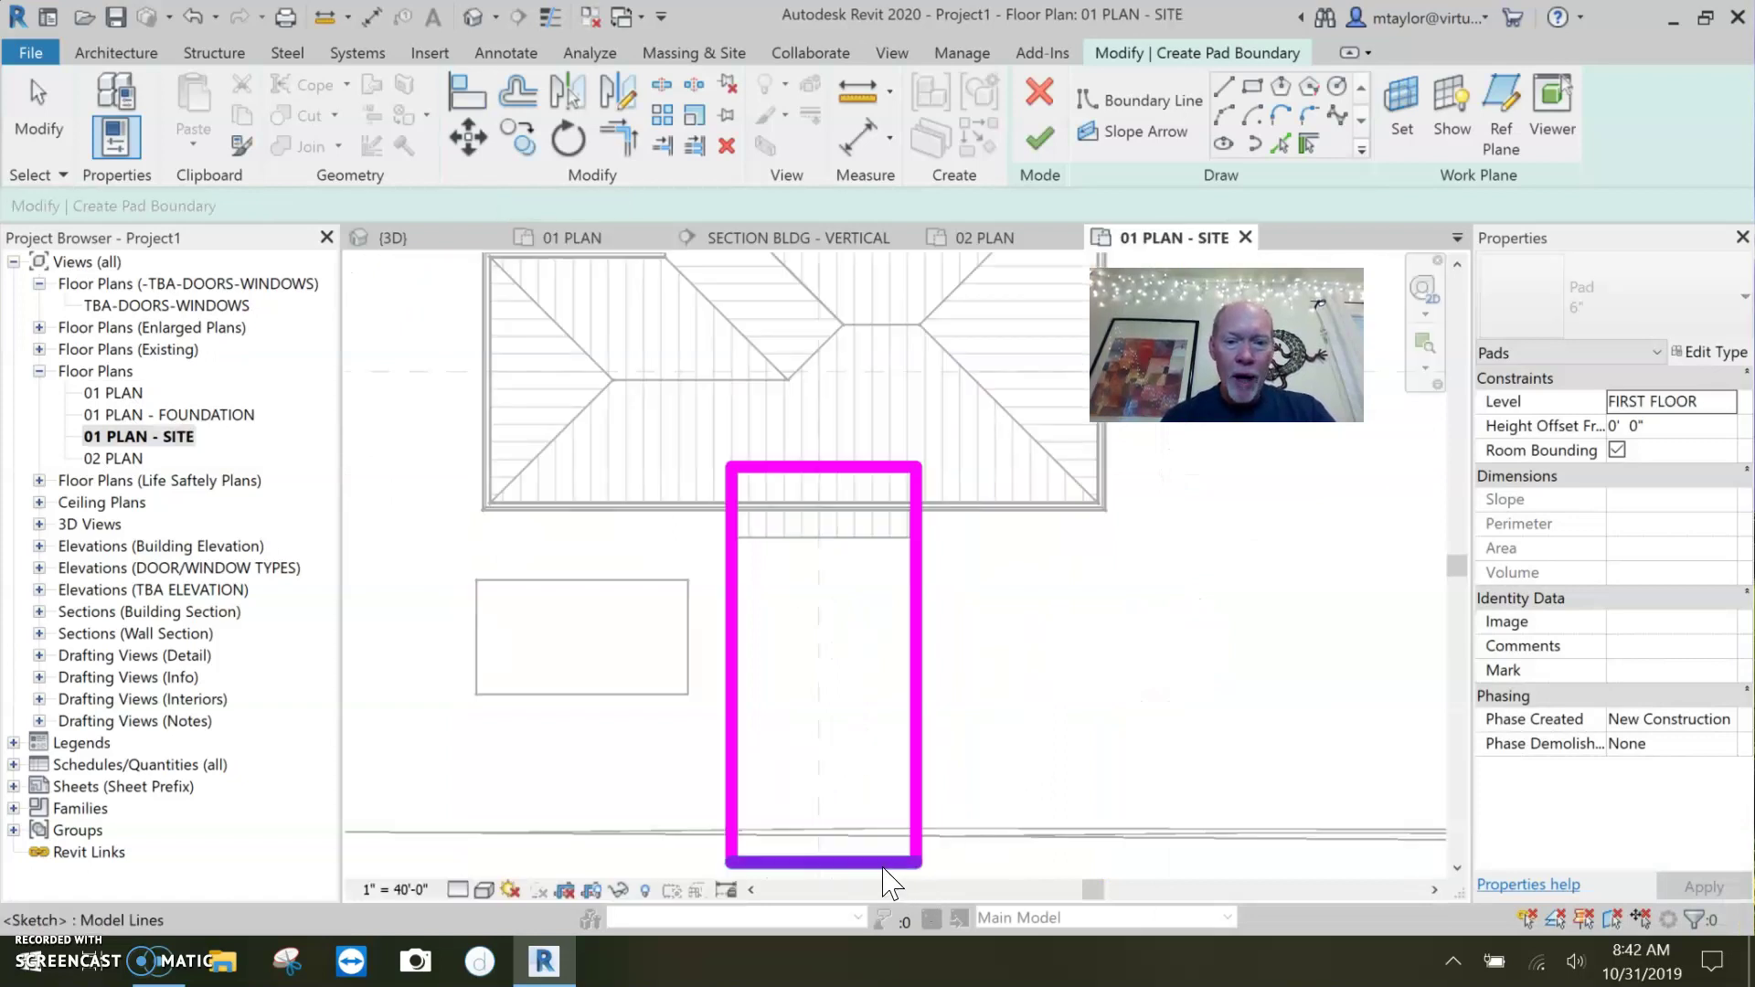
pyautogui.click(881, 860)
pyautogui.moveTo(880, 860); pyautogui.dragTo(869, 809)
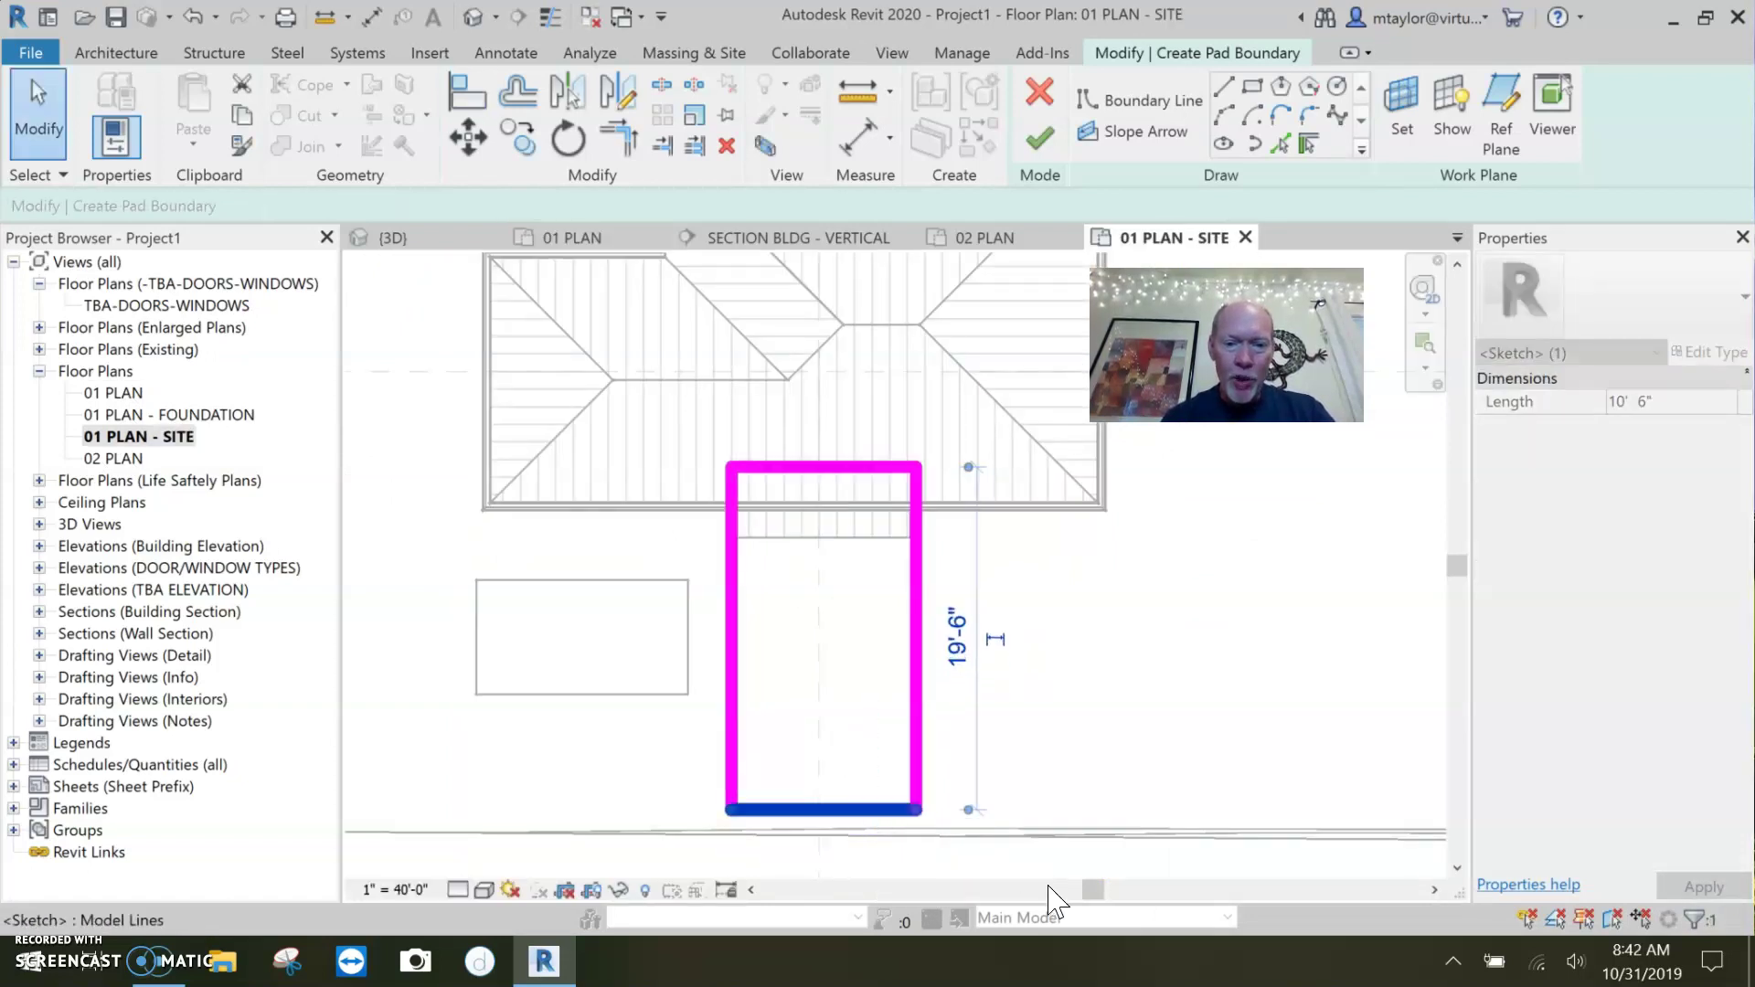
pyautogui.click(1039, 139)
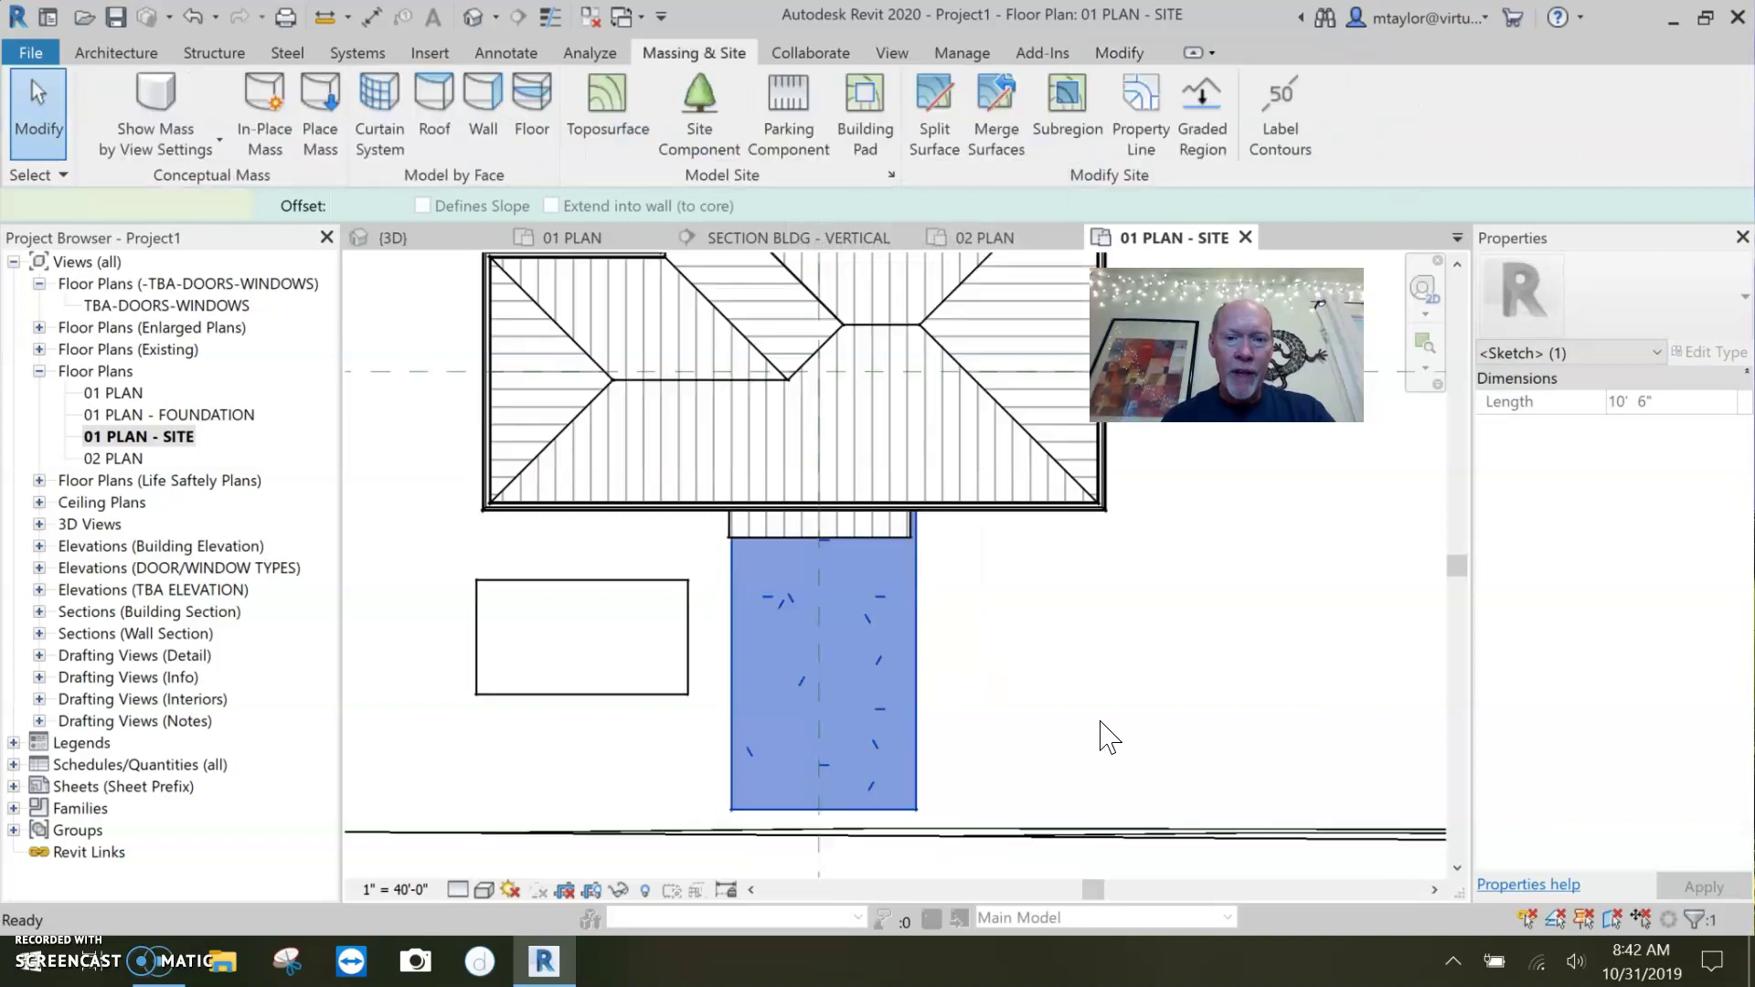
pyautogui.press('Escape')
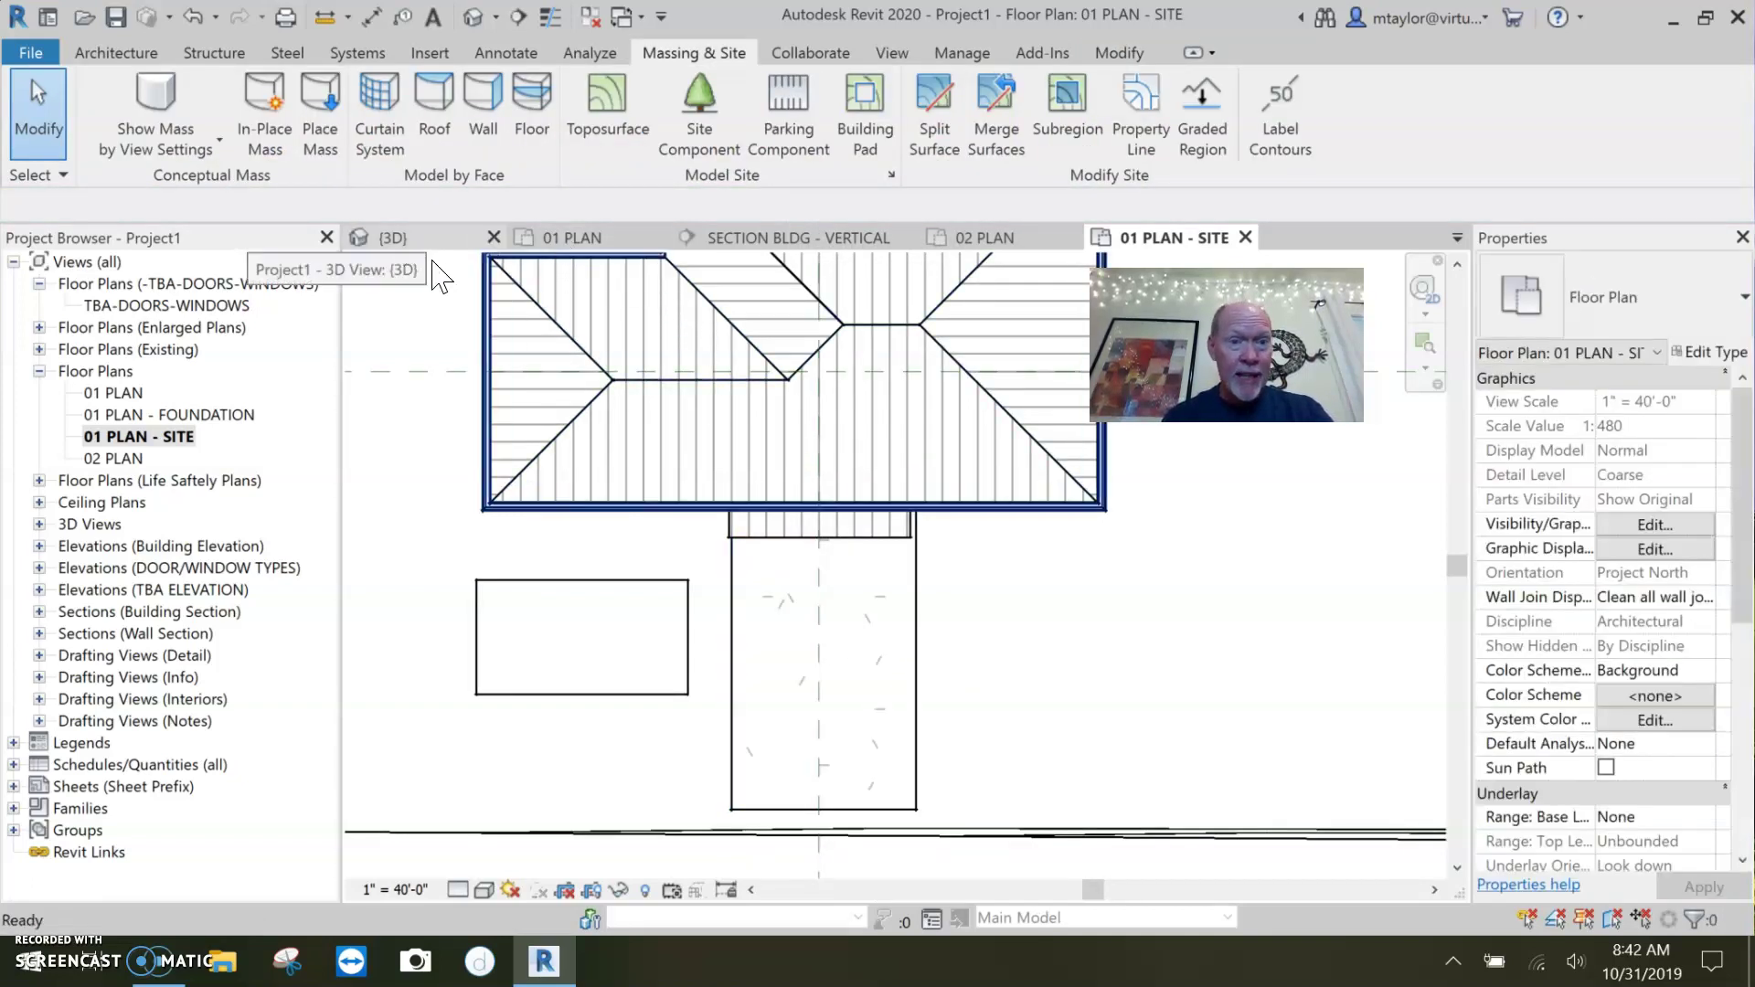
# - Examine the entrance pad in the 3D view and in SECTION BLDG - VERTICAL, where it meets the foundation wall
pyautogui.click(416, 237)
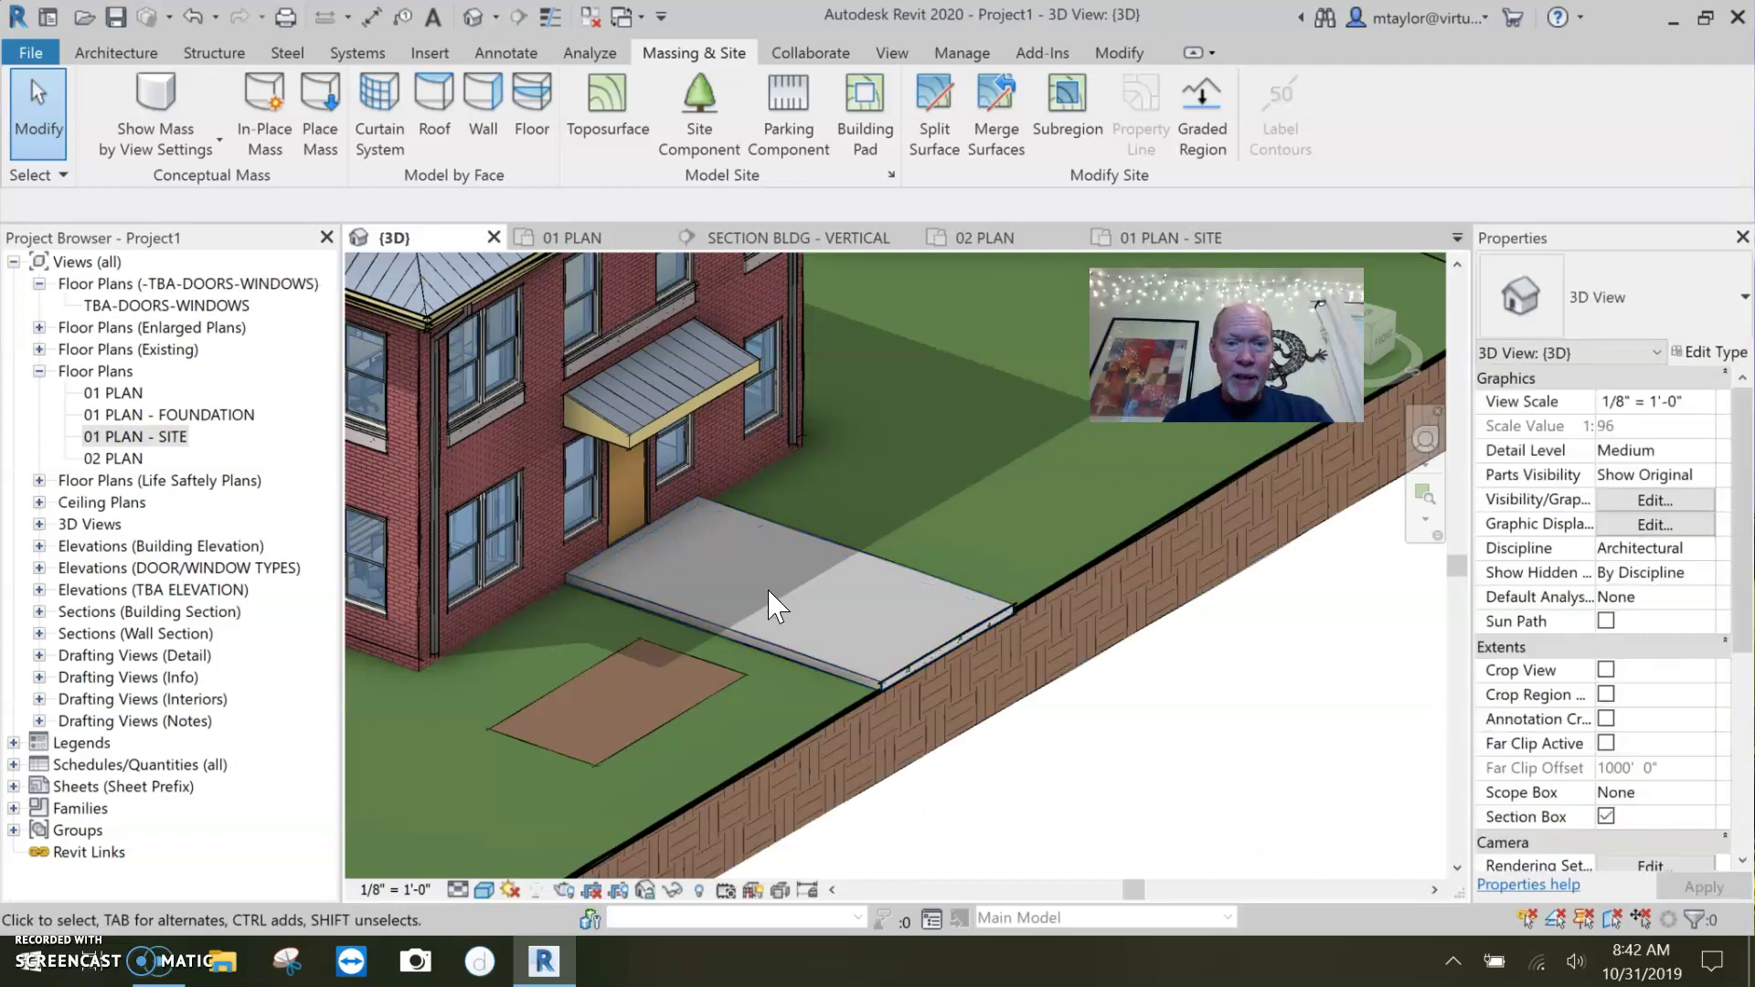
pyautogui.click(823, 664)
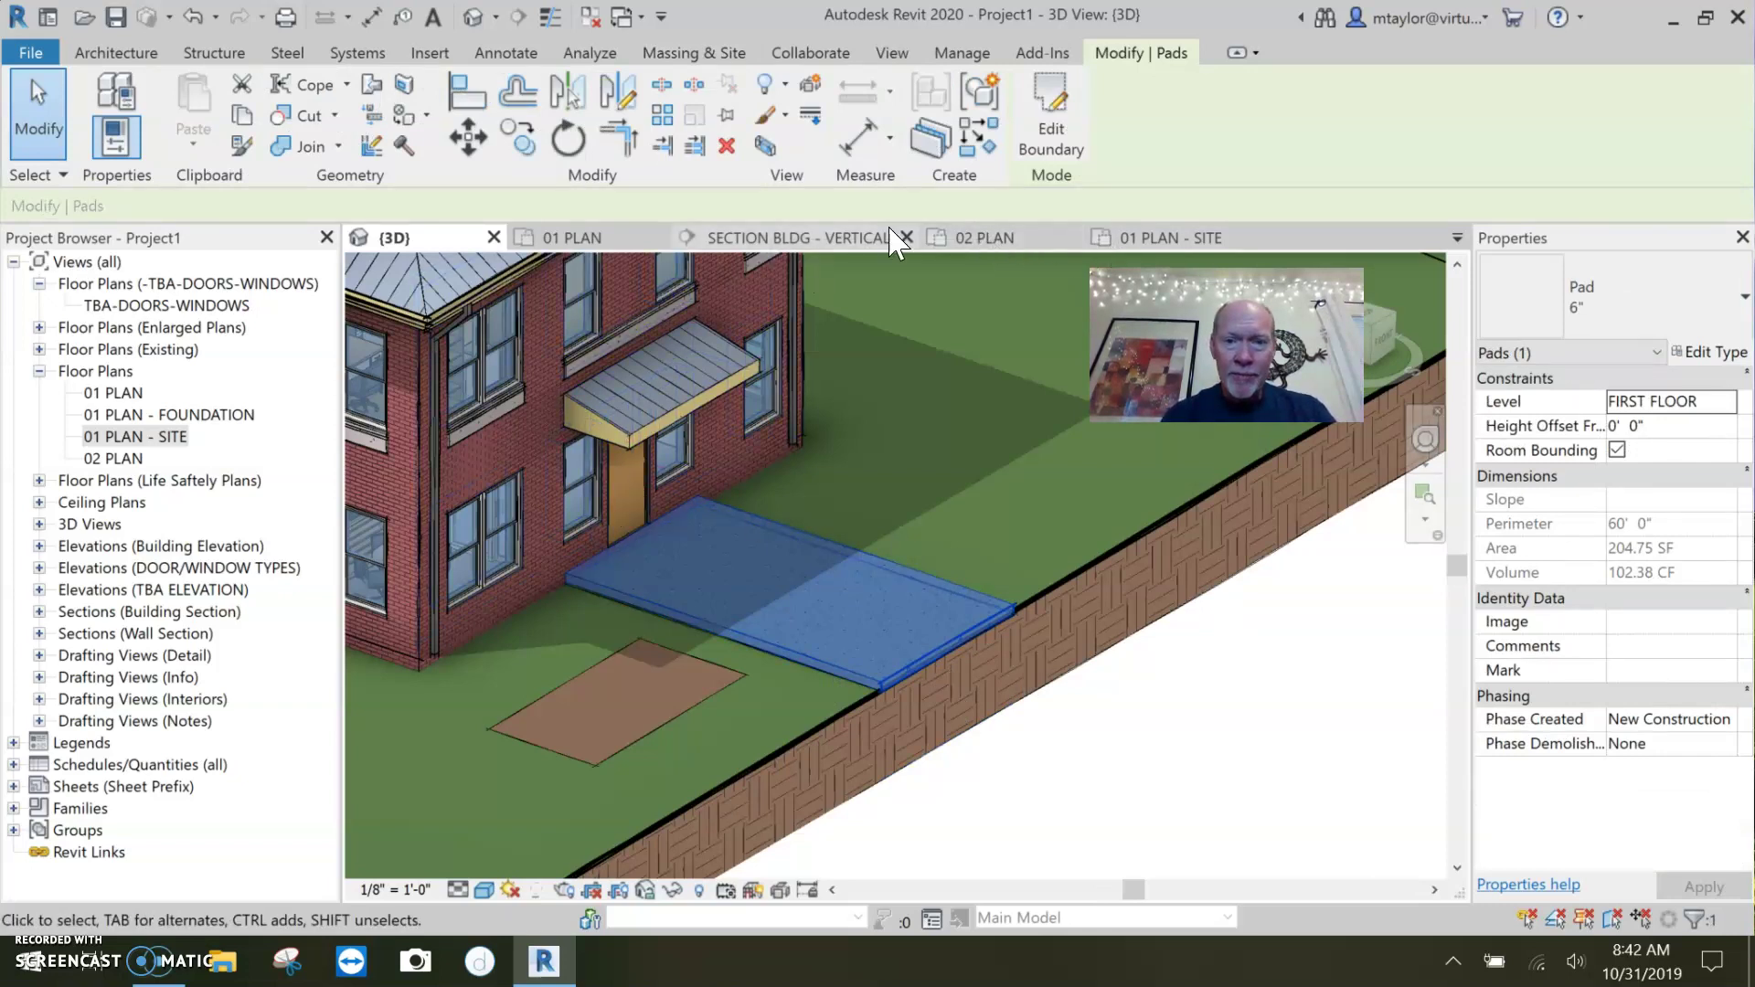
pyautogui.click(834, 245)
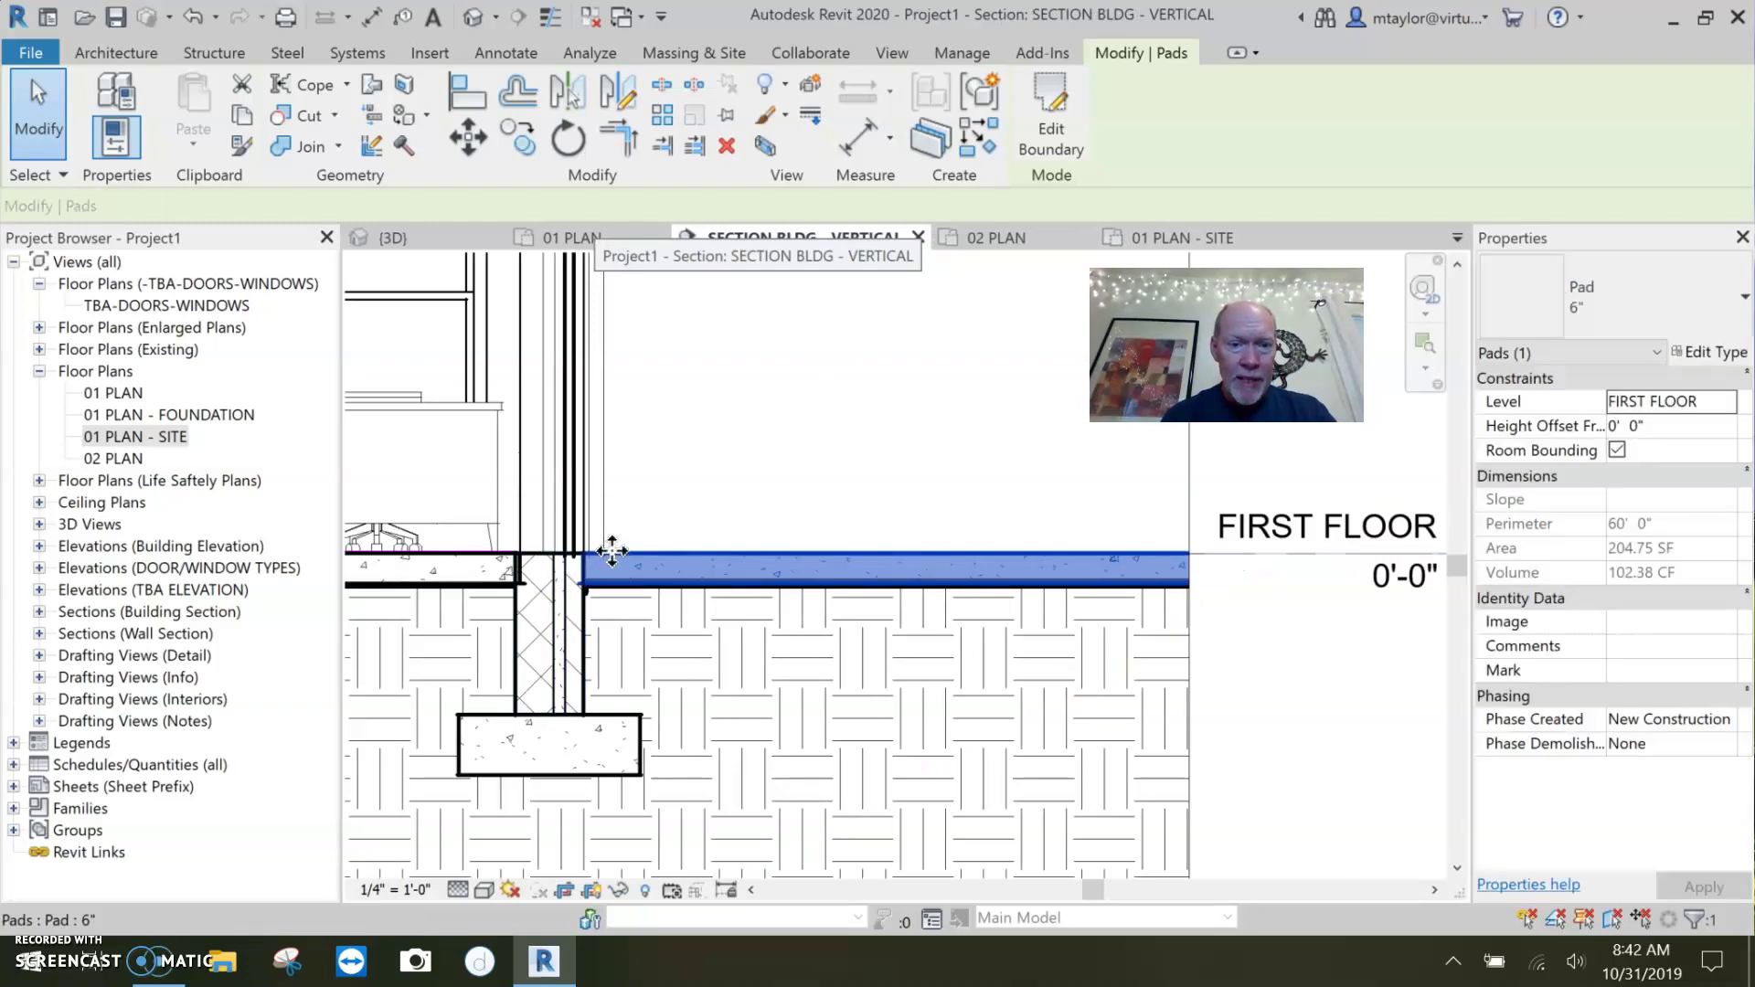
pyautogui.click(1356, 709)
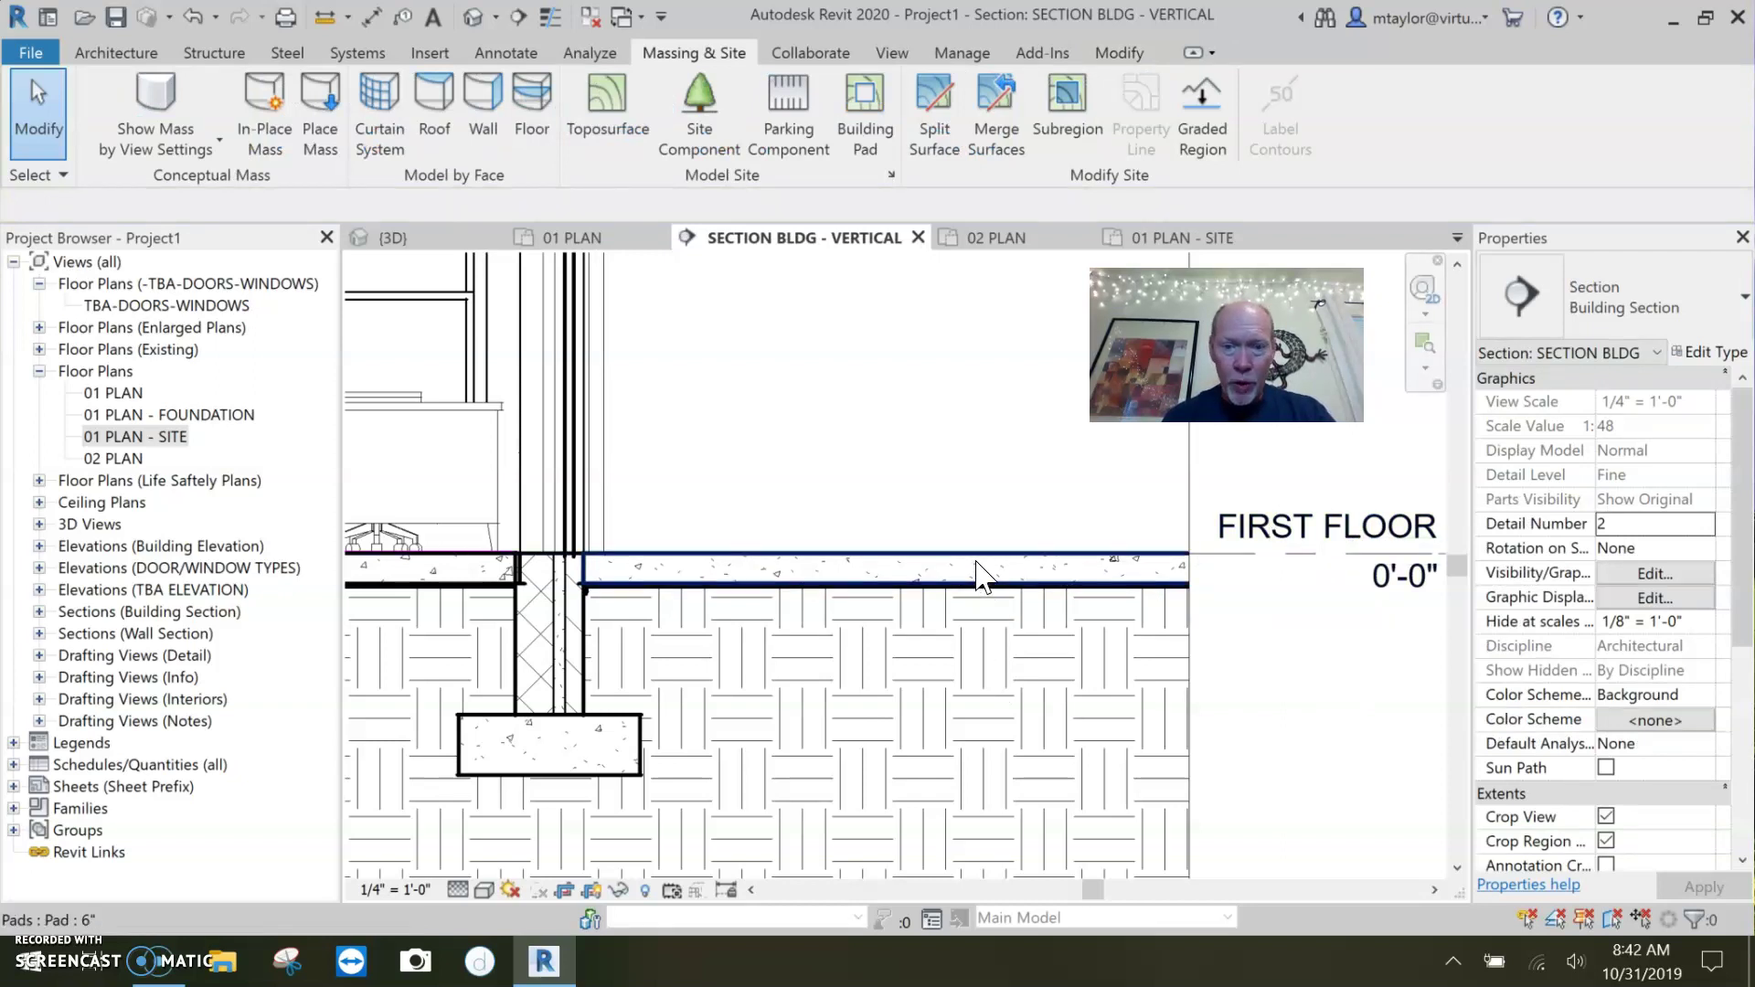
# - Try height offsets of 2' 0" and -2' 0" for the entrance pad in section, and view the lowered pad in 3D
pyautogui.click(978, 576)
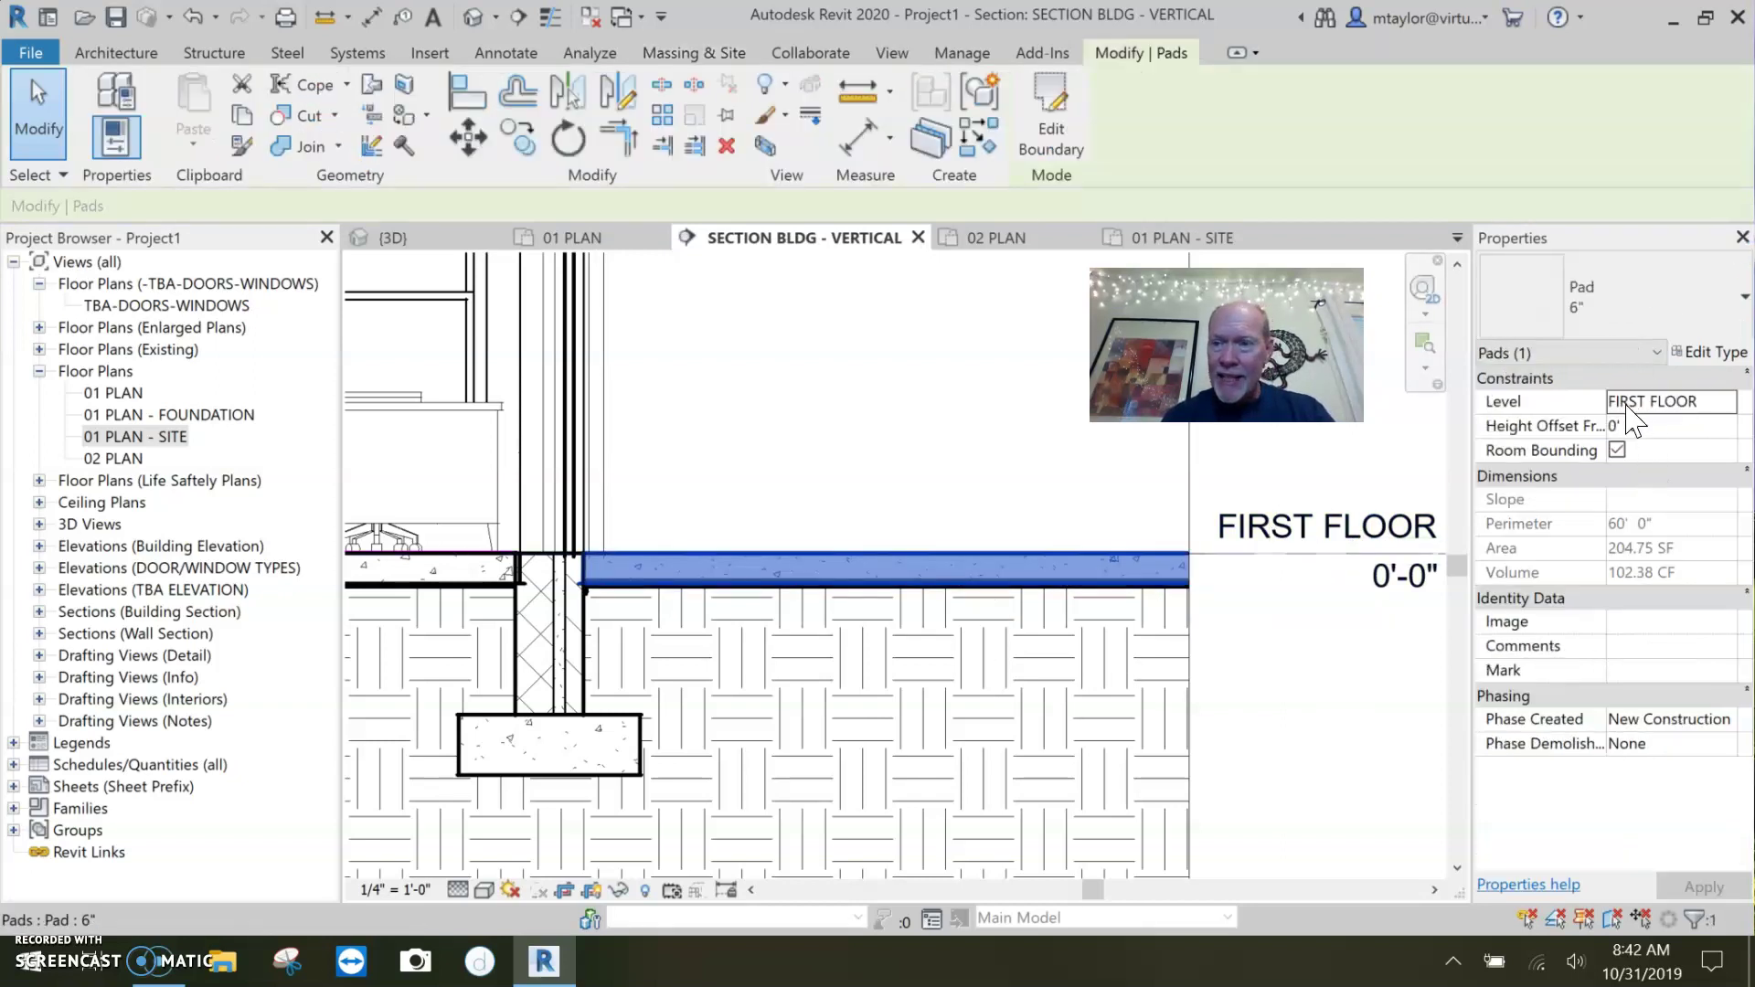
pyautogui.click(1668, 427)
pyautogui.write('2\'  0"')
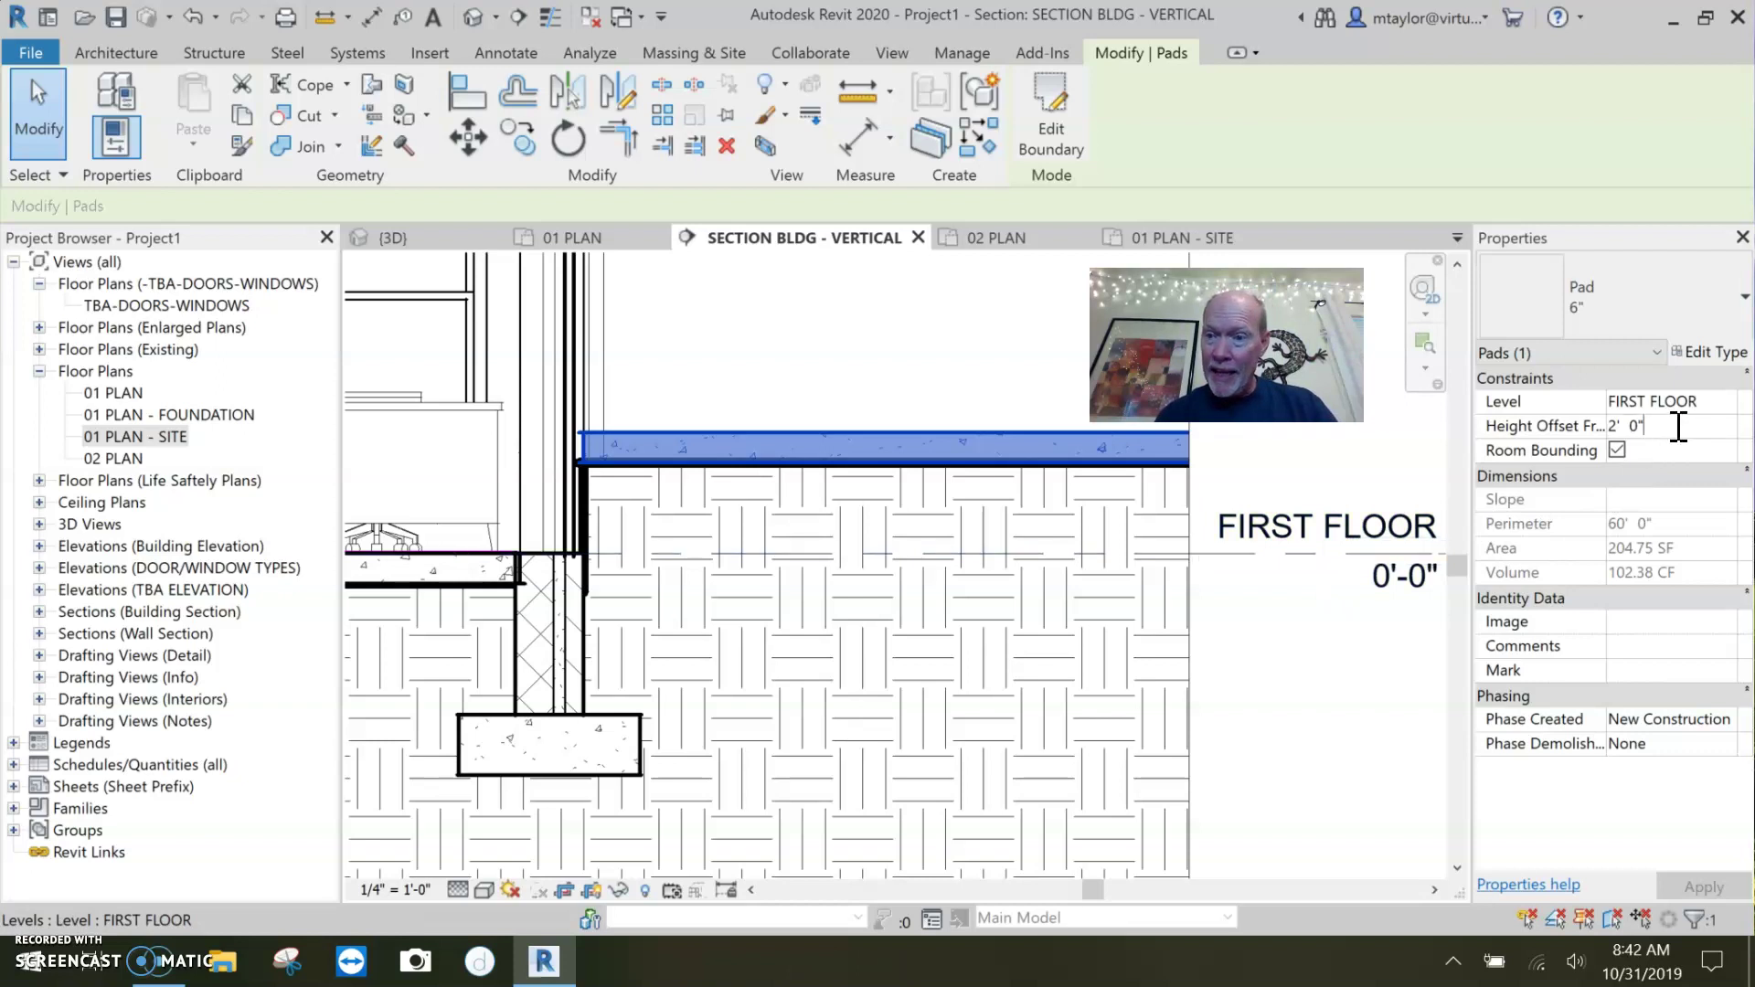
pyautogui.moveTo(1678, 426); pyautogui.dragTo(1588, 425)
pyautogui.write('-2')
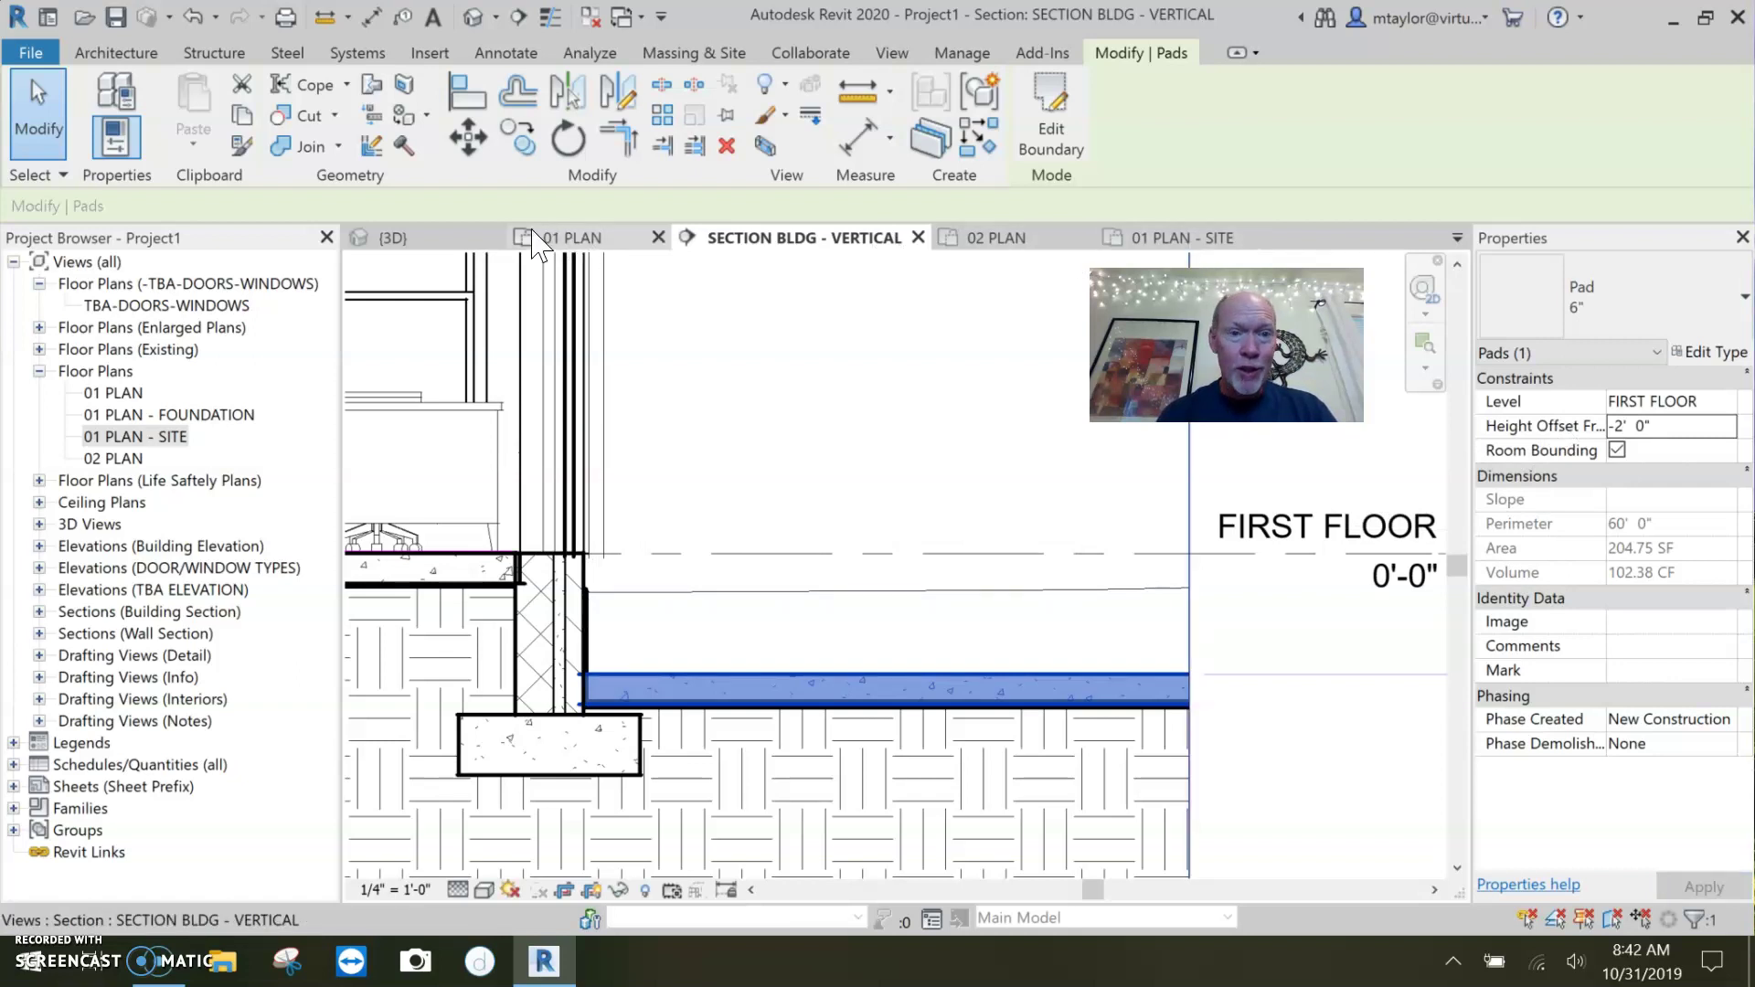
pyautogui.click(393, 237)
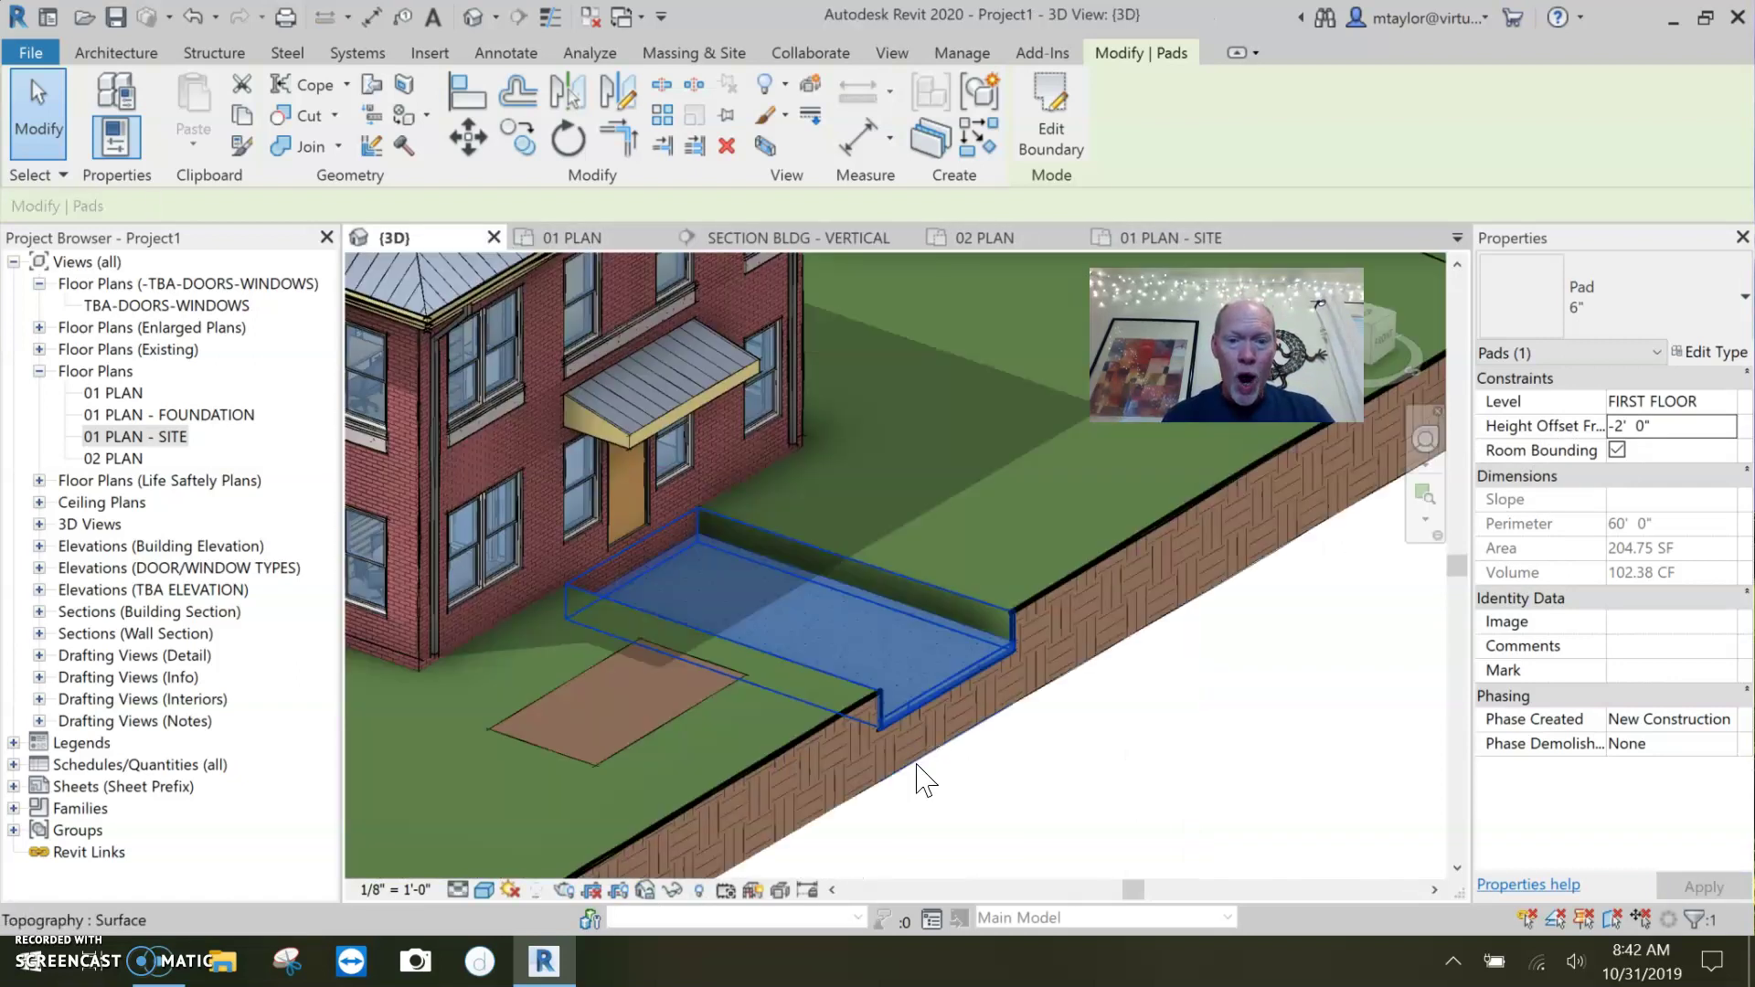
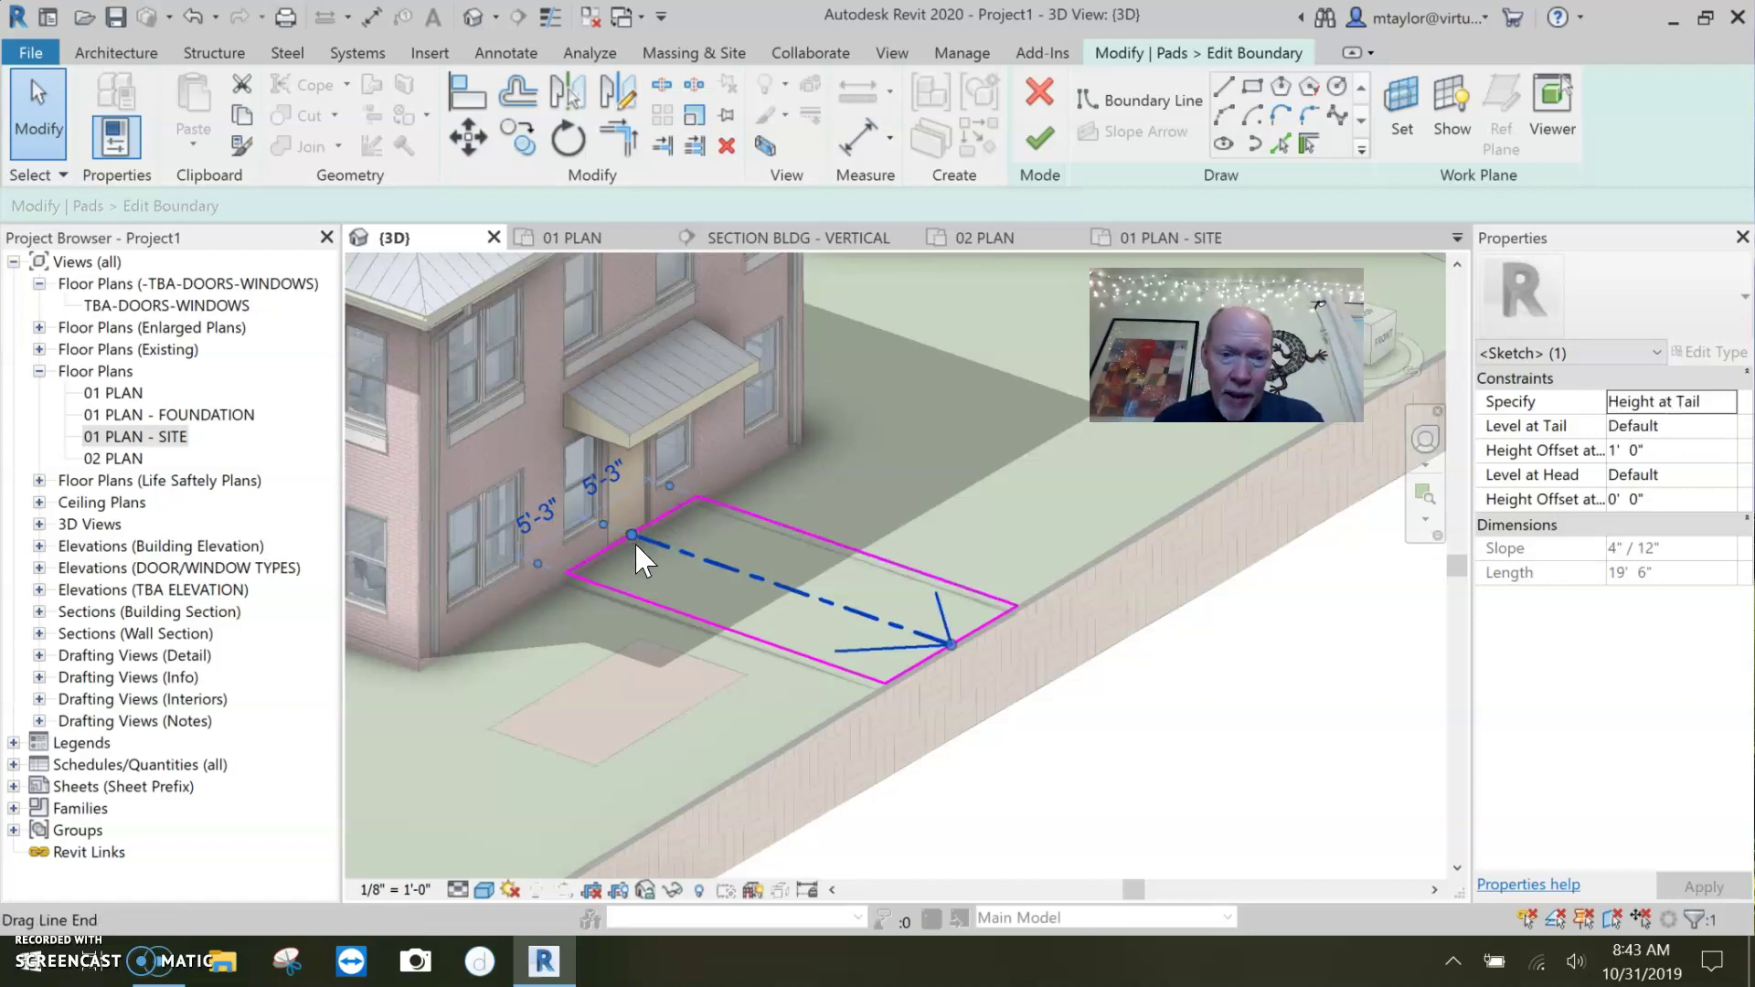
# - Set the pad slope arrow's height offset to 0' 0" at the tail and -1' 0" at the head, finish the boundary, and check it in section
pyautogui.click(1629, 450)
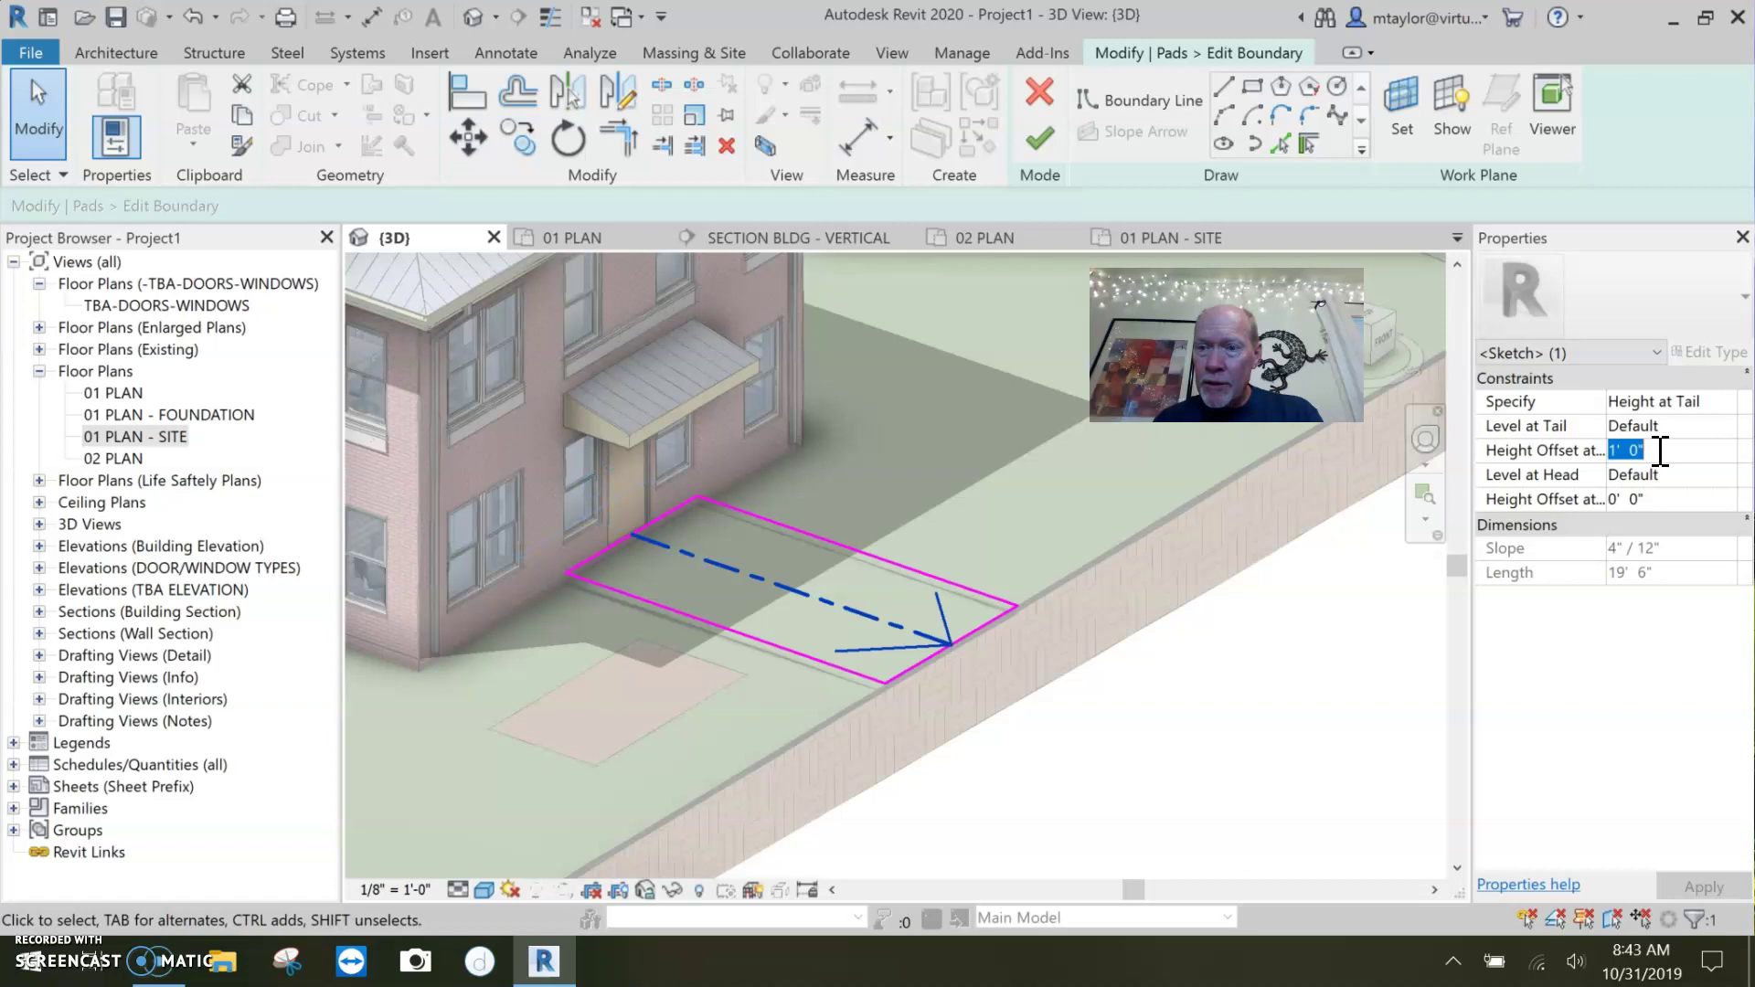
pyautogui.write('0')
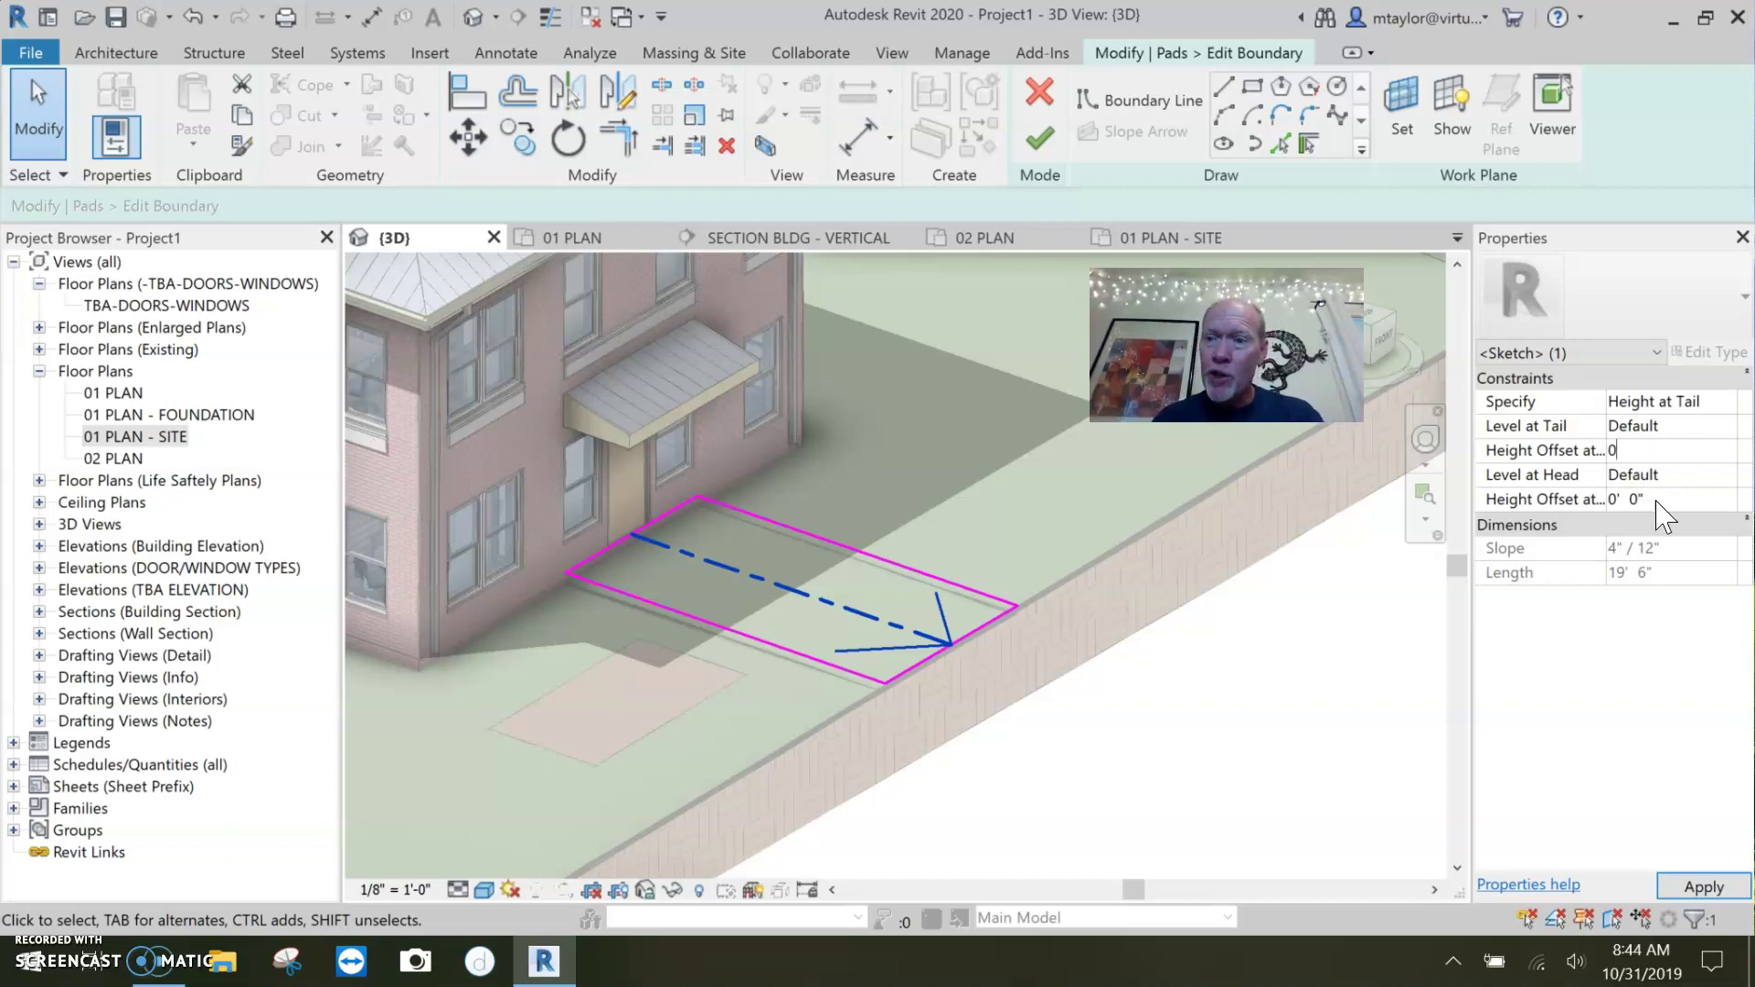
pyautogui.press('Return')
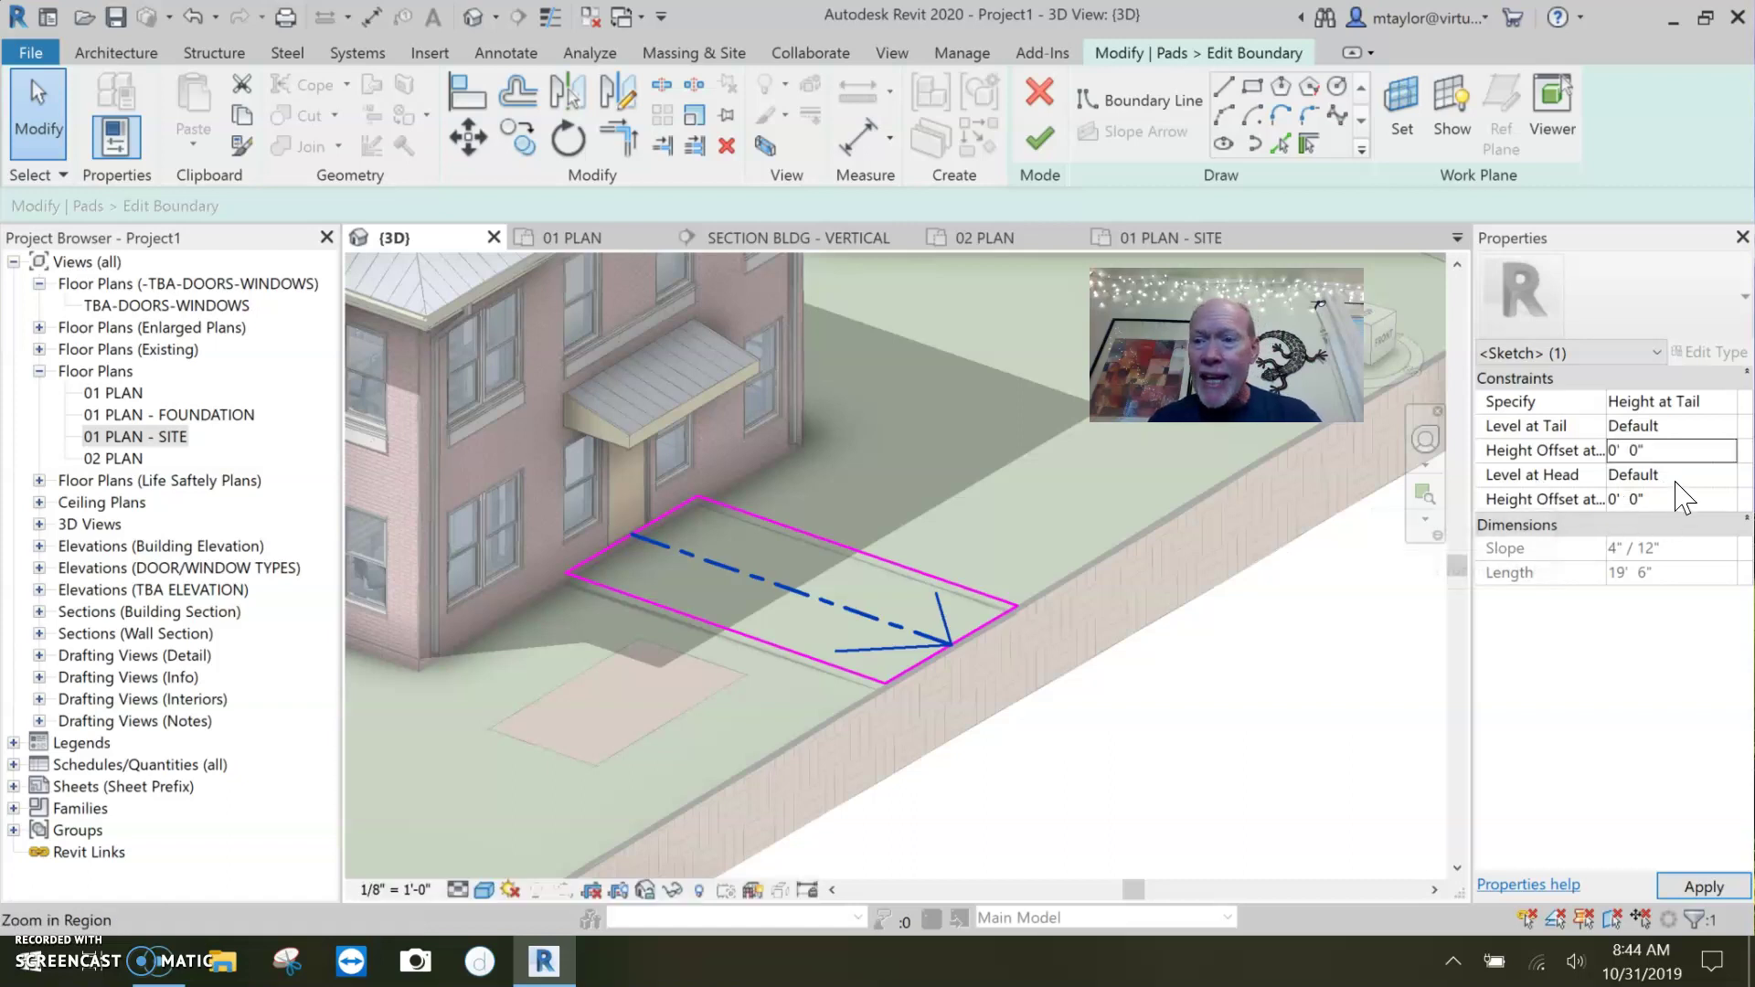
pyautogui.click(1673, 498)
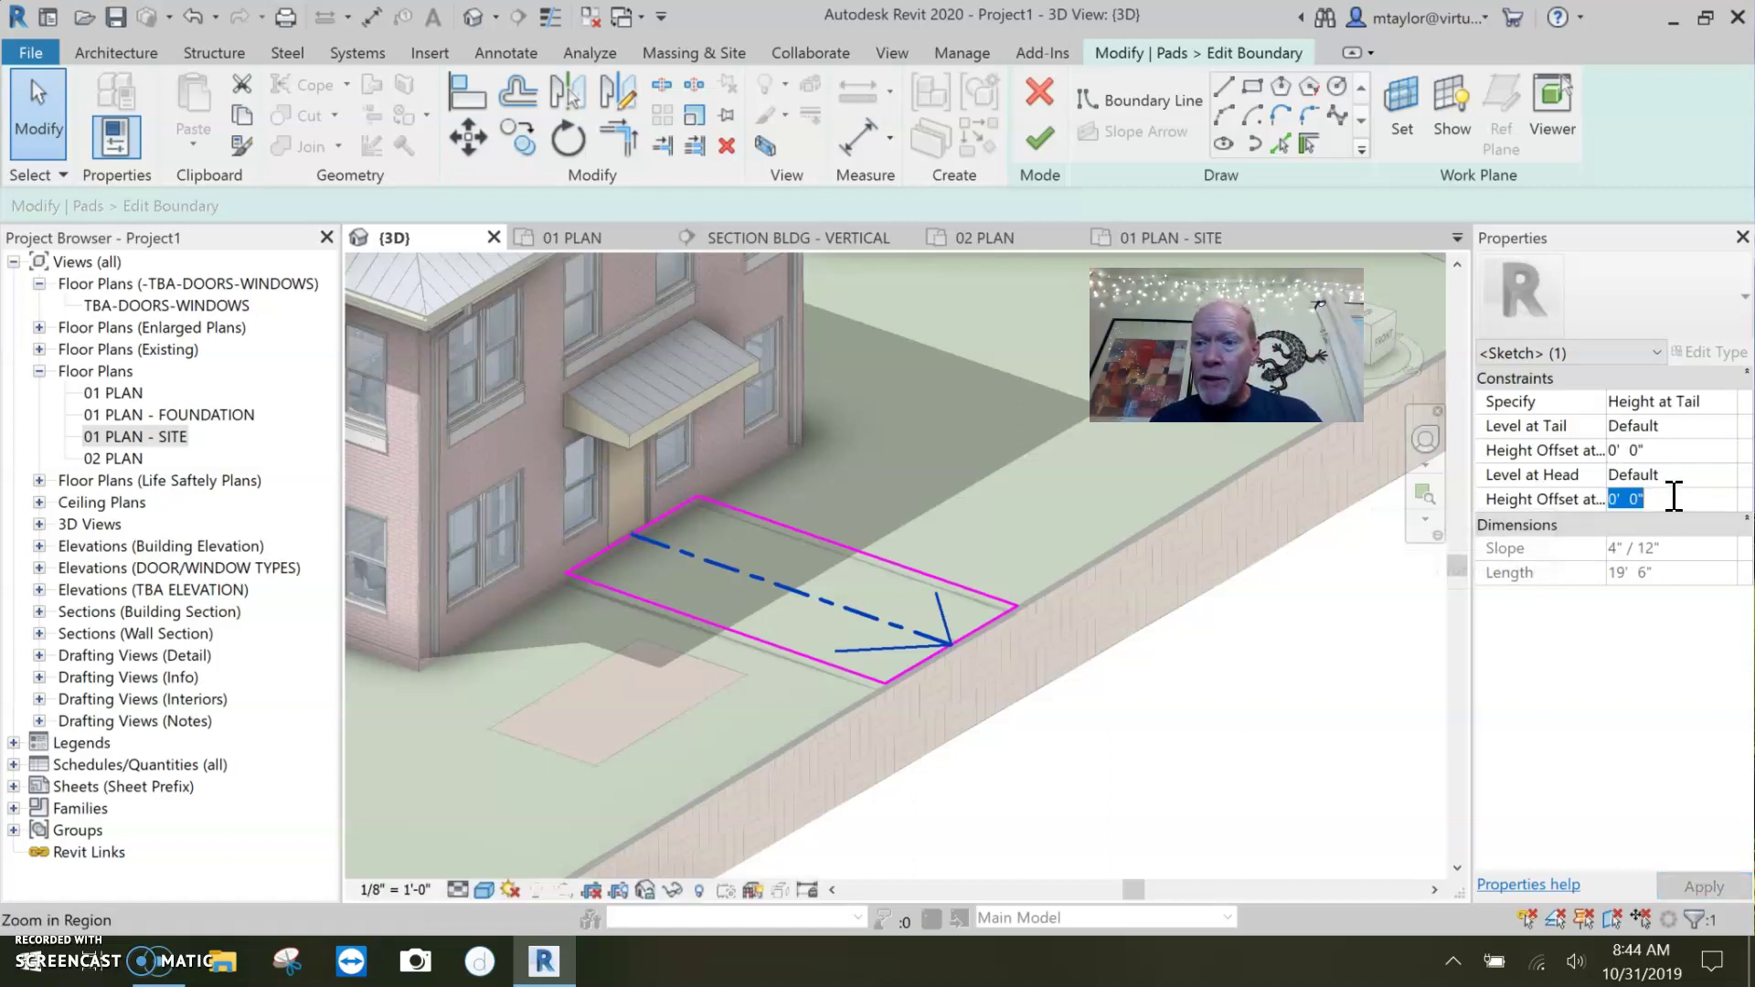
pyautogui.write('-')
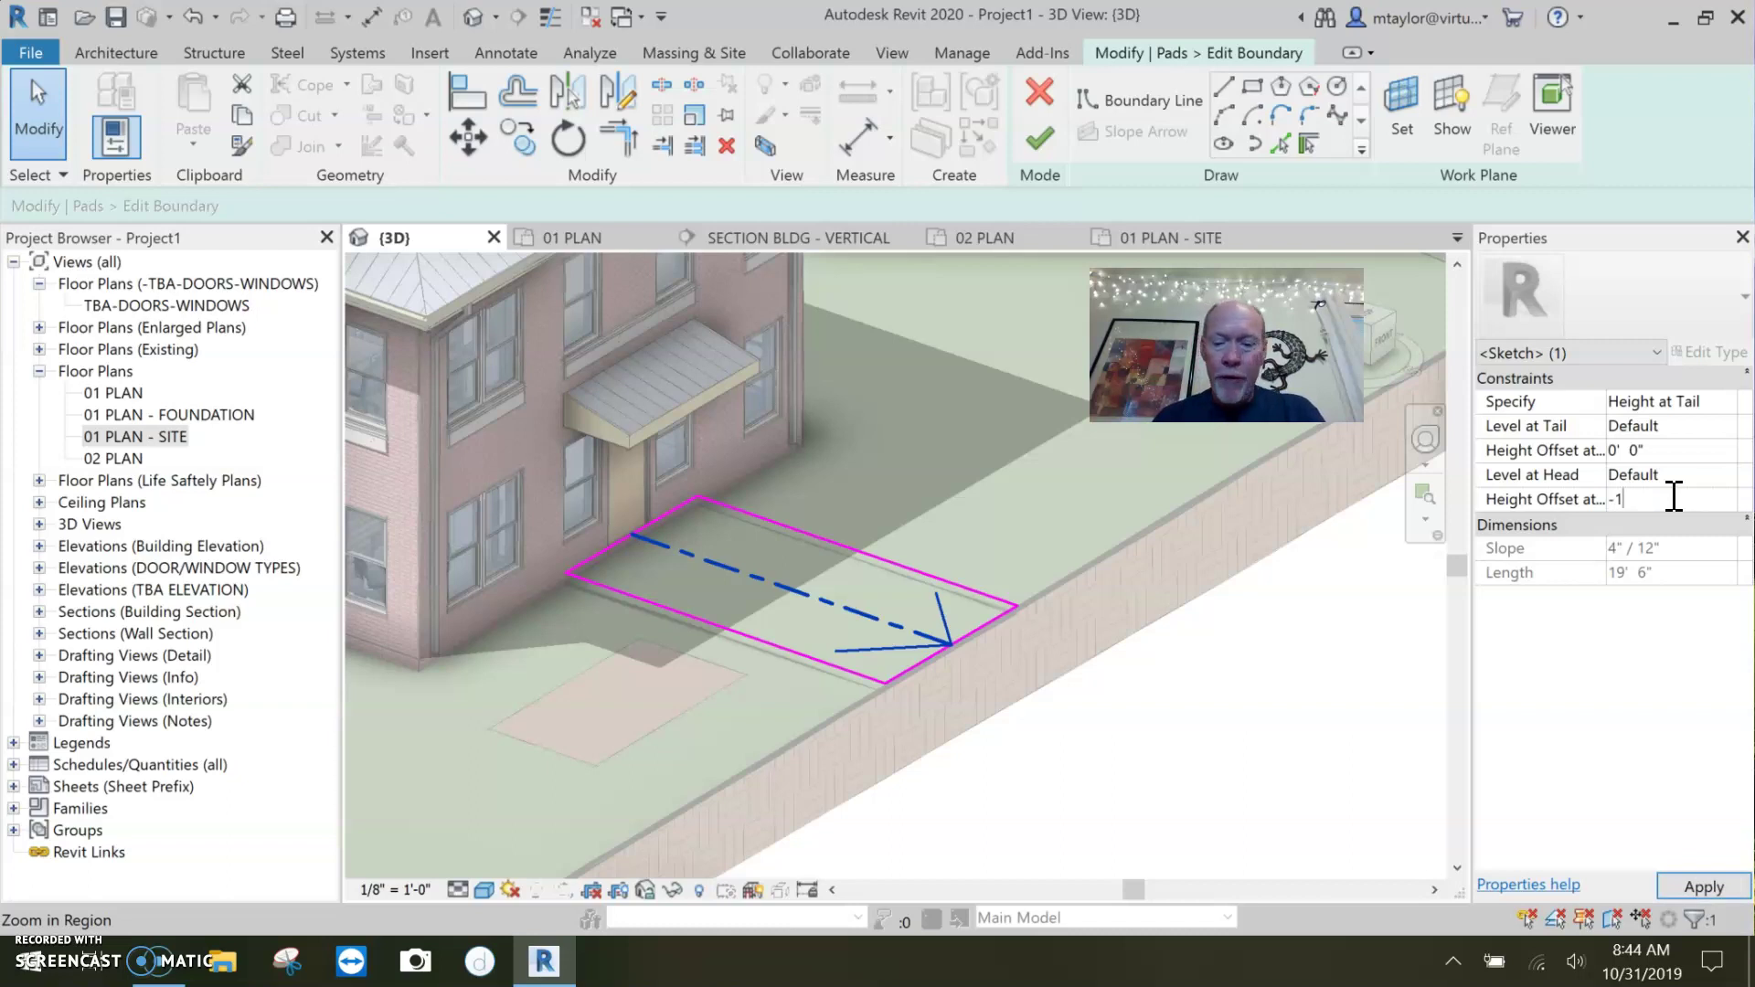
pyautogui.write('1')
pyautogui.press('Return')
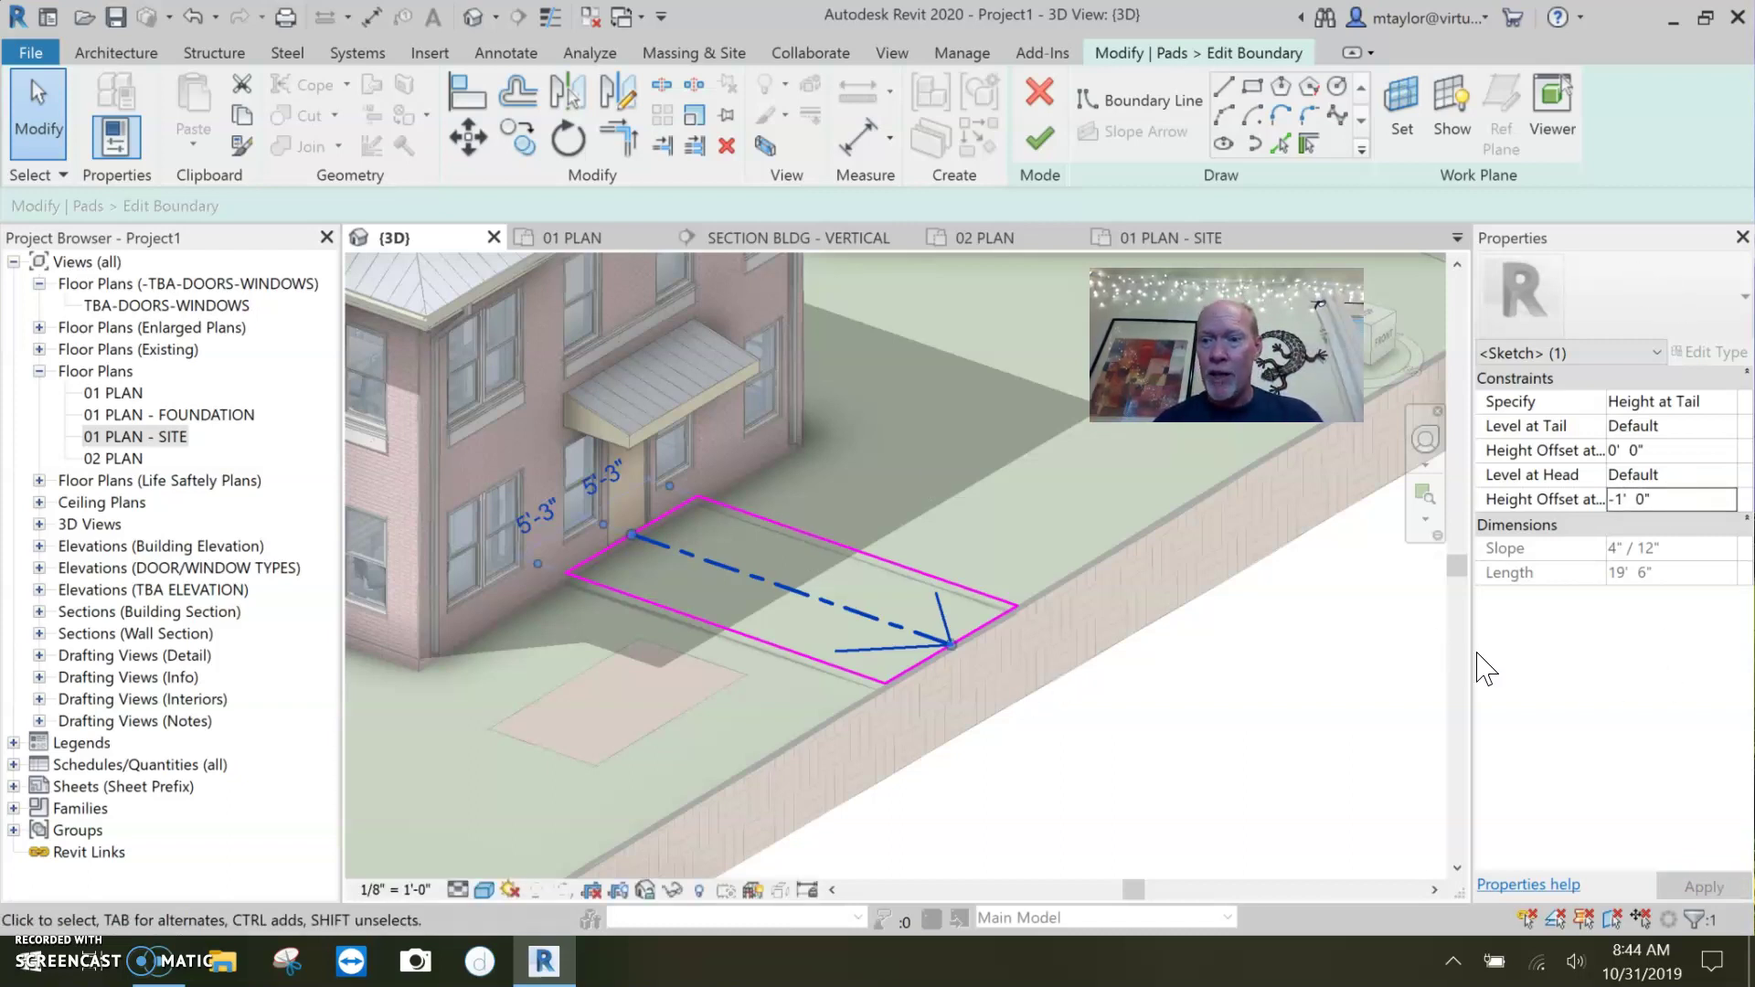
pyautogui.click(1039, 139)
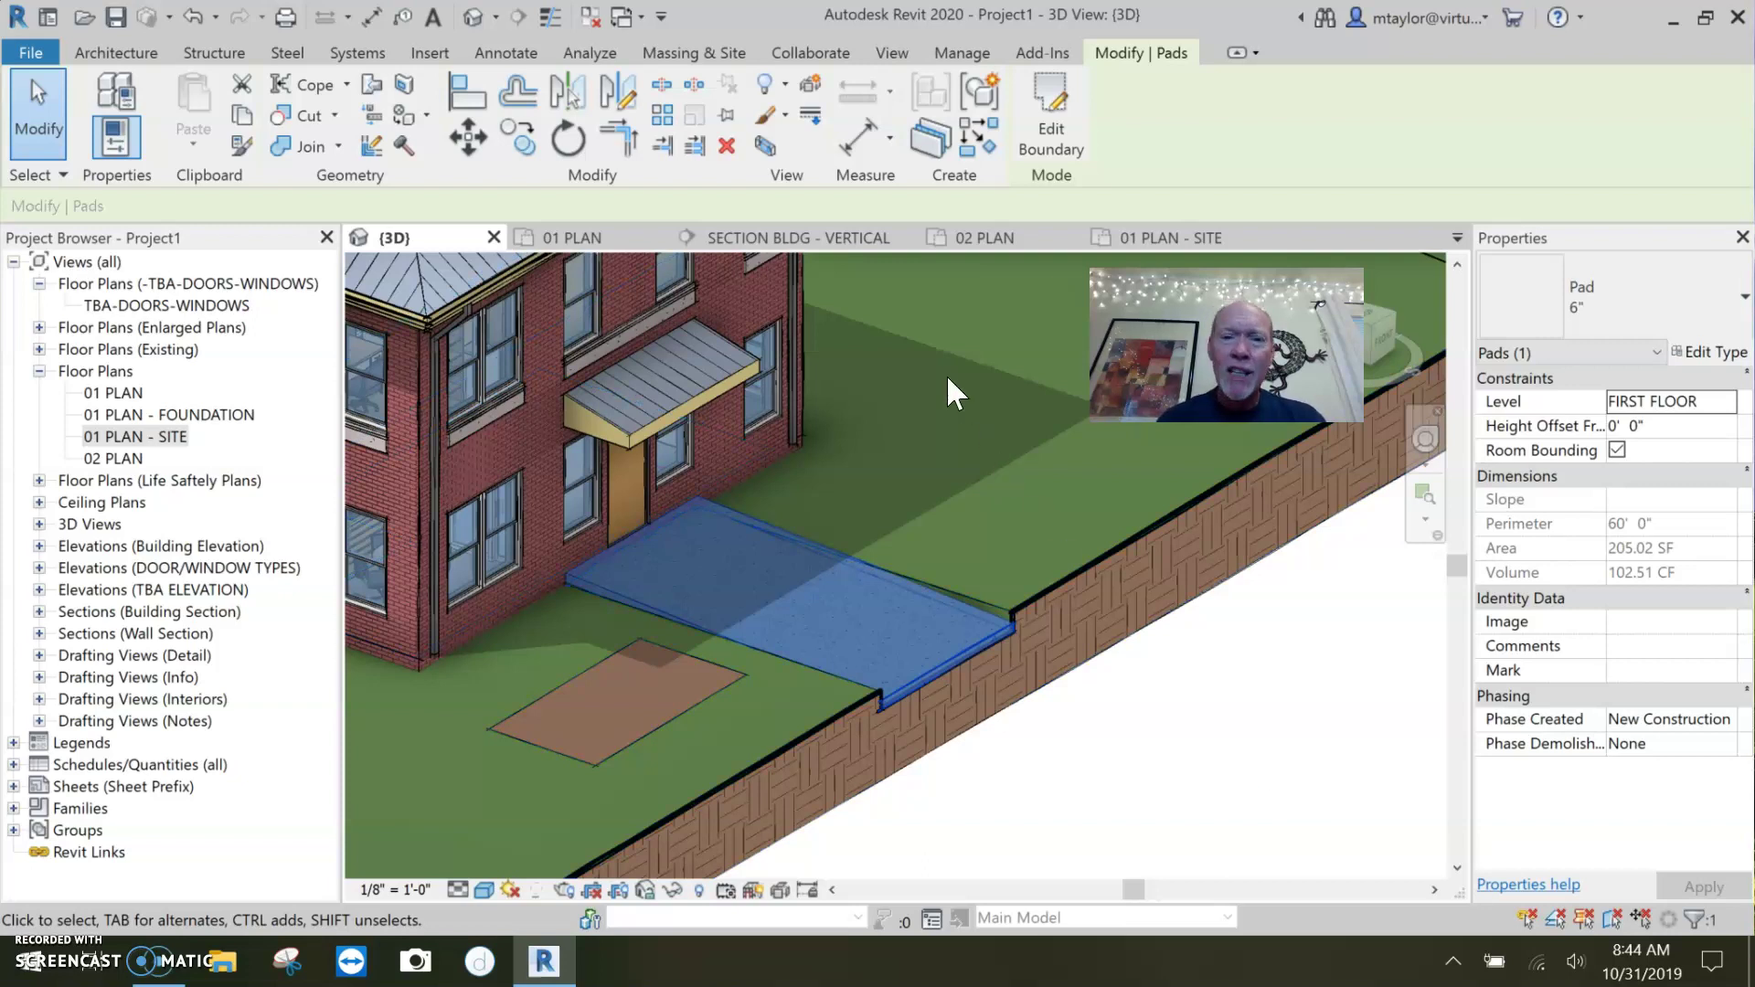
pyautogui.press('Escape')
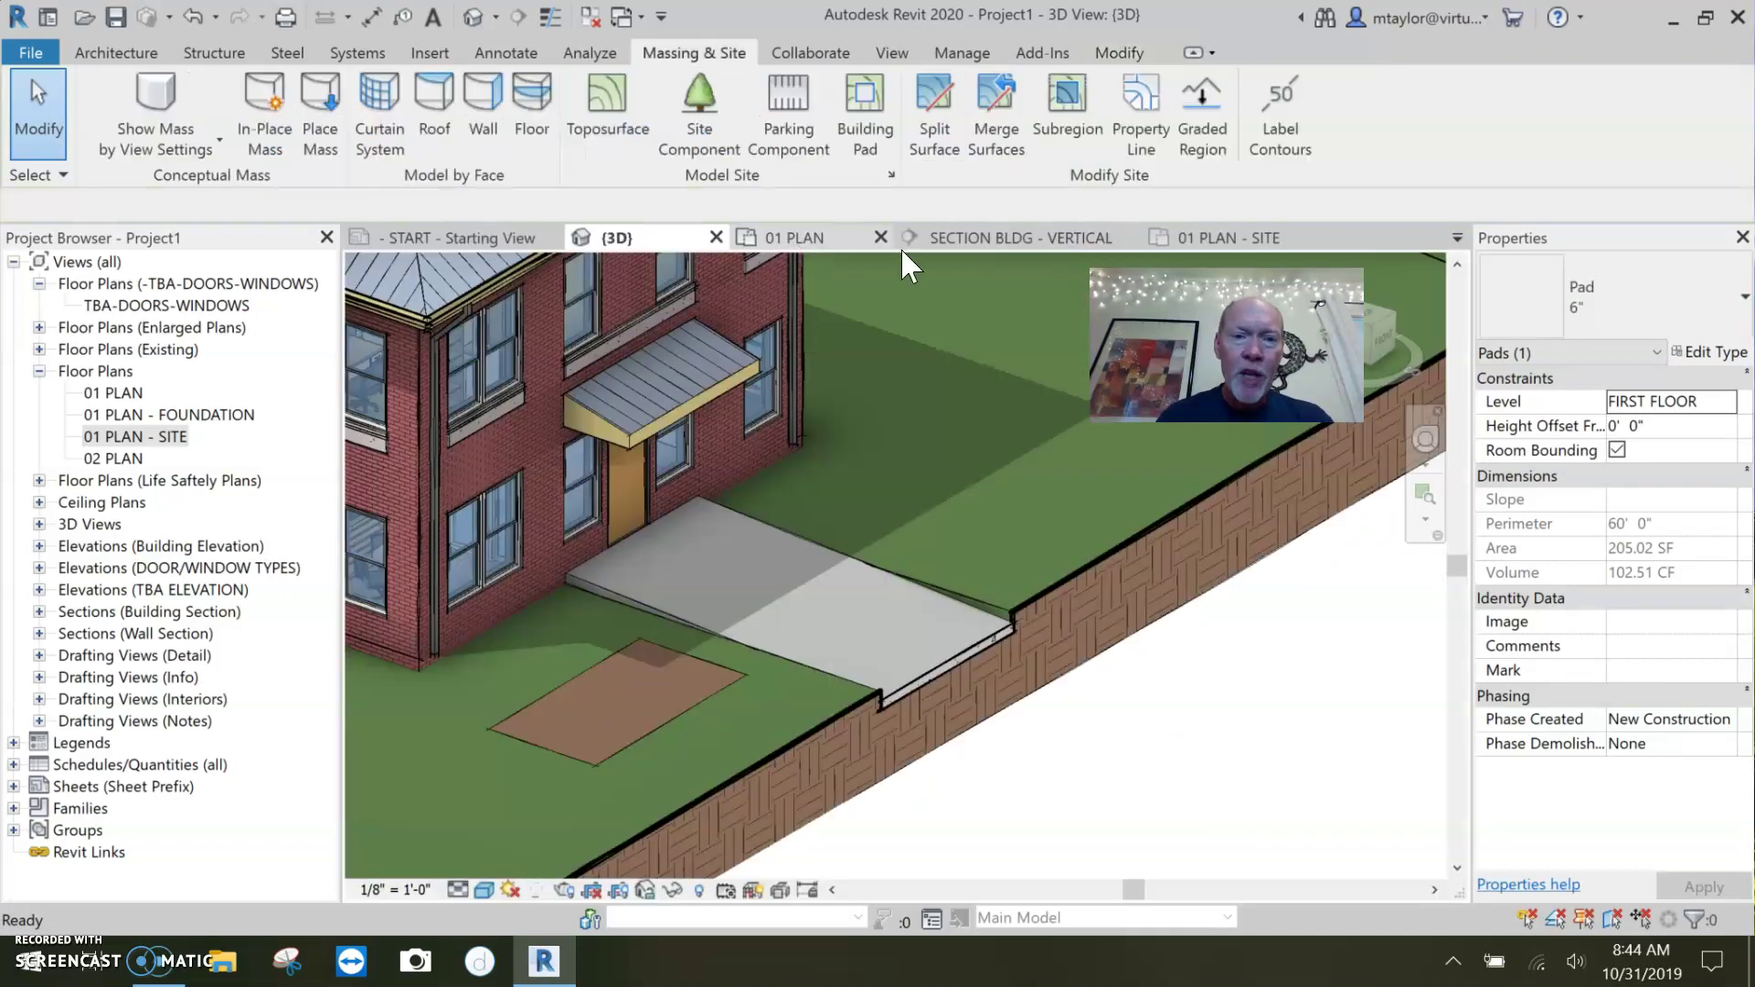
pyautogui.click(901, 245)
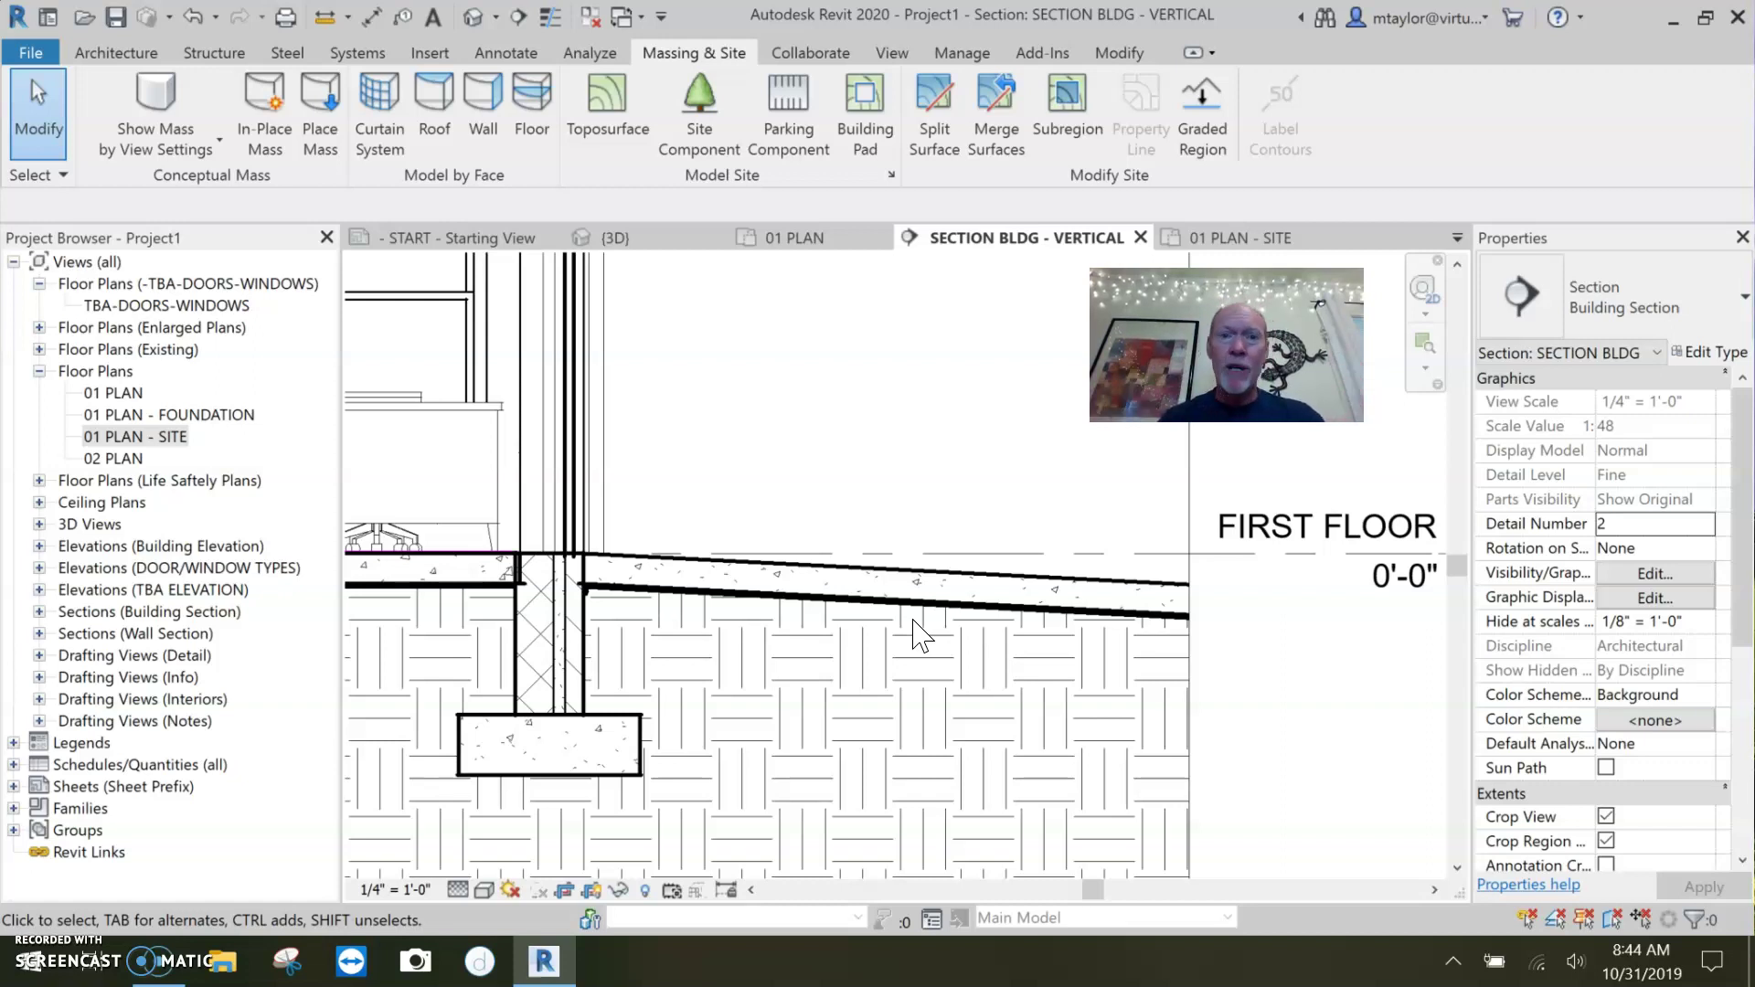
# - Examine the sloped entrance pad and its outer edge against the toposurface in the 3D view
pyautogui.click(617, 238)
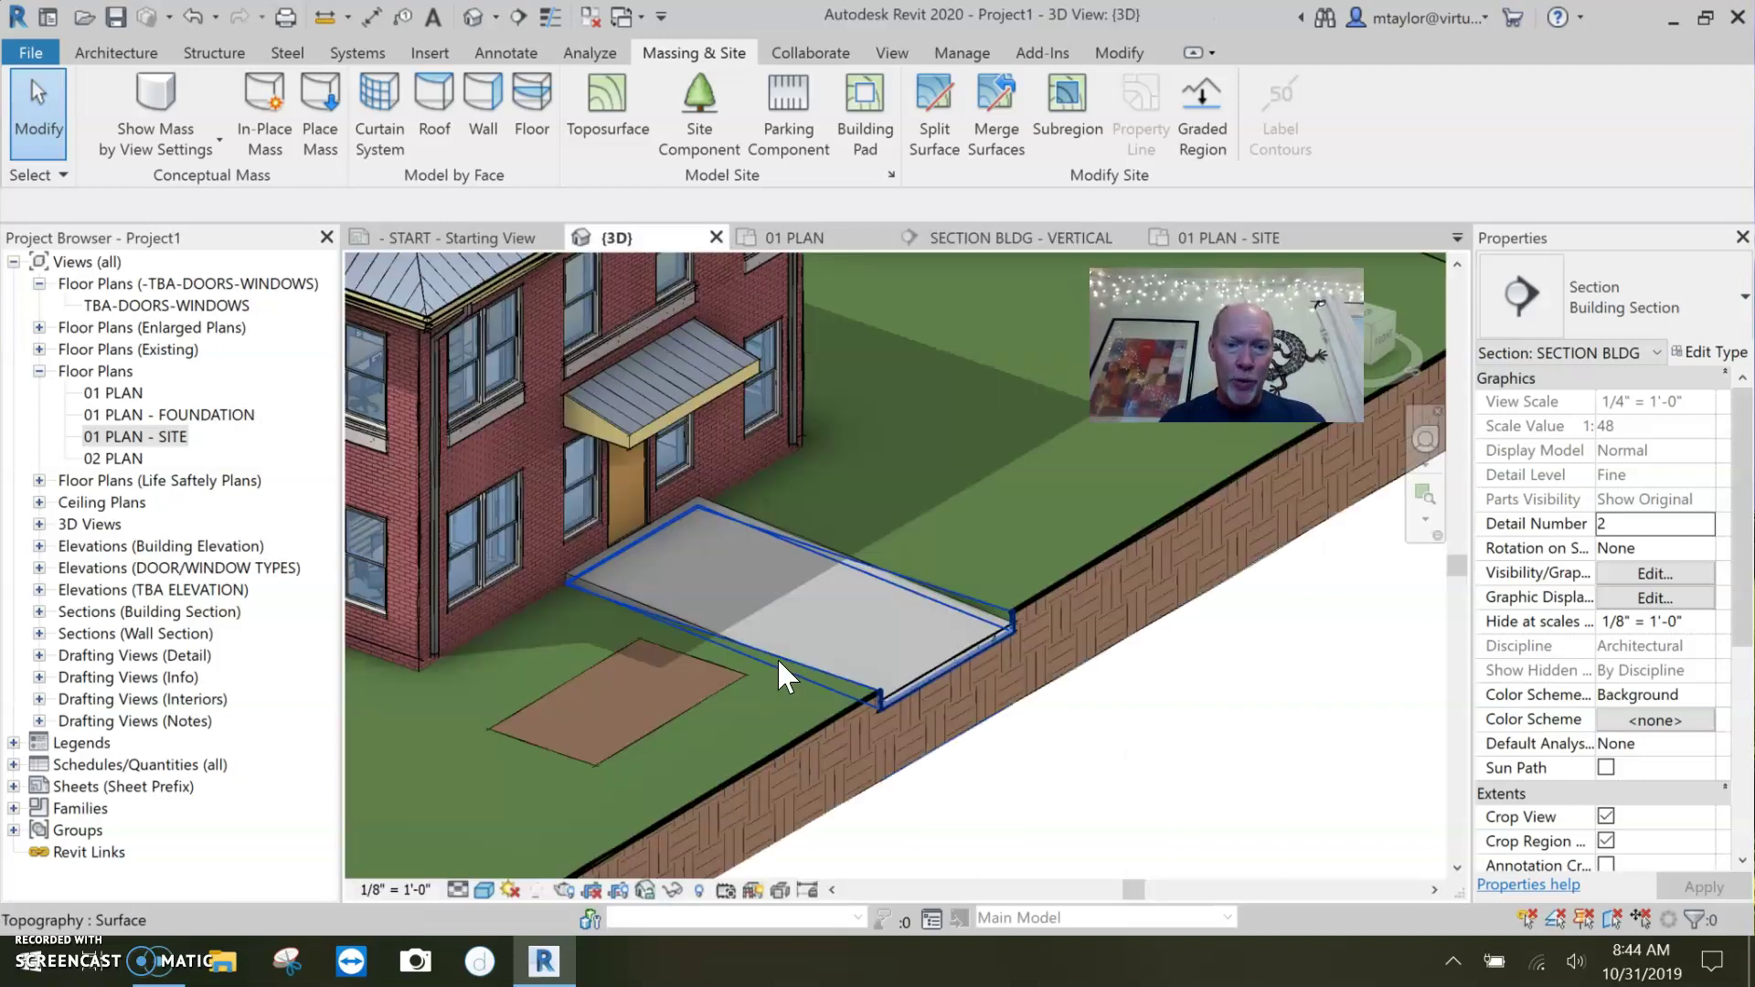
pyautogui.scroll(3, 996, 616)
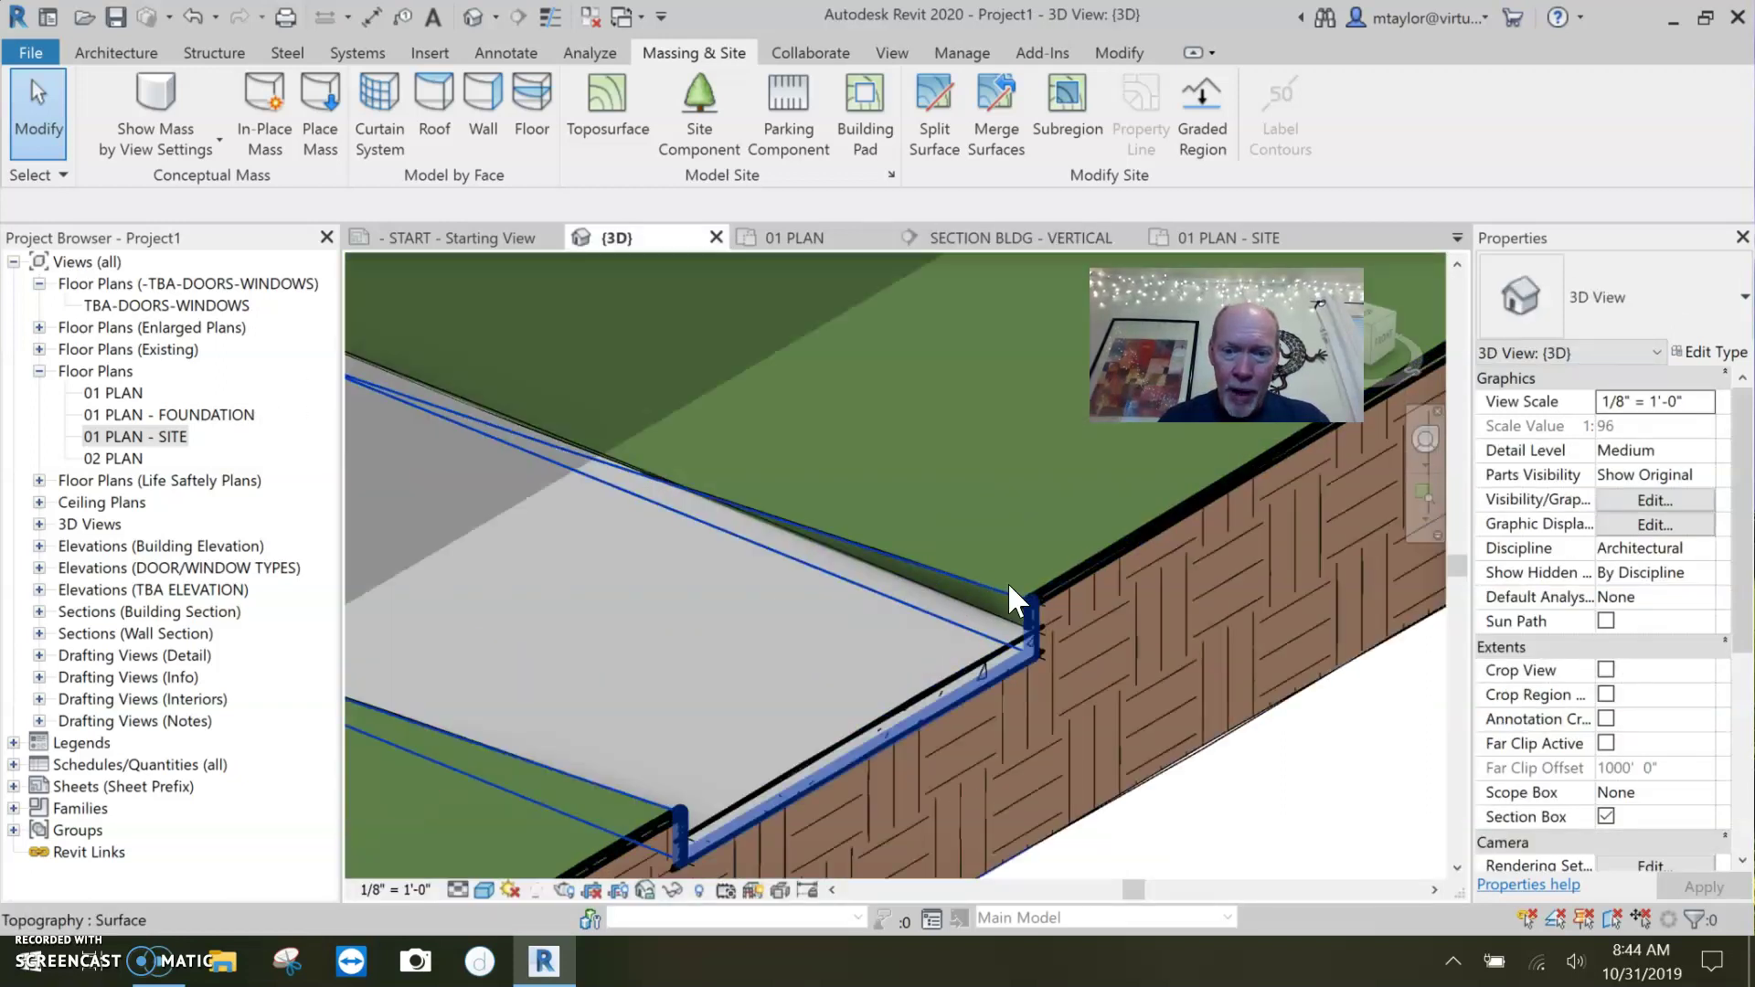
pyautogui.scroll(-5, 750, 622)
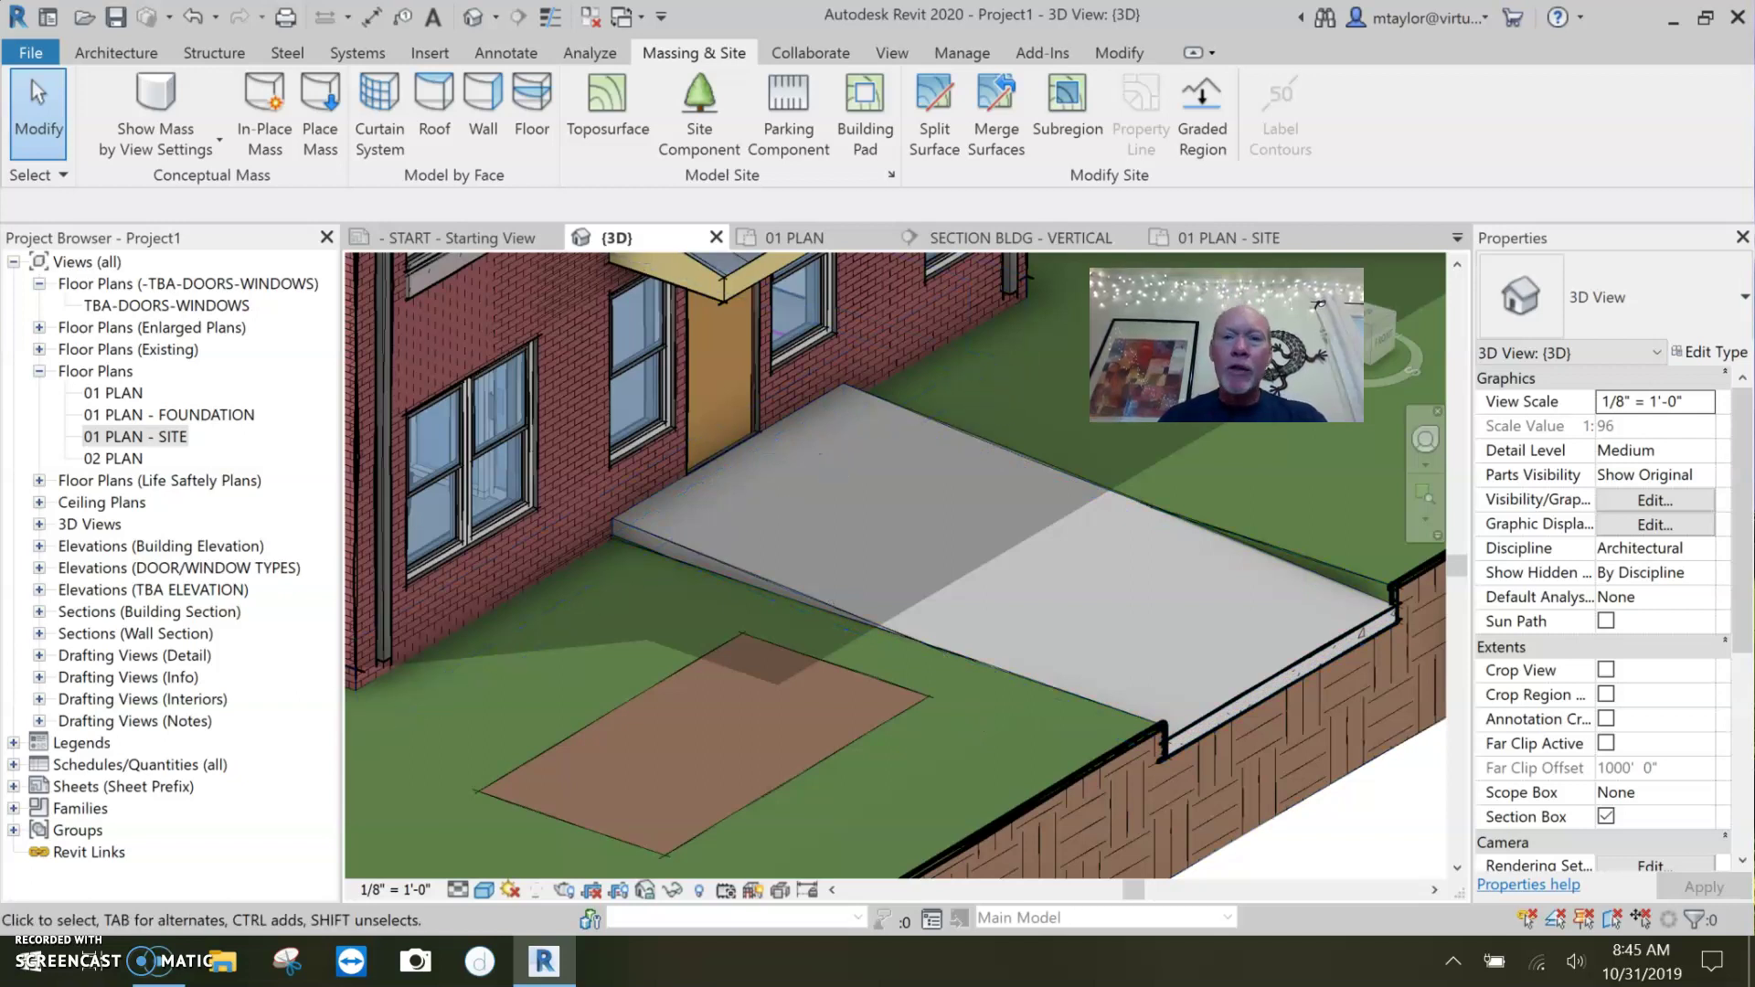
# - For 01 PLAN, turn on the Topography model category in the PLAN - TYPICAL view template
pyautogui.click(1221, 237)
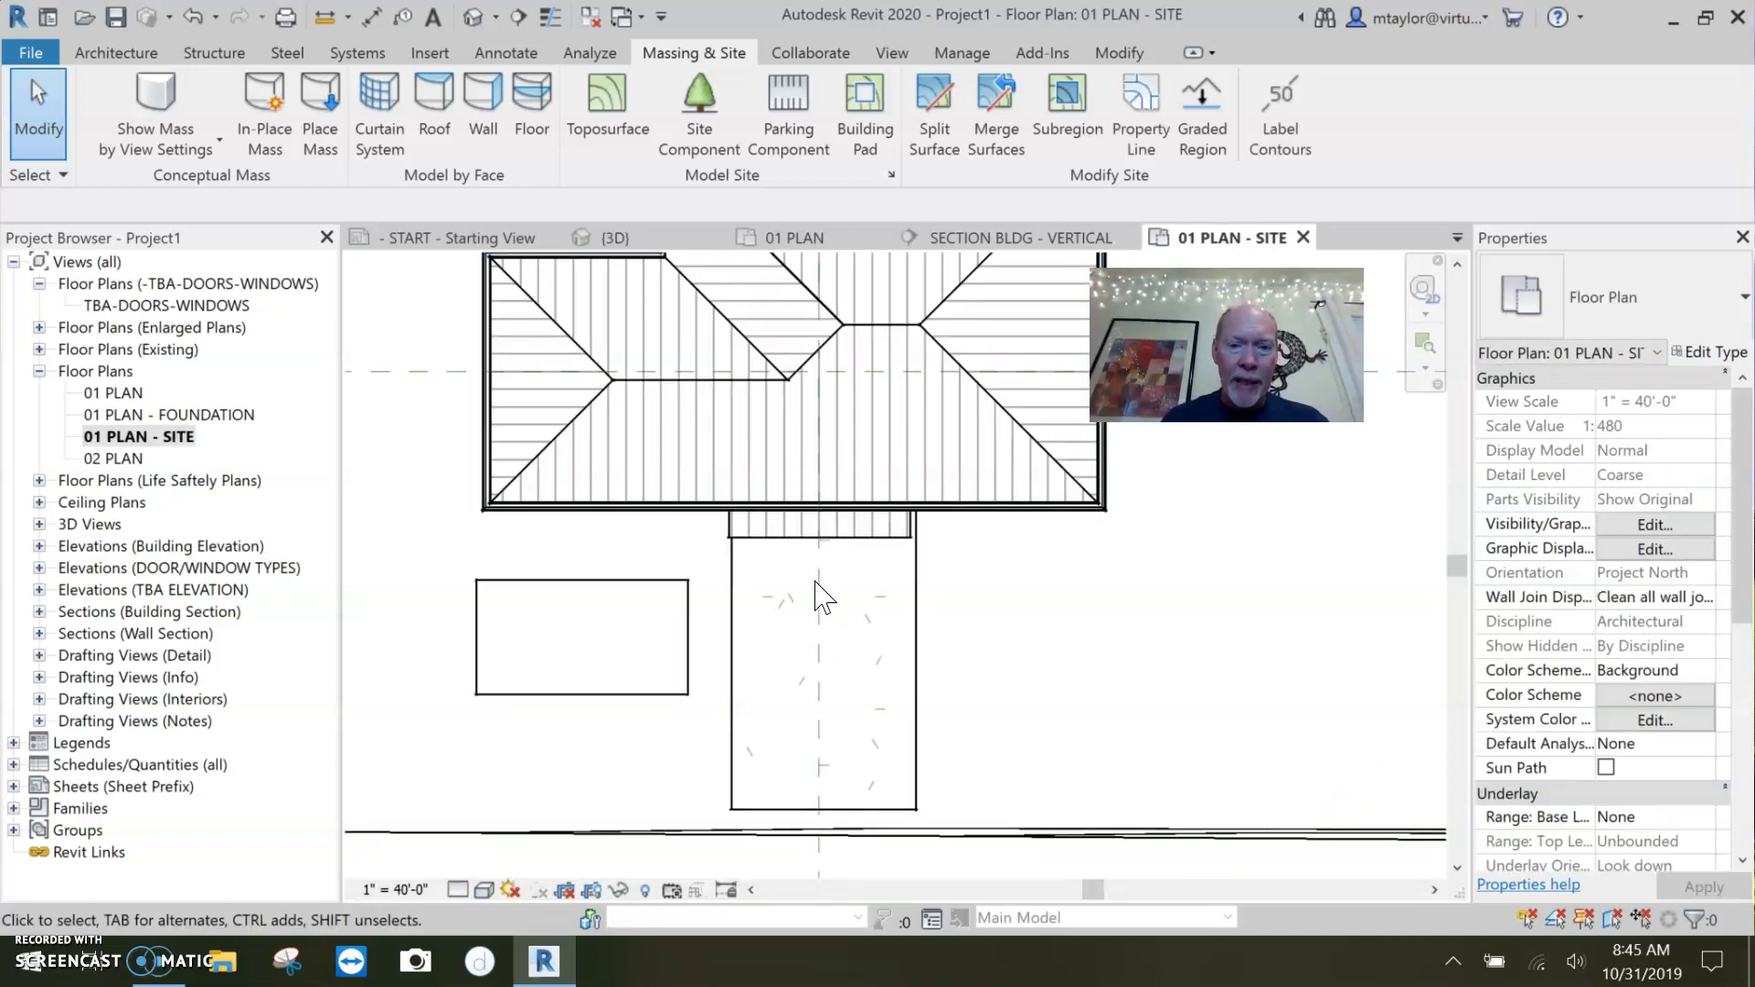
pyautogui.click(794, 238)
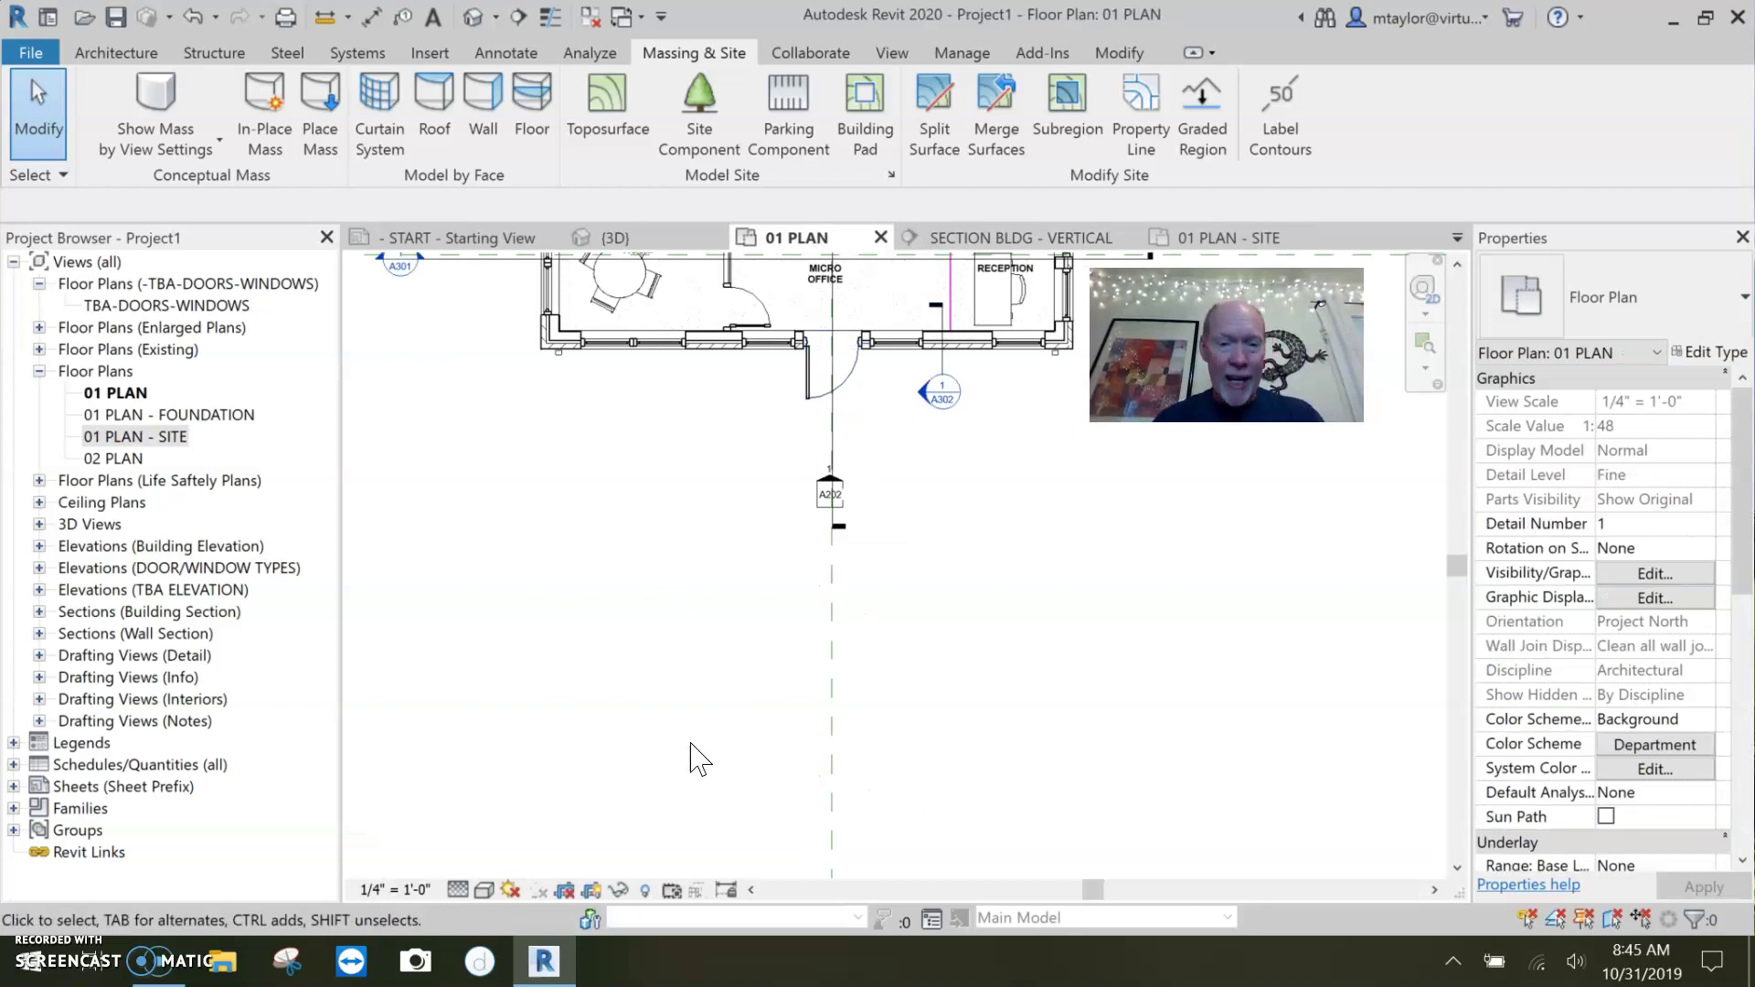
pyautogui.moveTo(1741, 494); pyautogui.dragTo(1742, 699)
pyautogui.click(1713, 673)
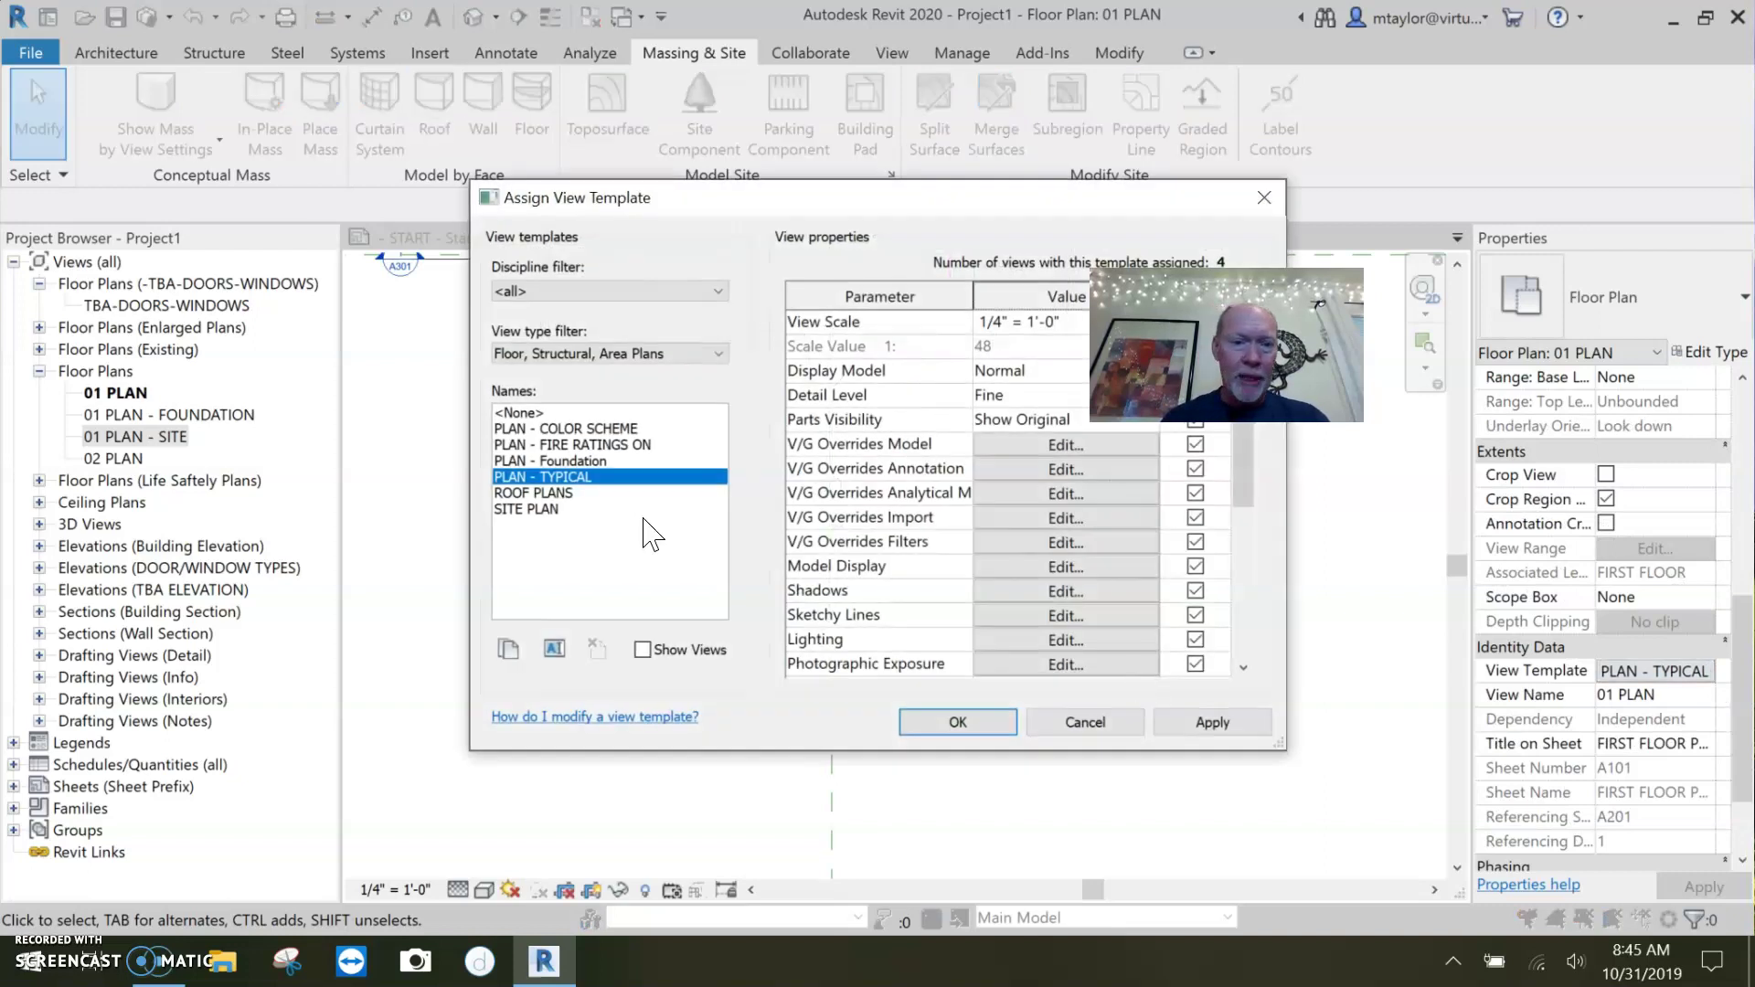
pyautogui.click(1018, 447)
pyautogui.scroll(-5, 535, 626)
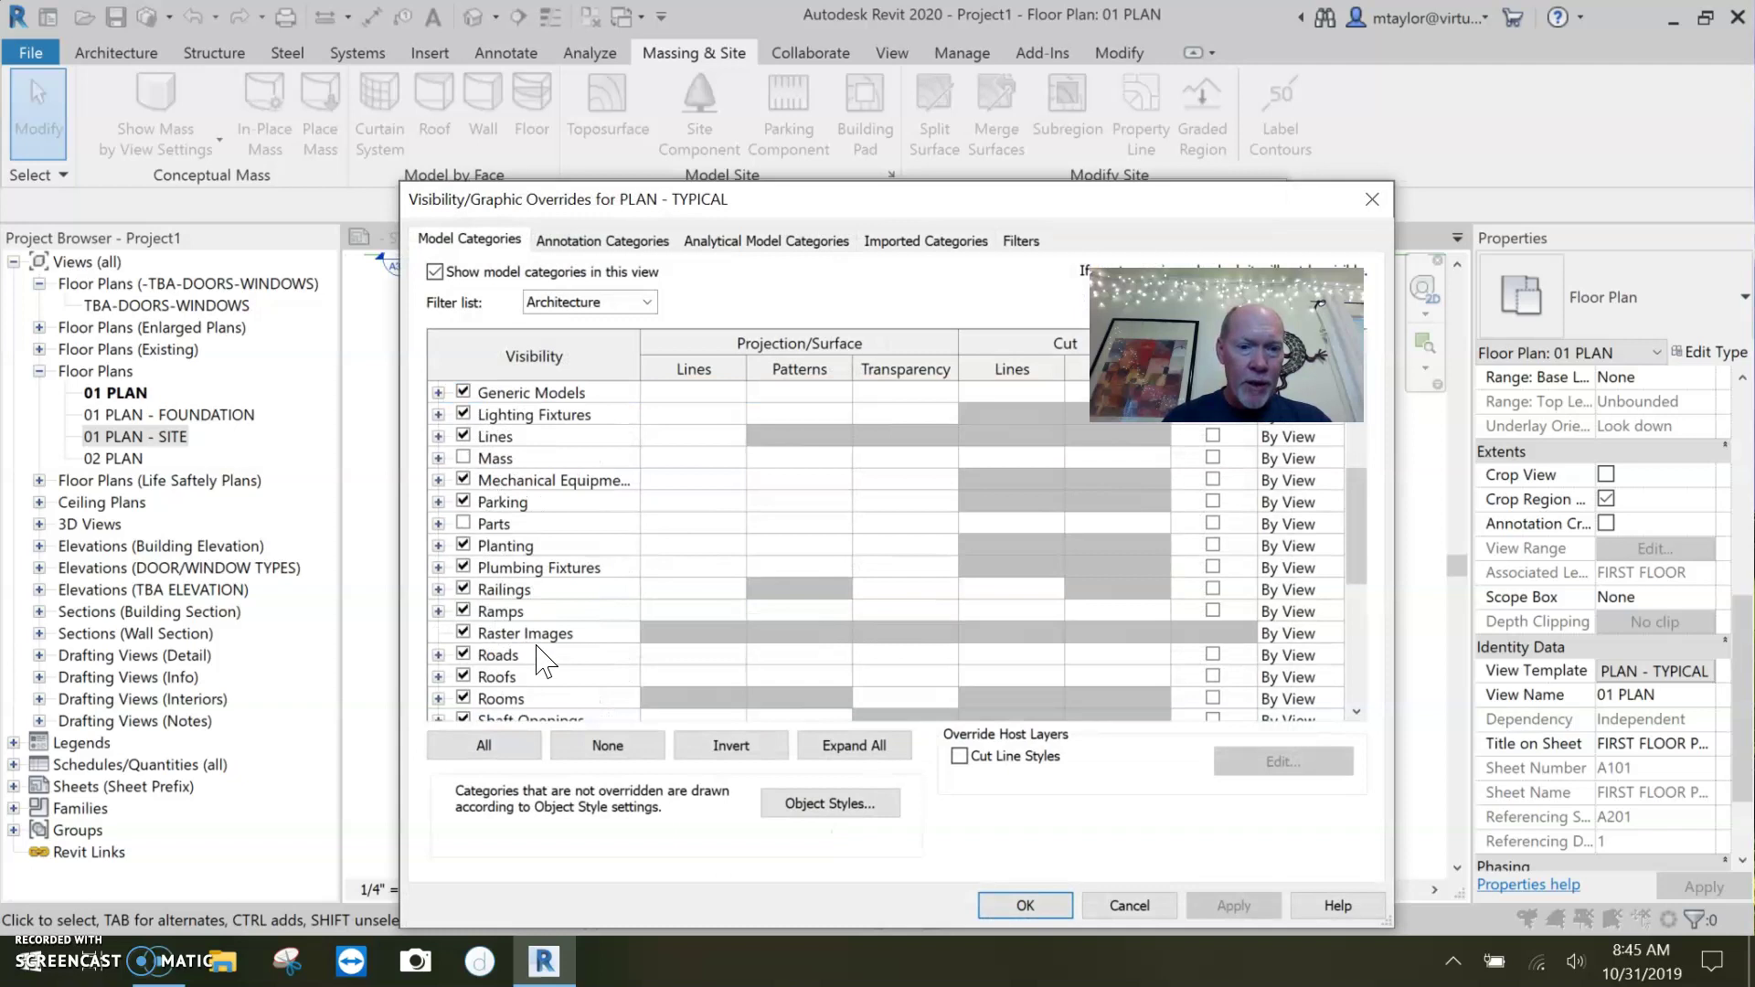
pyautogui.scroll(-3, 506, 599)
pyautogui.scroll(-3, 505, 599)
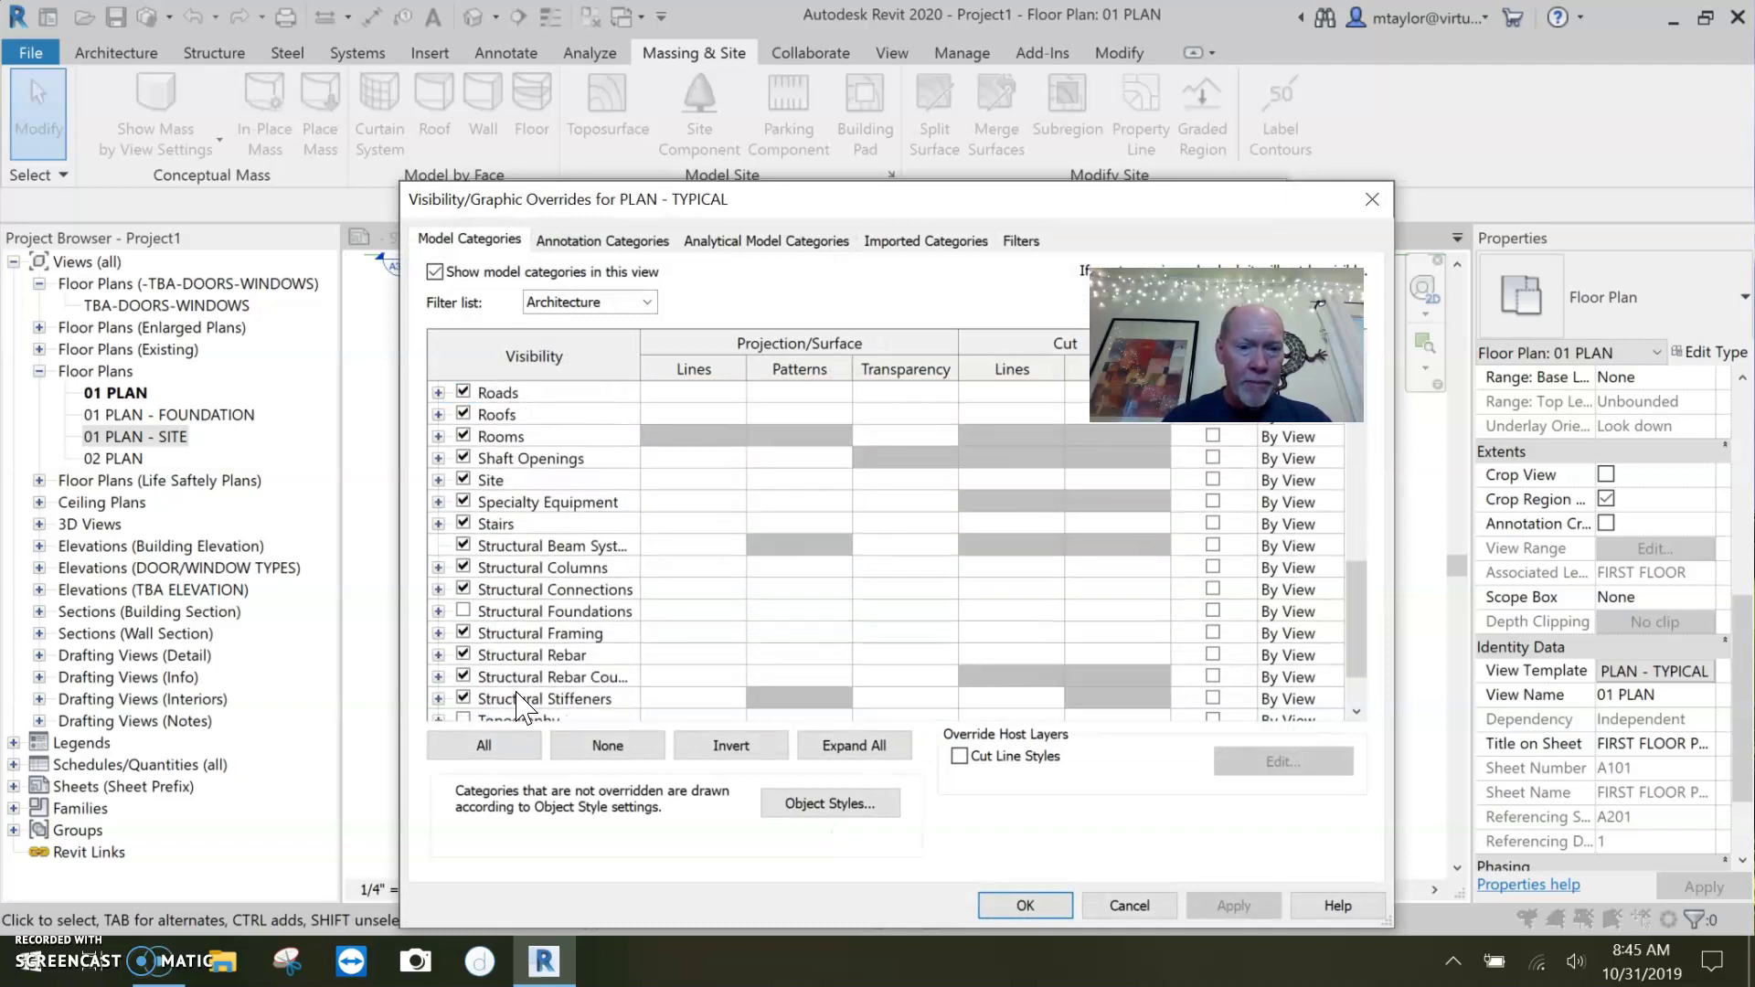
pyautogui.click(498, 654)
pyautogui.click(1025, 905)
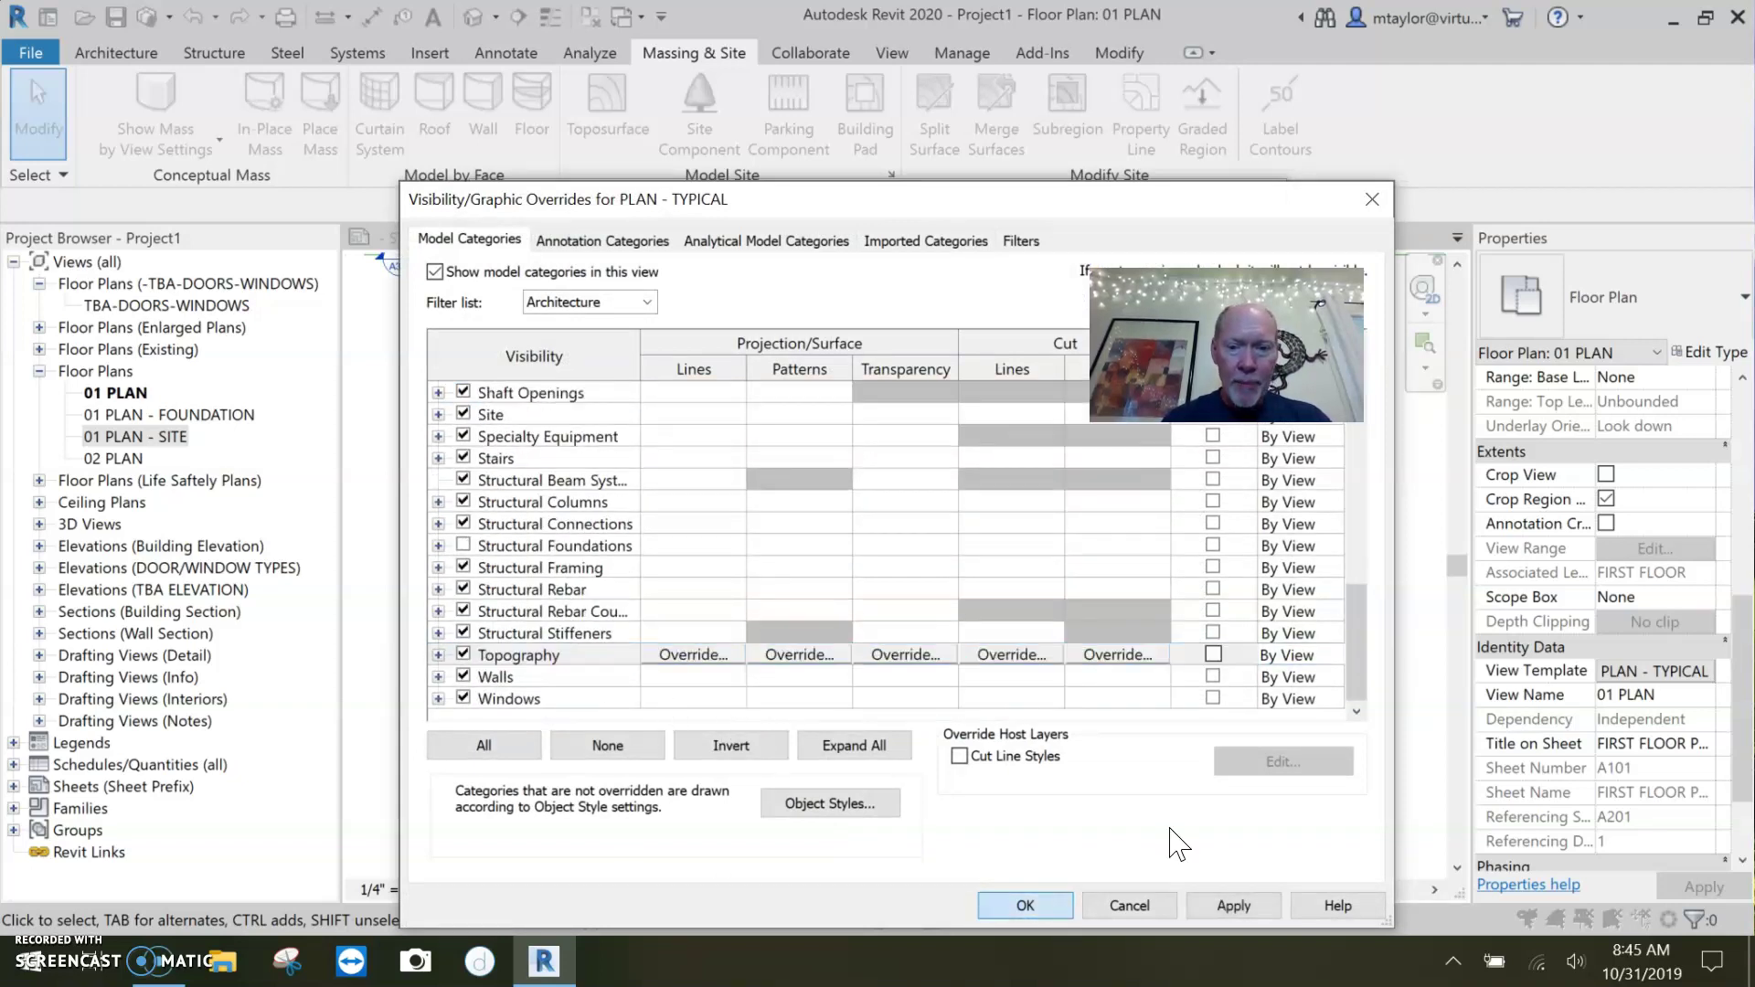
pyautogui.press('Return')
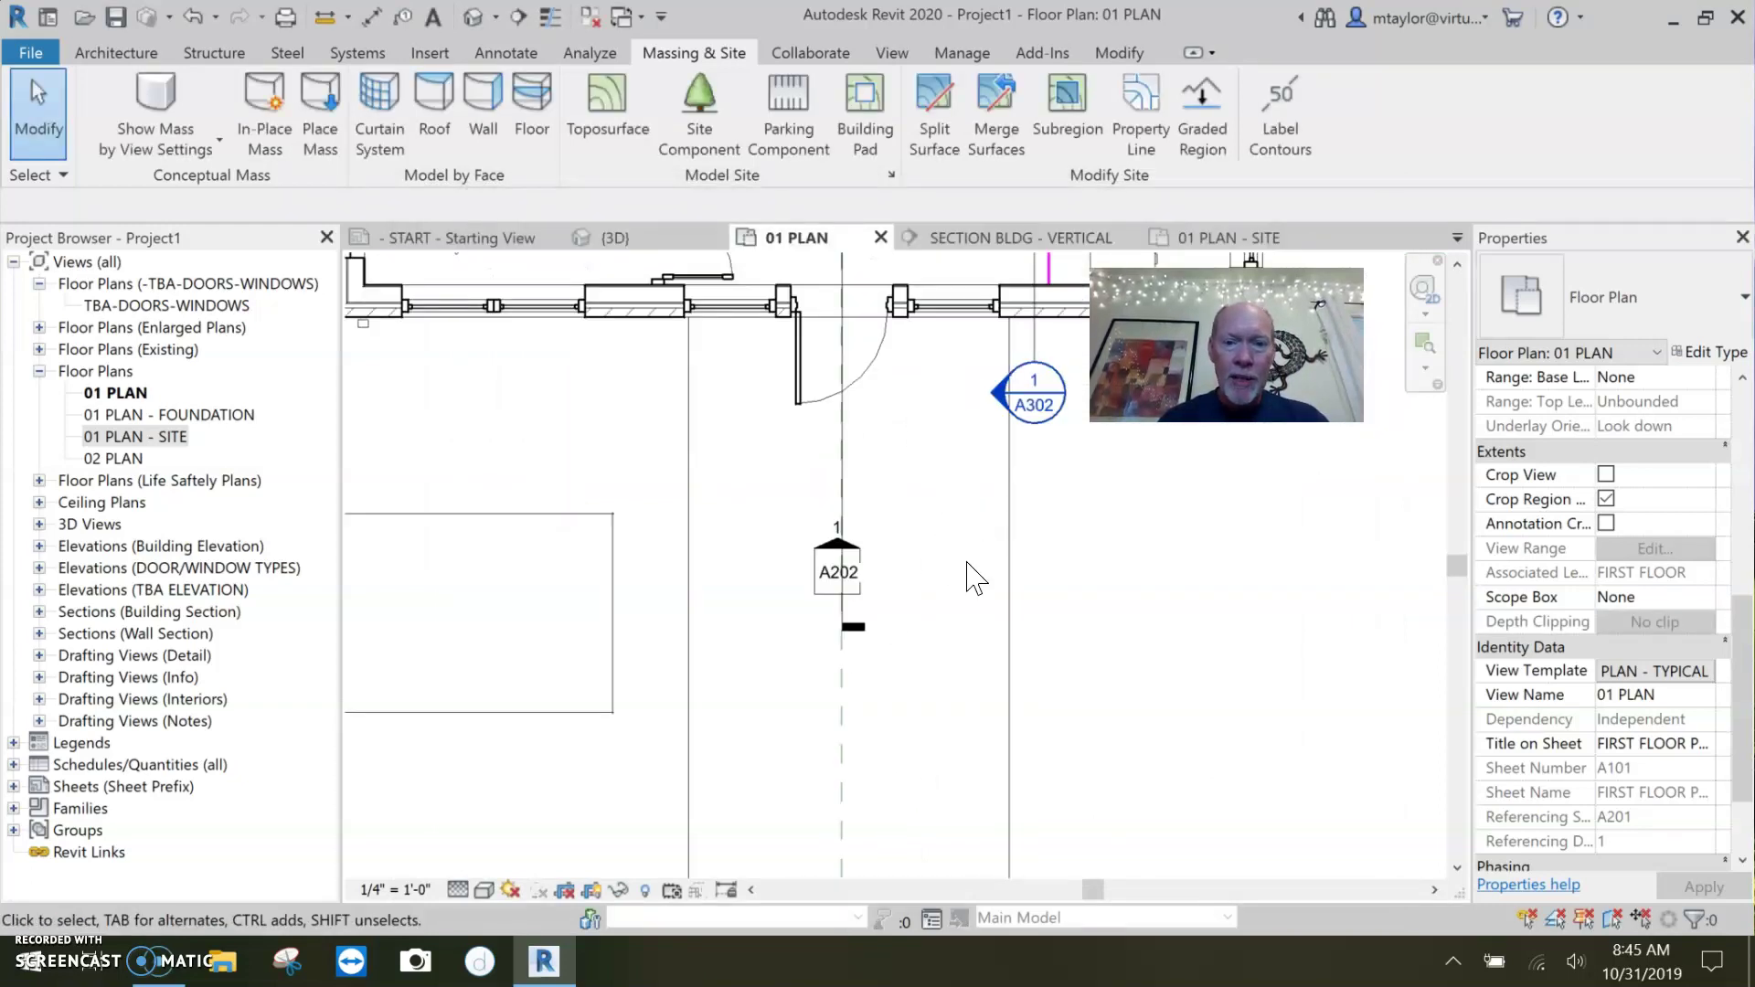
# - Try to place a spot elevation on the entrance pad in 01 PLAN
pyautogui.moveTo(956, 529); pyautogui.dragTo(913, 630, button='middle')
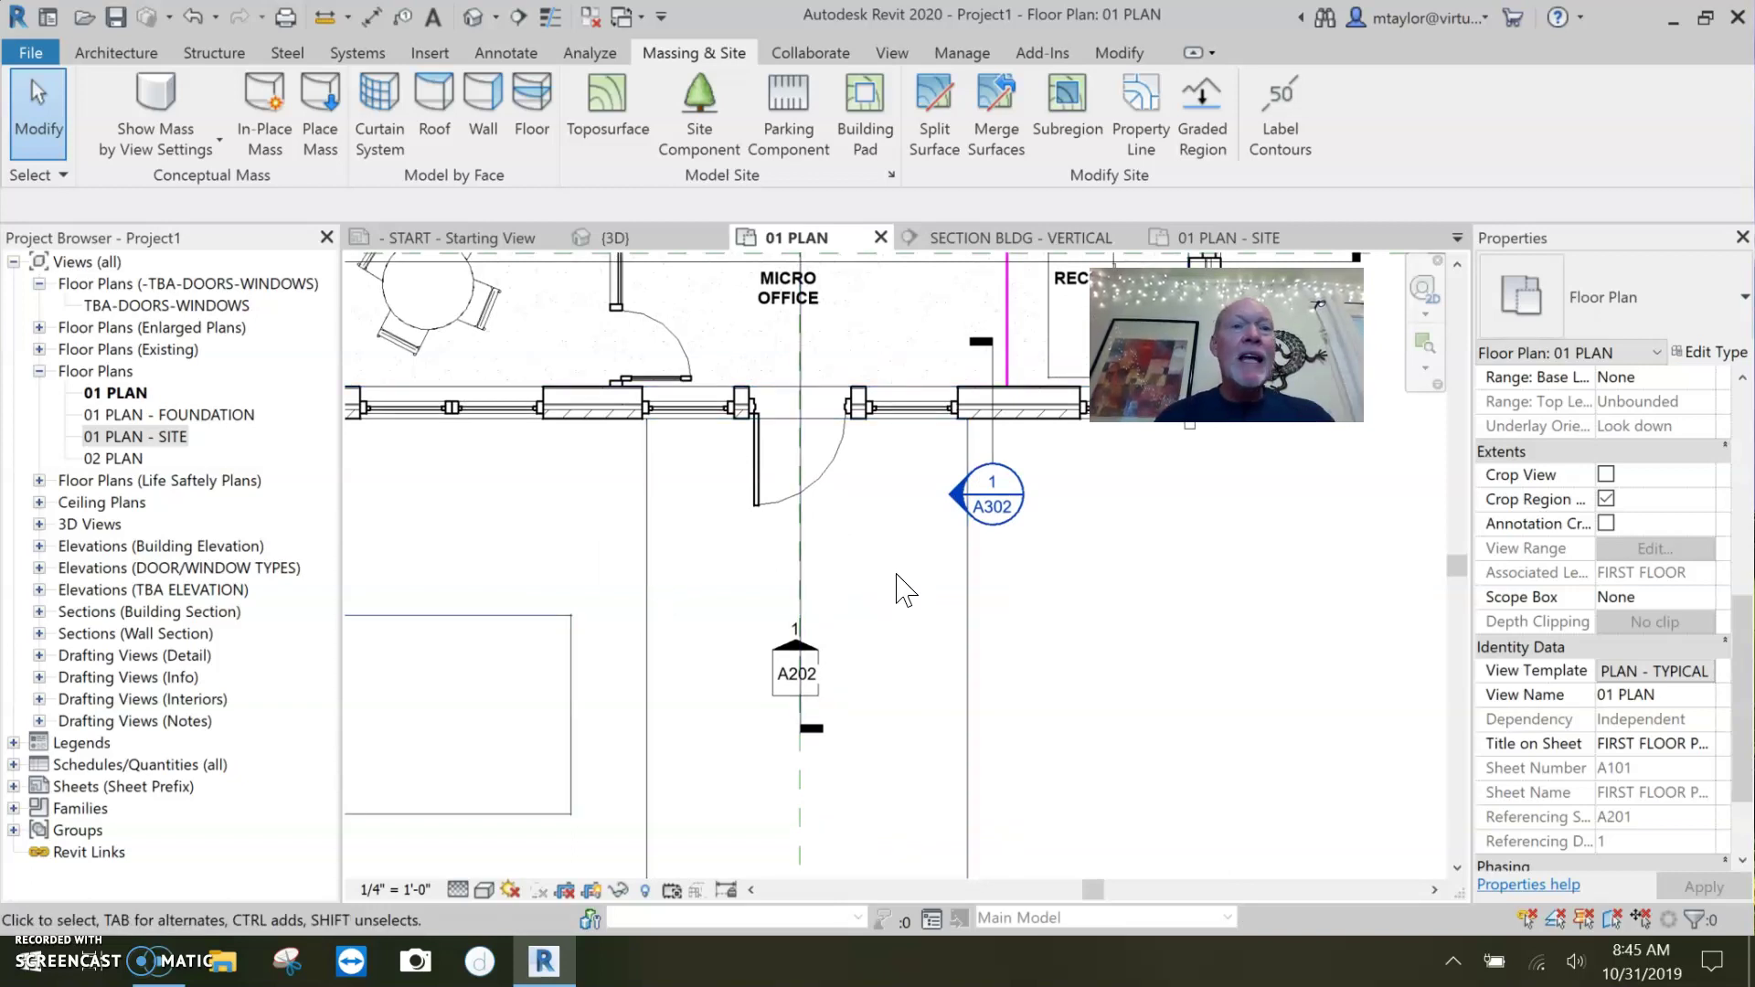
pyautogui.click(508, 55)
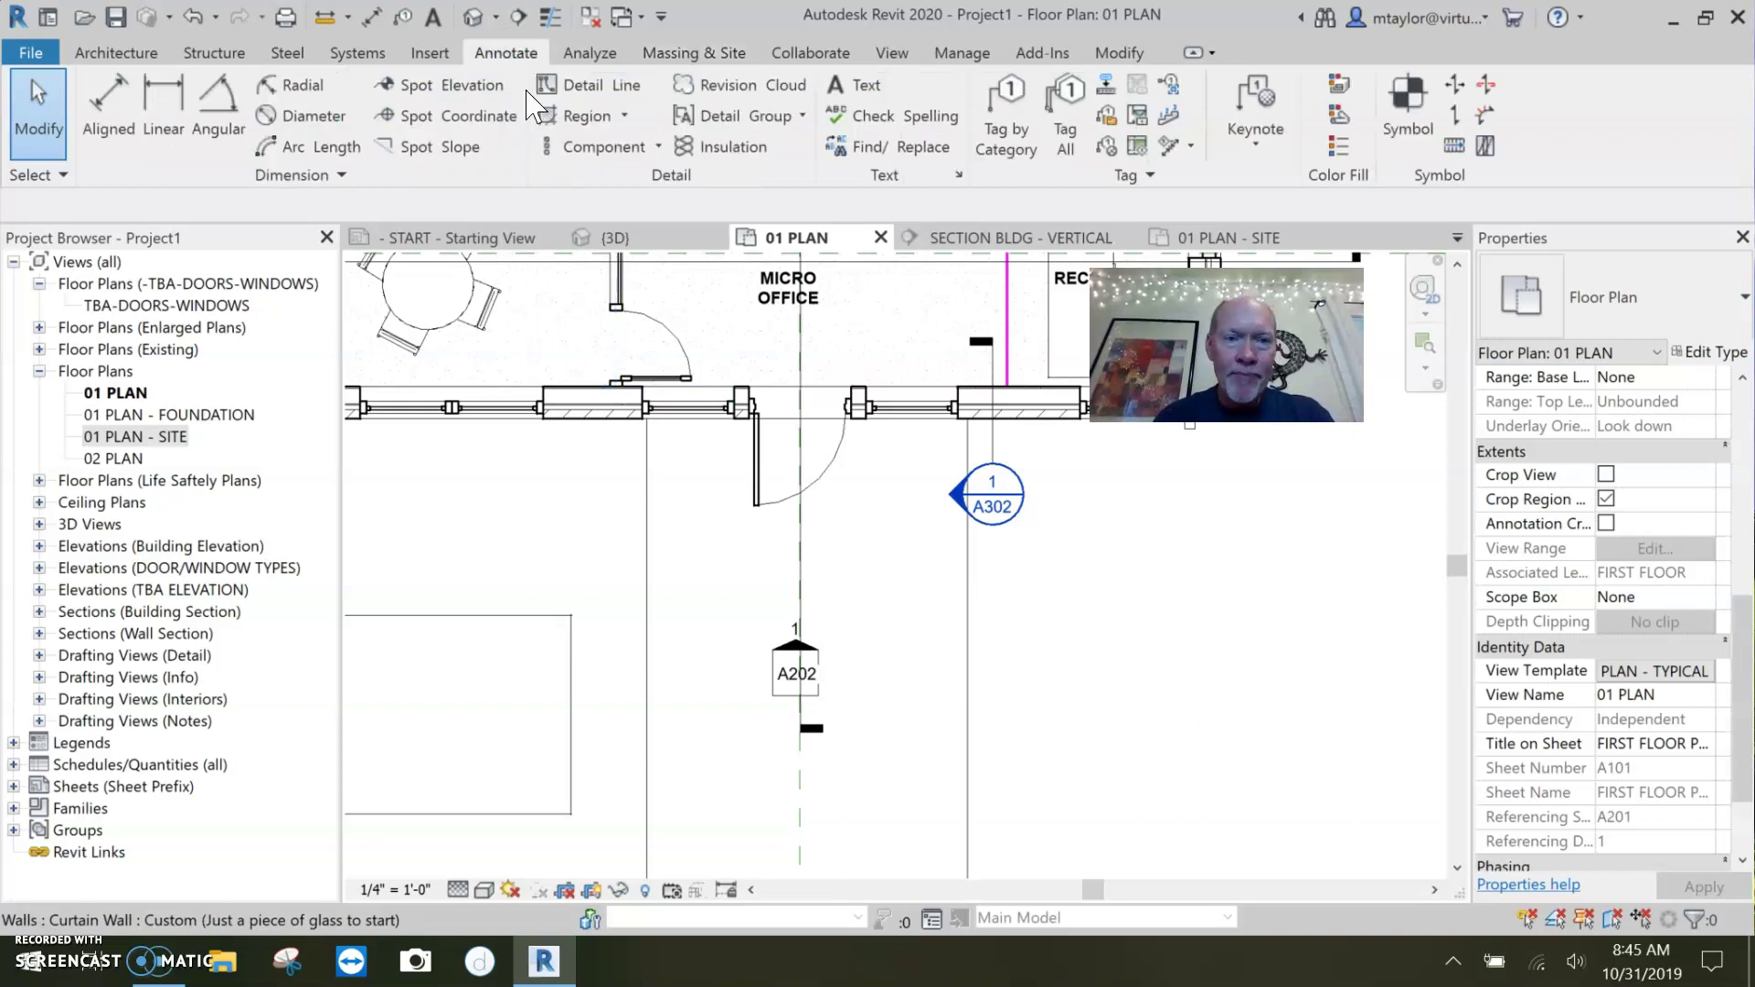
pyautogui.click(441, 84)
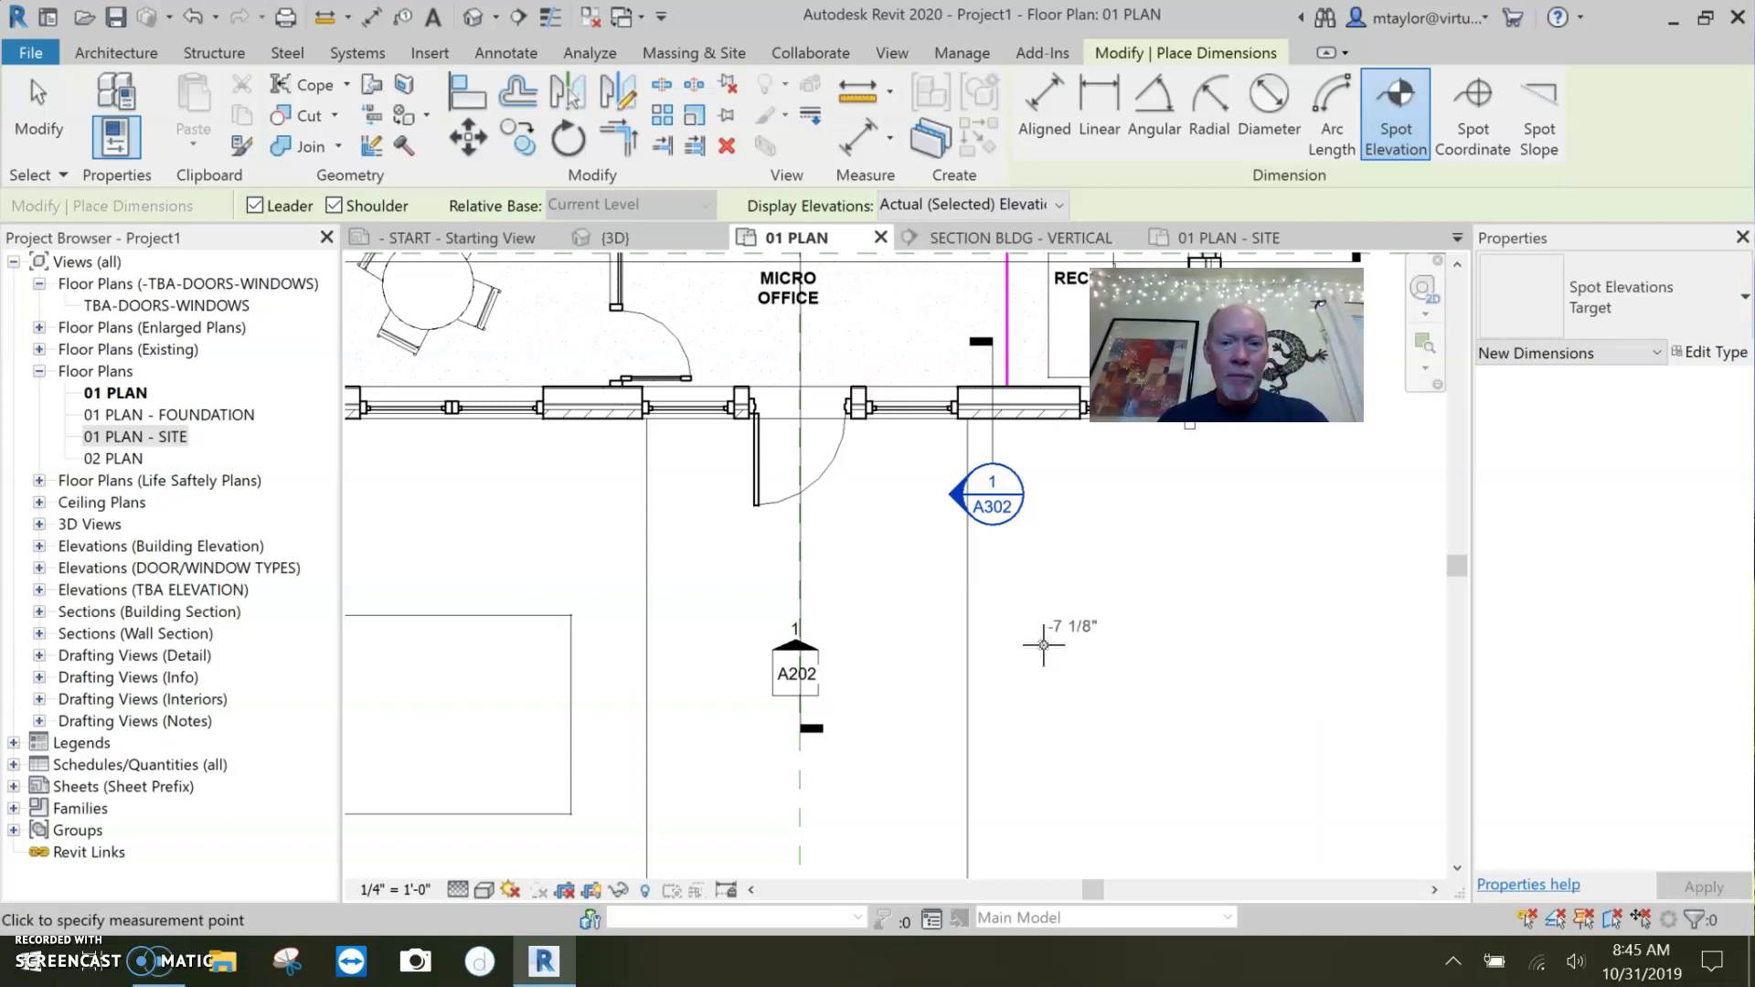
pyautogui.press('Escape')
pyautogui.press('Escape')
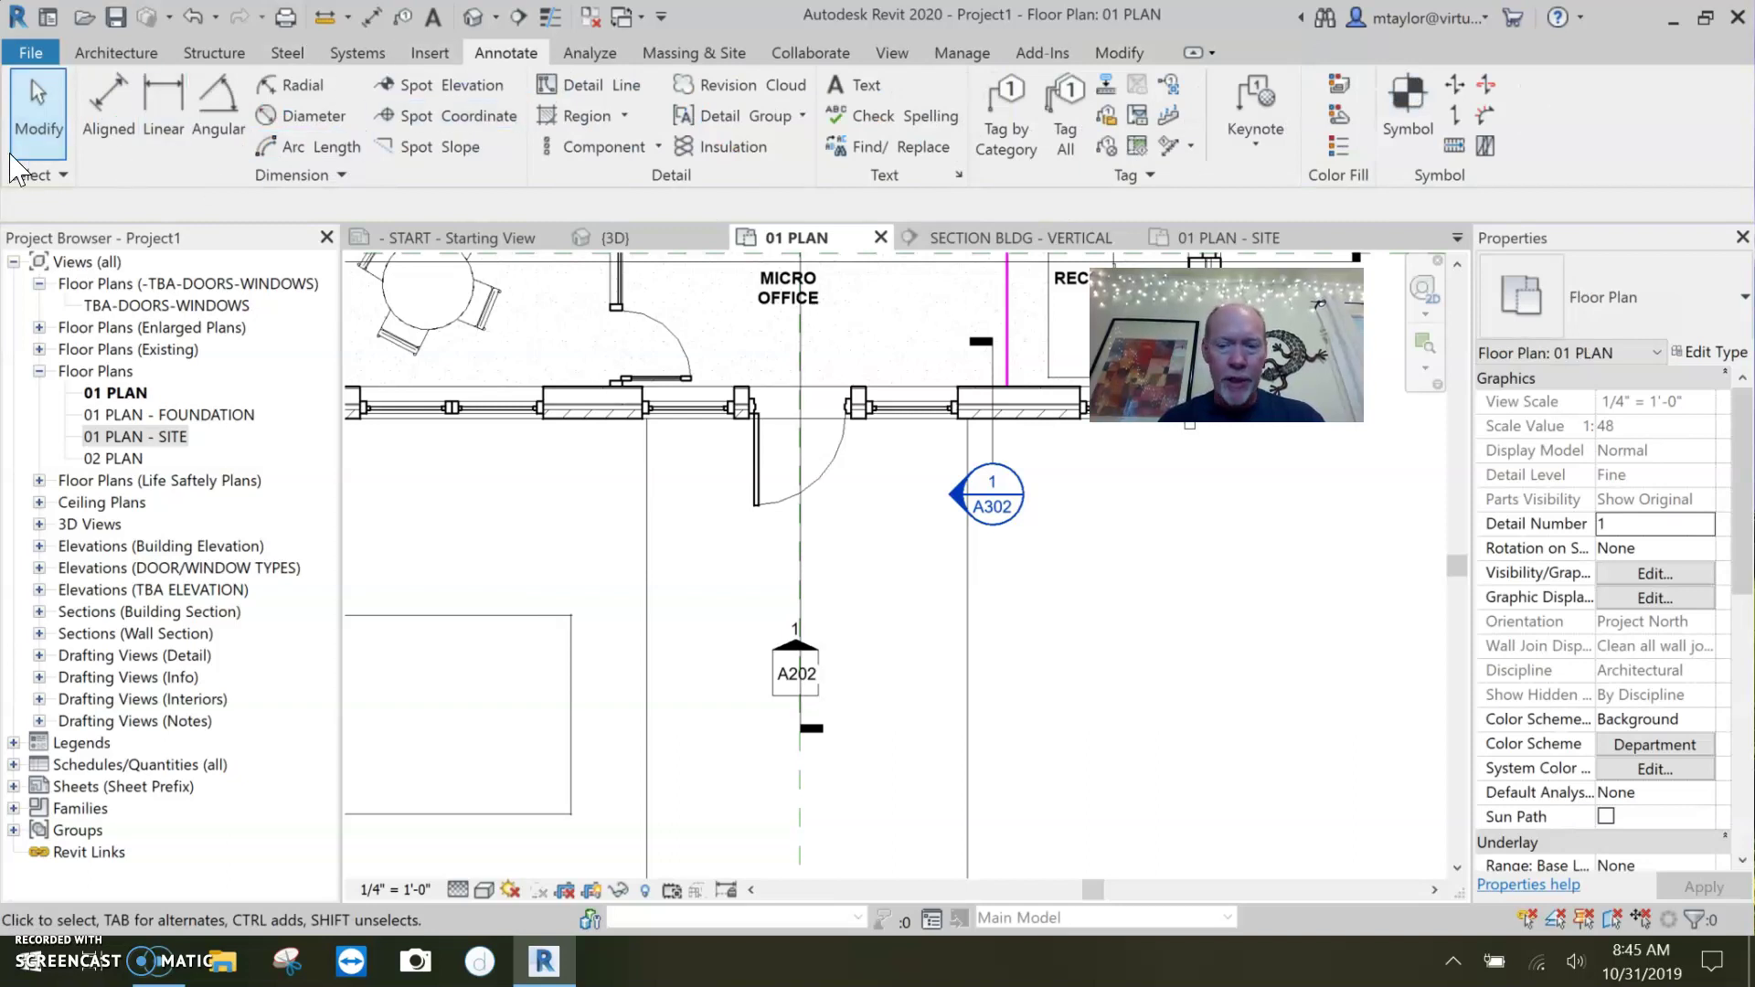
# - Examine the visibility of the Site and Topography subcategories in the PLAN - TYPICAL view template
pyautogui.moveTo(1741, 580); pyautogui.dragTo(1748, 773)
pyautogui.click(1655, 671)
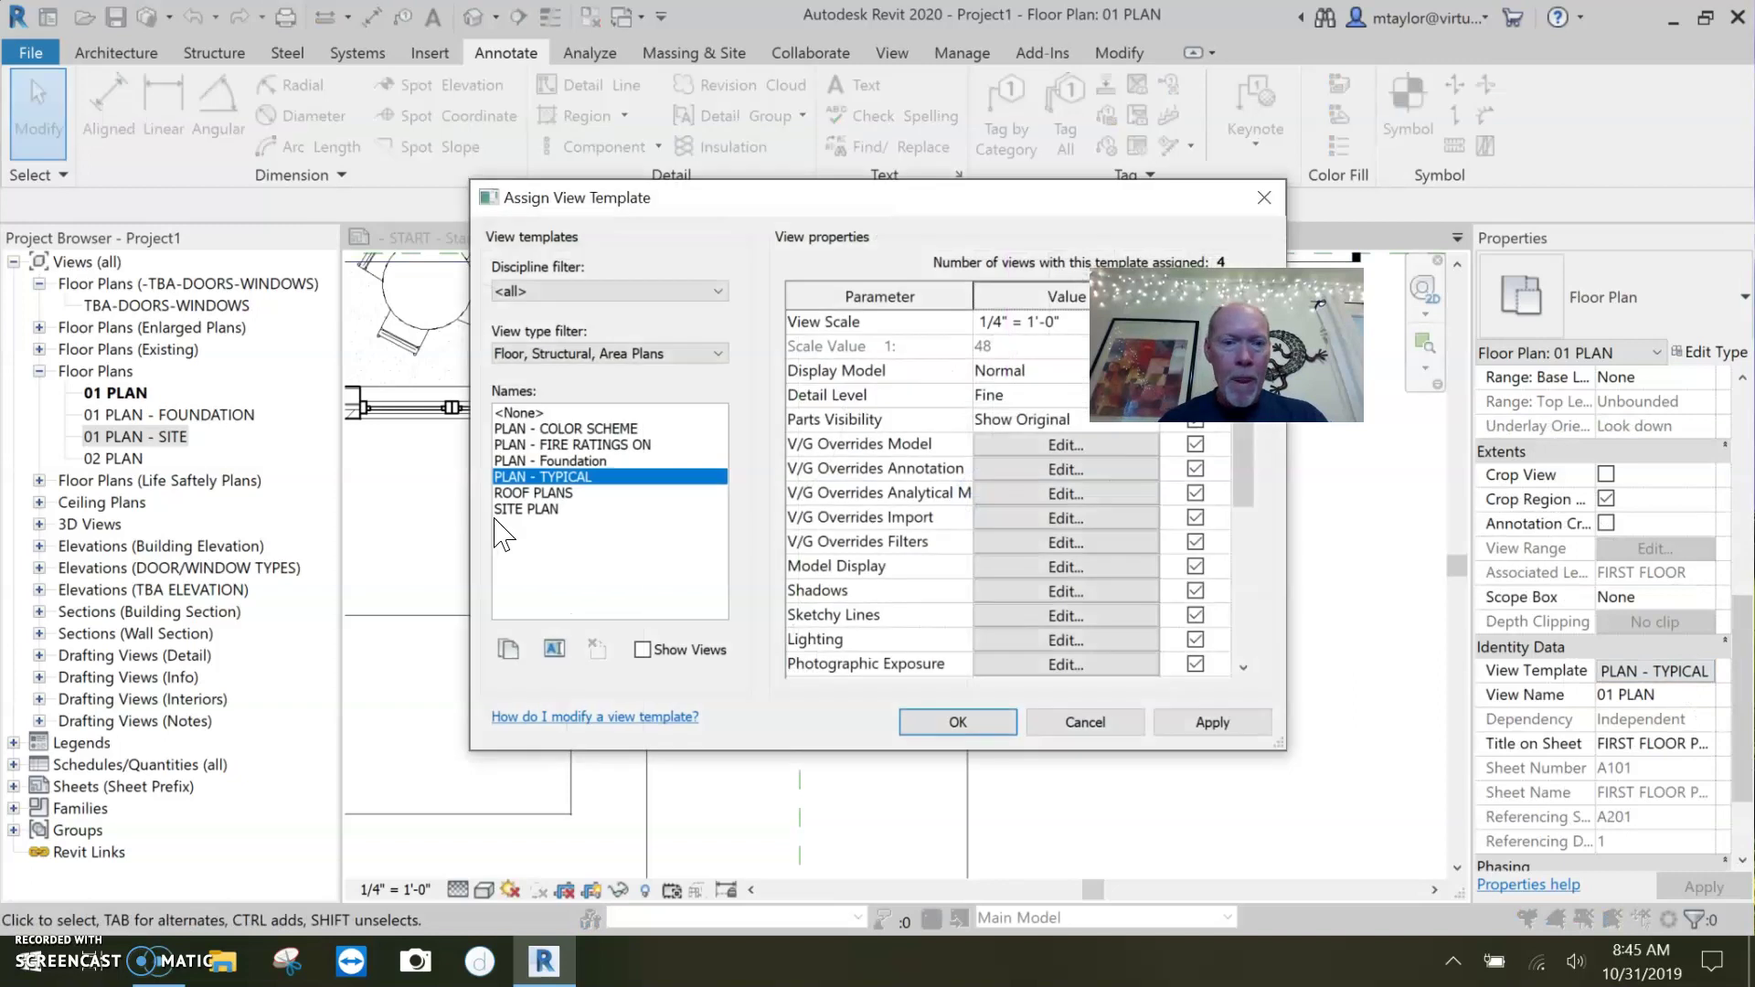
pyautogui.click(1065, 444)
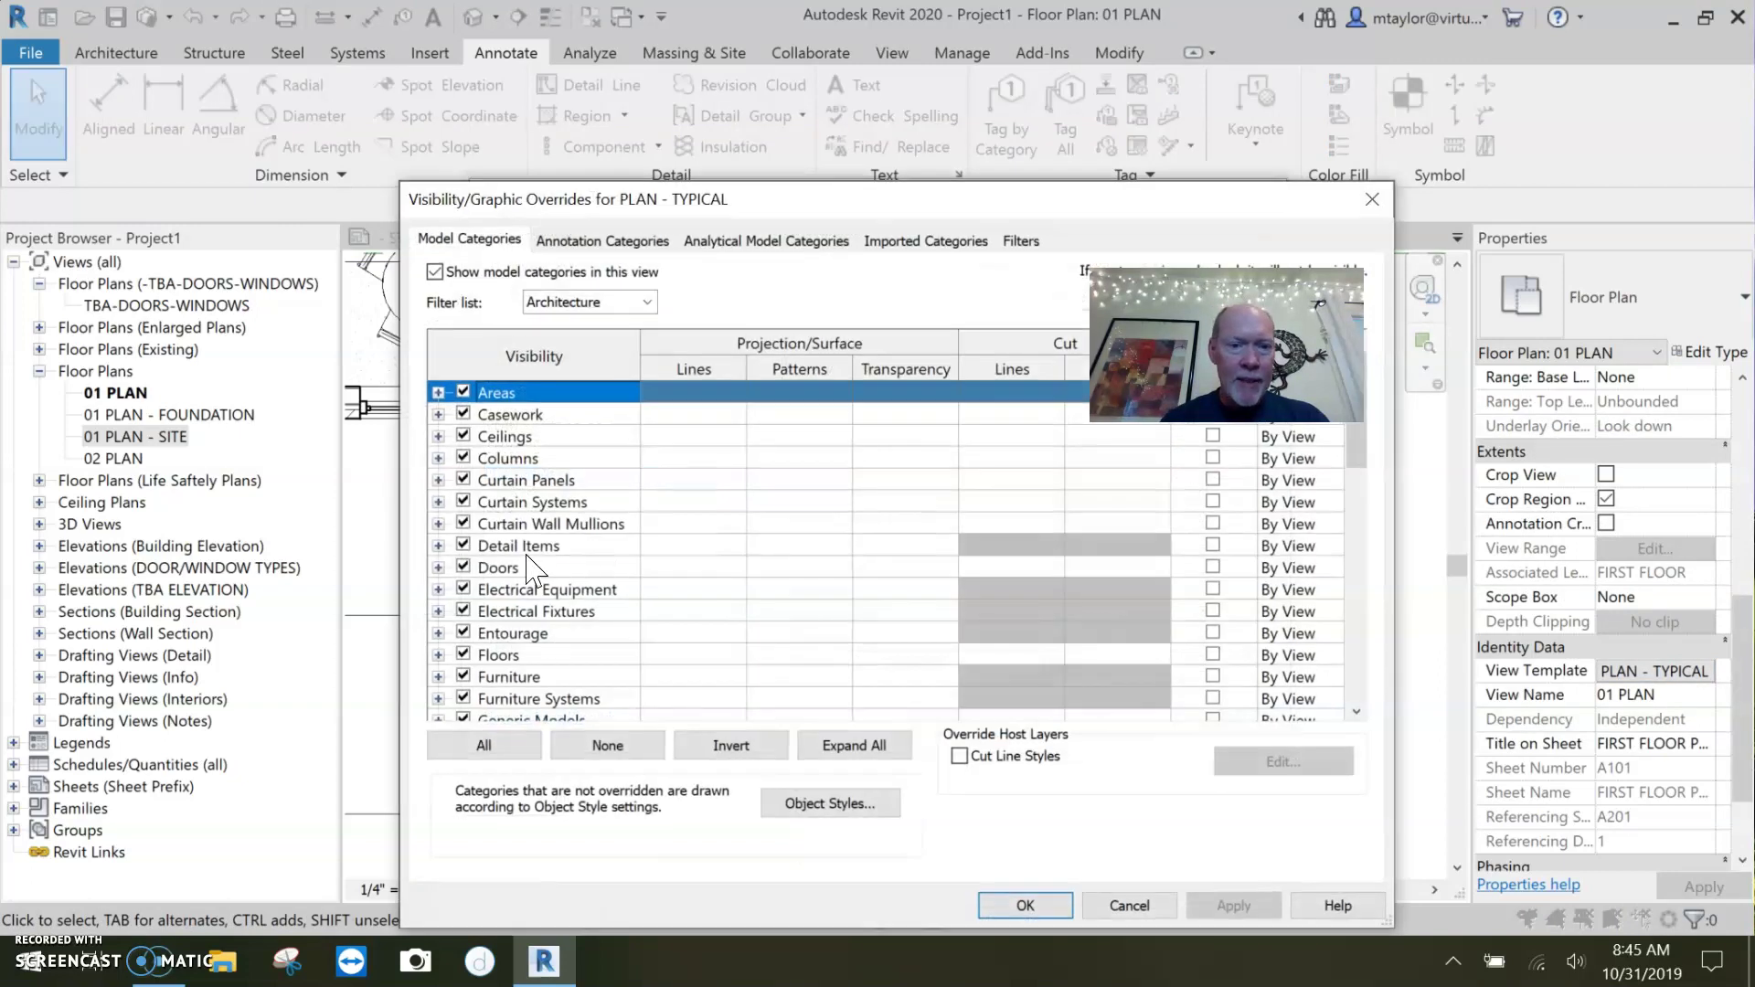
pyautogui.scroll(-5, 509, 603)
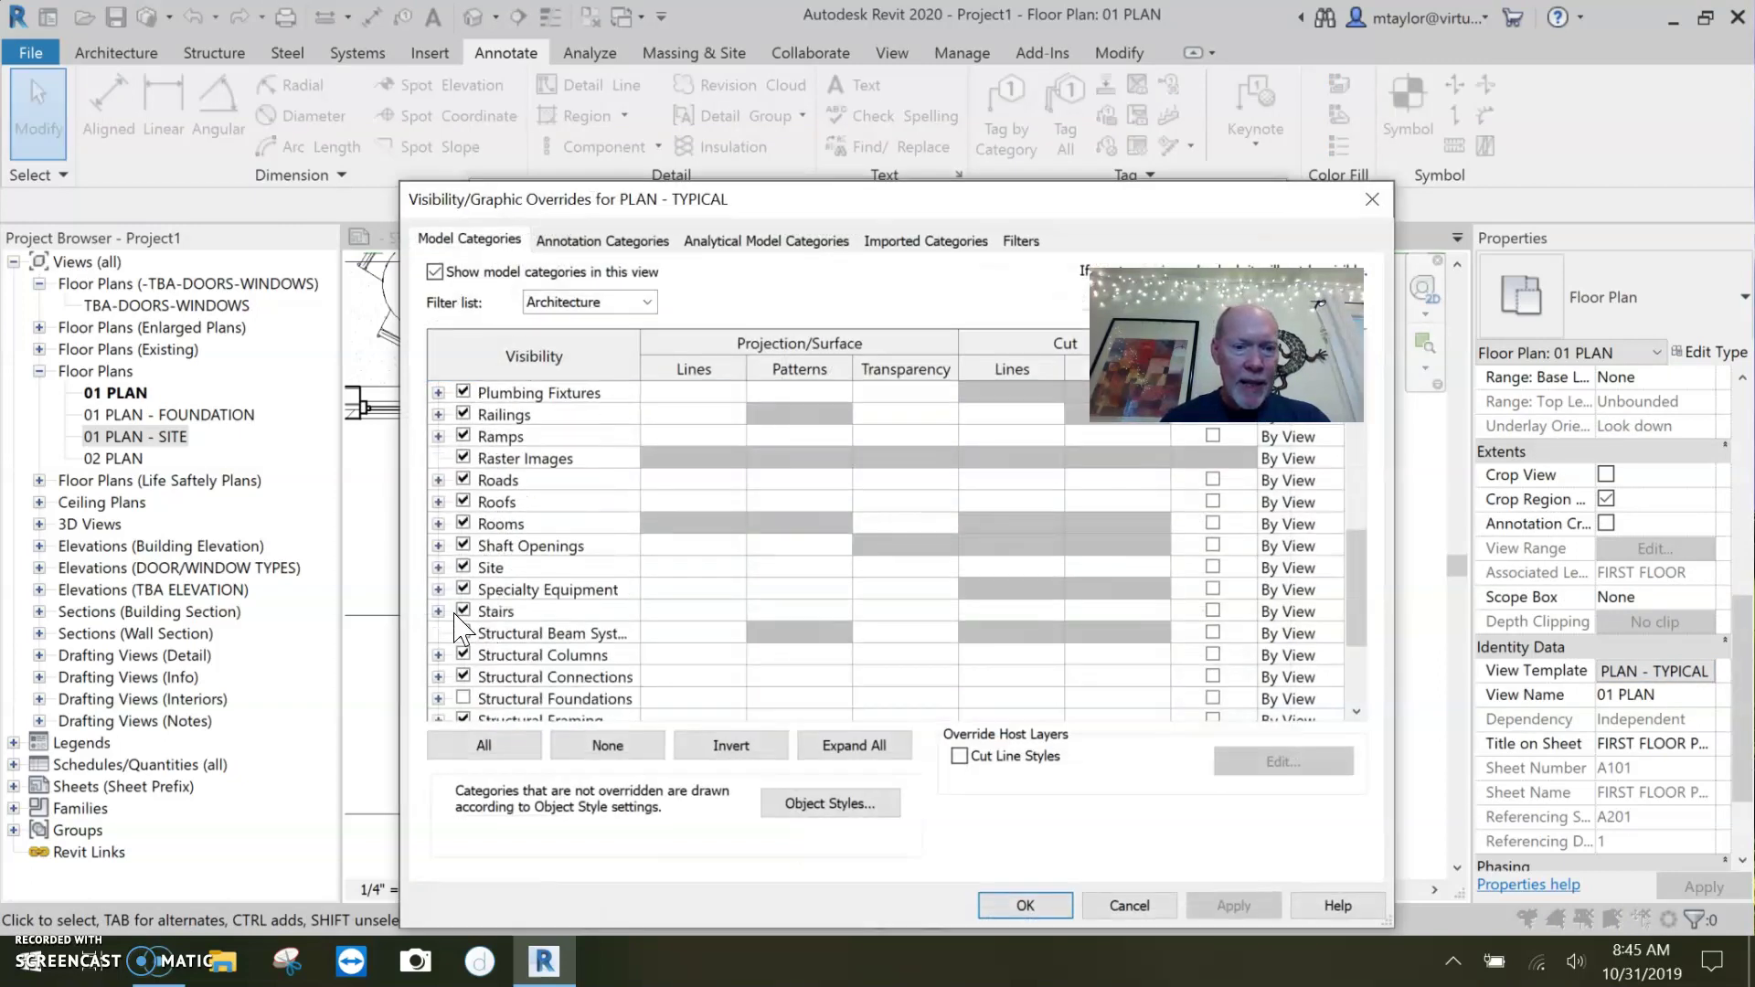
pyautogui.click(438, 568)
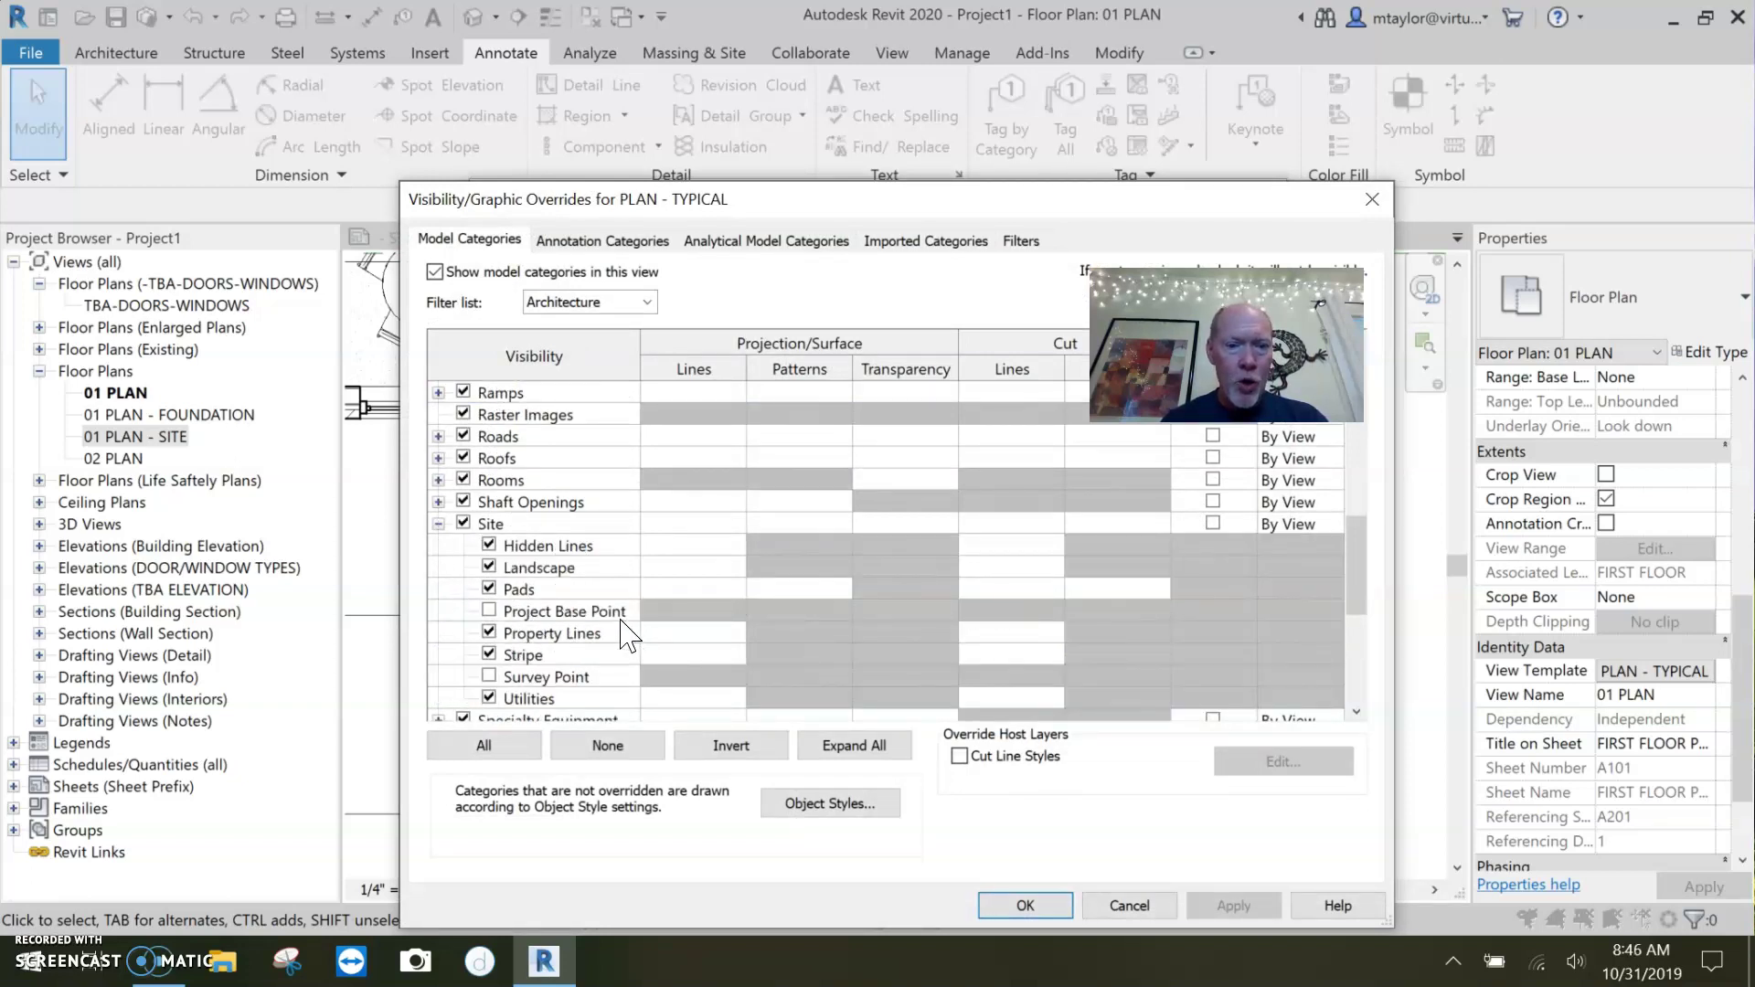
pyautogui.scroll(-4, 568, 639)
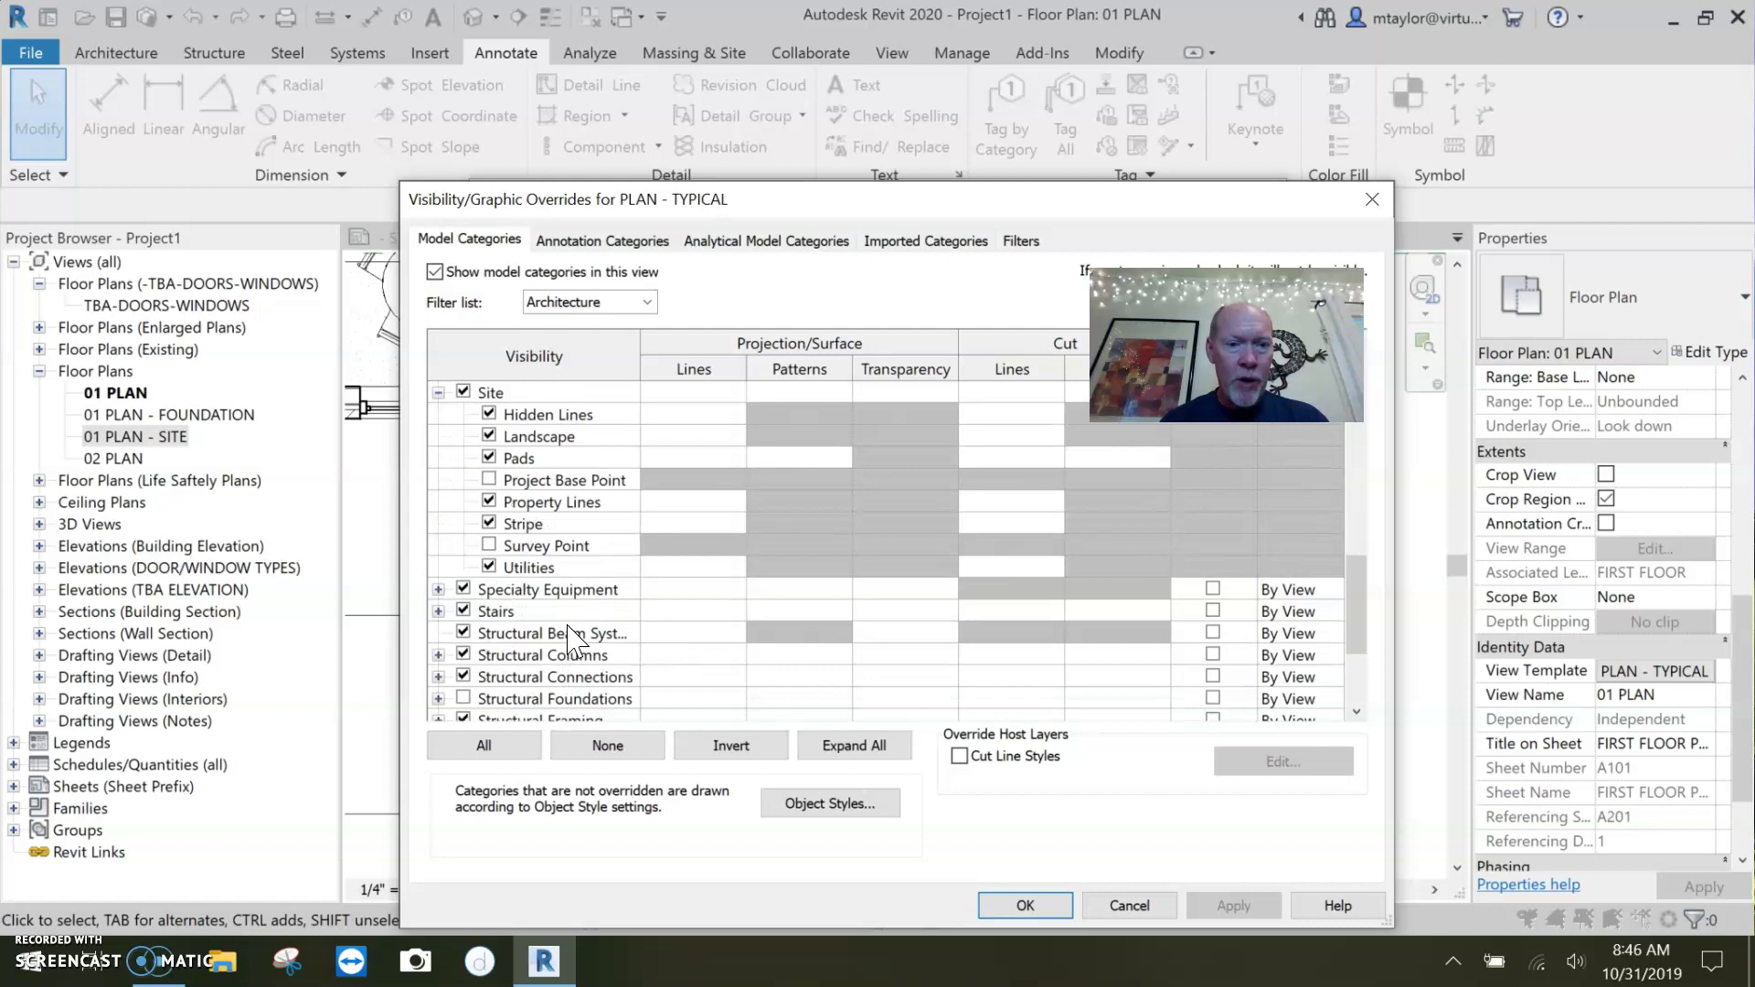
pyautogui.scroll(-3, 562, 649)
pyautogui.click(438, 634)
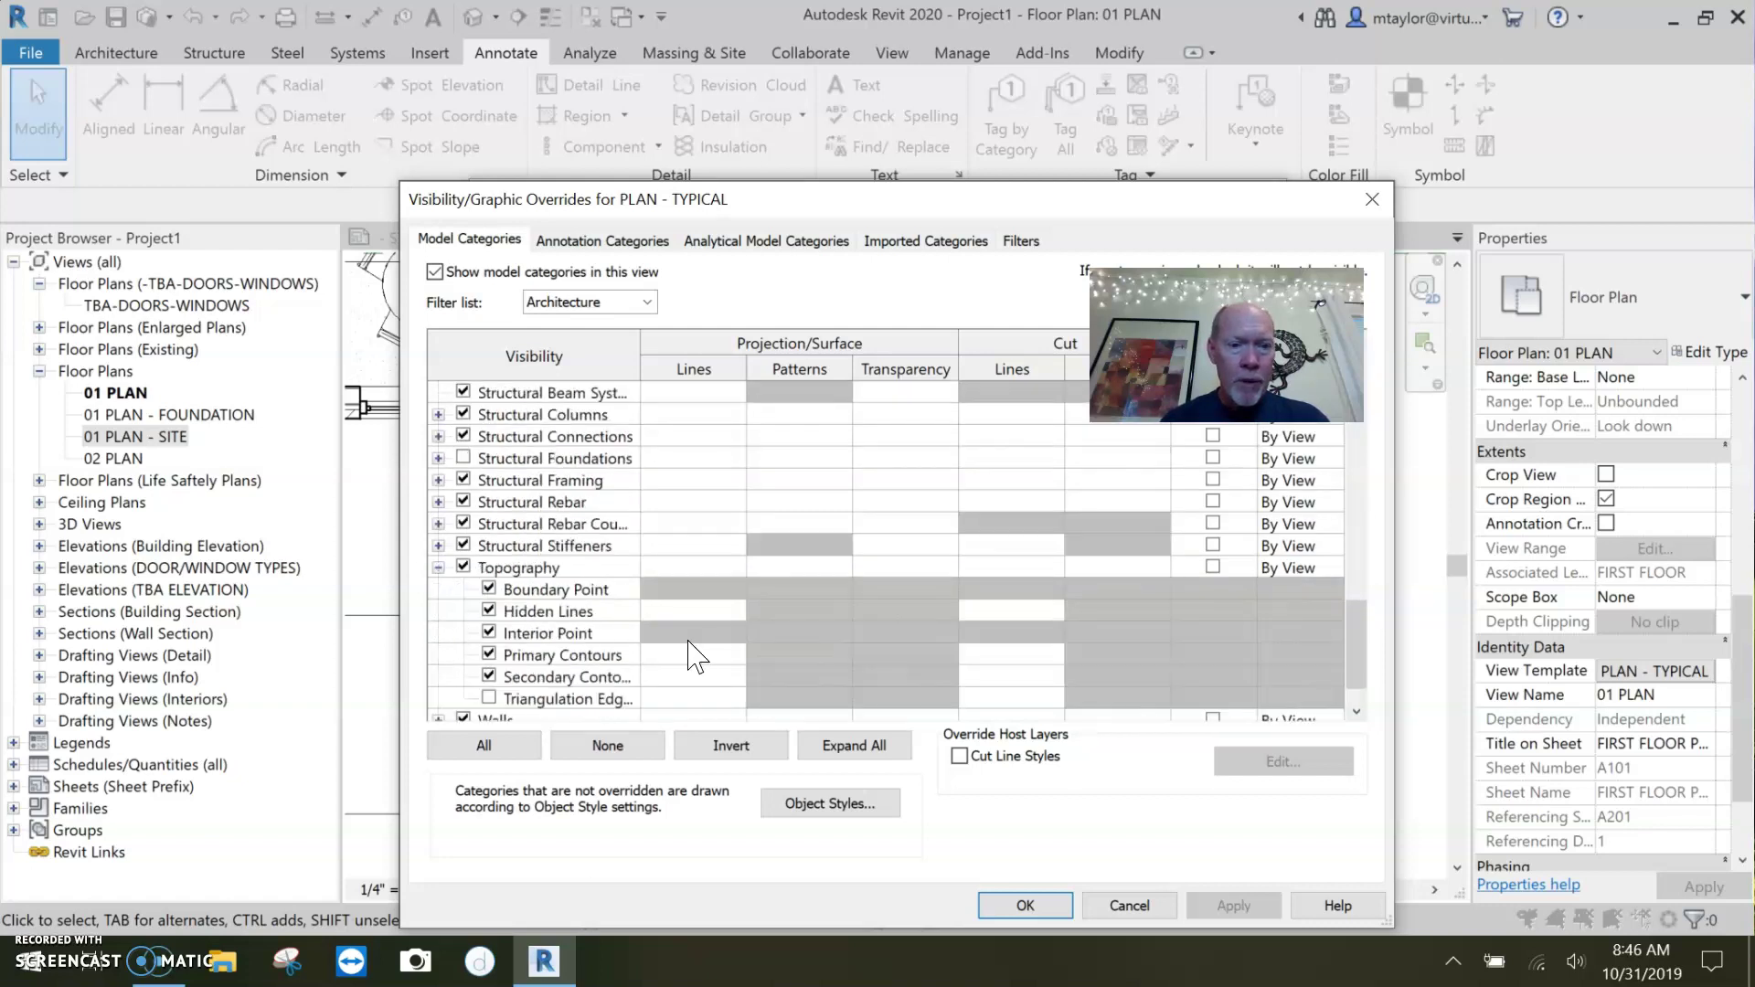
pyautogui.click(1025, 905)
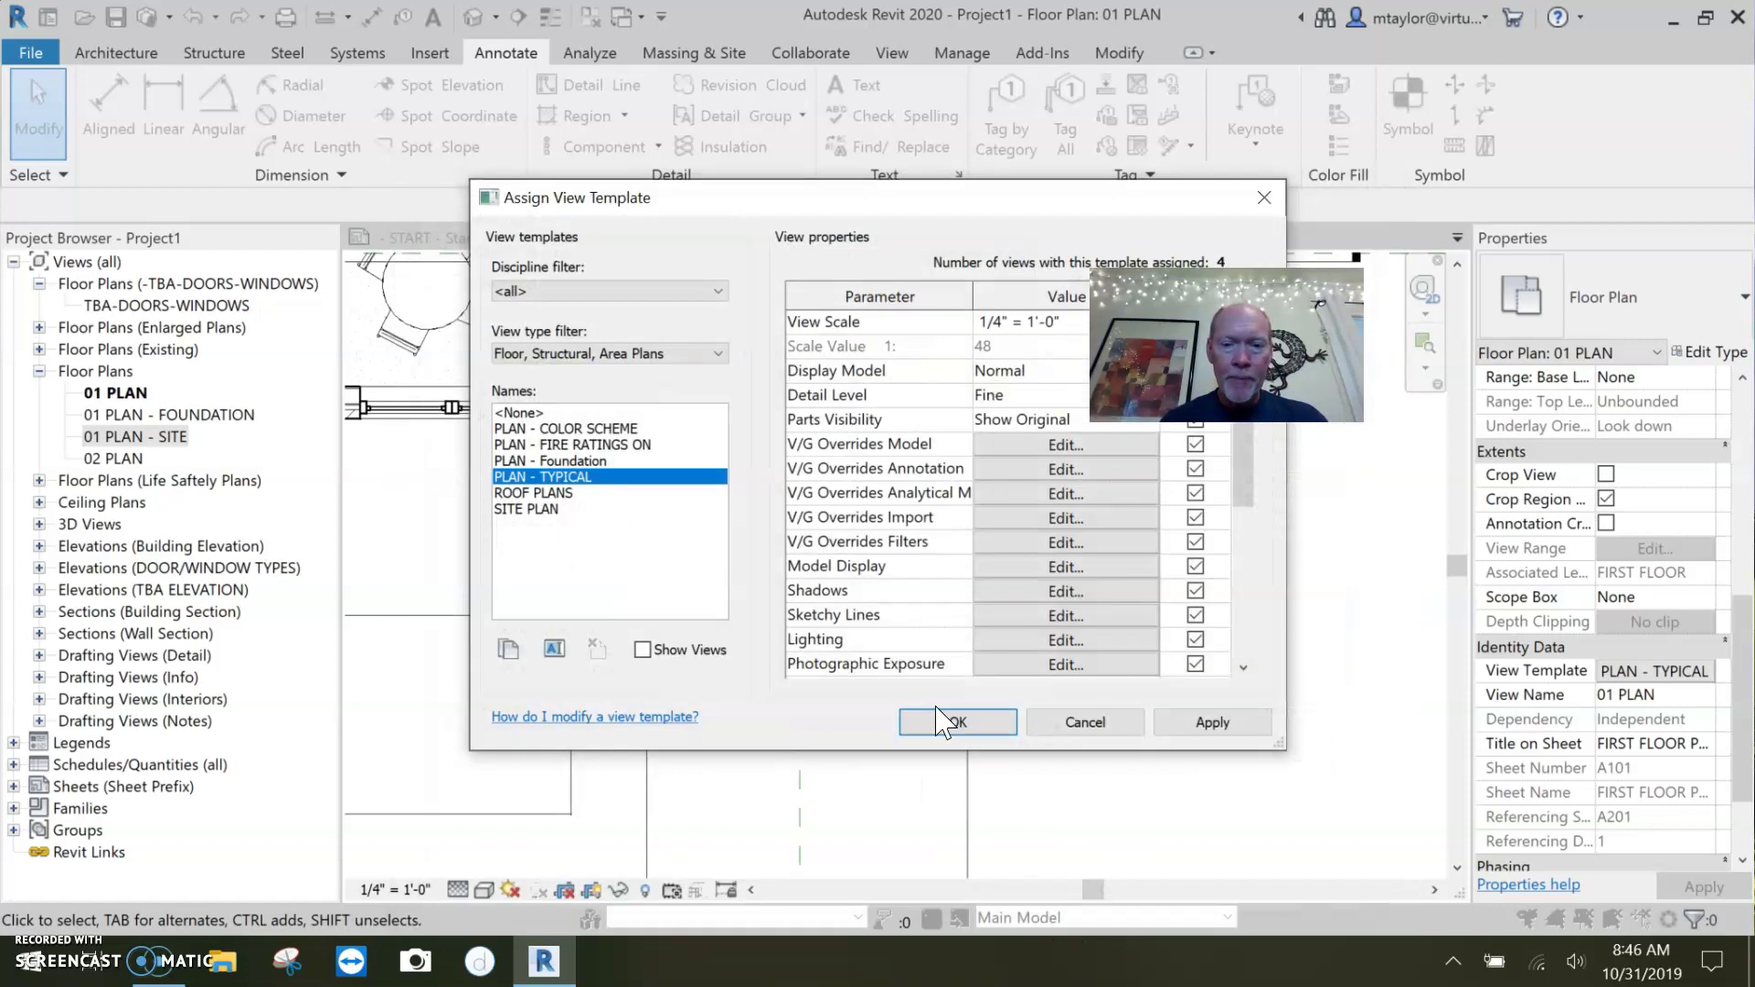
pyautogui.click(958, 728)
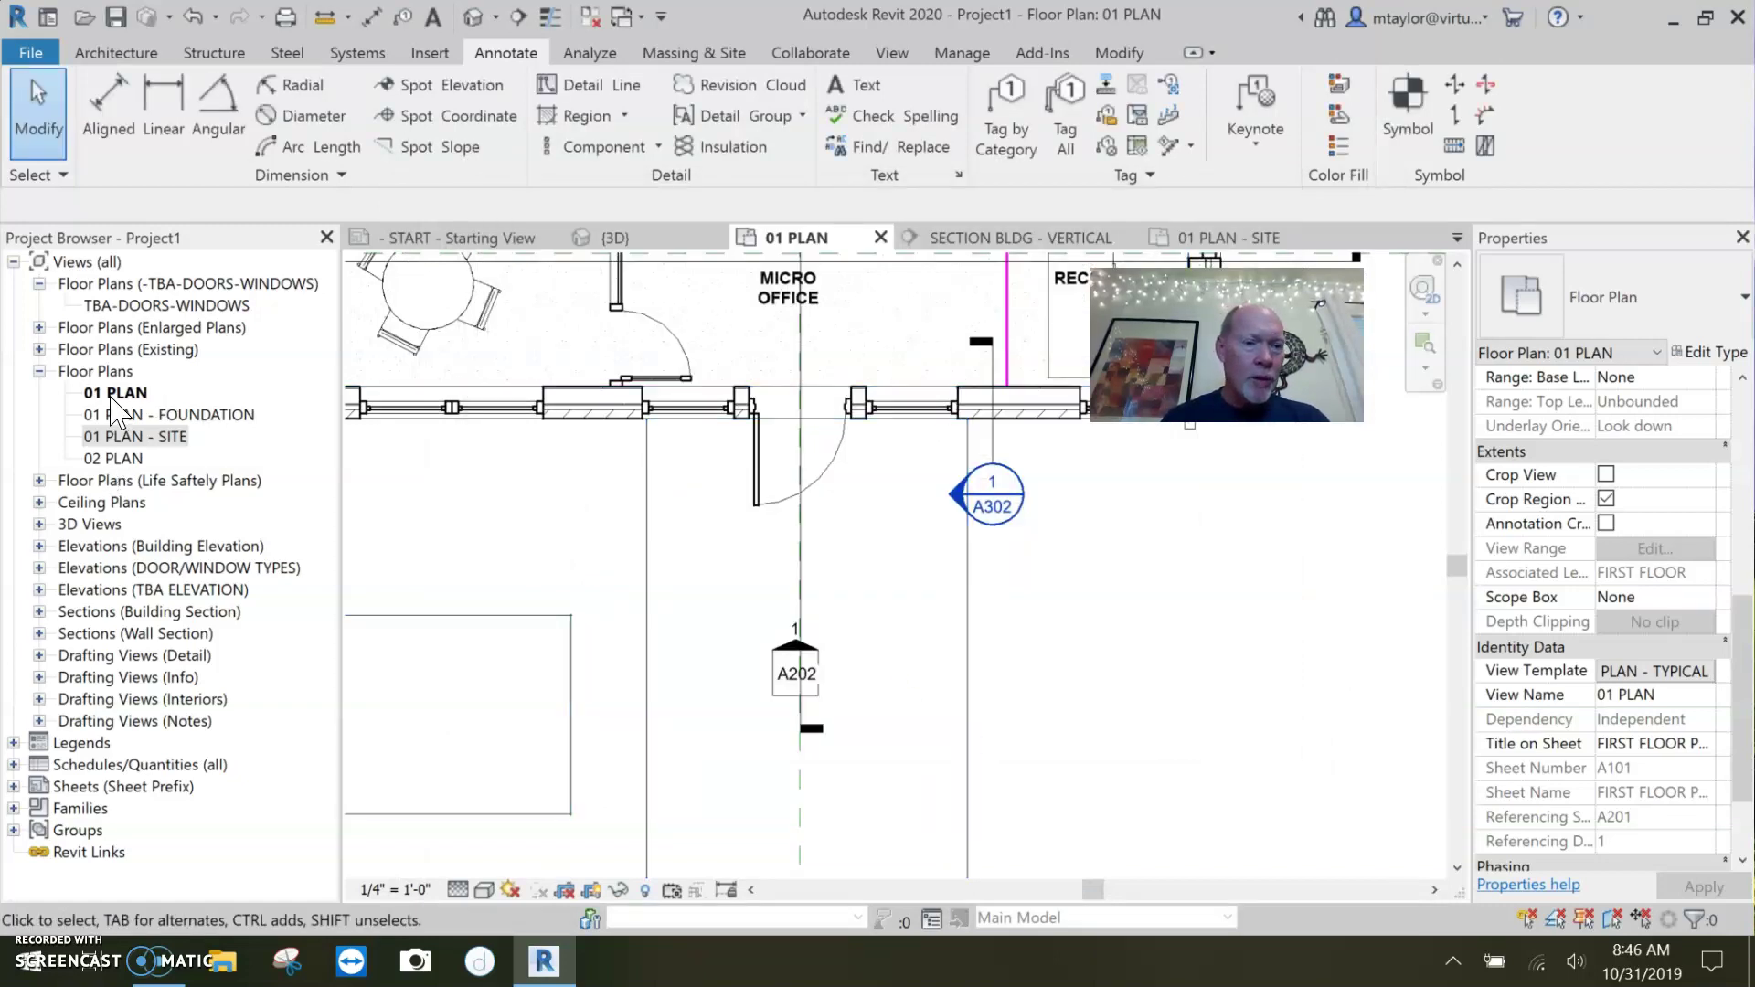
# - In 01 PLAN - SITE, remove the entrance canopy roof and the main standing seam roof from the view
pyautogui.doubleClick(131, 437)
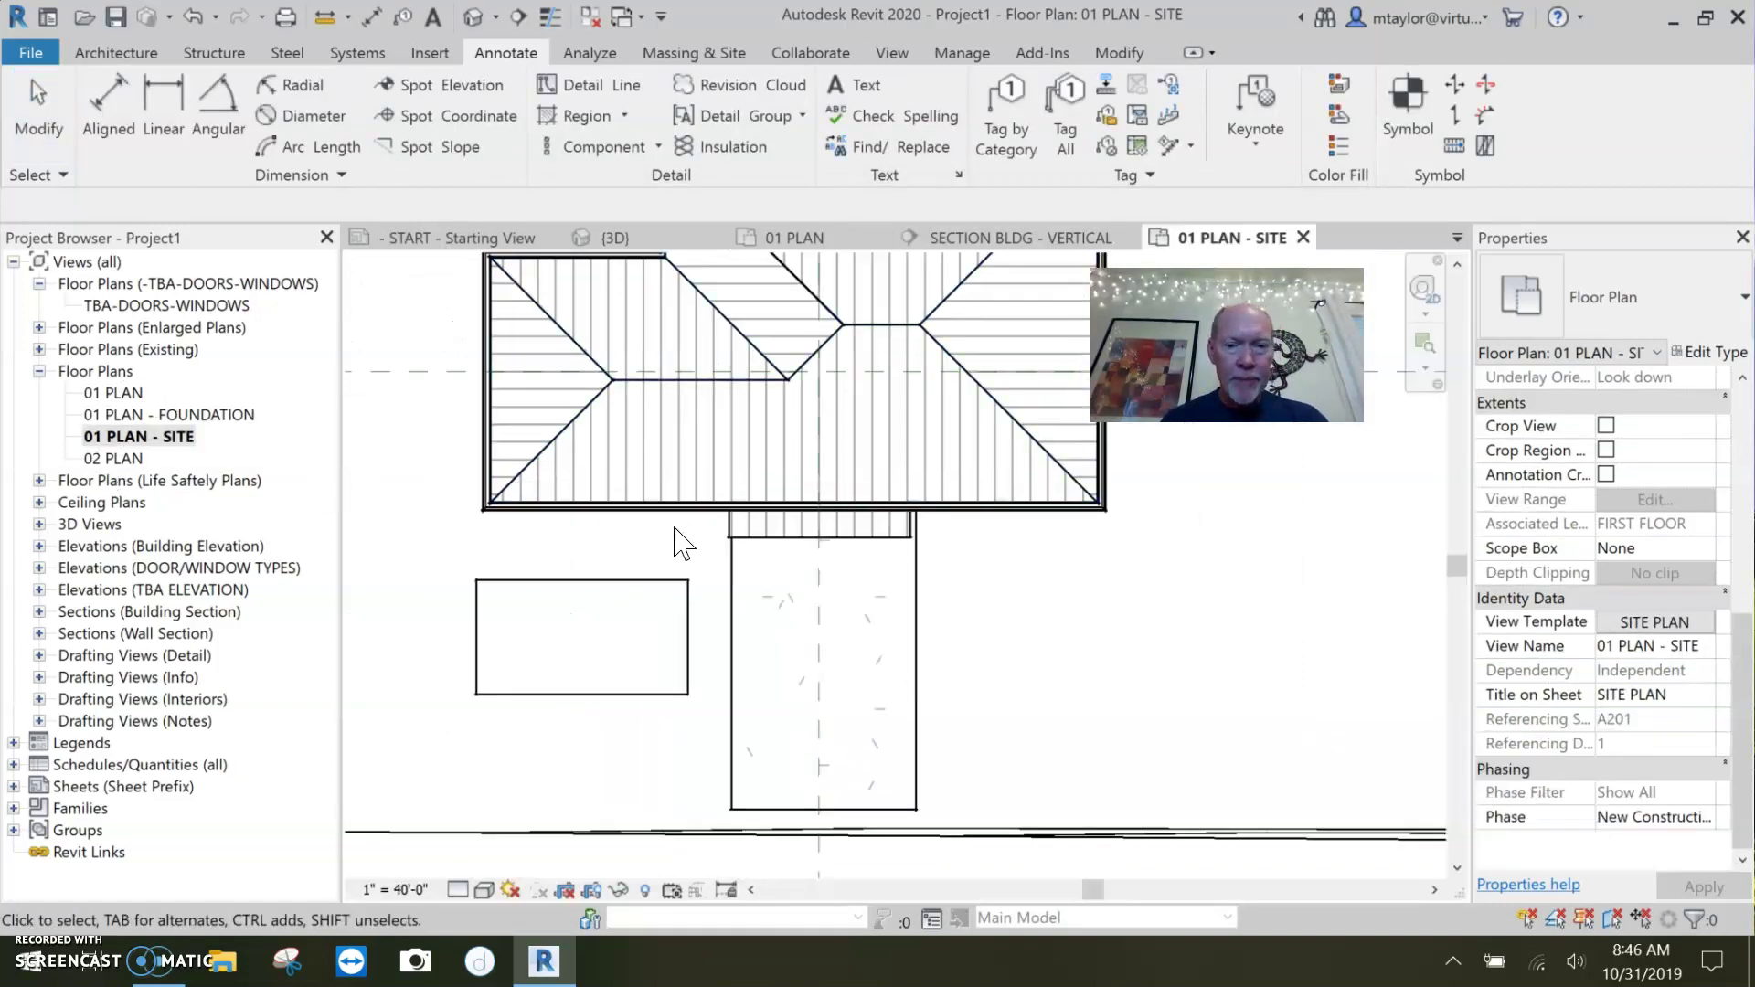
pyautogui.click(760, 541)
pyautogui.press('Delete')
pyautogui.scroll(3, 768, 553)
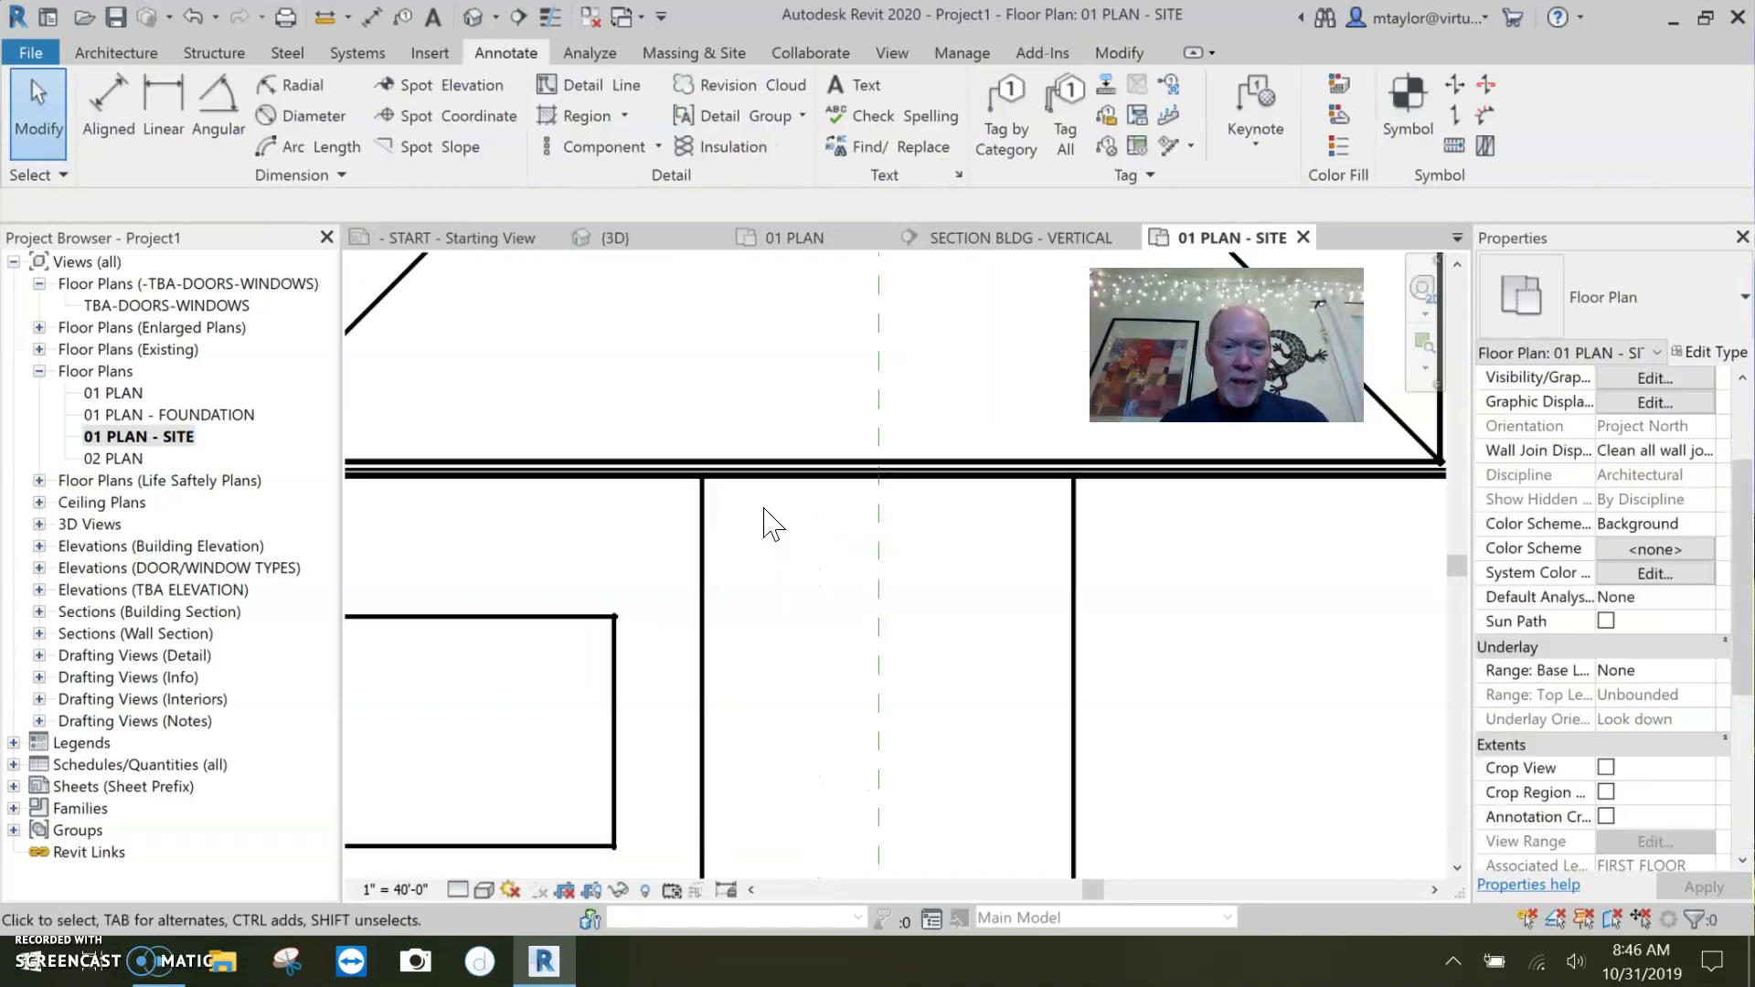
pyautogui.click(766, 450)
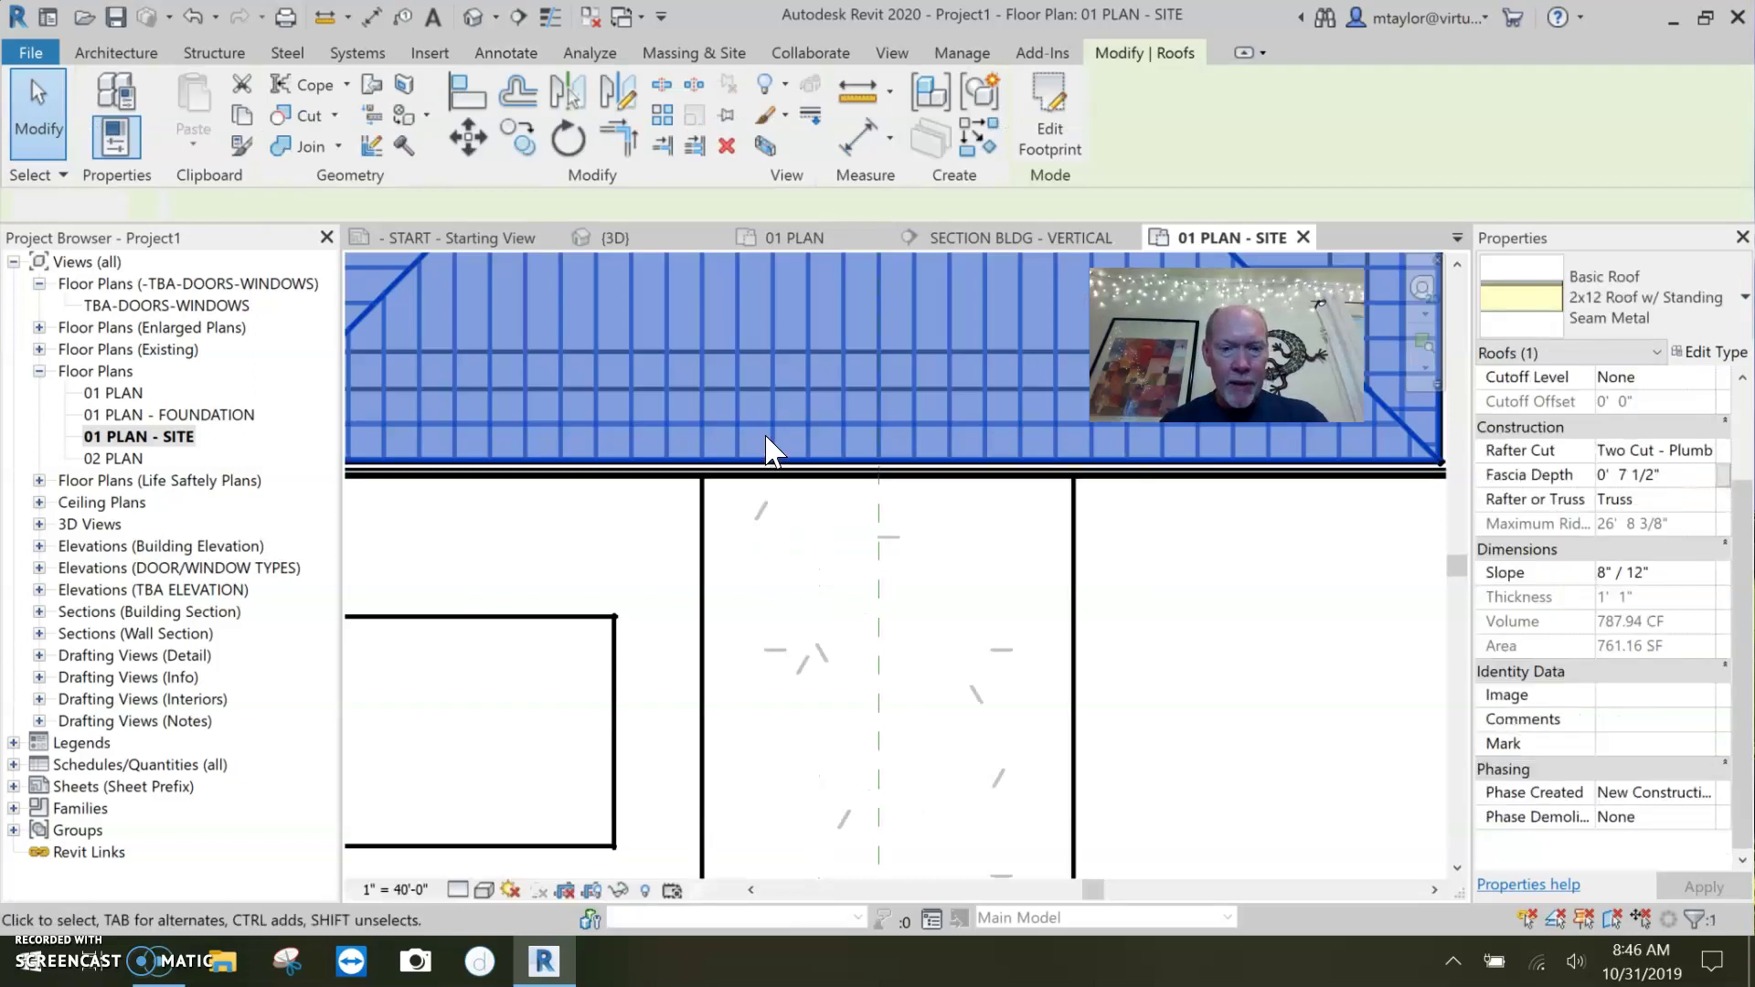
pyautogui.press('Delete')
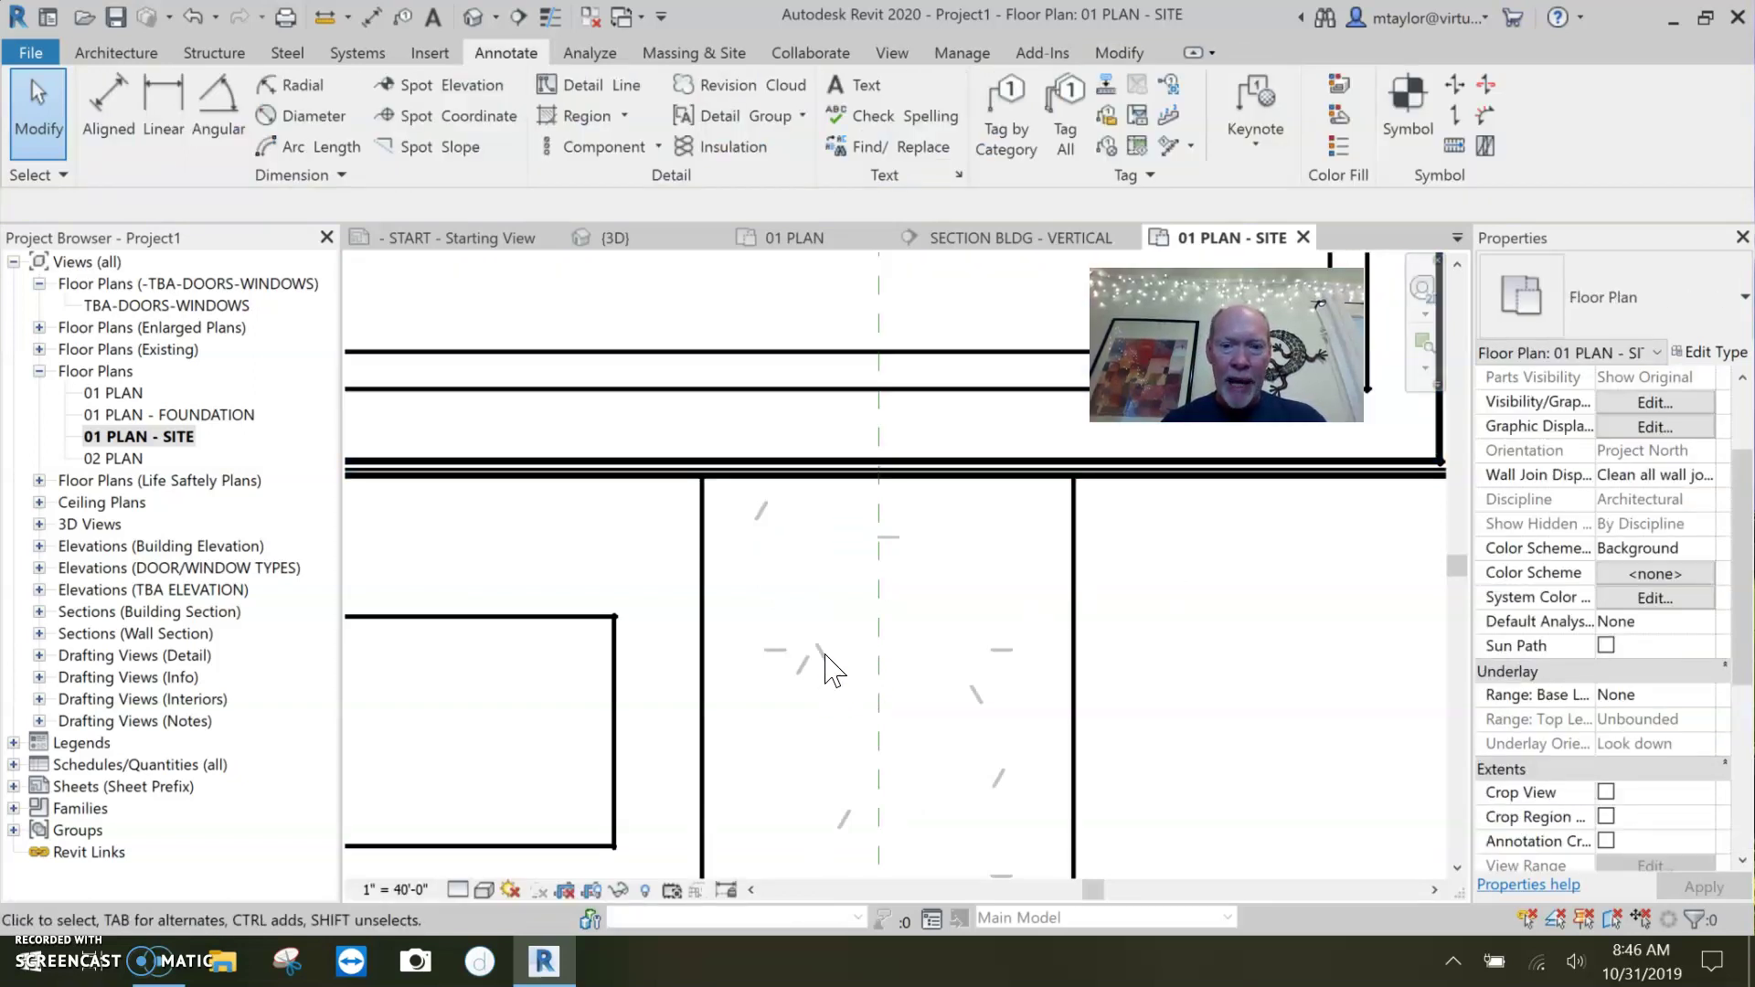
# - Remove the main roof's gutter, fascia and soffit from the 01 PLAN - SITE view to expose the pad's building edge
pyautogui.scroll(-2, 827, 672)
pyautogui.click(1074, 547)
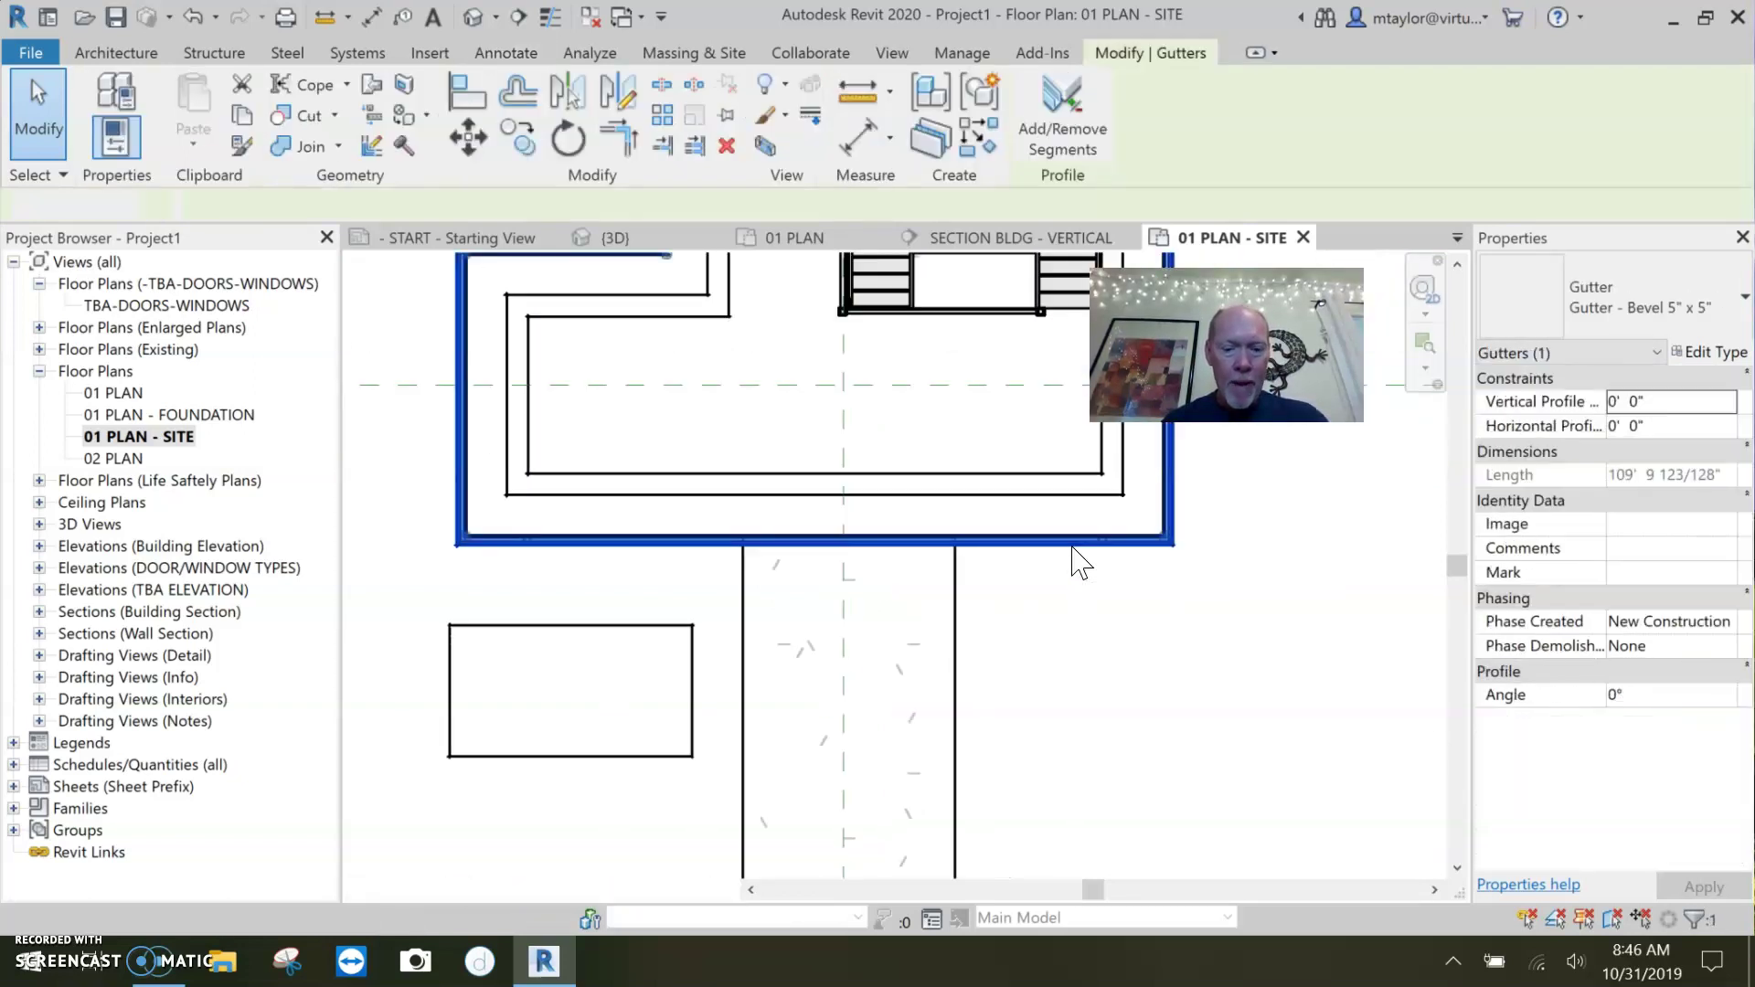
pyautogui.press('Delete')
pyautogui.click(996, 549)
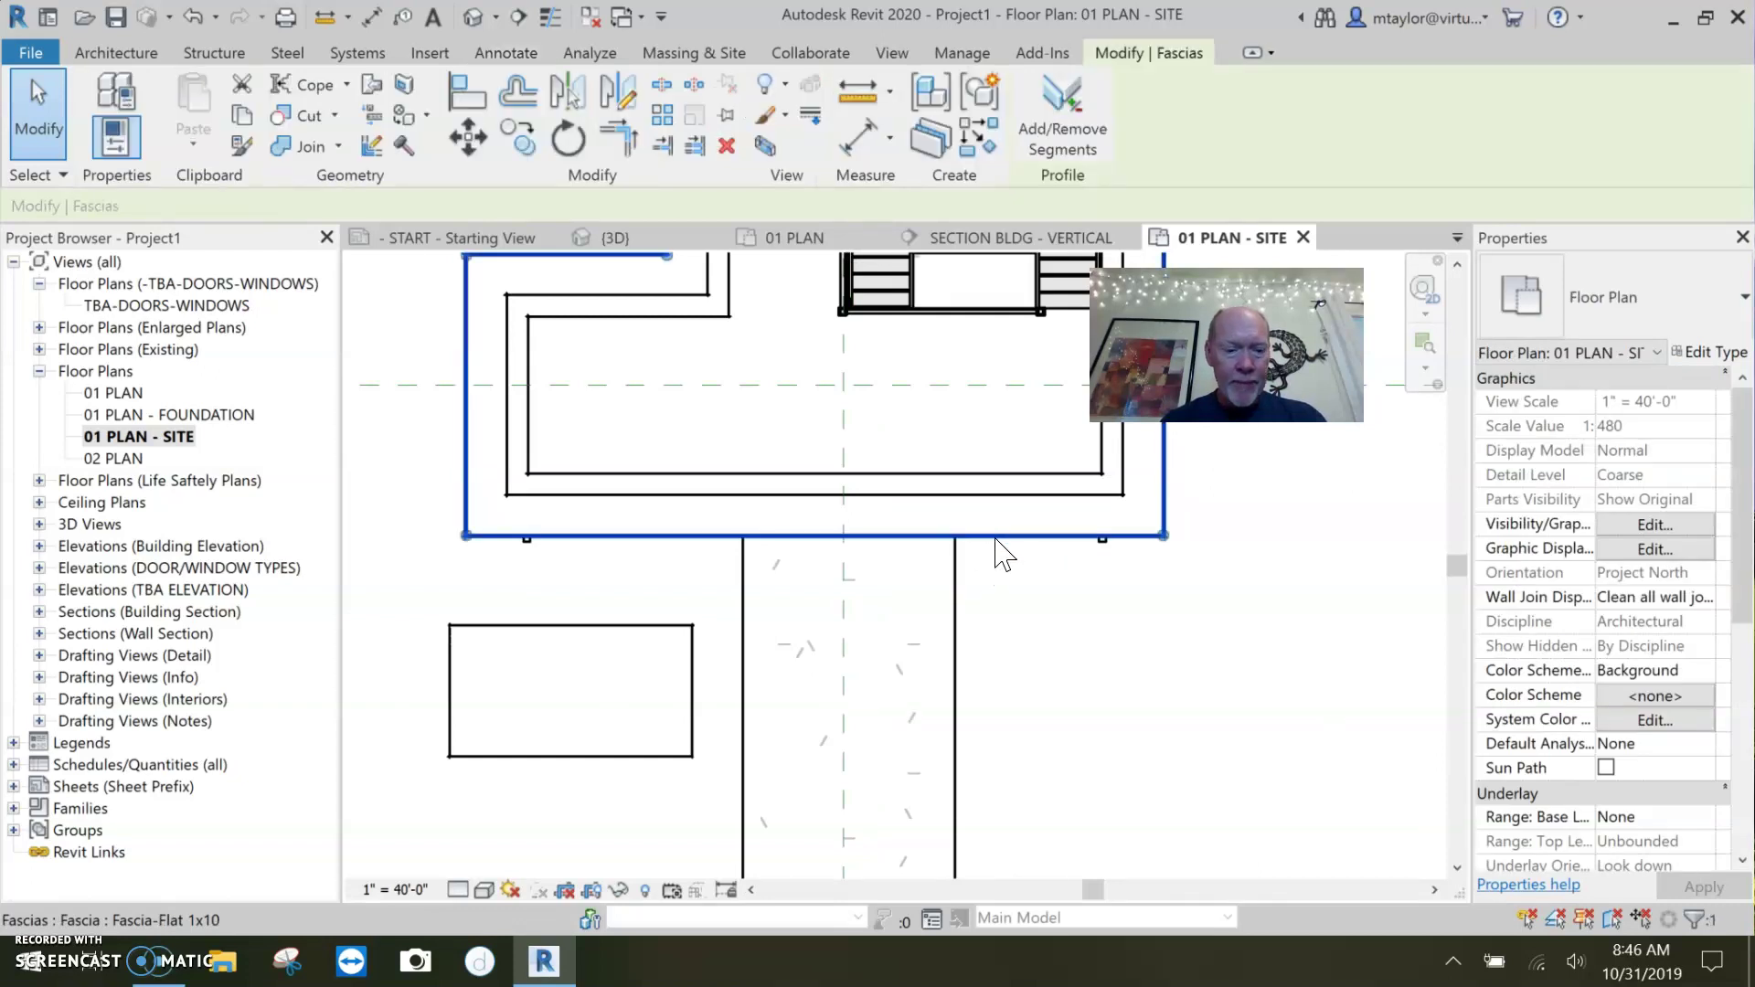
pyautogui.press('Delete')
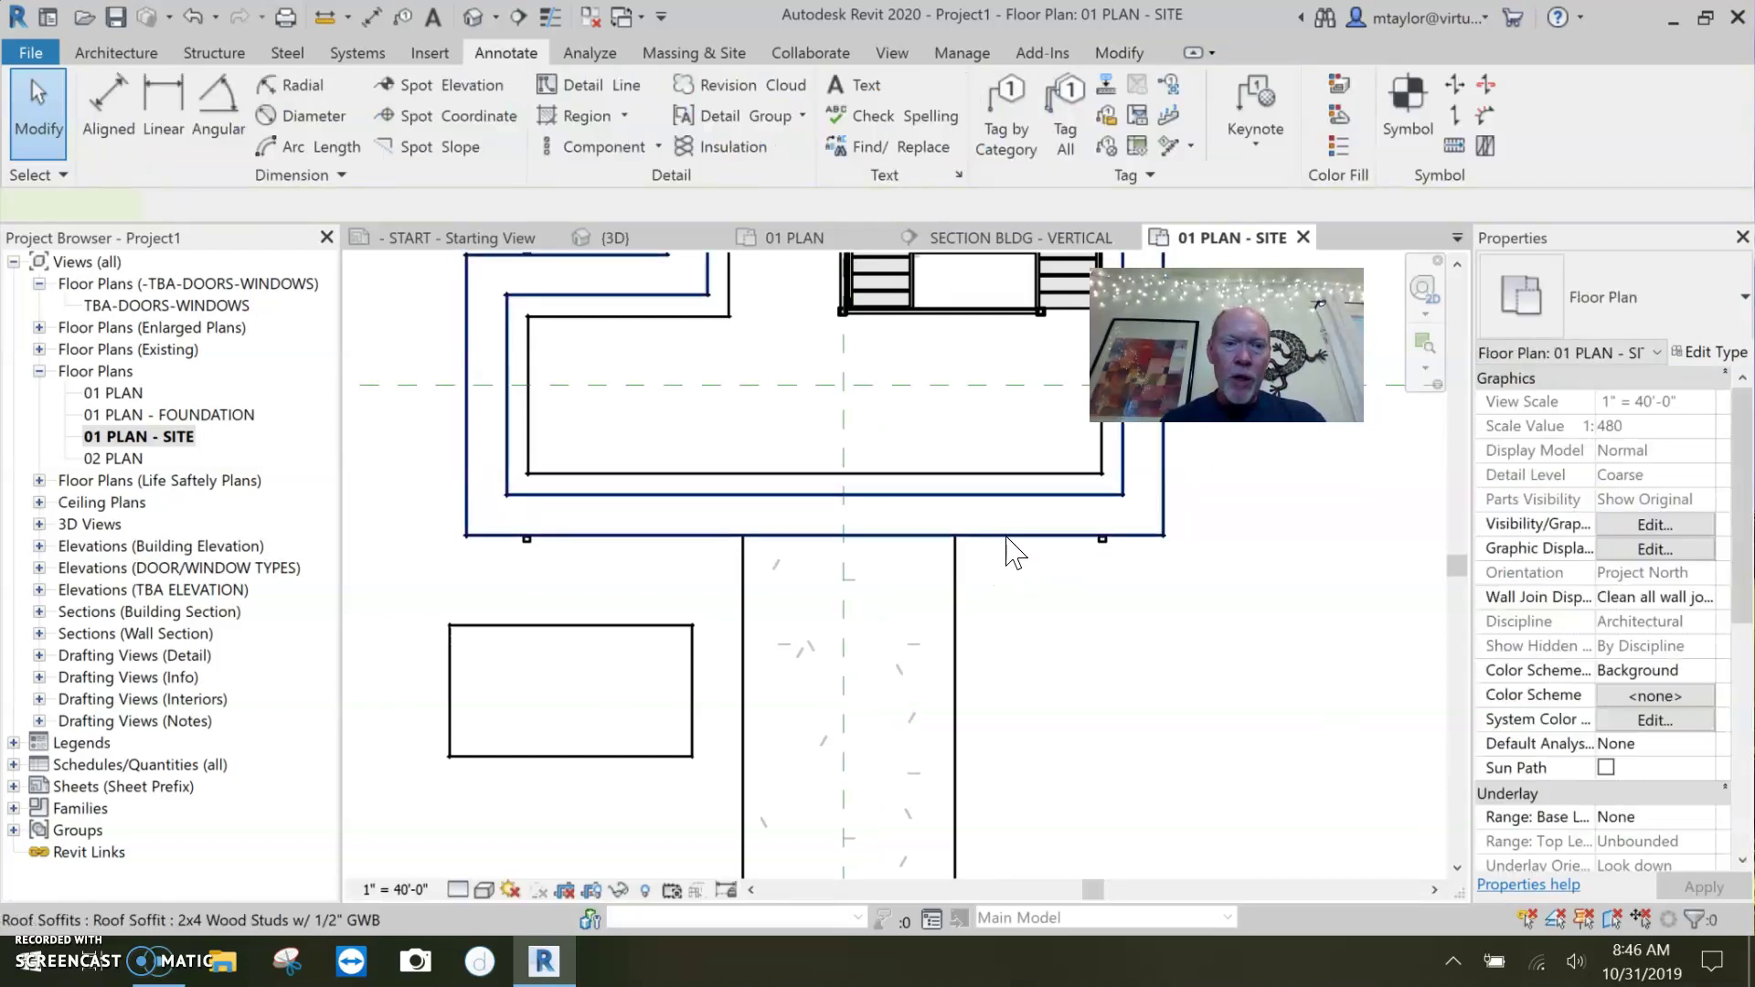
pyautogui.click(1010, 548)
pyautogui.press('Delete')
# - Place a Target spot elevation with a shouldered leader on the entrance pad near its corner at the building wall
pyautogui.scroll(2, 809, 548)
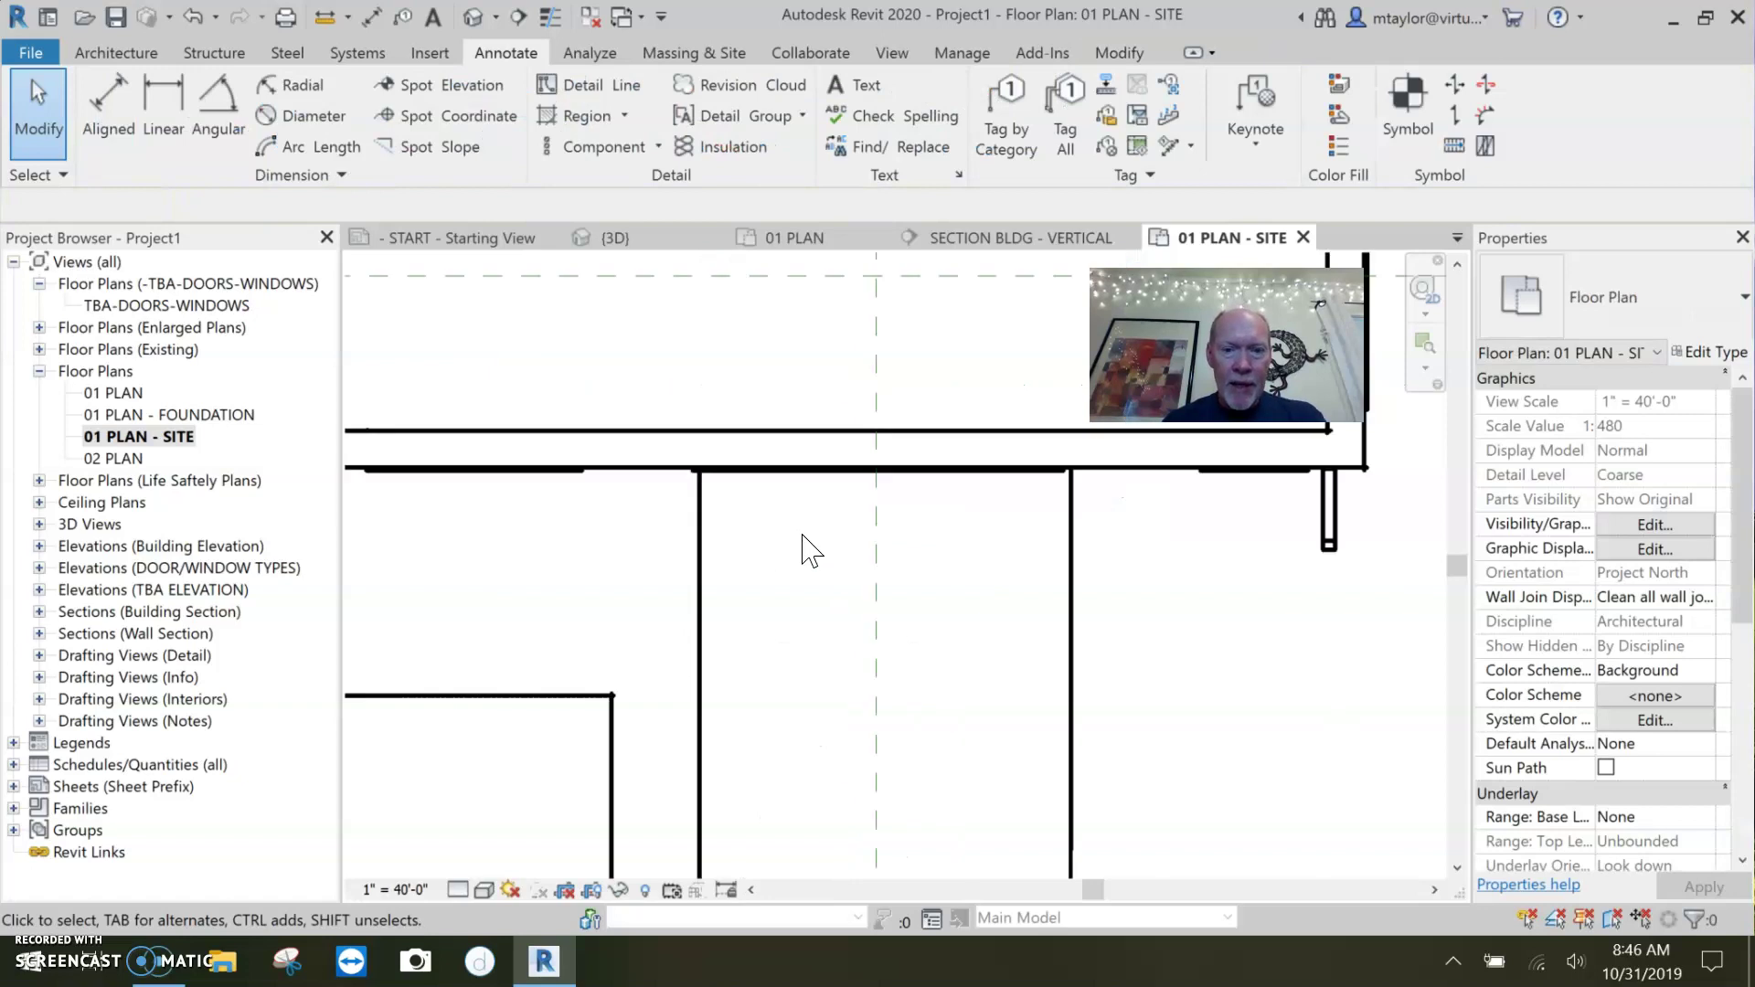
pyautogui.click(429, 84)
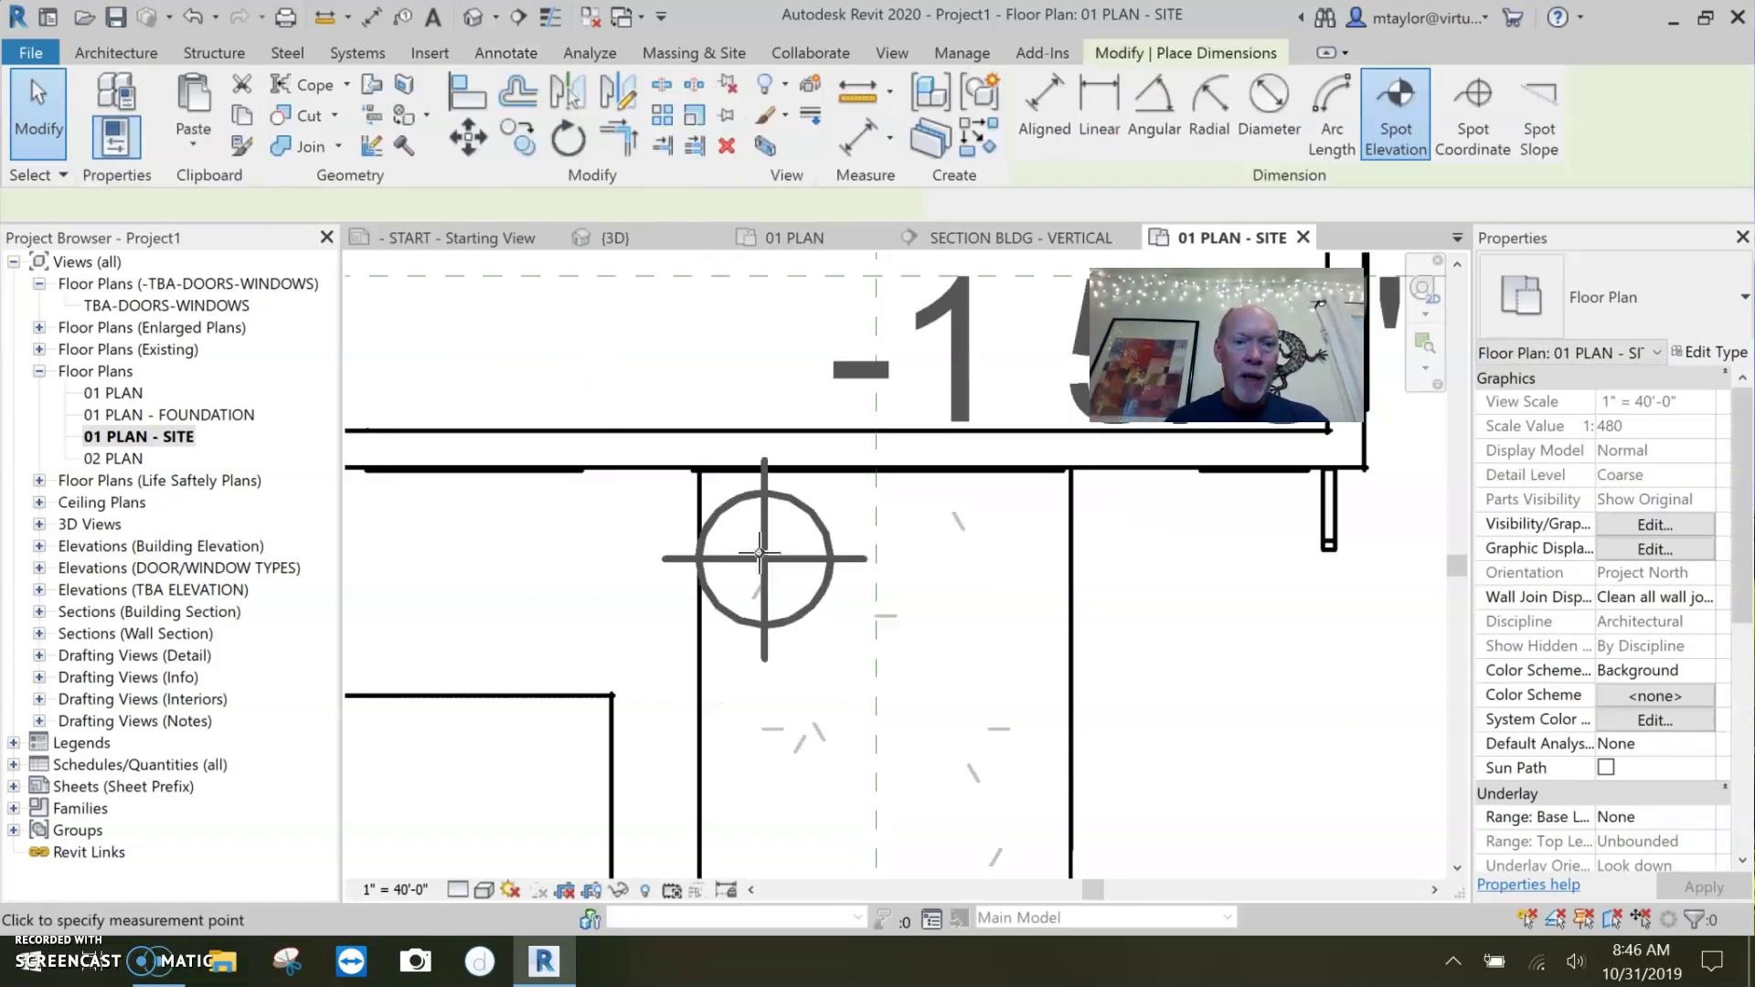
pyautogui.scroll(-3, 760, 553)
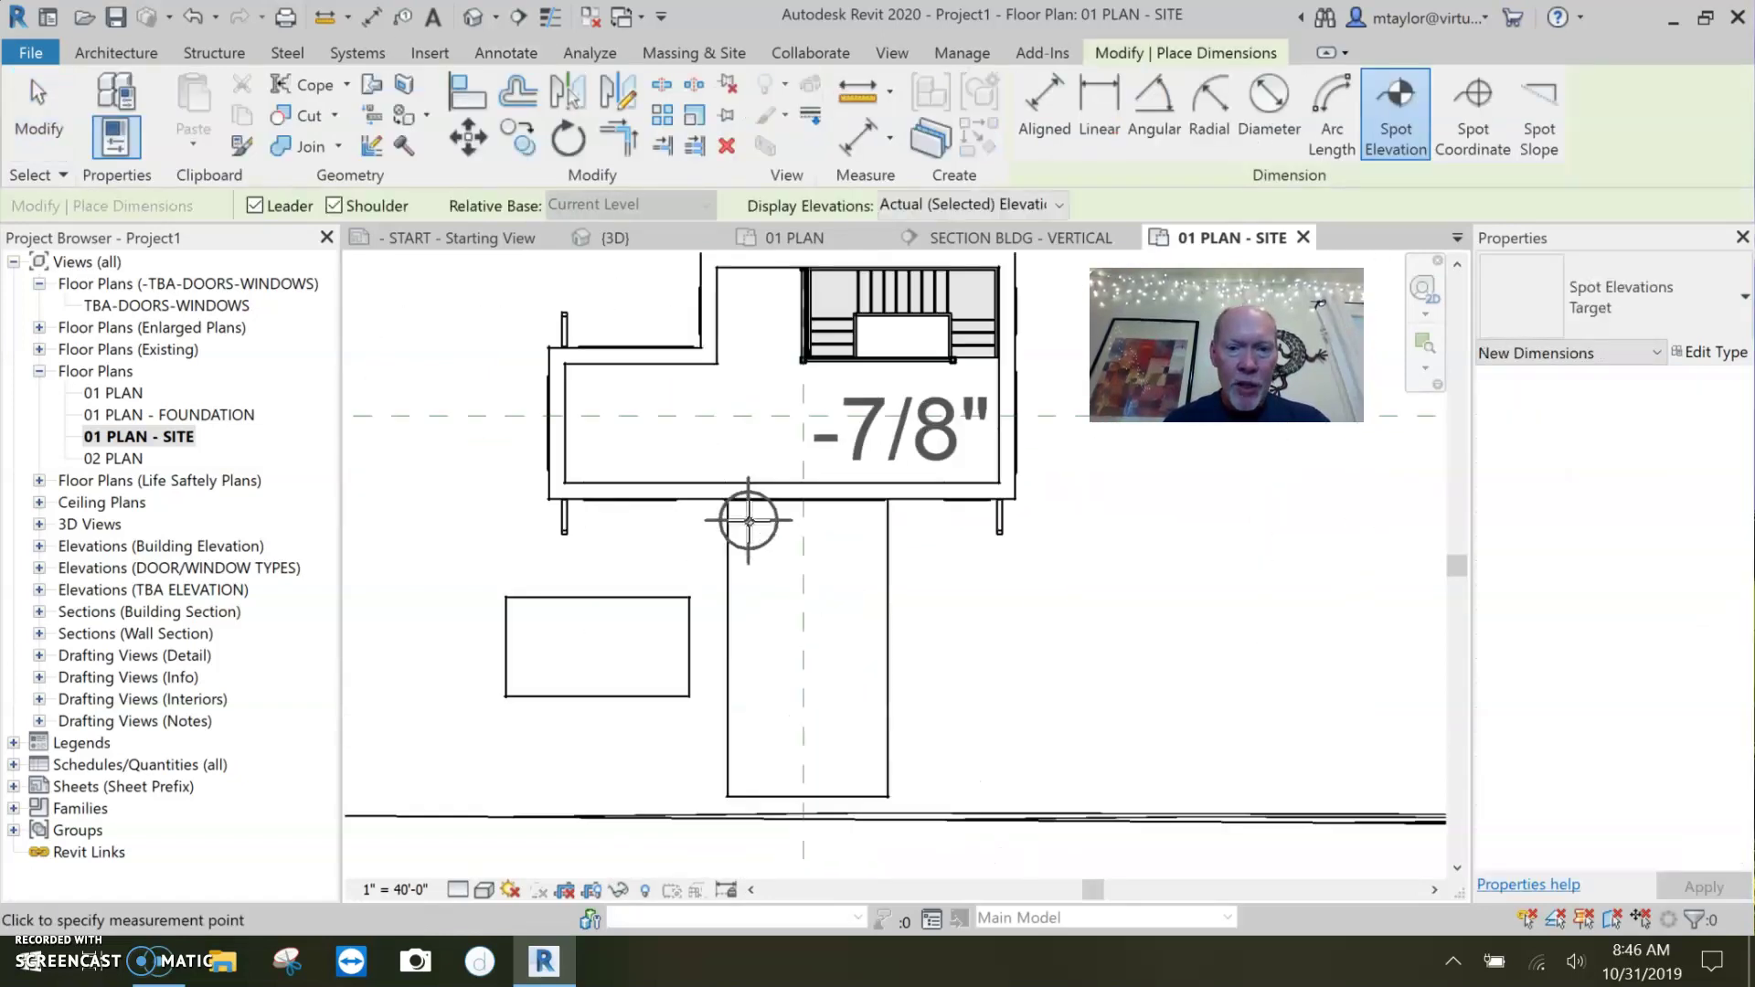
pyautogui.scroll(2, 748, 521)
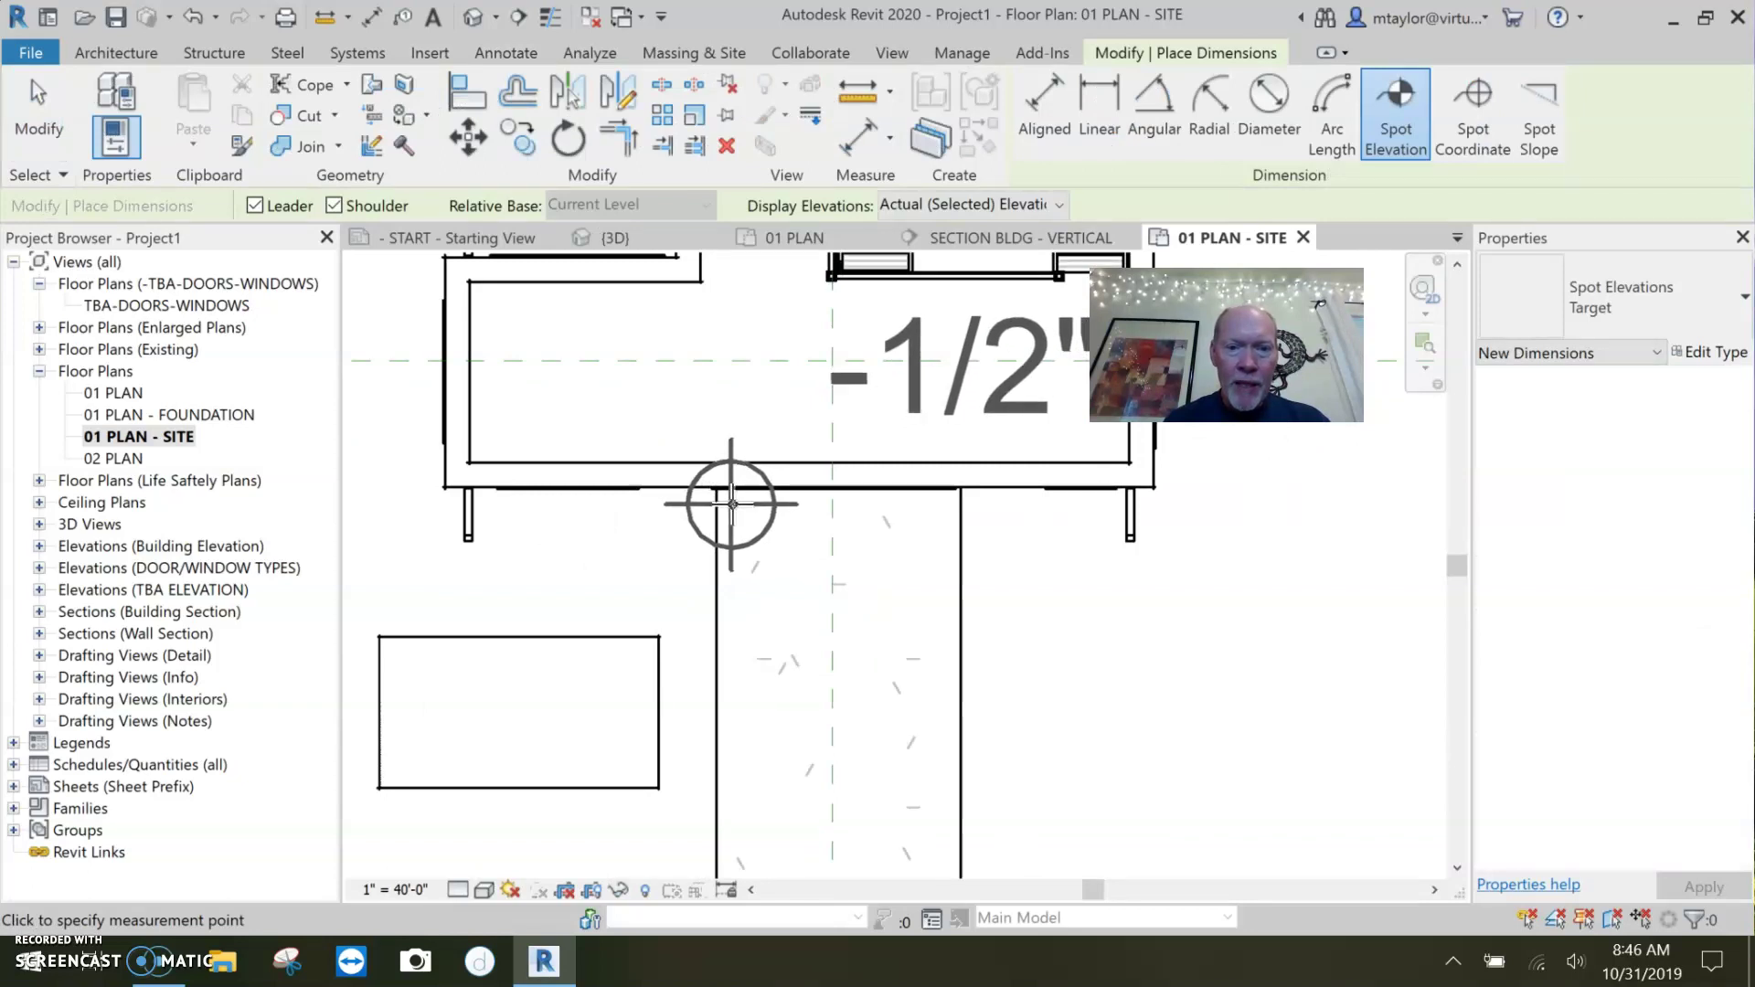
pyautogui.click(731, 503)
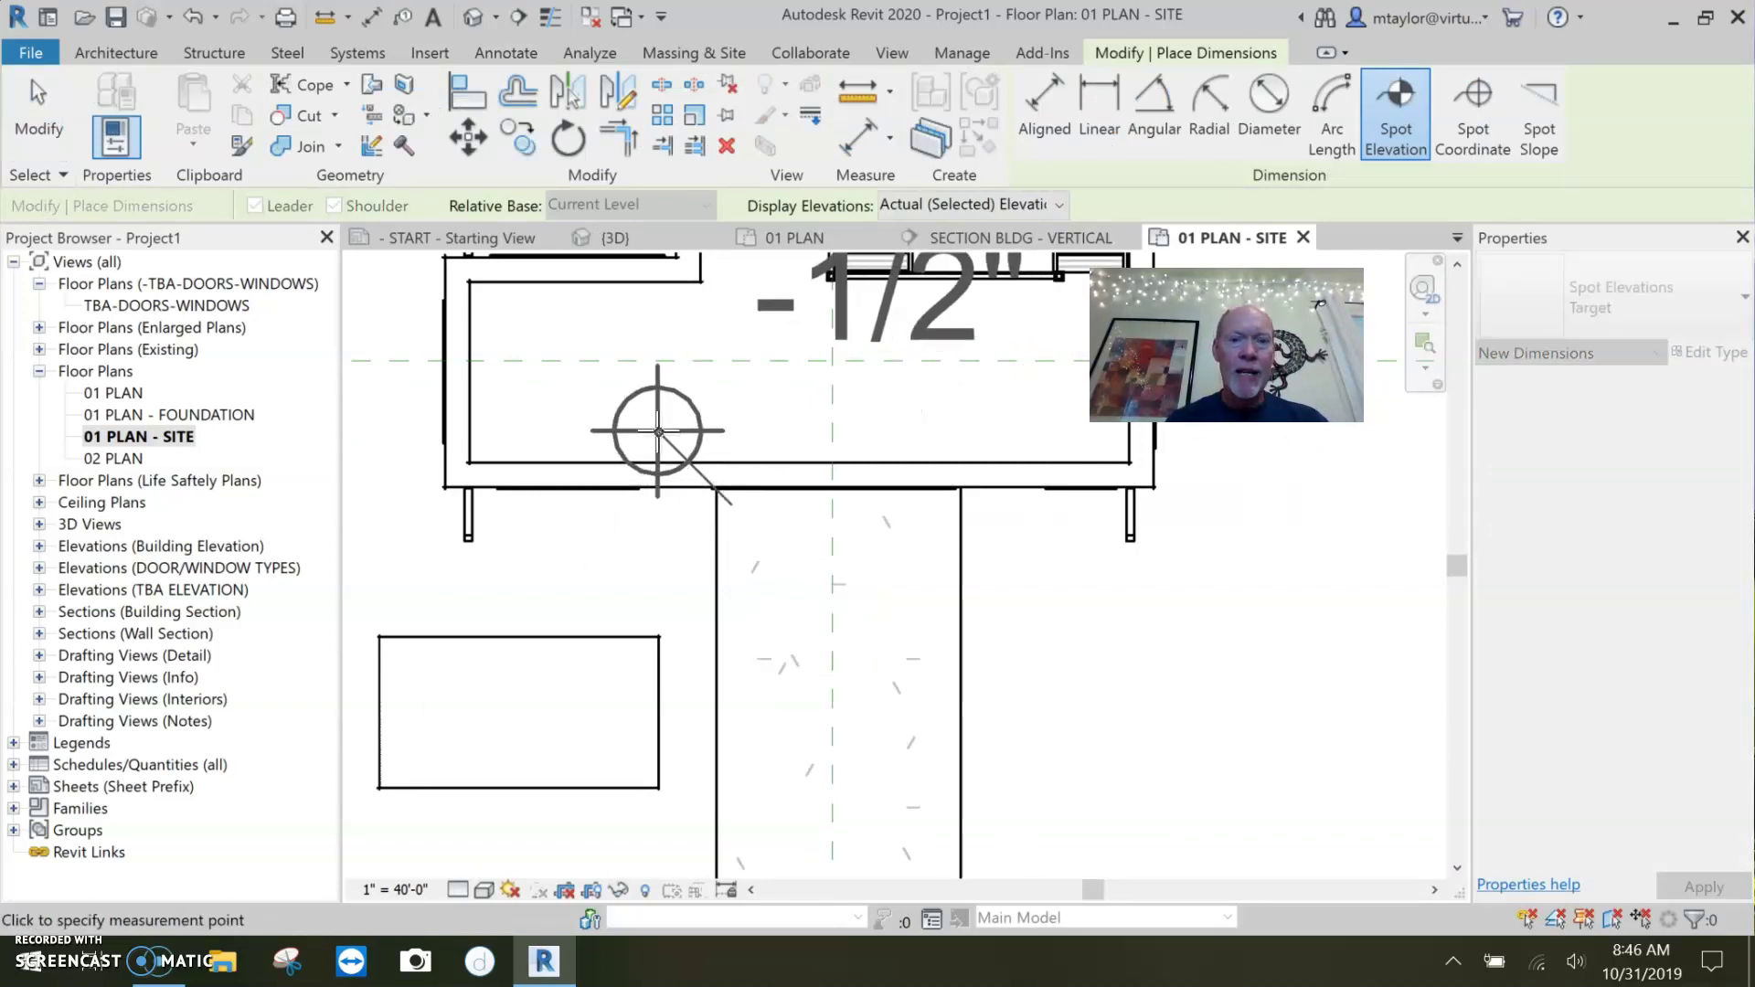
pyautogui.click(574, 428)
pyautogui.scroll(-2, 795, 458)
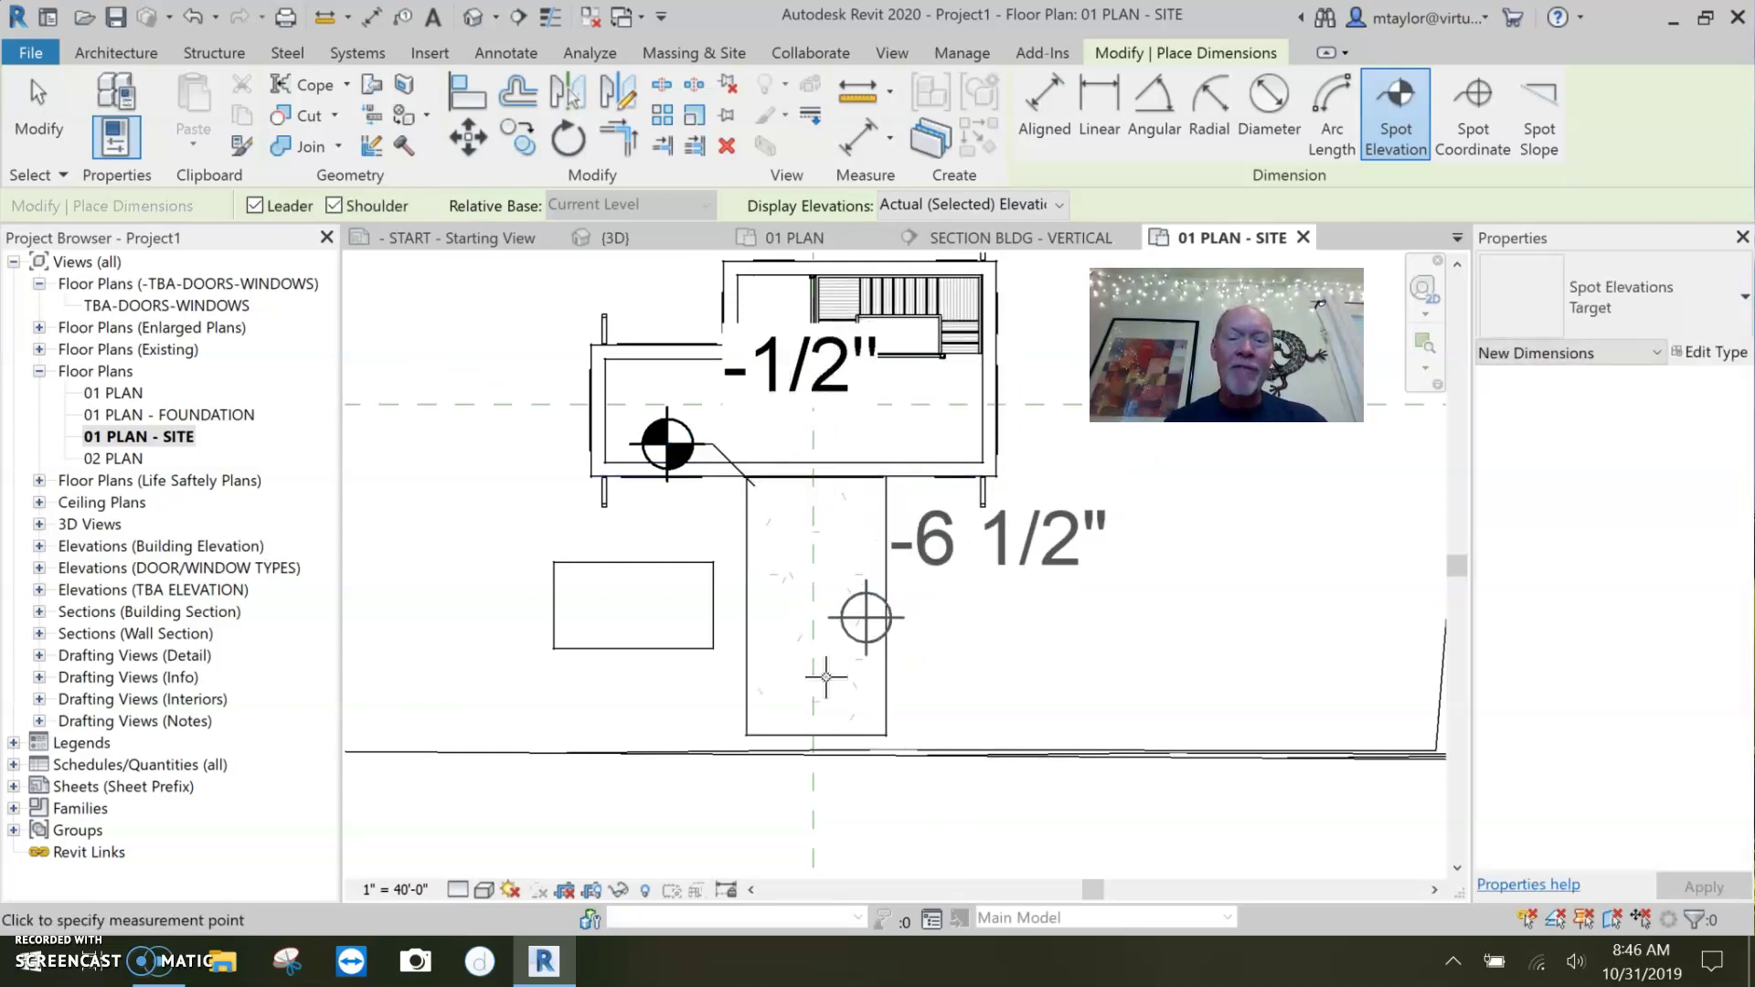
# - Place a Target spot elevation with a shouldered leader on the entrance pad's outer corner nearest the small rectangular pad
pyautogui.scroll(4, 745, 722)
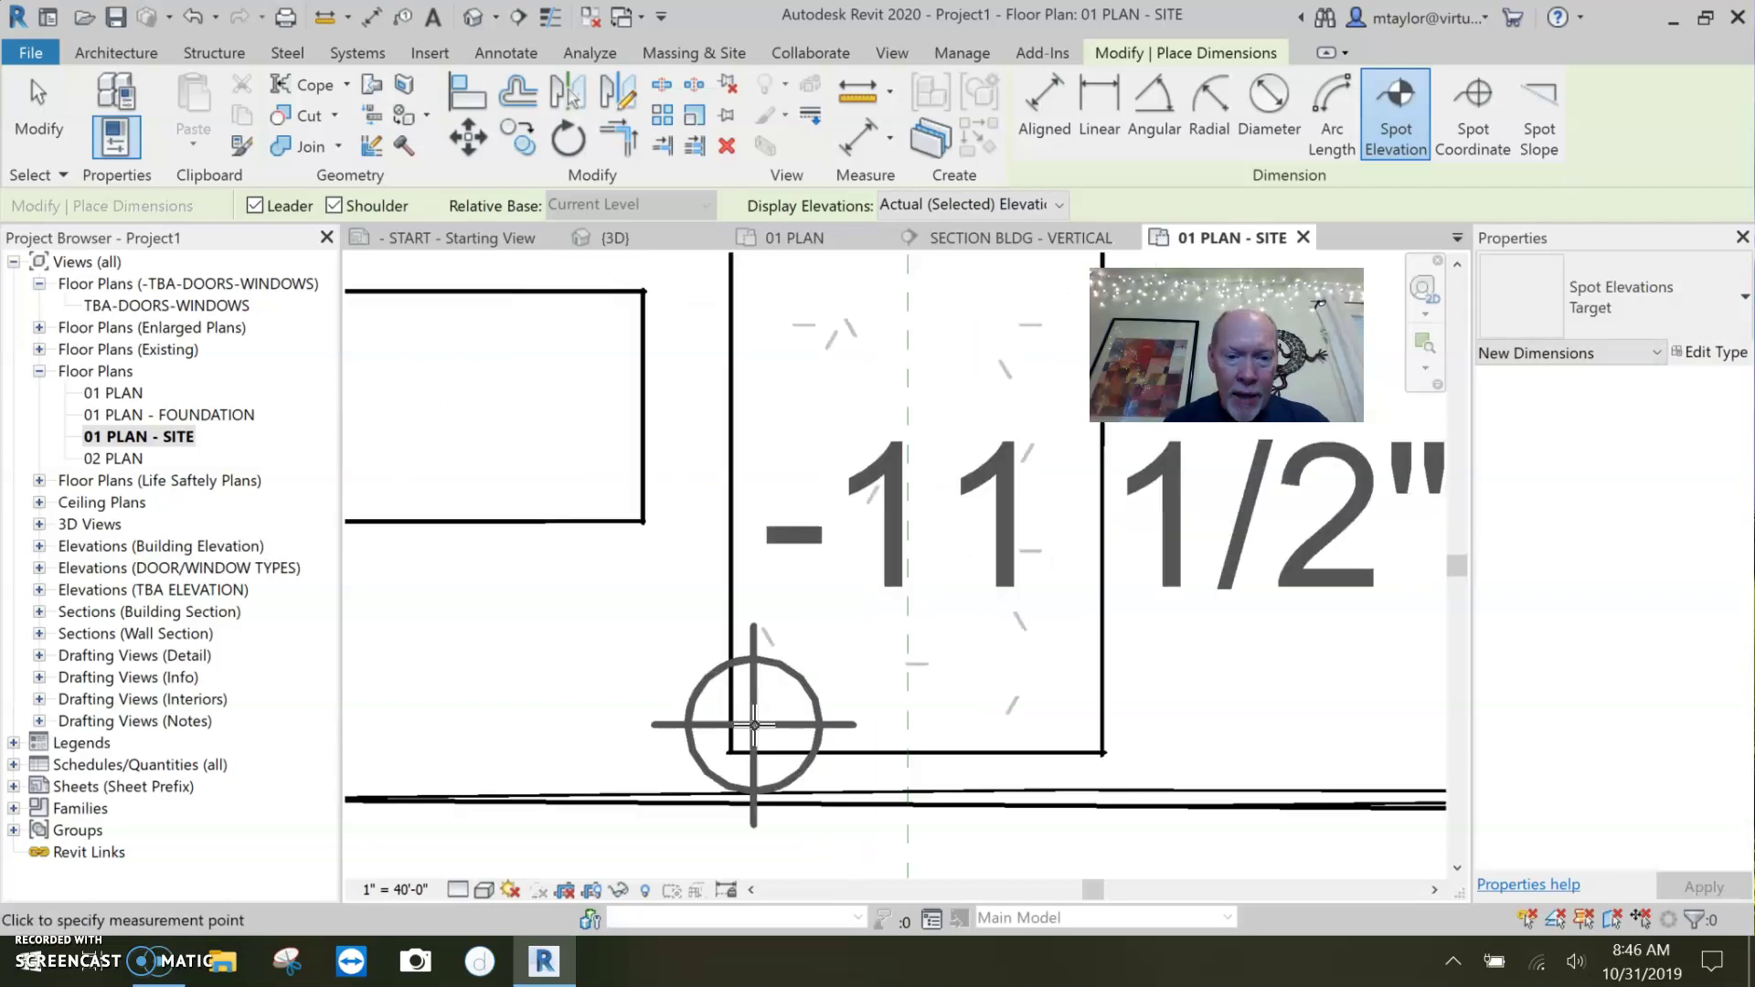
pyautogui.click(745, 730)
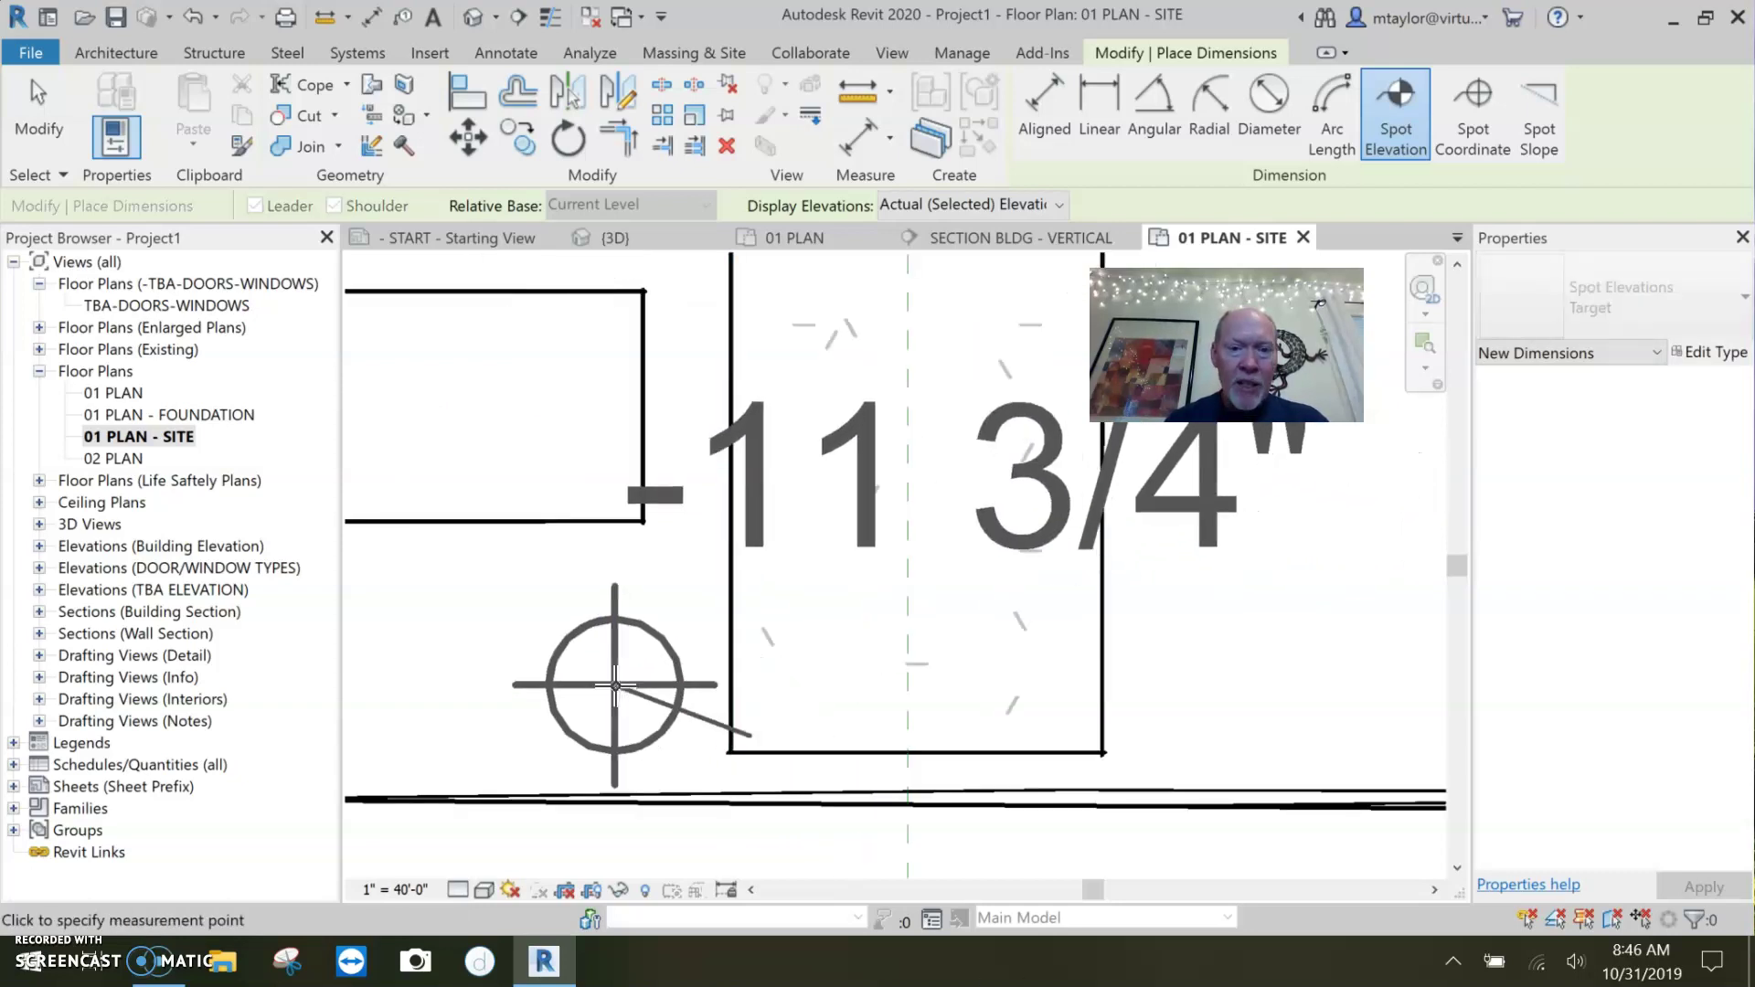
pyautogui.click(615, 685)
pyautogui.click(464, 684)
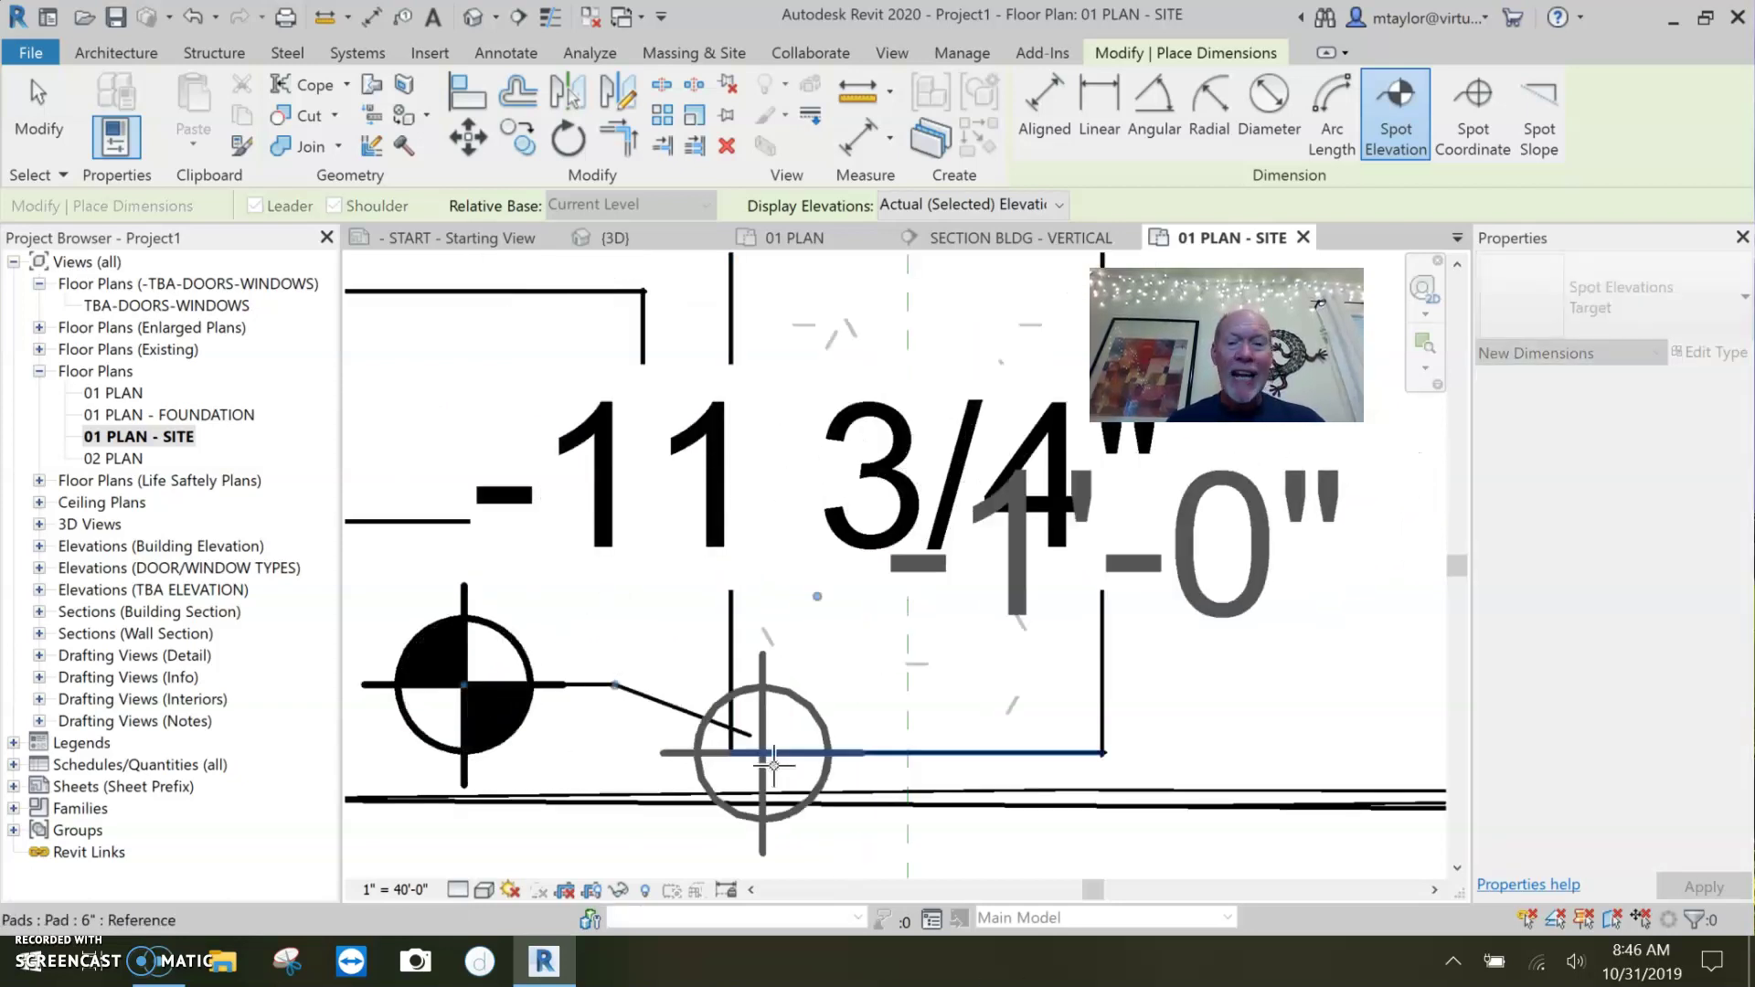
# - Place another Target spot elevation with a shouldered leader at the entrance pad's other outer corner, away from the building
pyautogui.scroll(-2, 1032, 770)
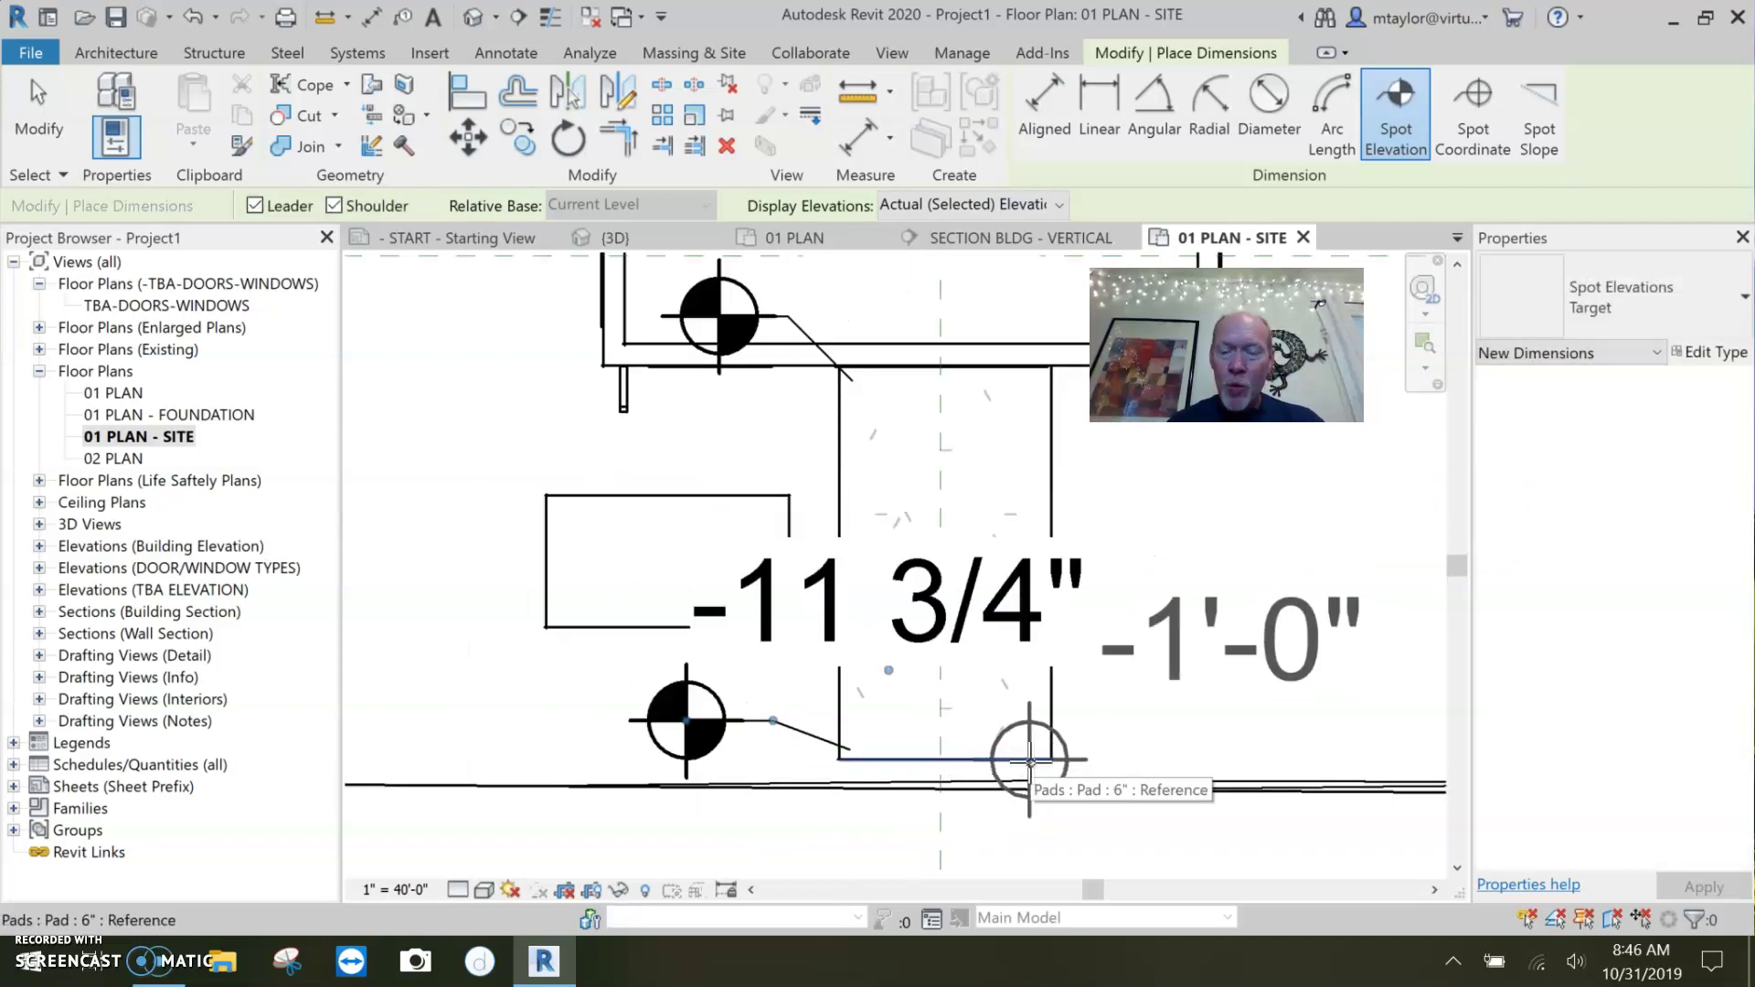
pyautogui.click(1109, 716)
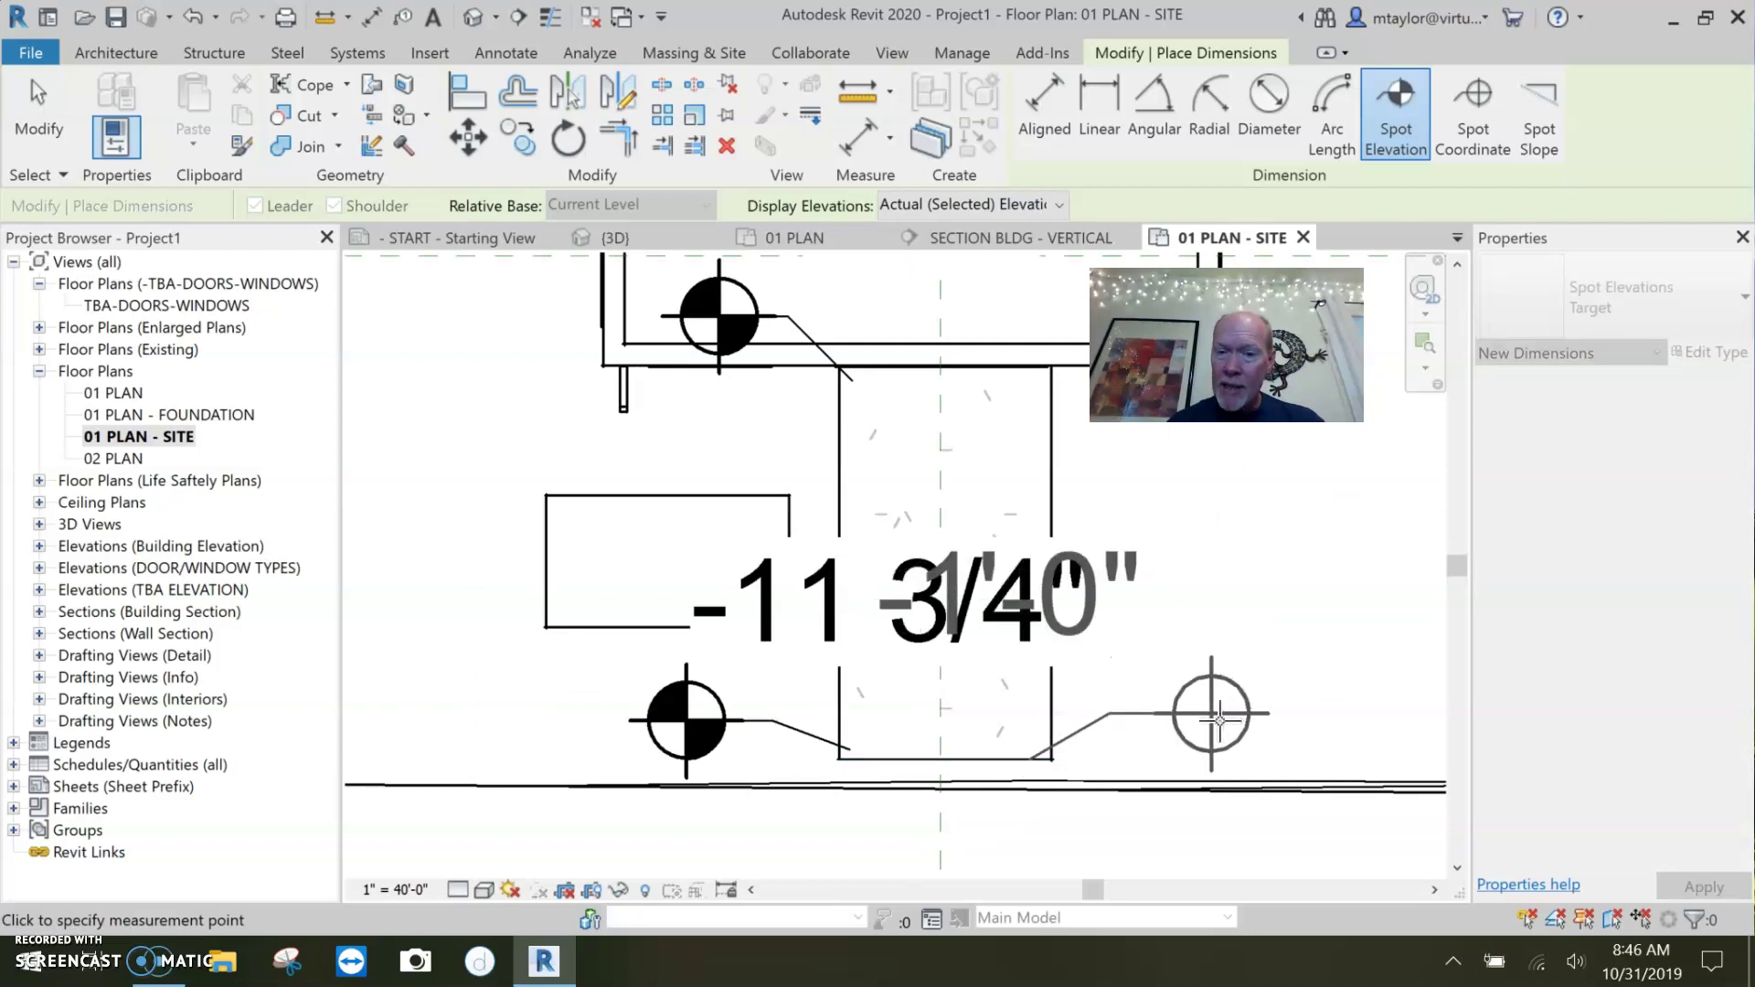
pyautogui.click(1220, 713)
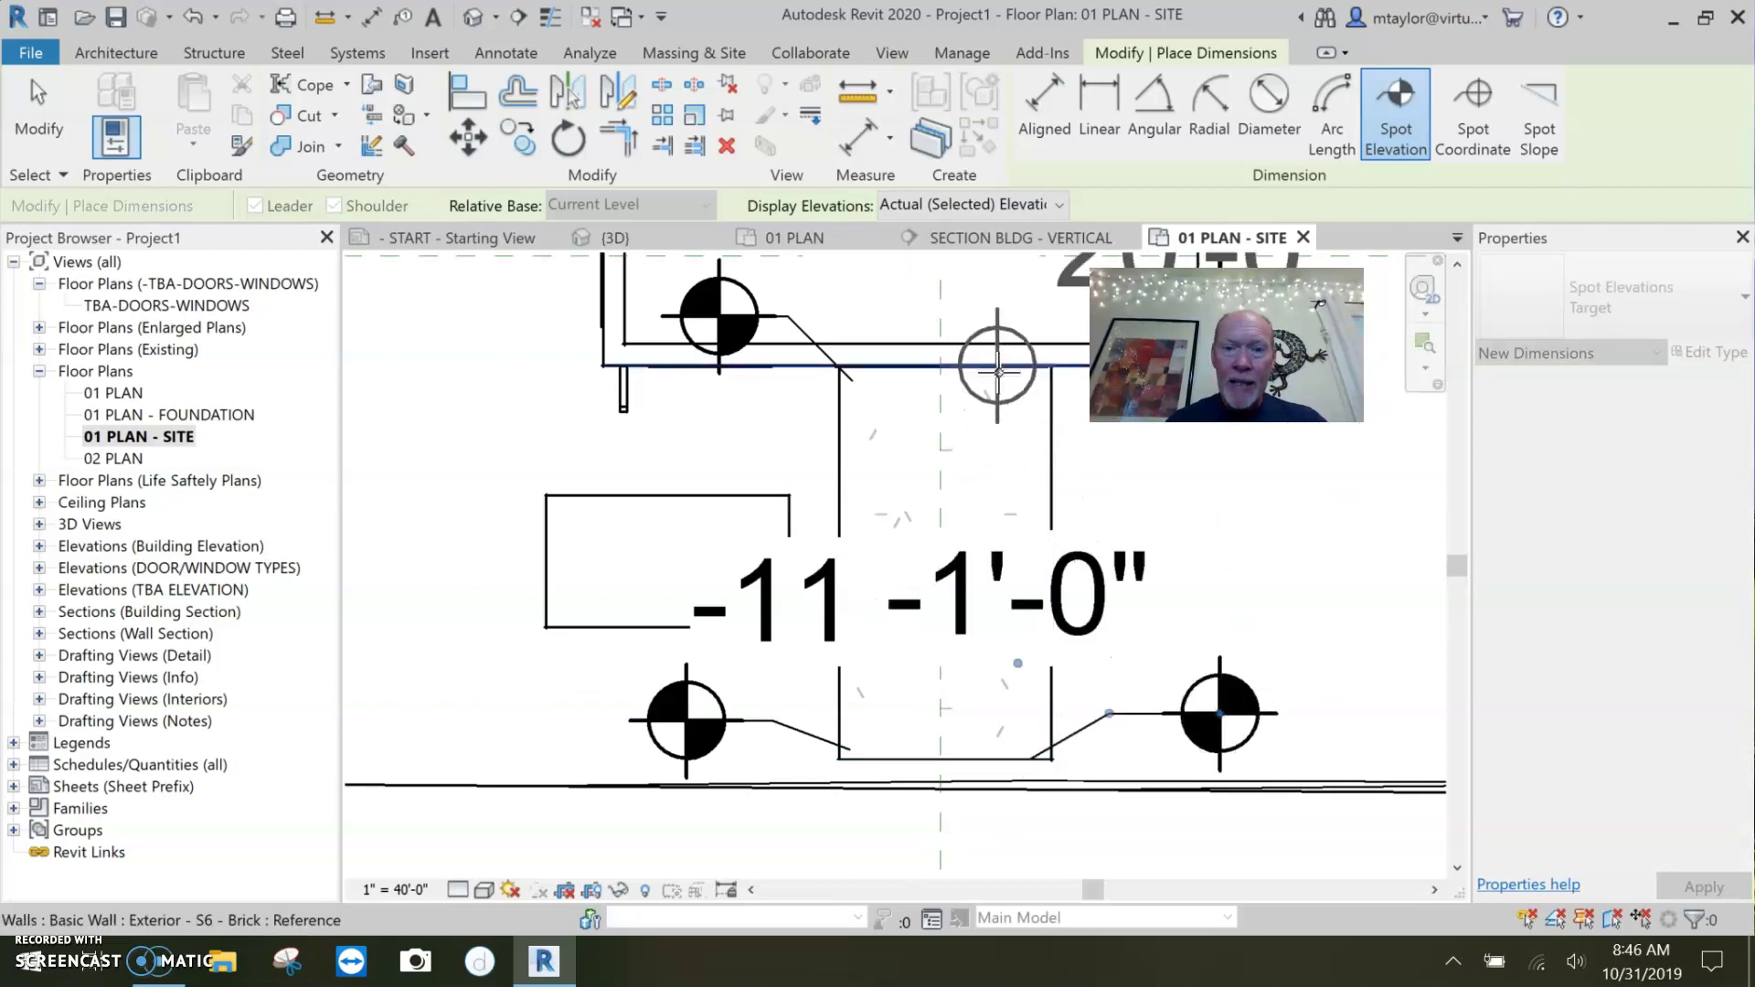
pyautogui.moveTo(956, 590); pyautogui.dragTo(841, 751, button='middle')
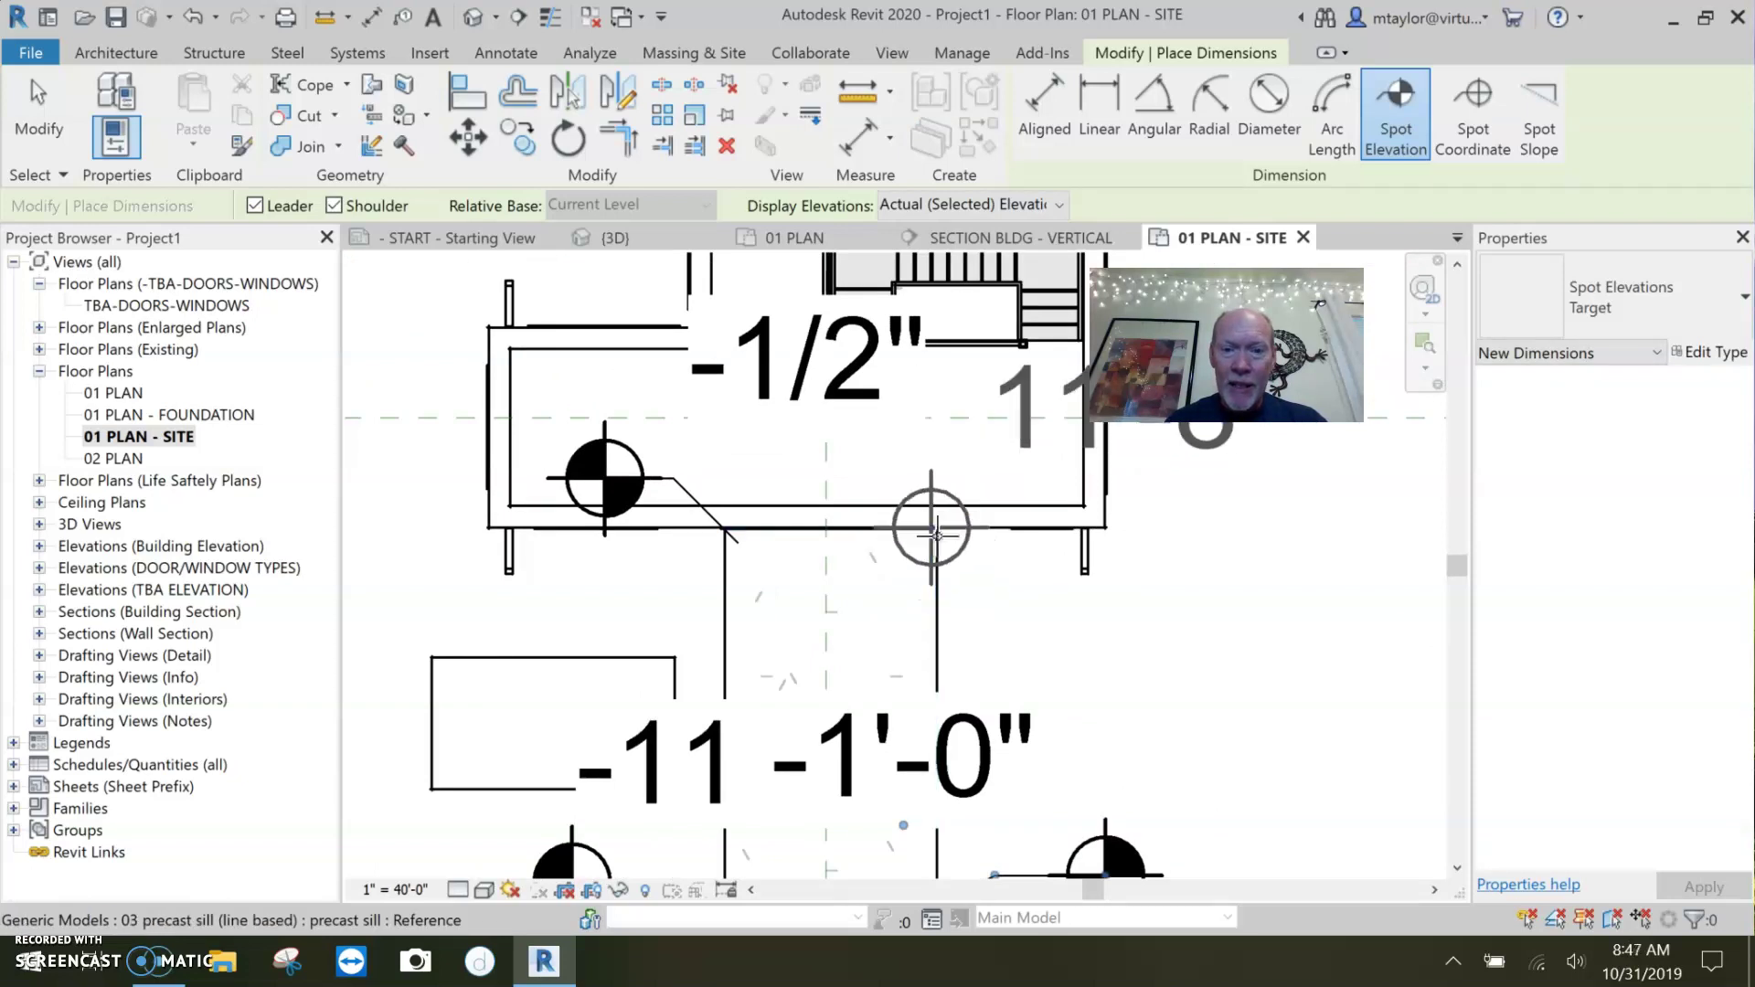
pyautogui.scroll(3, 932, 530)
pyautogui.scroll(-5, 942, 603)
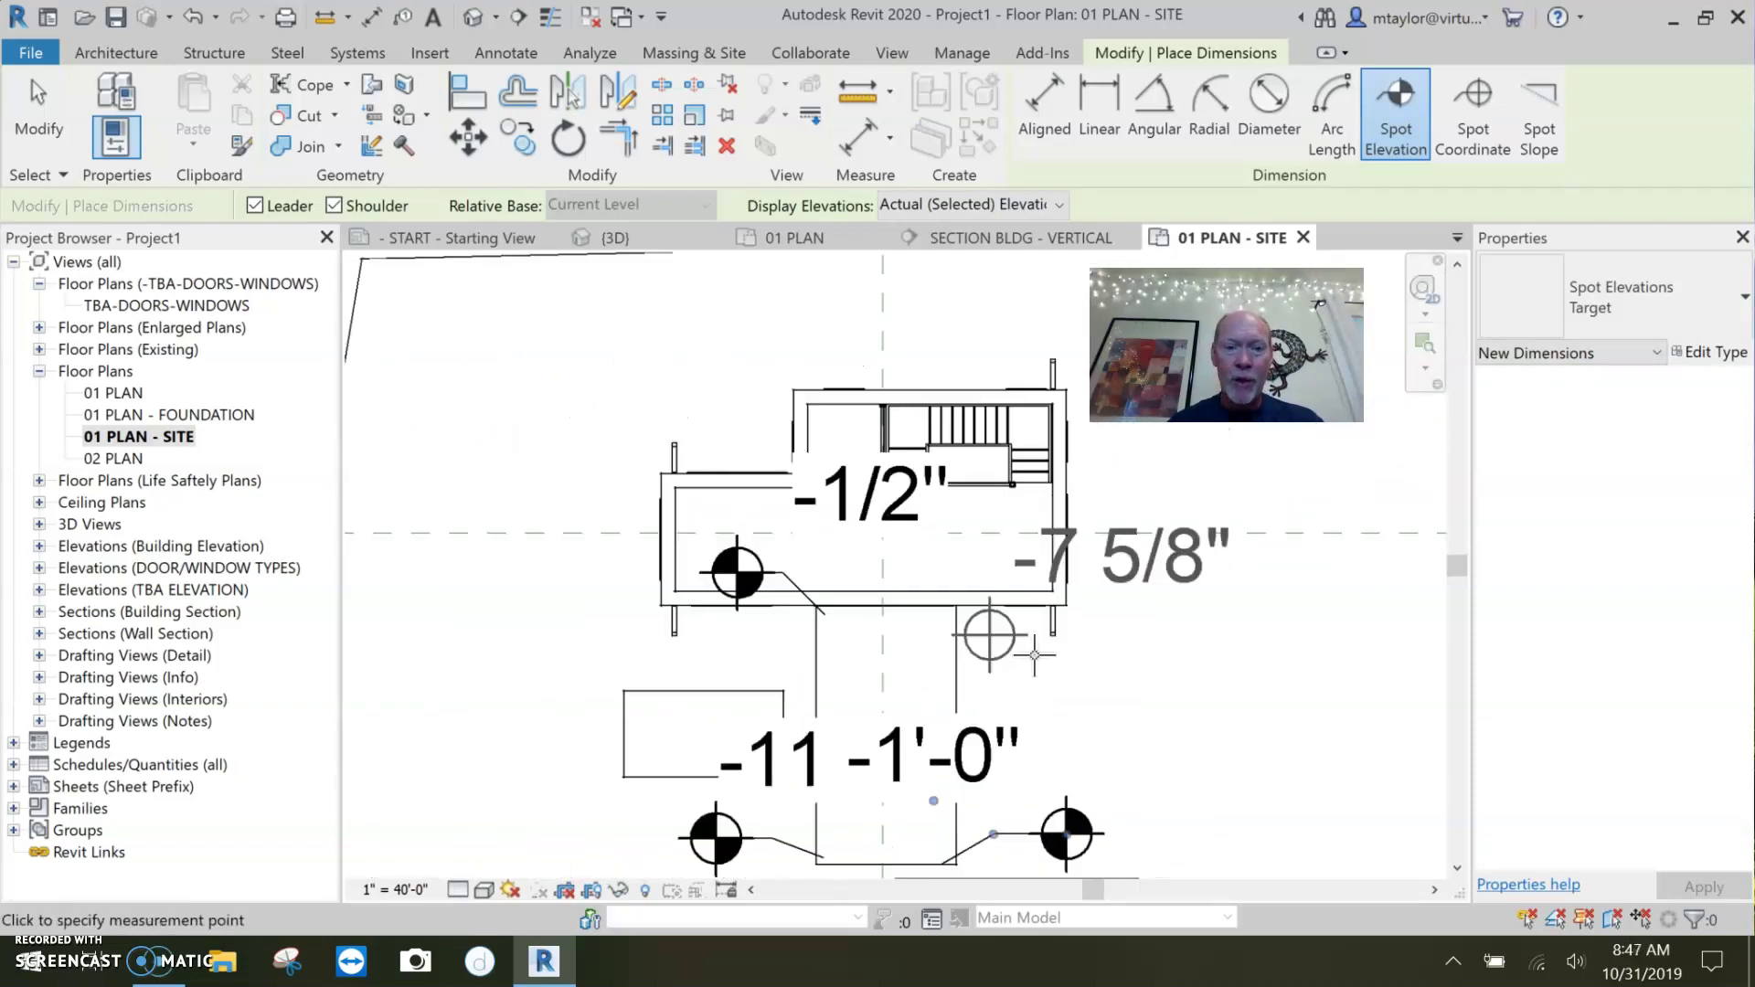
pyautogui.press('Escape')
pyautogui.press('Escape')
pyautogui.scroll(-3, 1035, 655)
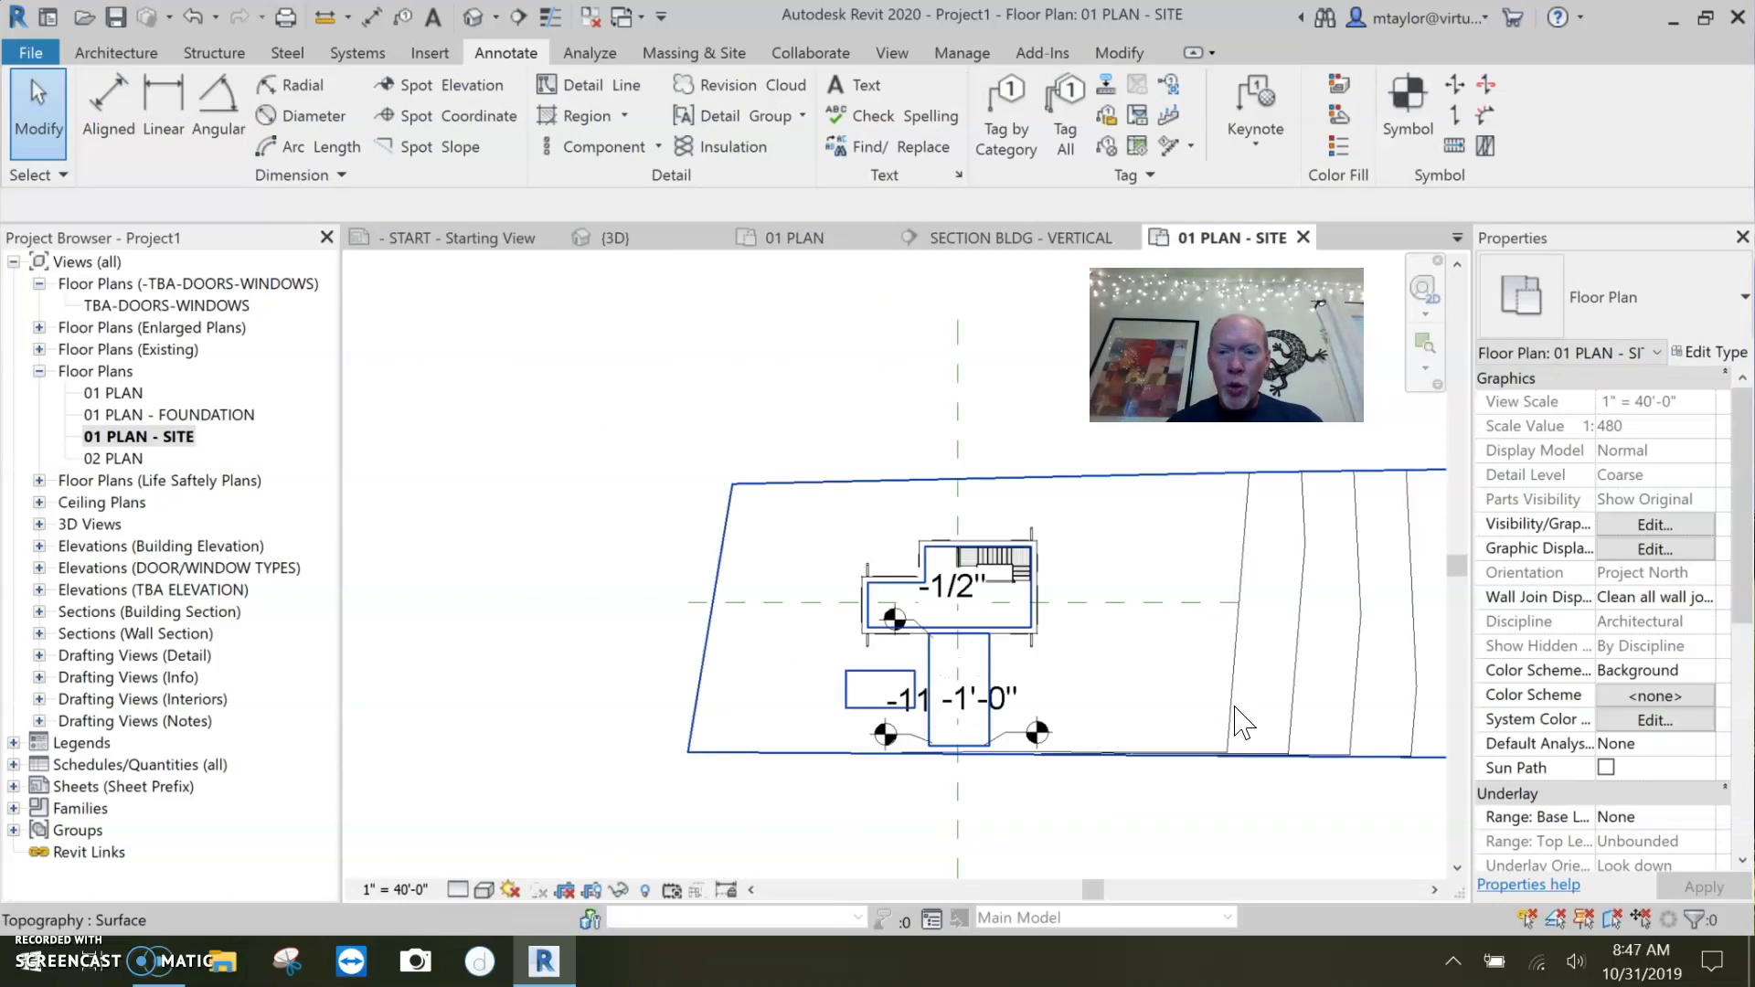
# - Edit the topography surface and add points at -2.5" absolute elevation just outside both pad corners at the building wall
pyautogui.click(1241, 722)
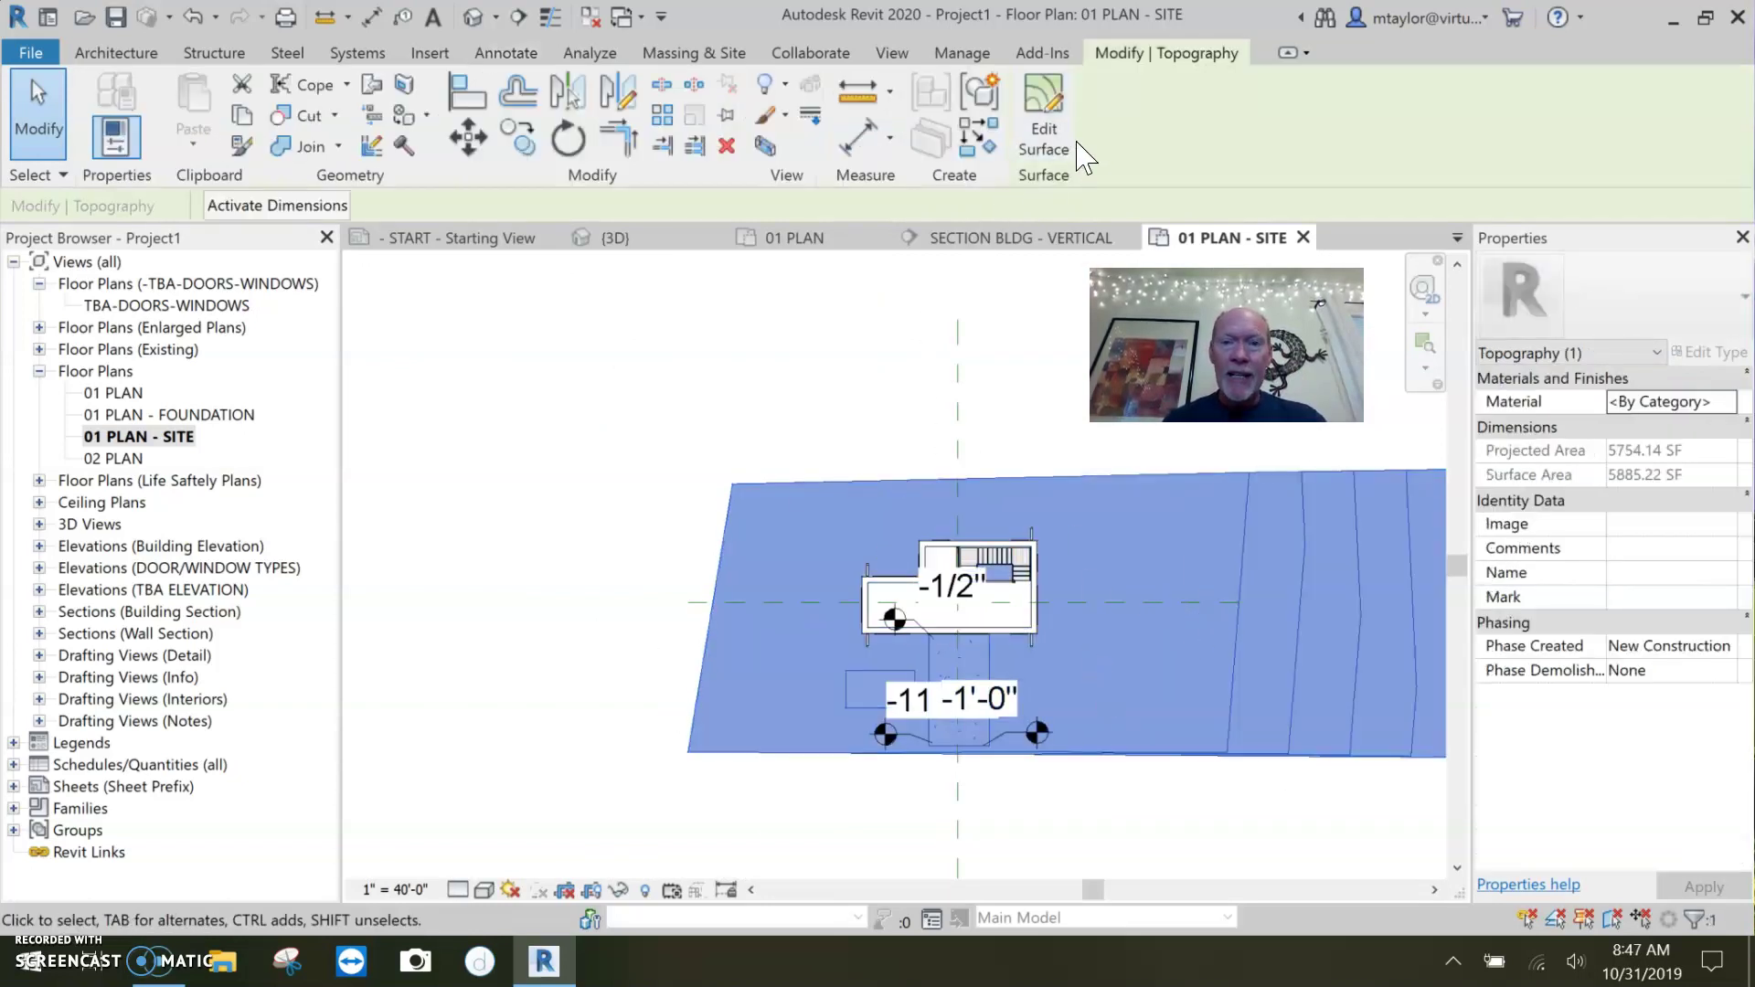
pyautogui.click(1043, 137)
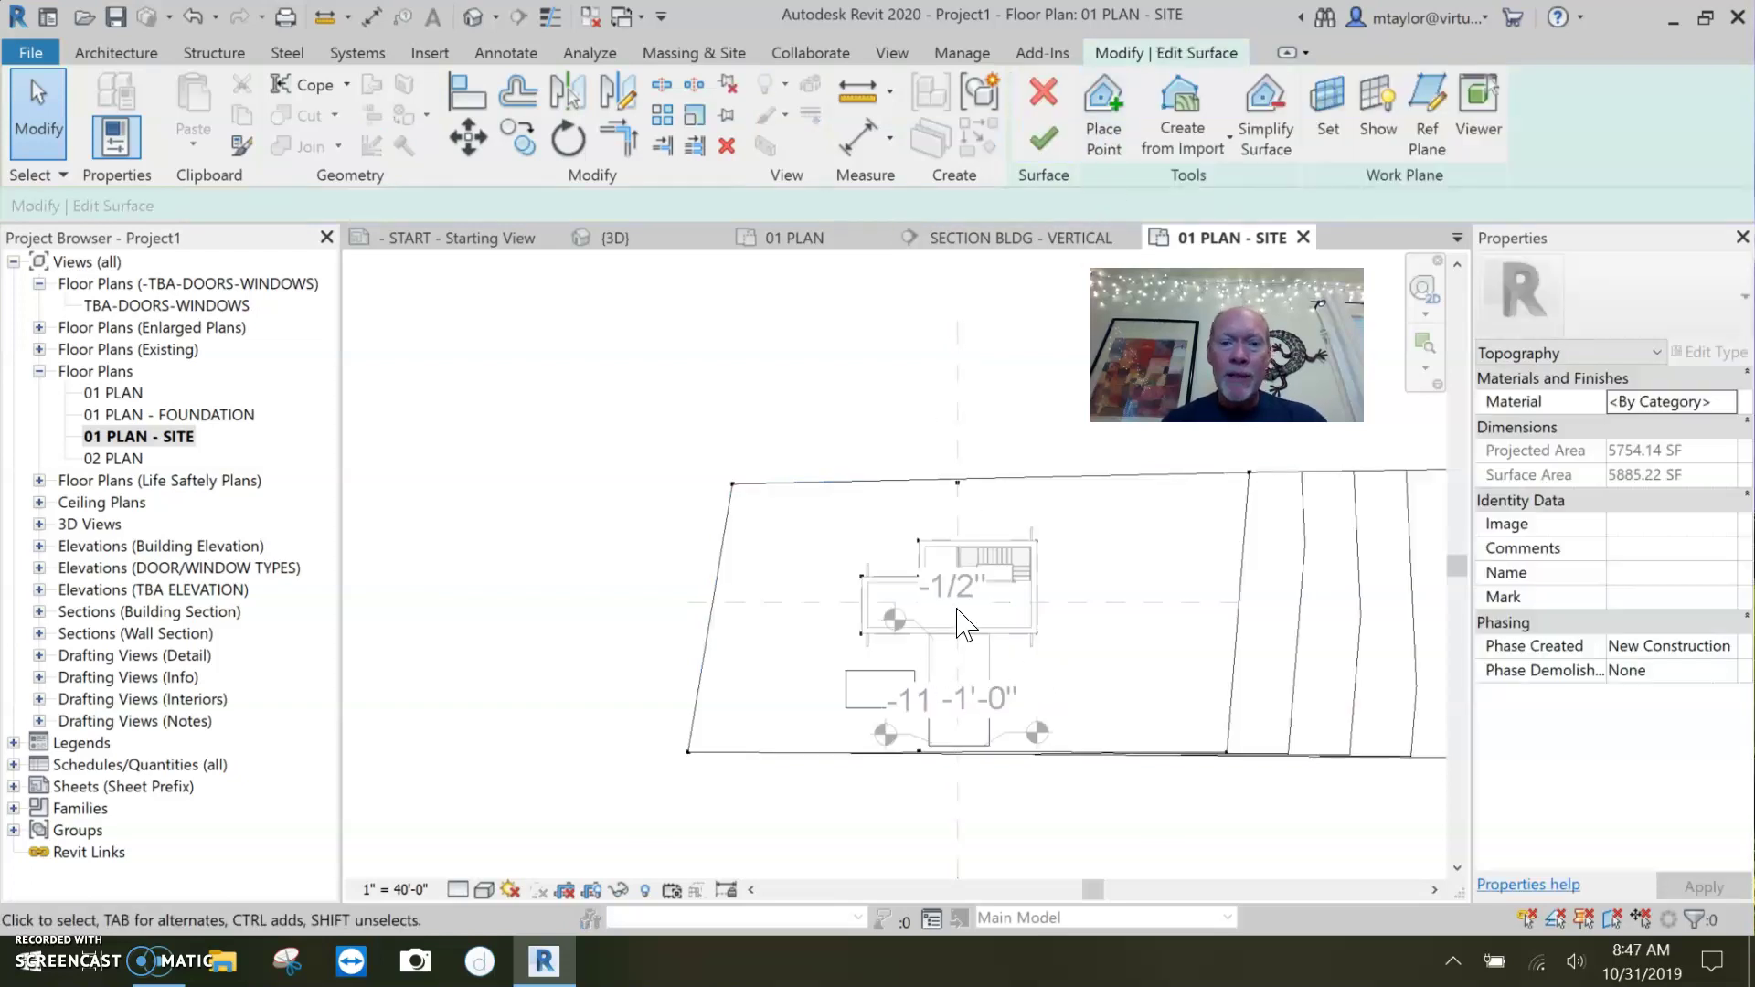
pyautogui.click(1104, 146)
pyautogui.scroll(5, 923, 590)
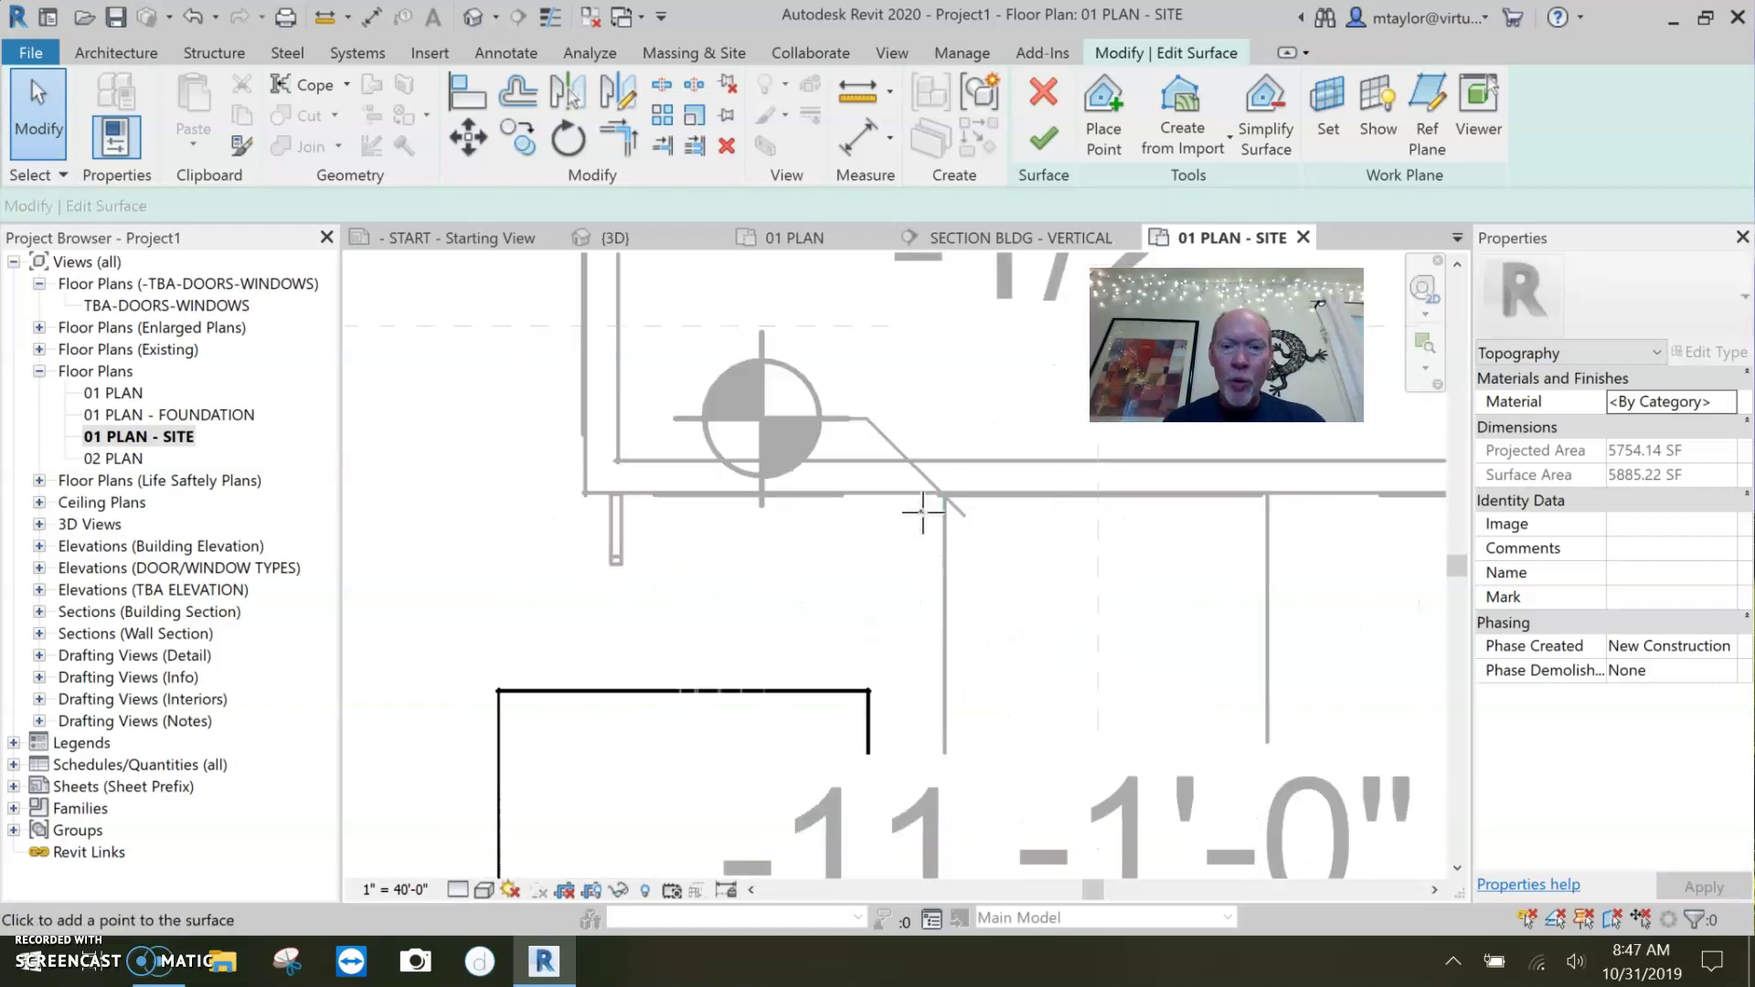
pyautogui.scroll(-2, 923, 512)
pyautogui.moveTo(956, 578); pyautogui.dragTo(786, 694, button='middle')
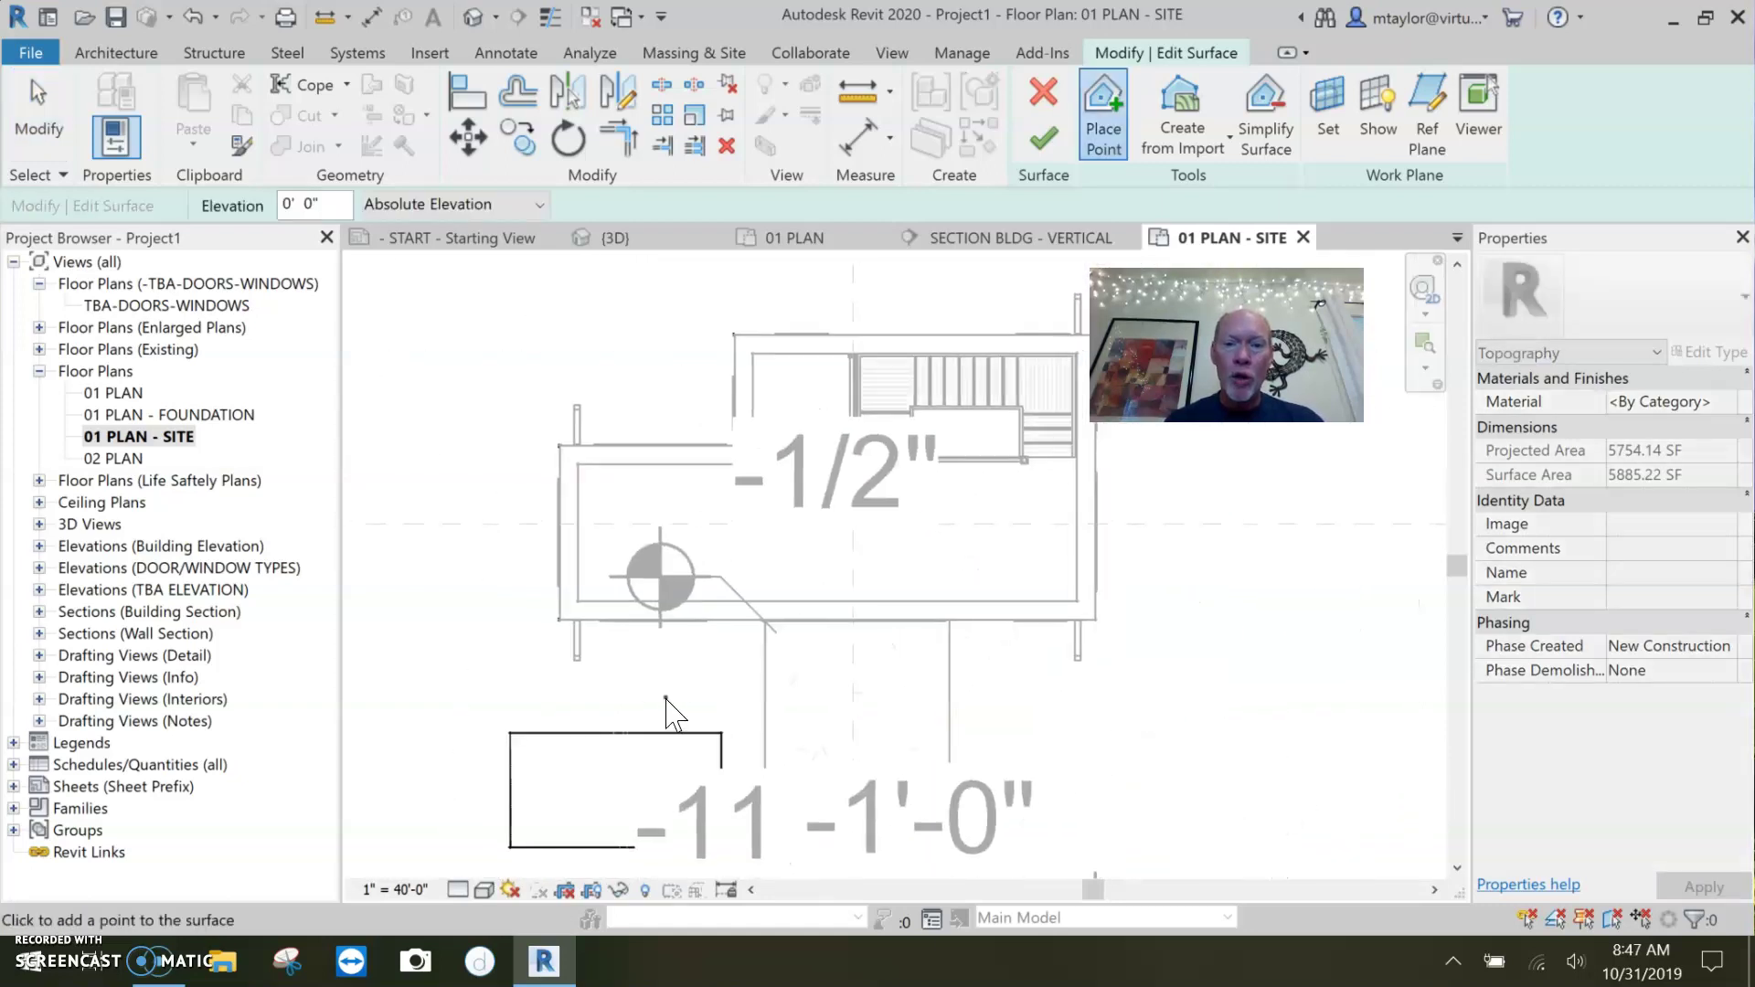
pyautogui.scroll(4, 744, 635)
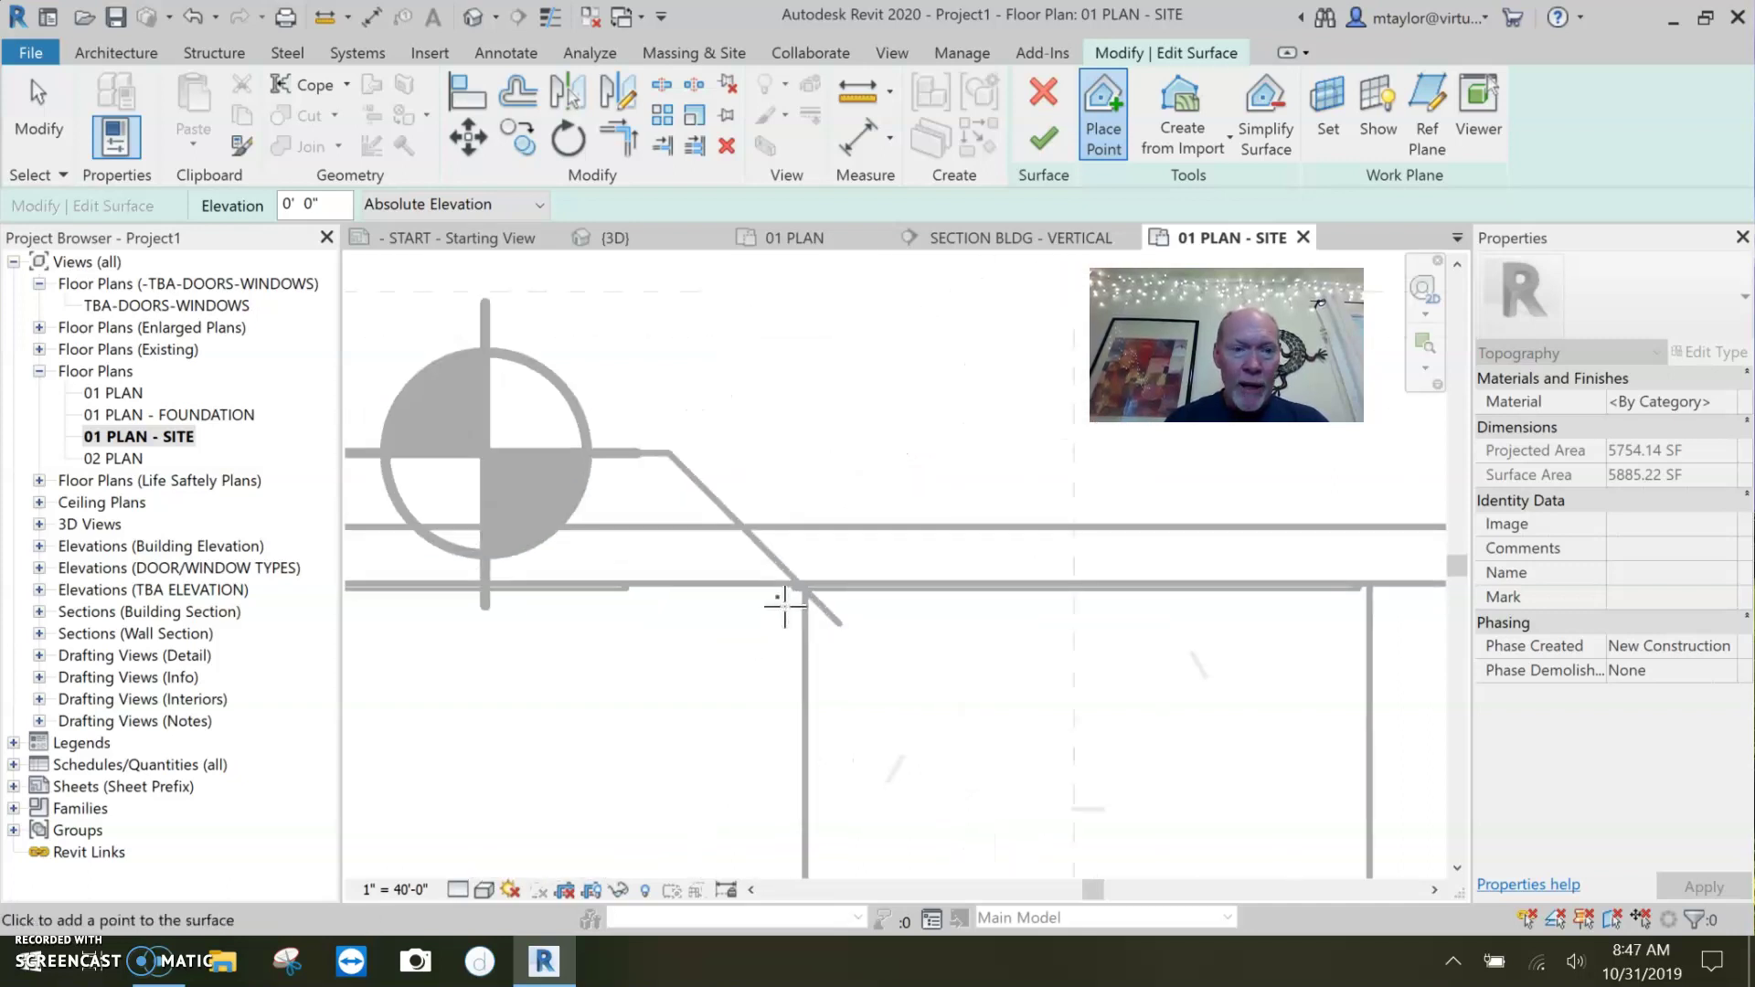
pyautogui.click(295, 203)
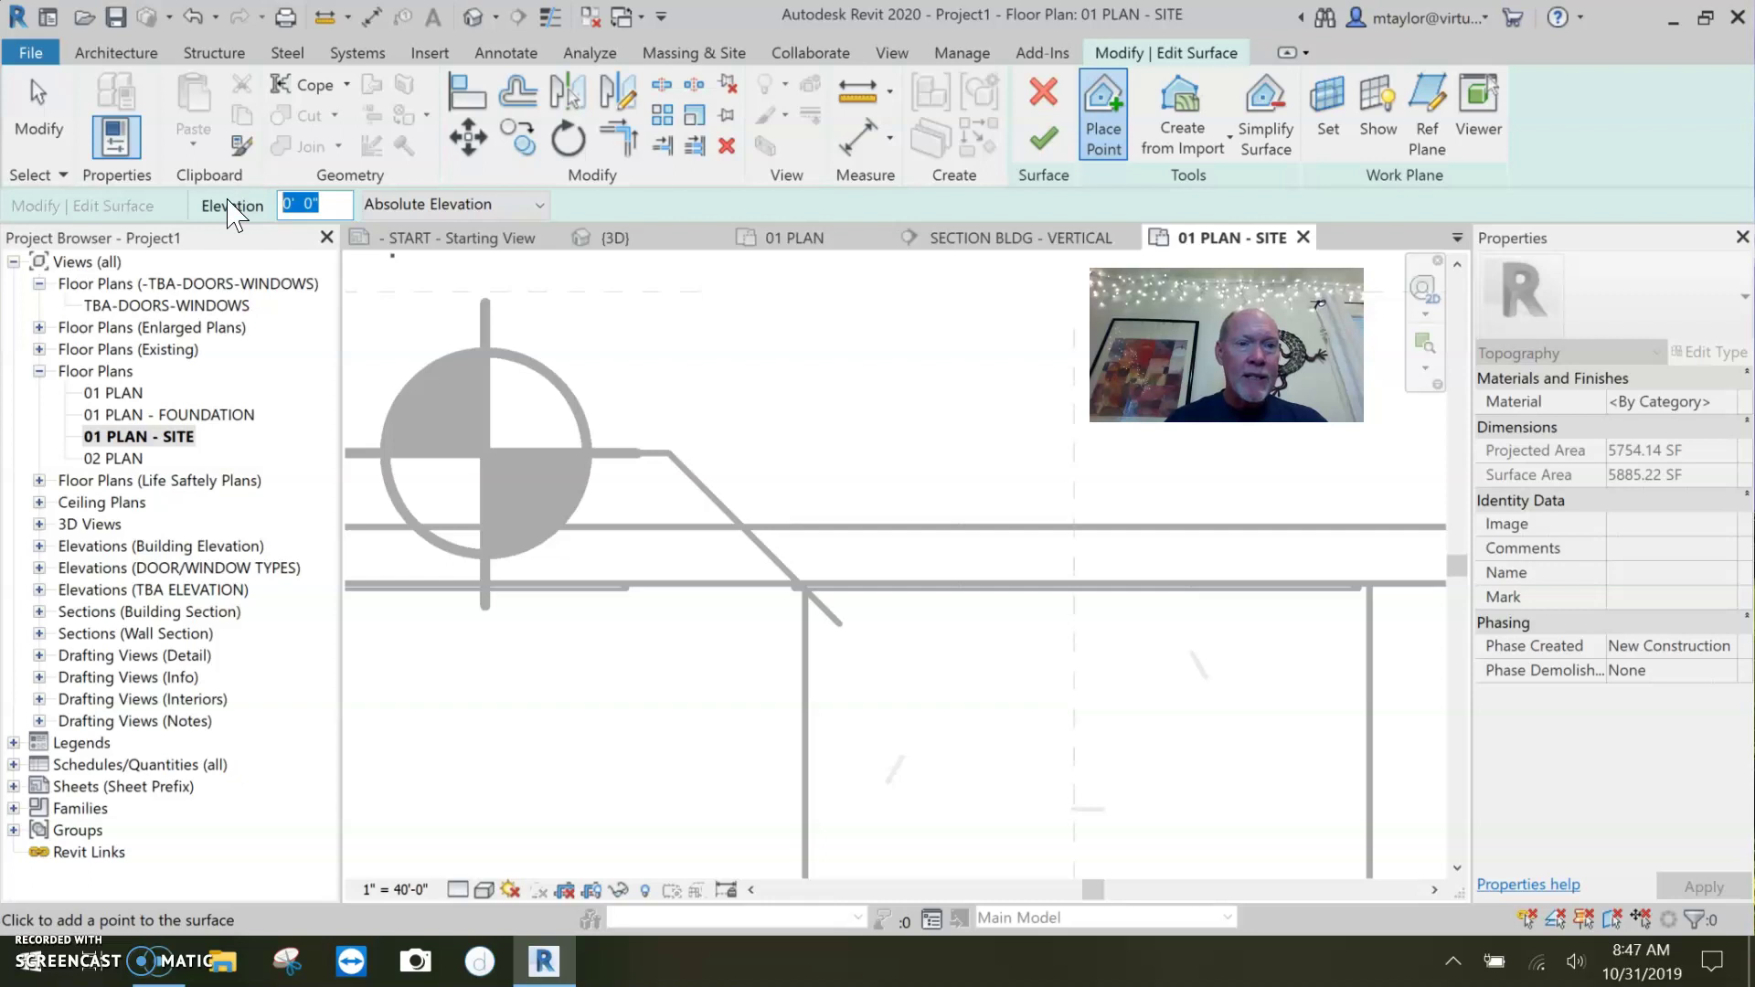
pyautogui.write('-2.5')
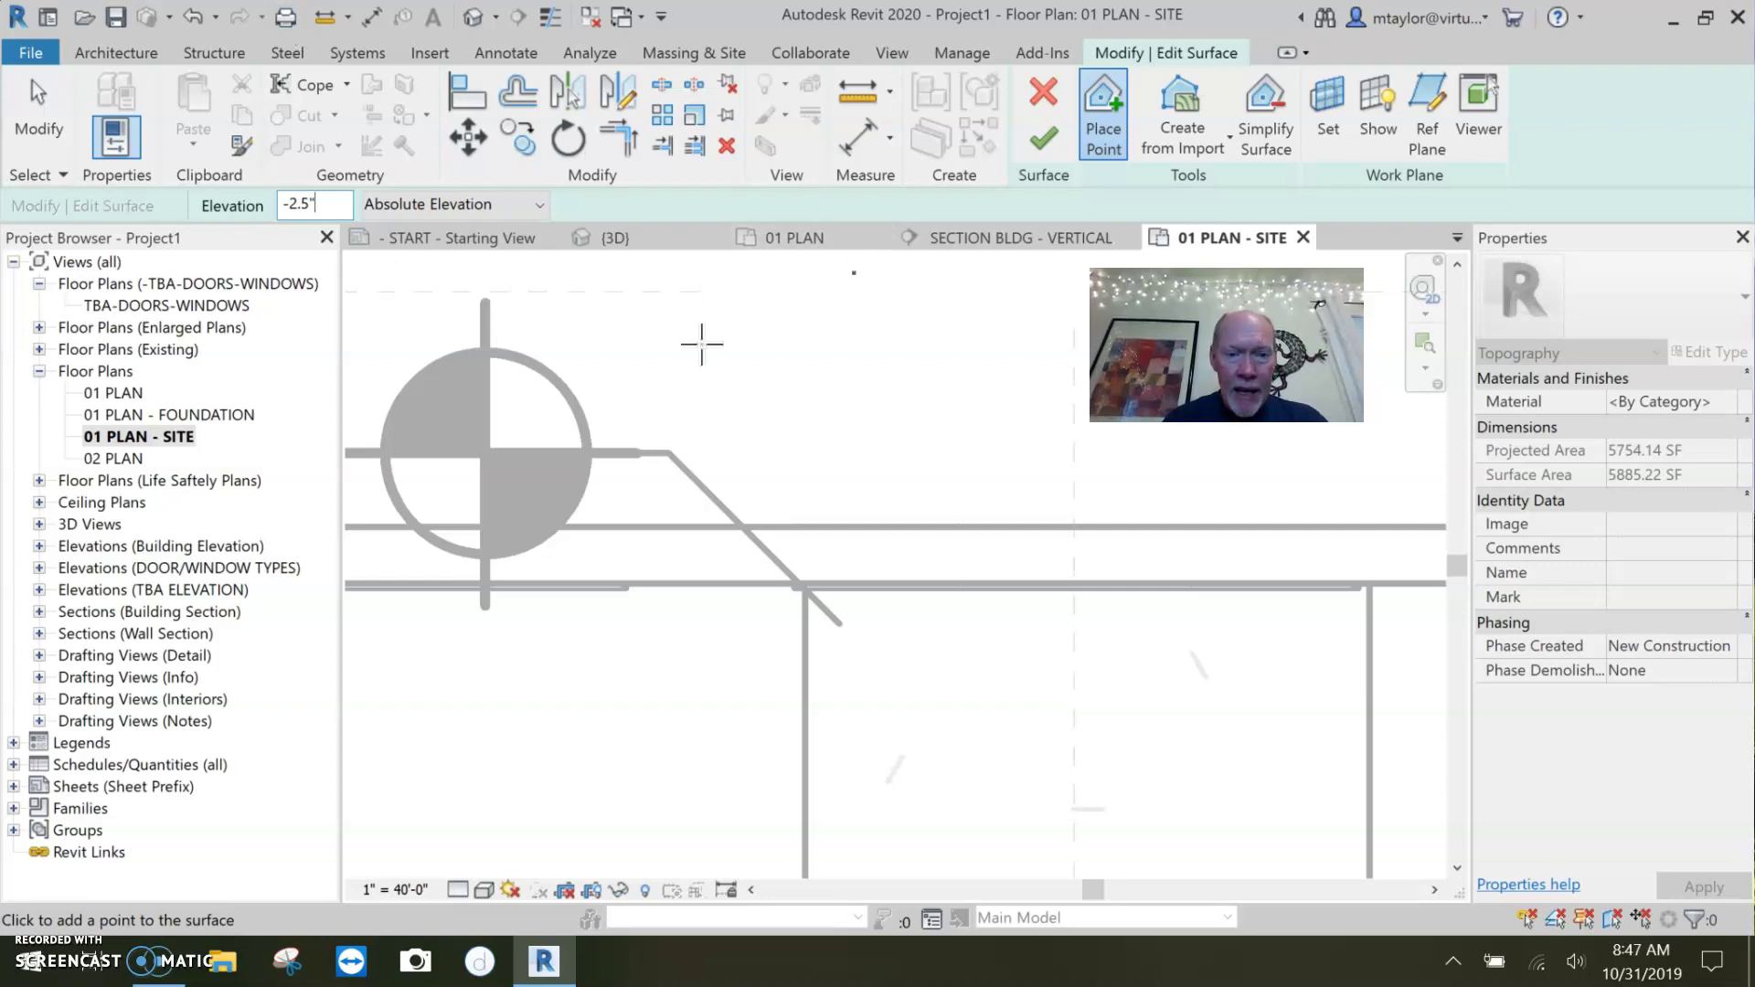
pyautogui.click(786, 605)
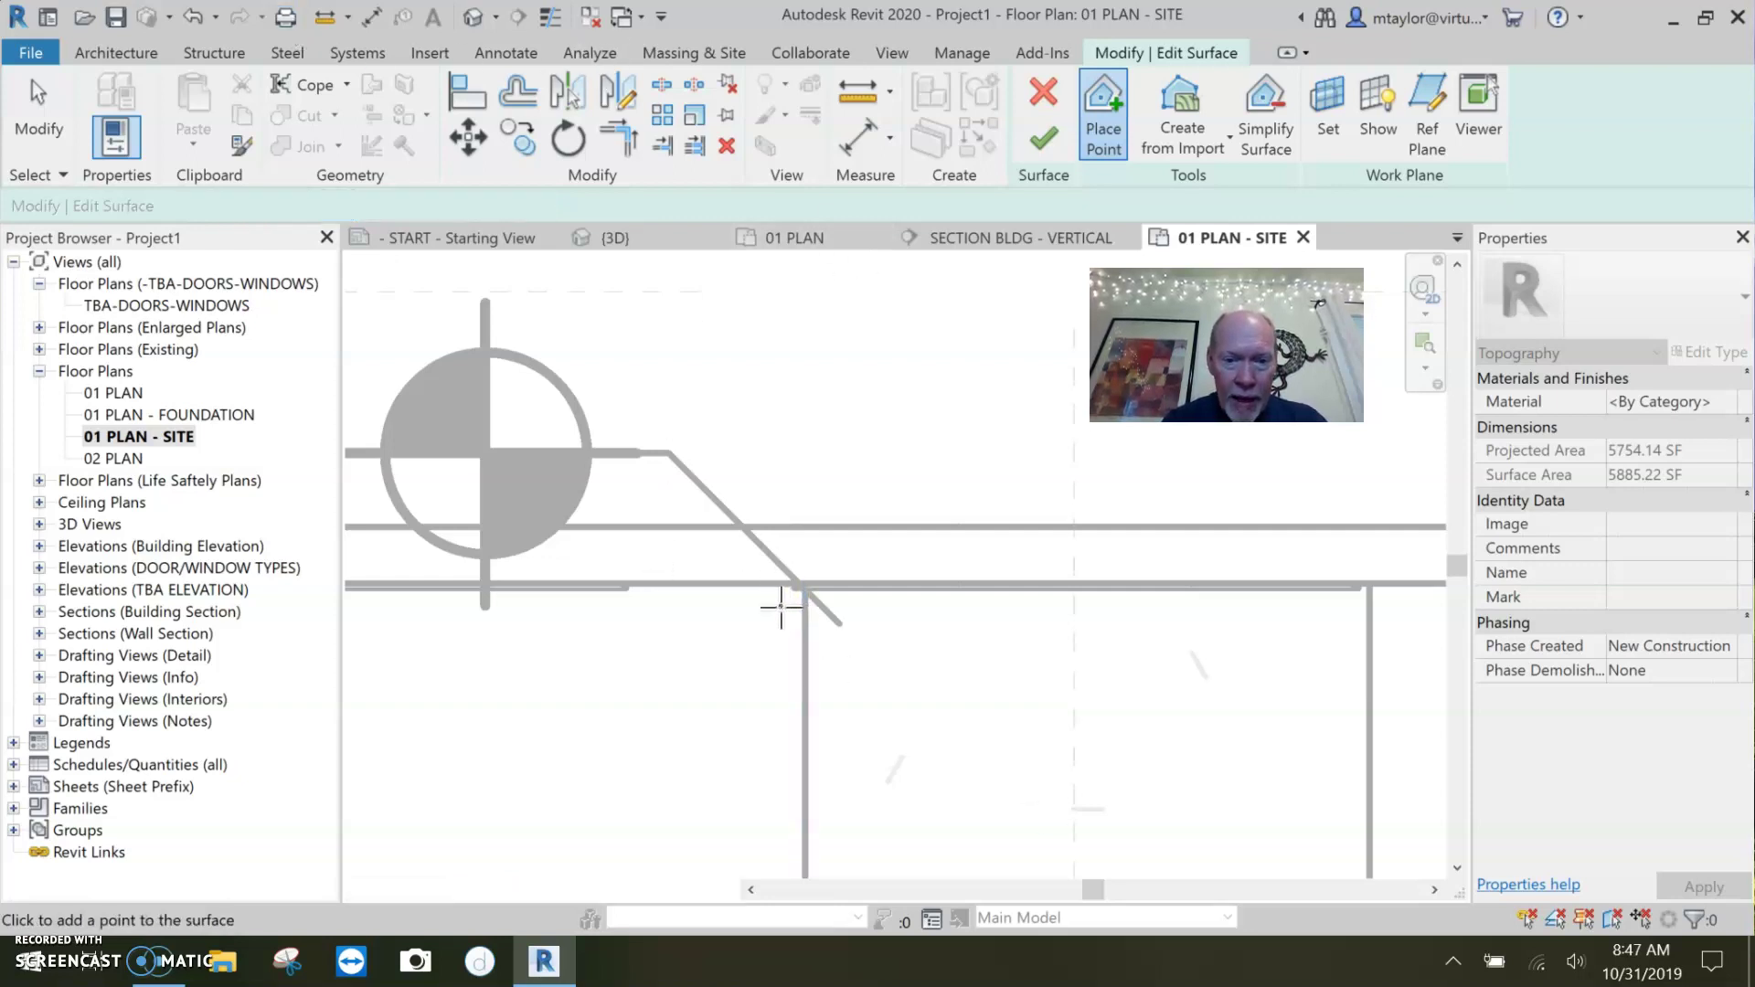
pyautogui.keyDown('shift'); pyautogui.hscroll(5, 1070, 737); pyautogui.keyUp('shift')
pyautogui.click(994, 599)
# - Add surface points at -1'2" absolute elevation just outside both outer corners of the entrance pad
pyautogui.scroll(-4, 1017, 681)
pyautogui.scroll(-2, 1017, 681)
pyautogui.moveTo(1006, 640); pyautogui.dragTo(979, 485, button='middle')
pyautogui.scroll(-2, 909, 600)
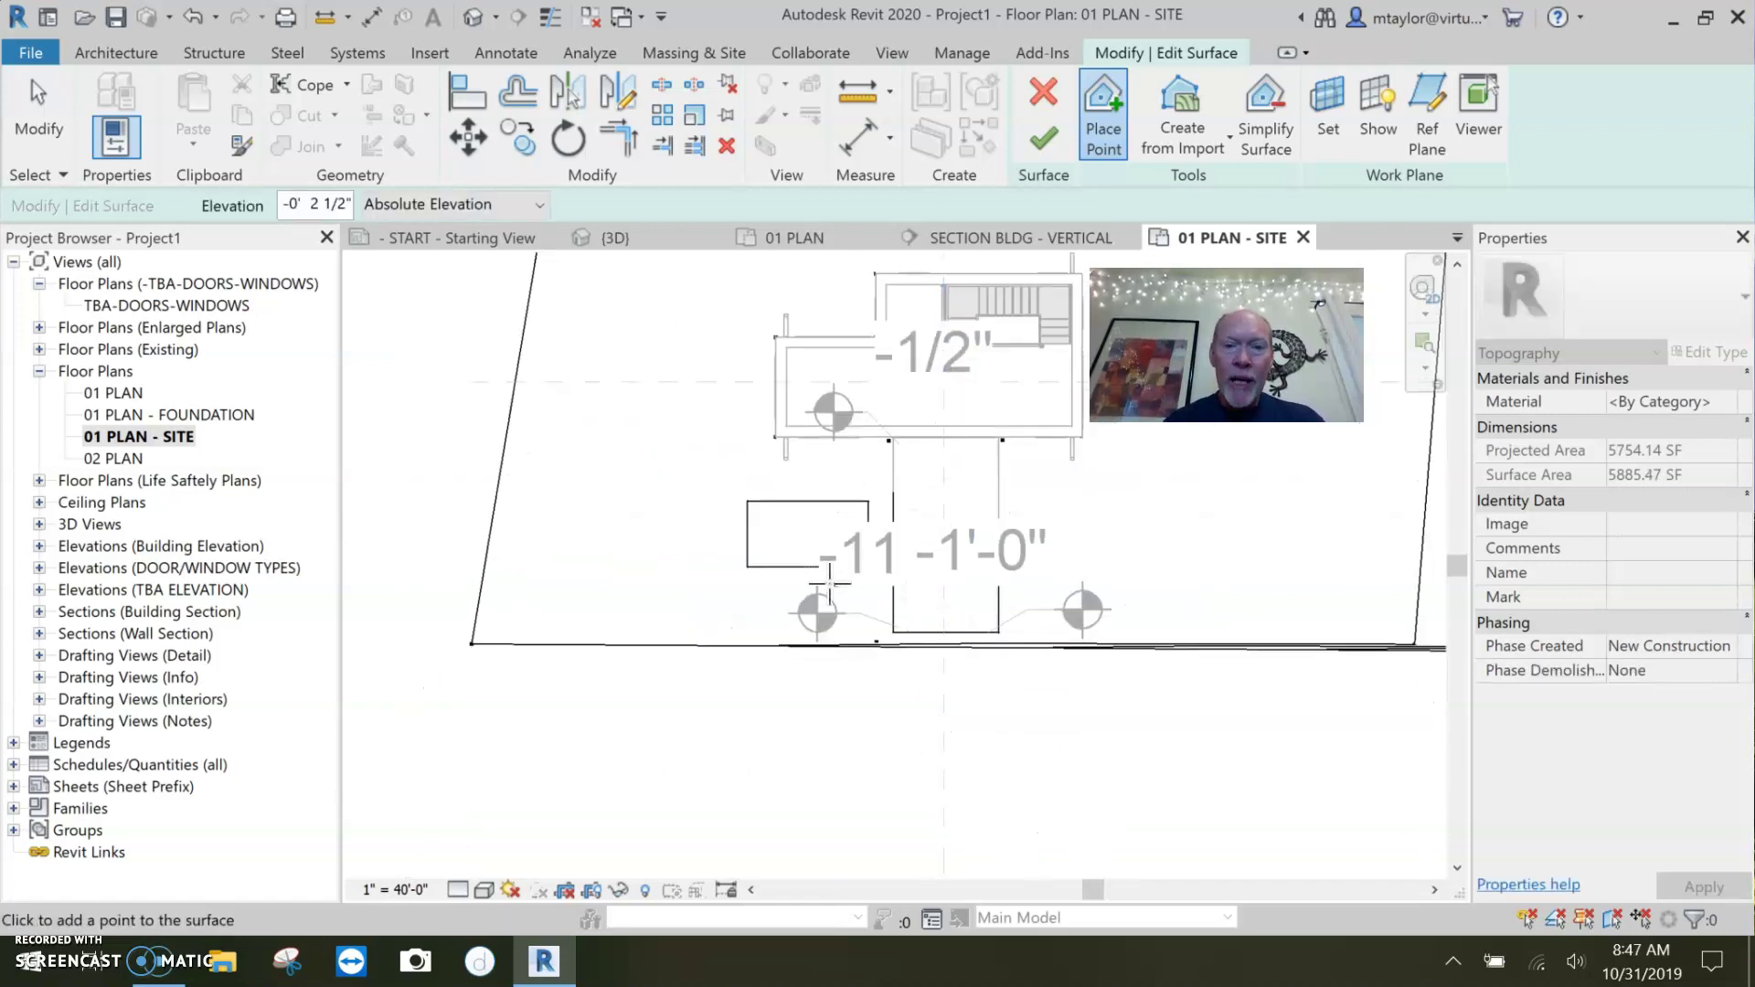
pyautogui.scroll(5, 885, 629)
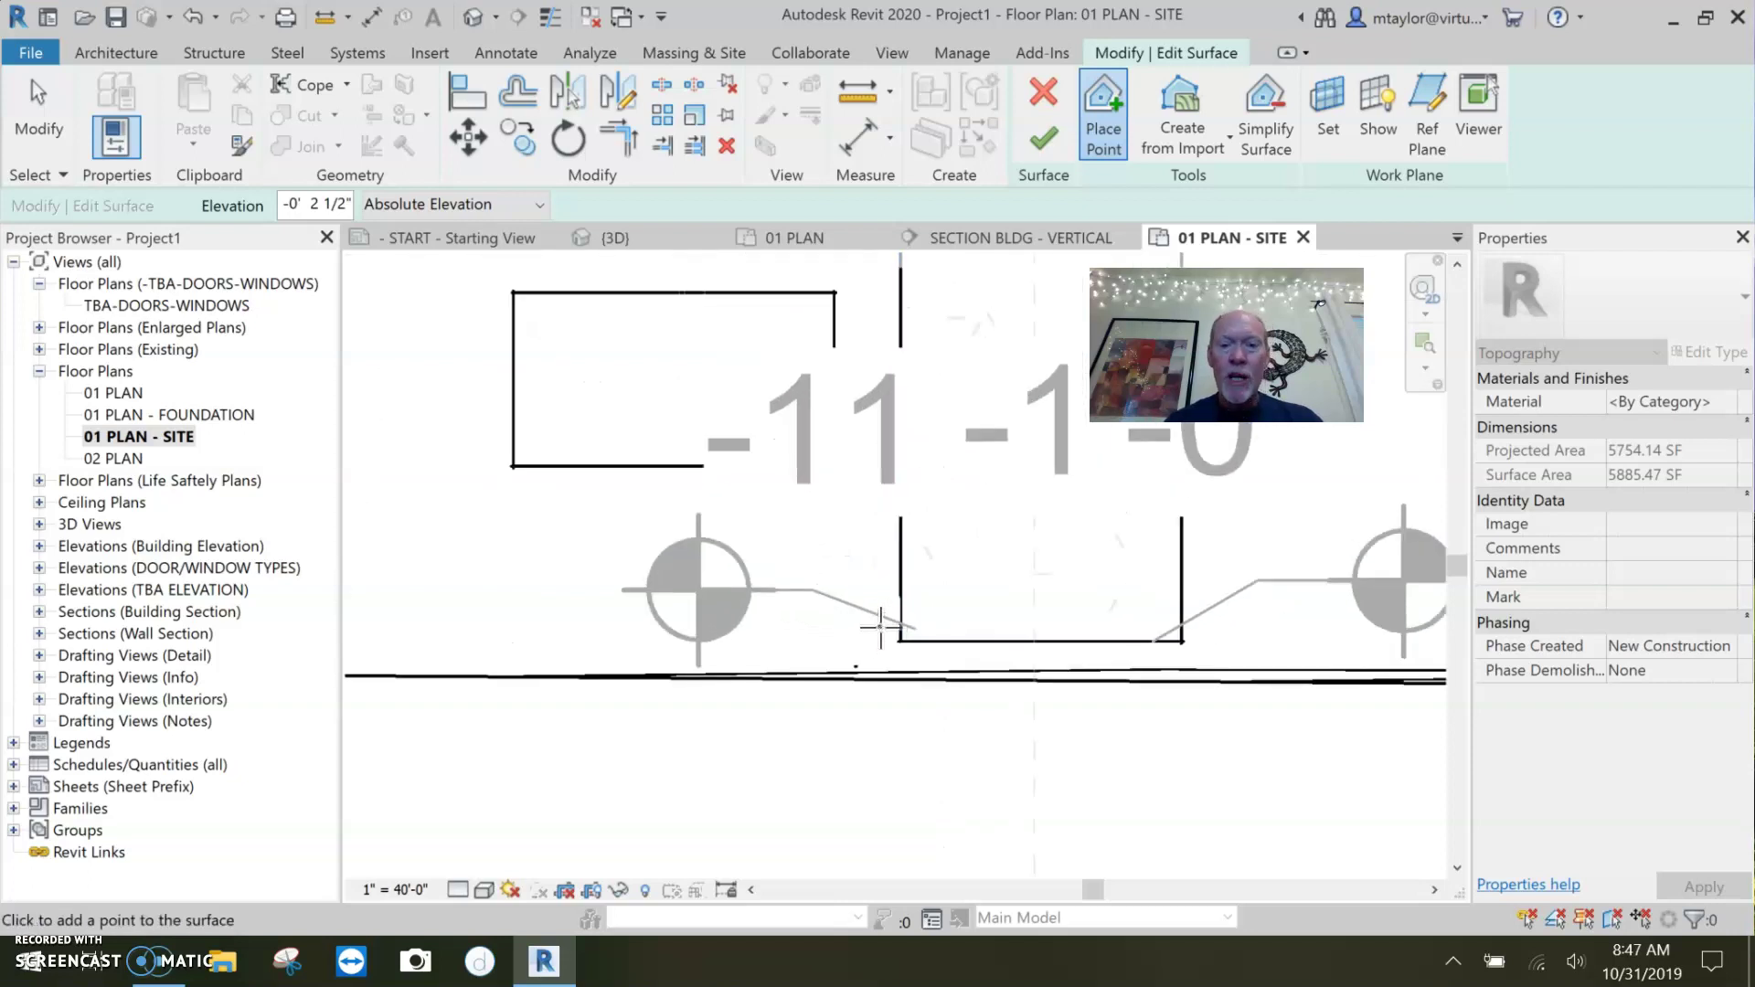
pyautogui.scroll(-1, 880, 627)
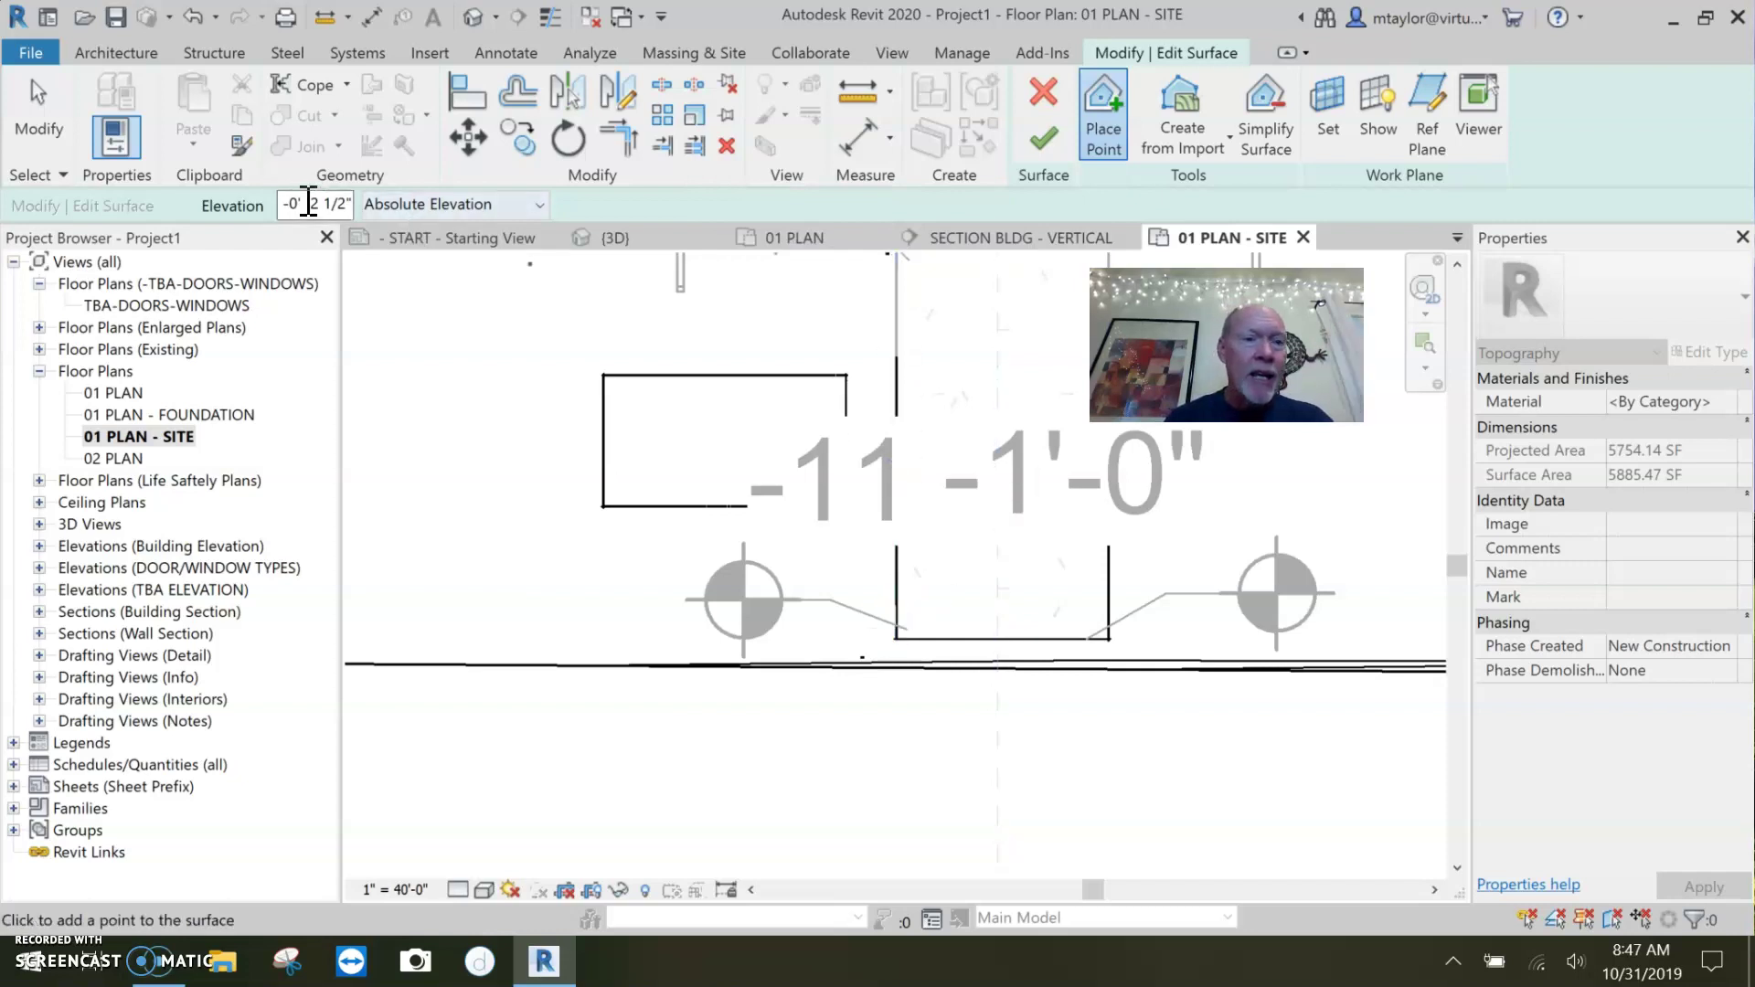
pyautogui.moveTo(349, 203); pyautogui.dragTo(265, 203)
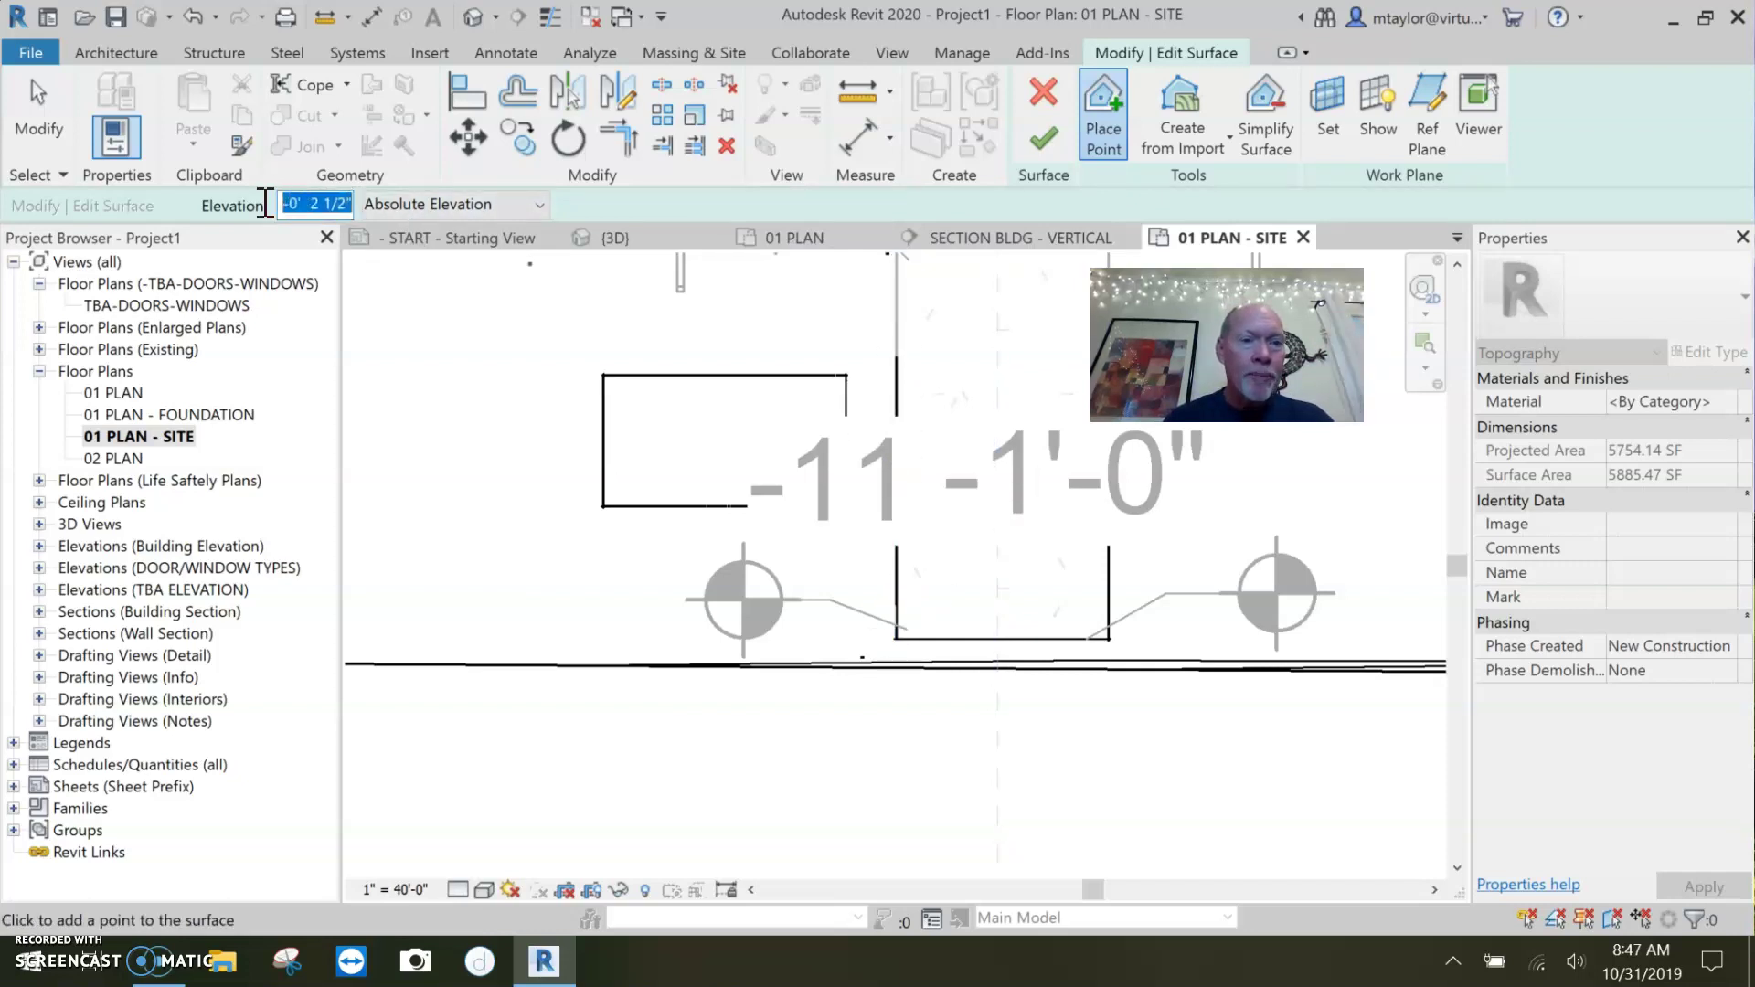
pyautogui.write('-1')
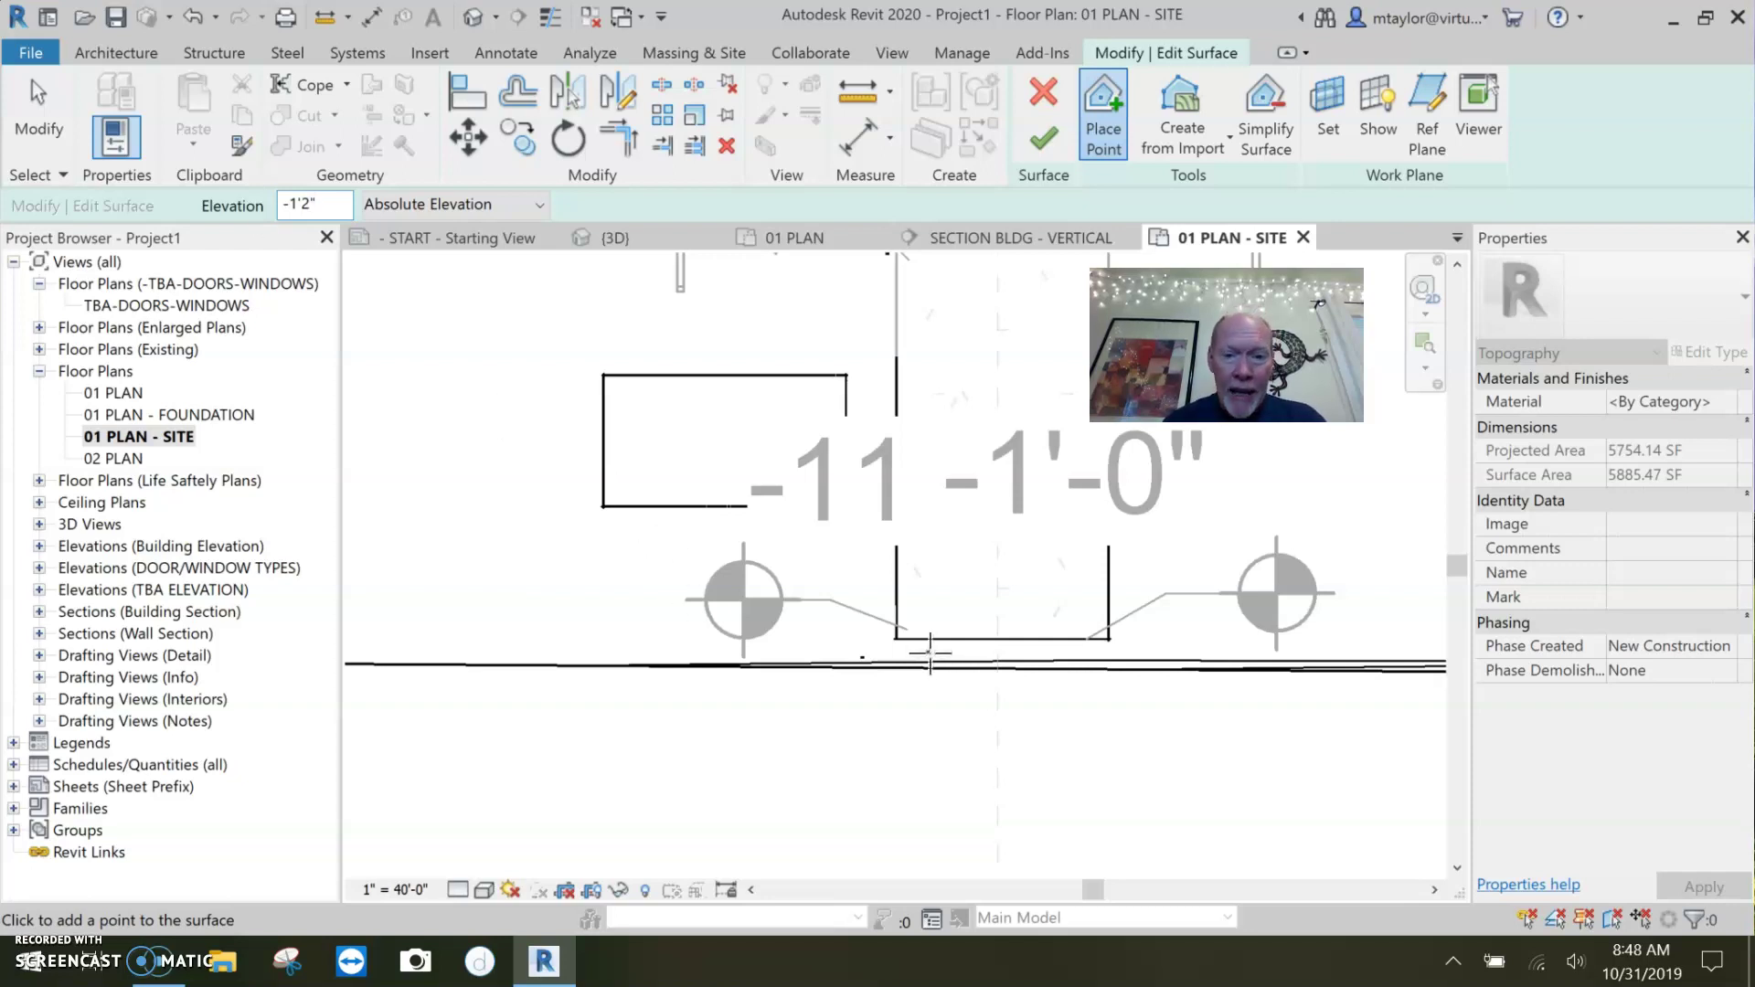
pyautogui.scroll(3, 886, 637)
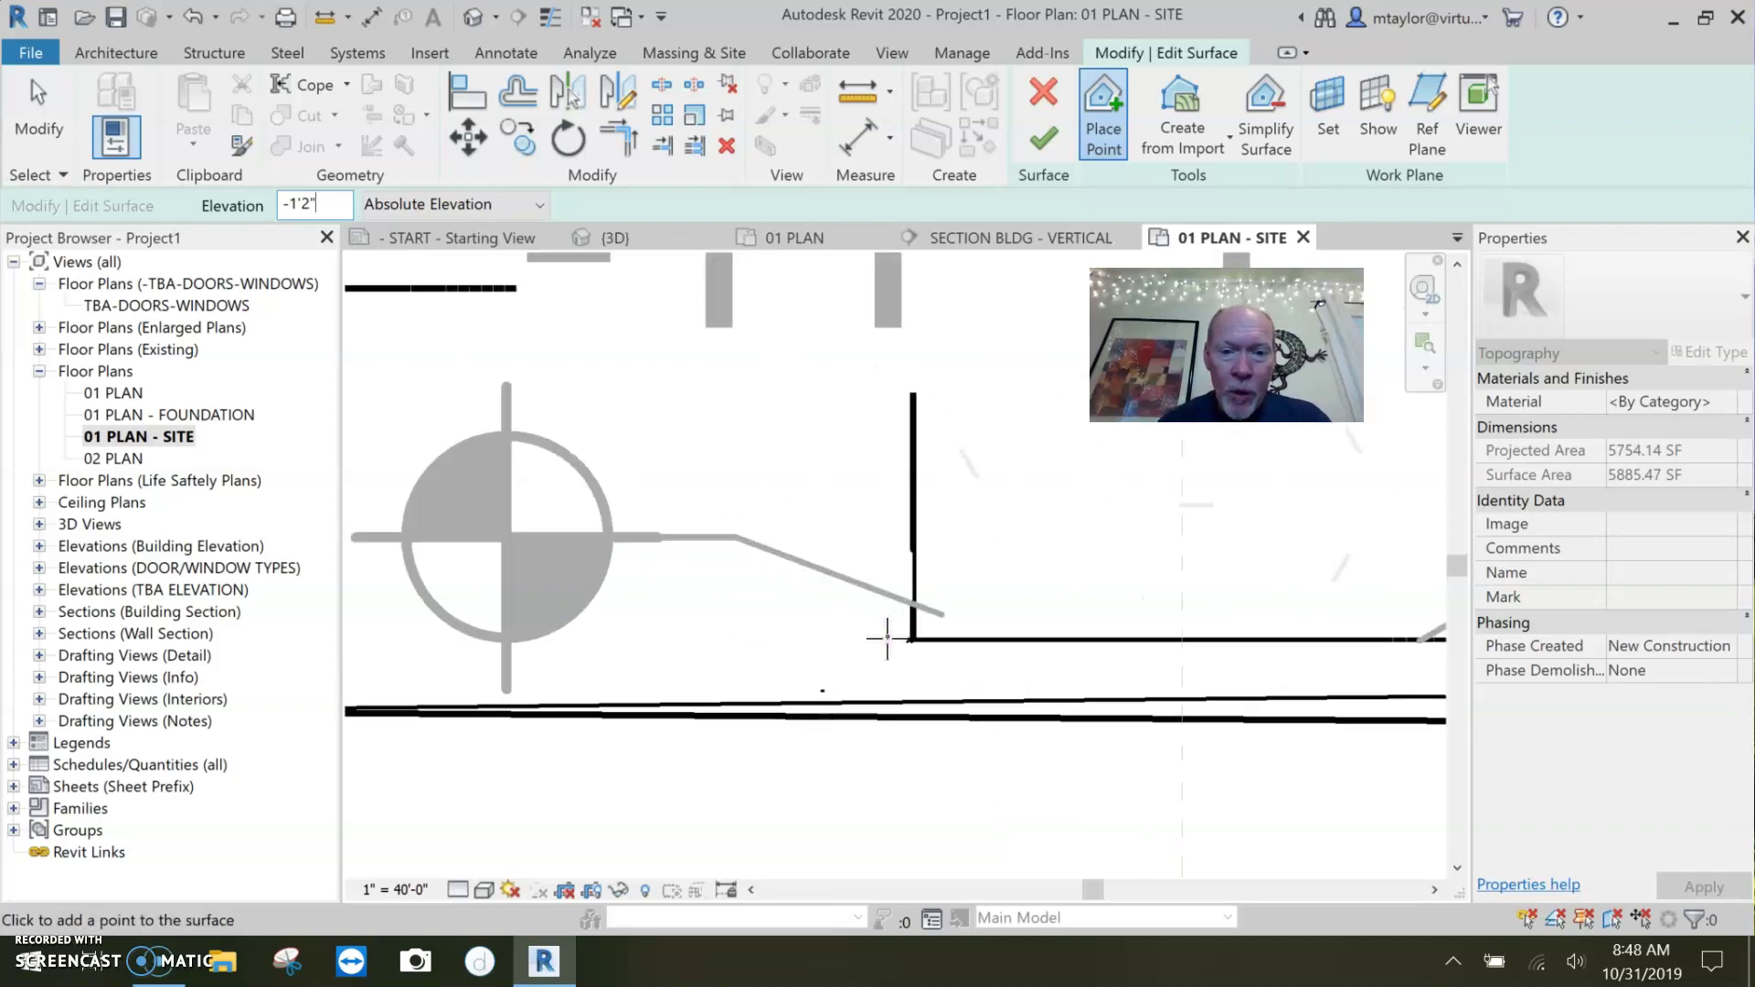
pyautogui.scroll(-3, 1030, 673)
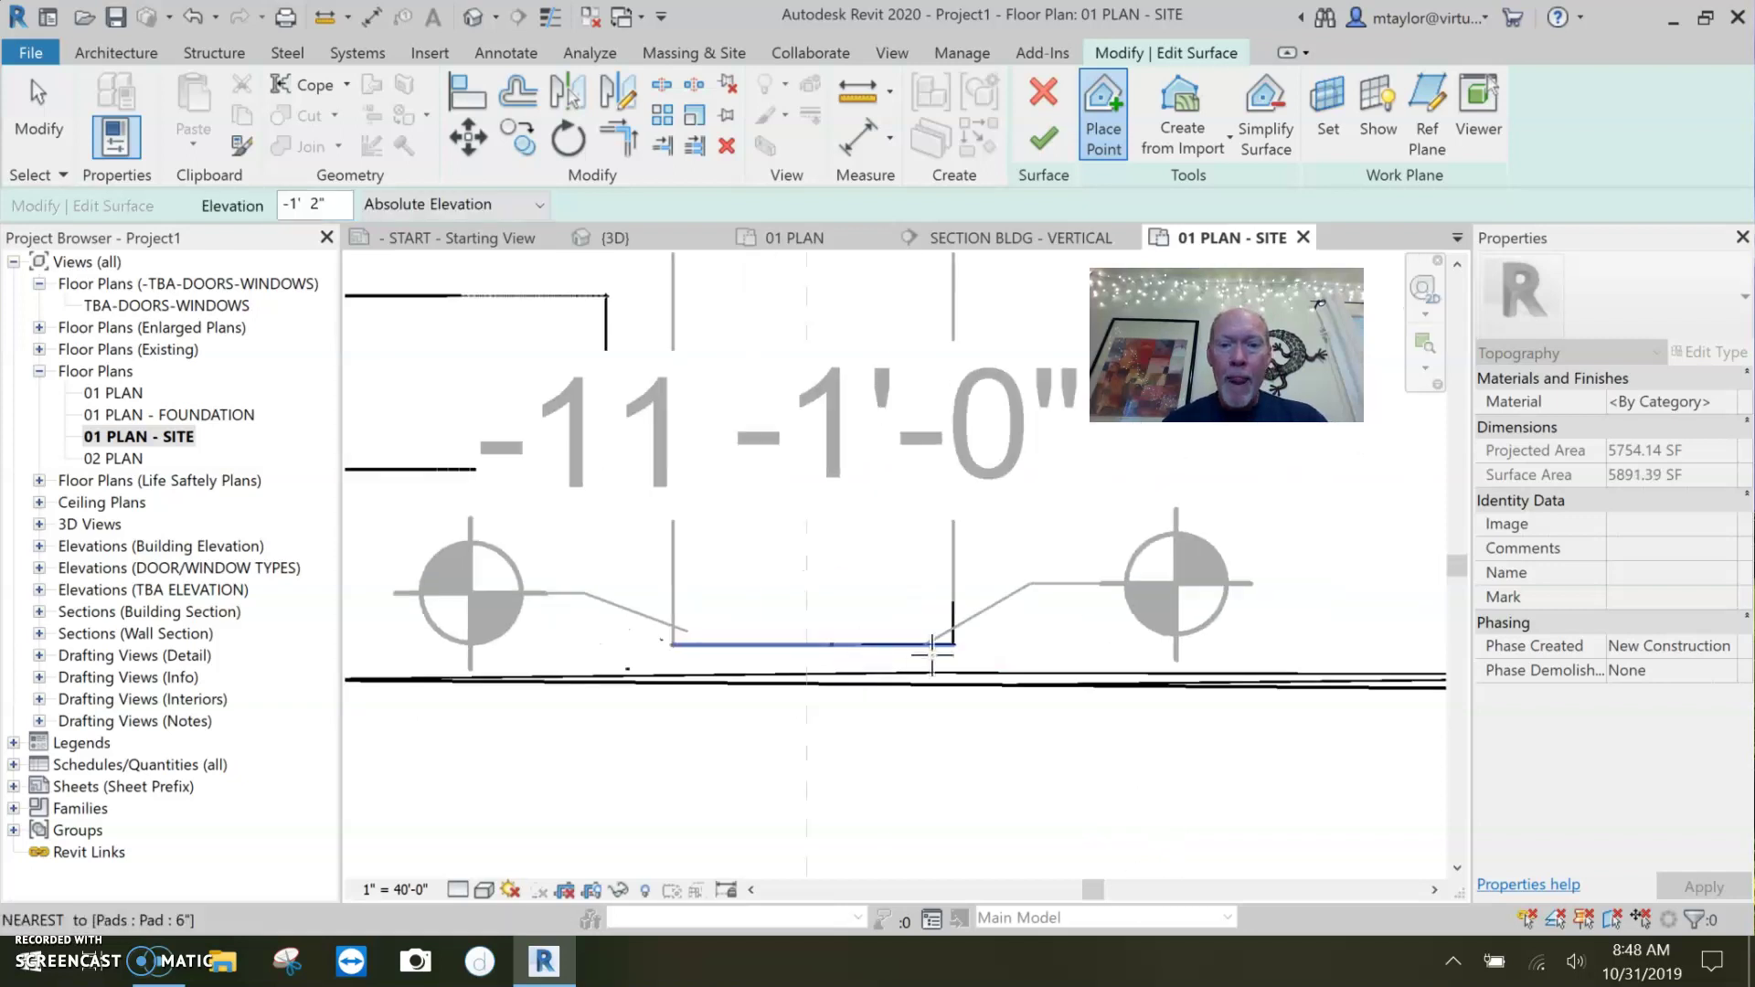
pyautogui.click(967, 637)
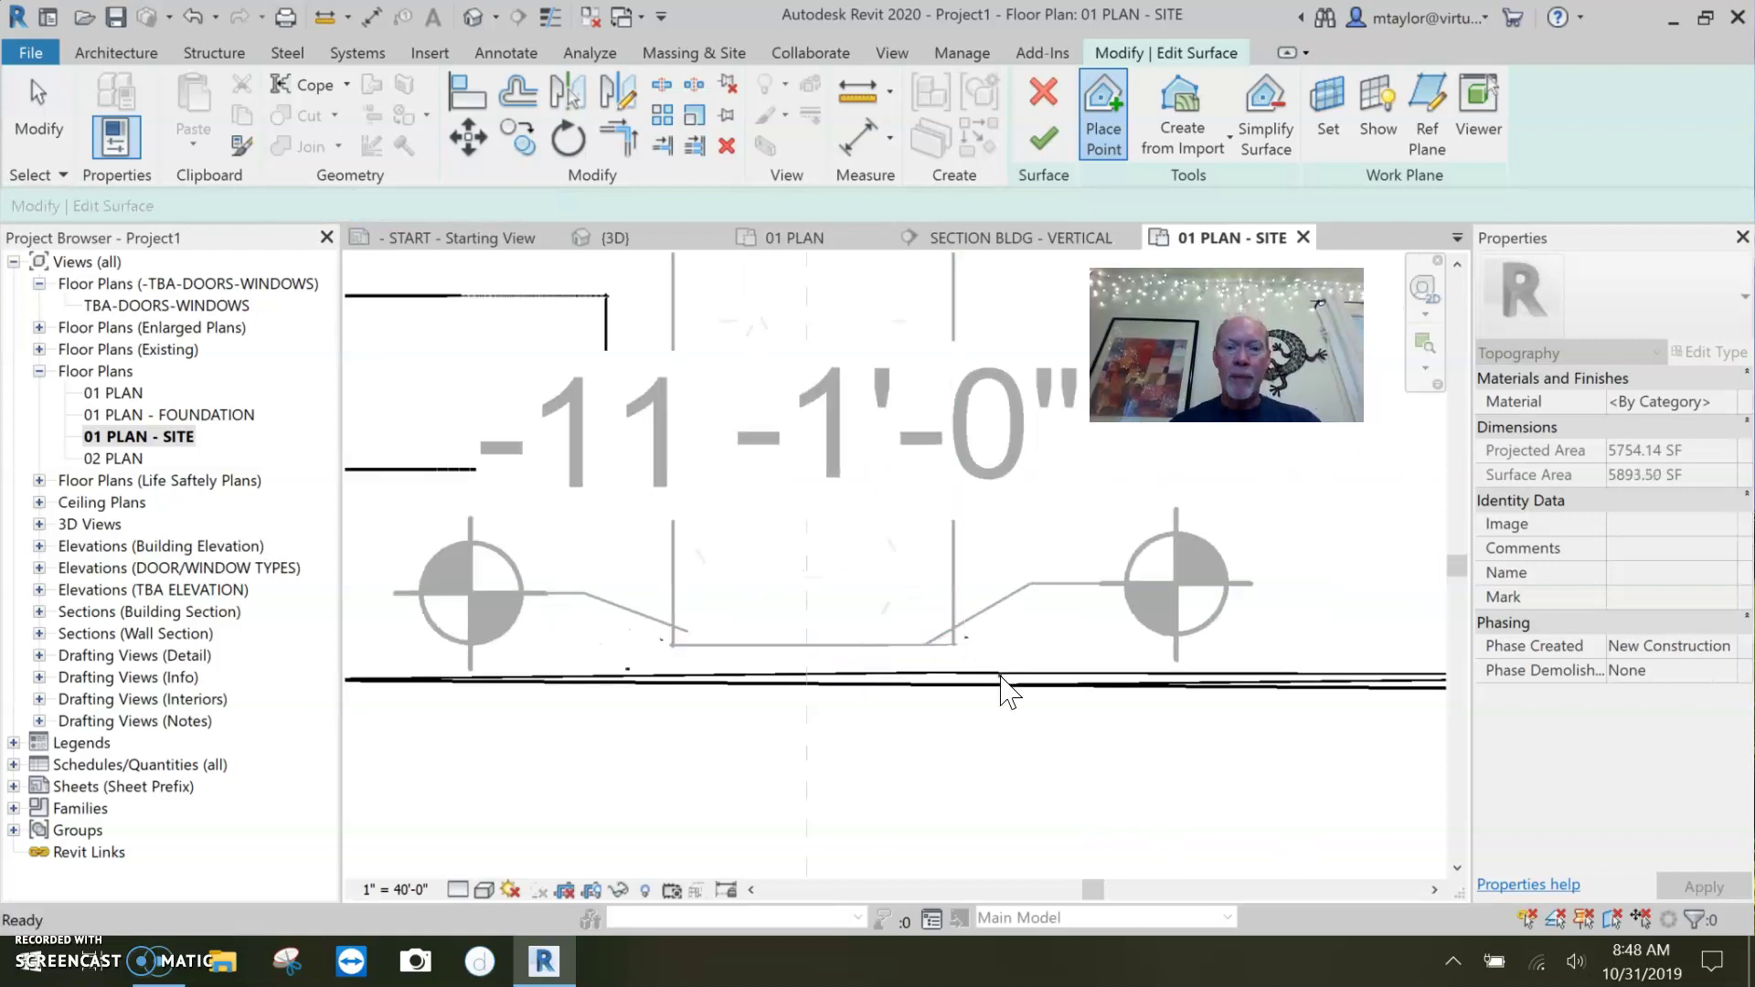
# - Delete the existing interior surface point near the entrance pad's outer corner on the small rectangular pad's side
pyautogui.press('Escape')
pyautogui.click(627, 673)
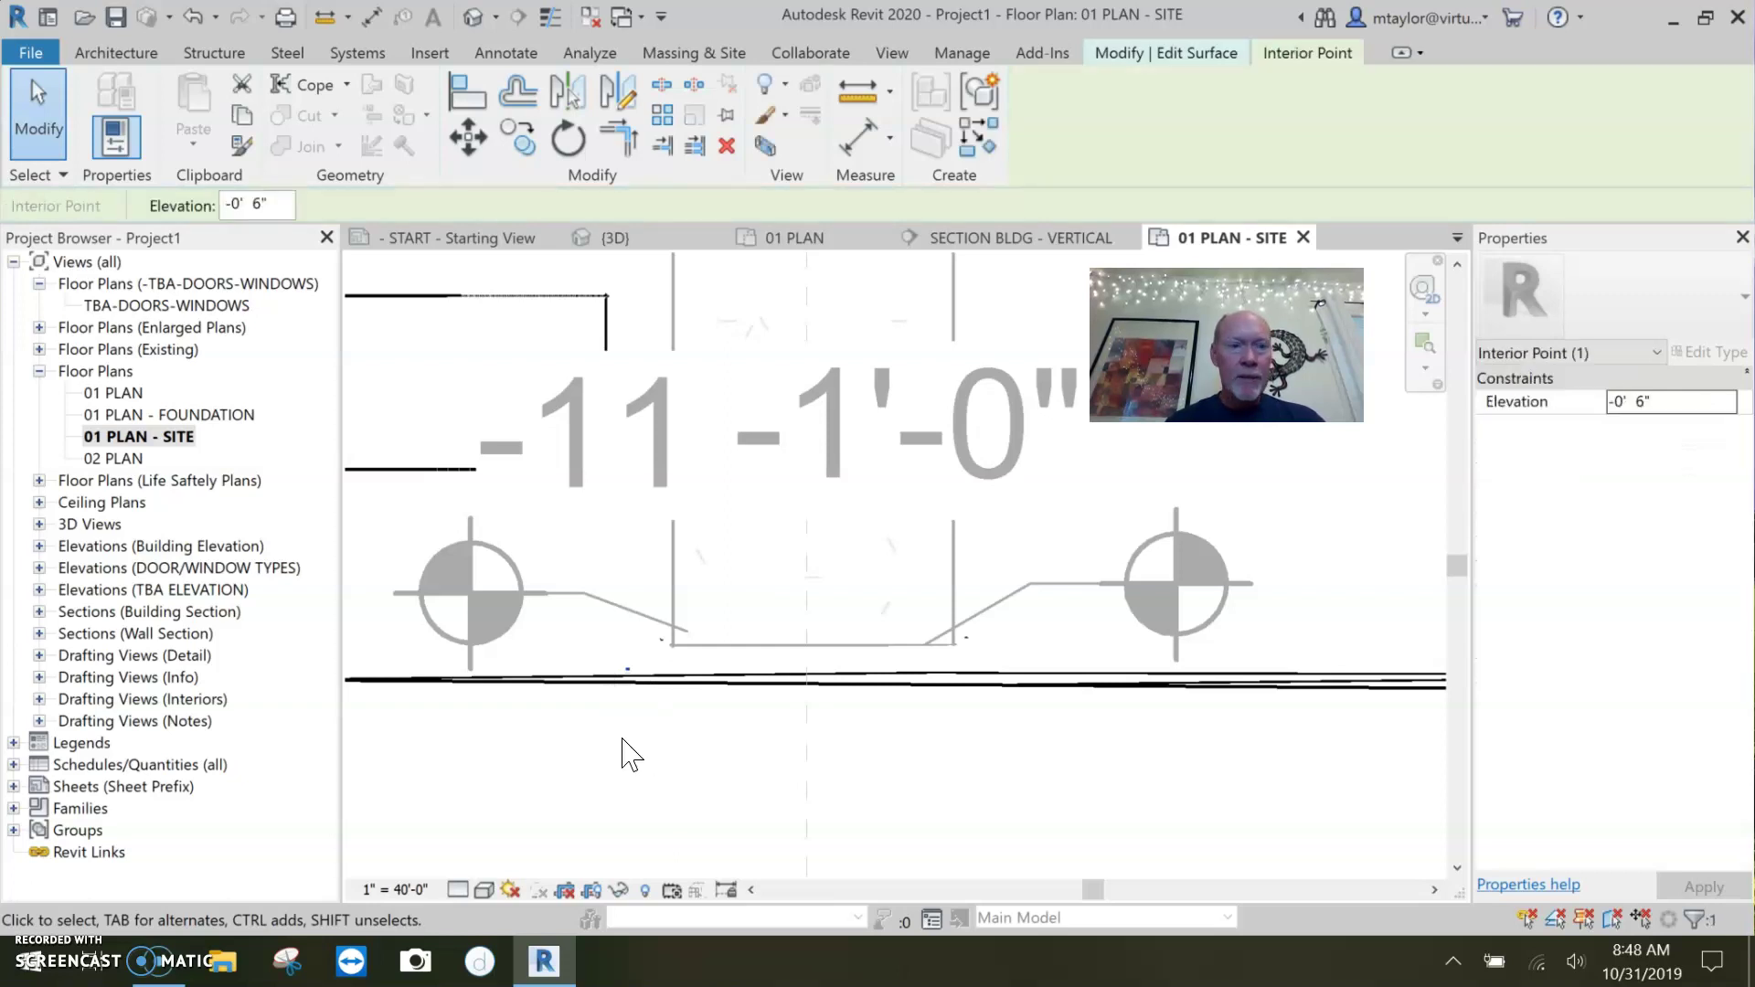
pyautogui.click(622, 738)
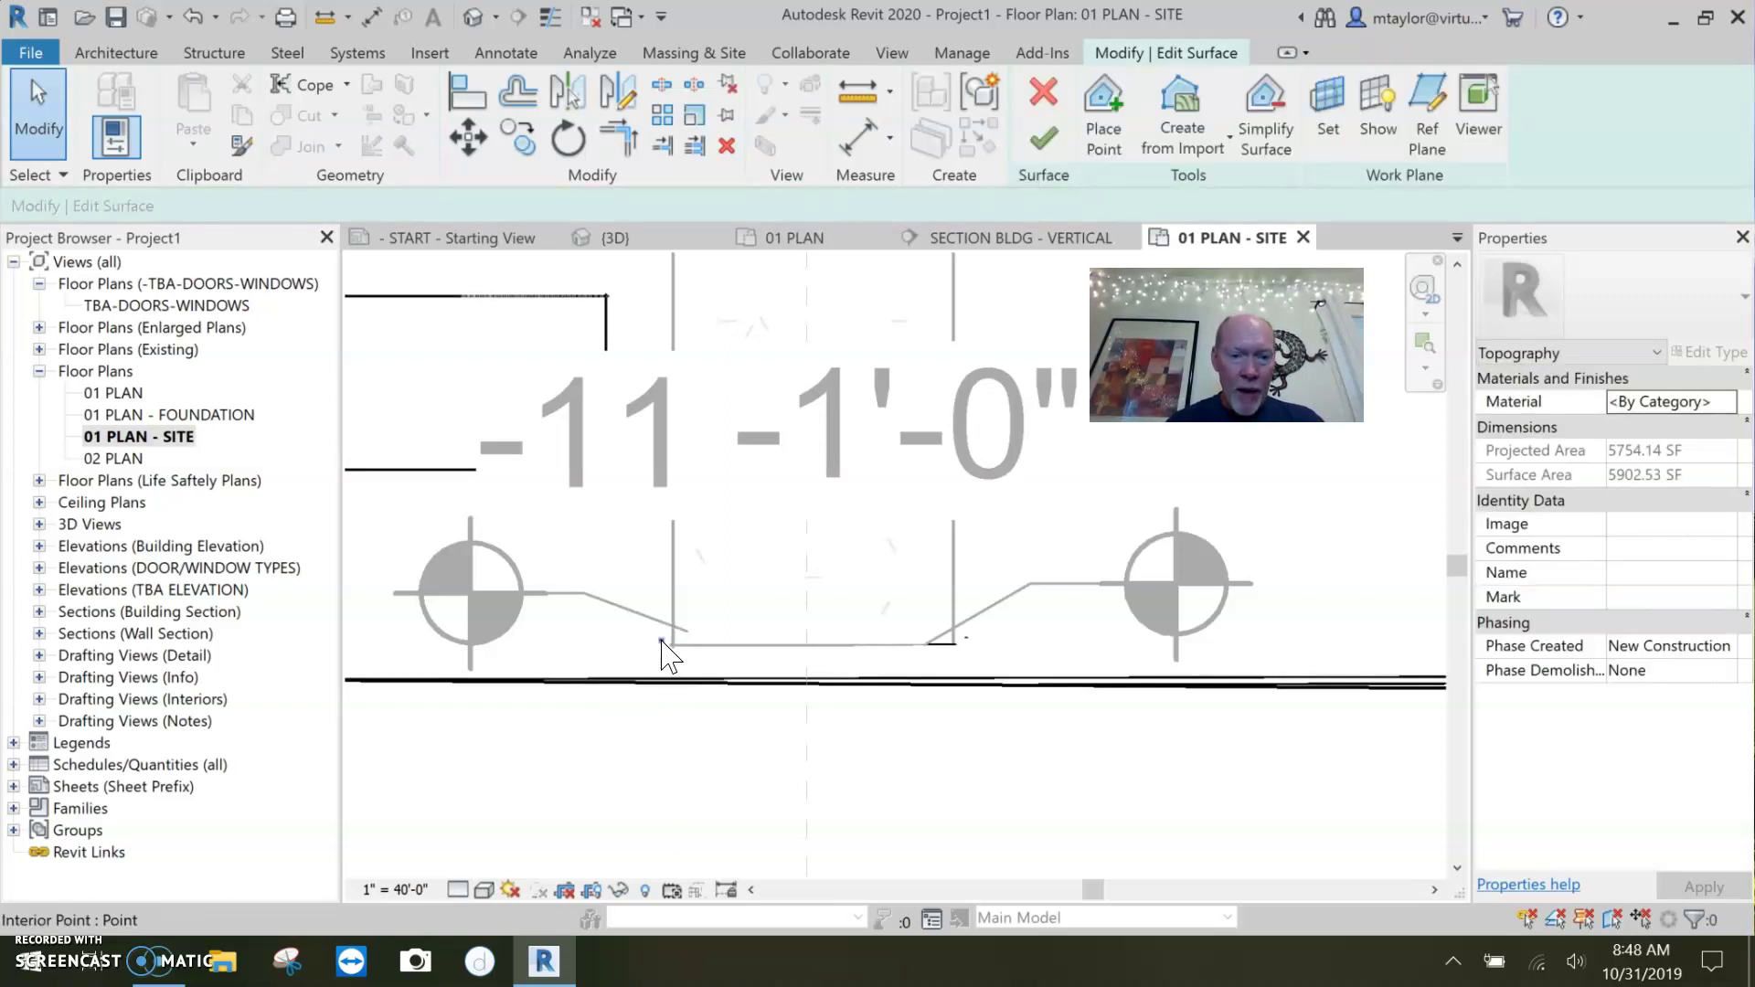
# - Check the elevations of the surface's boundary points and an interior point, and finish the surface edit
pyautogui.scroll(-3, 607, 694)
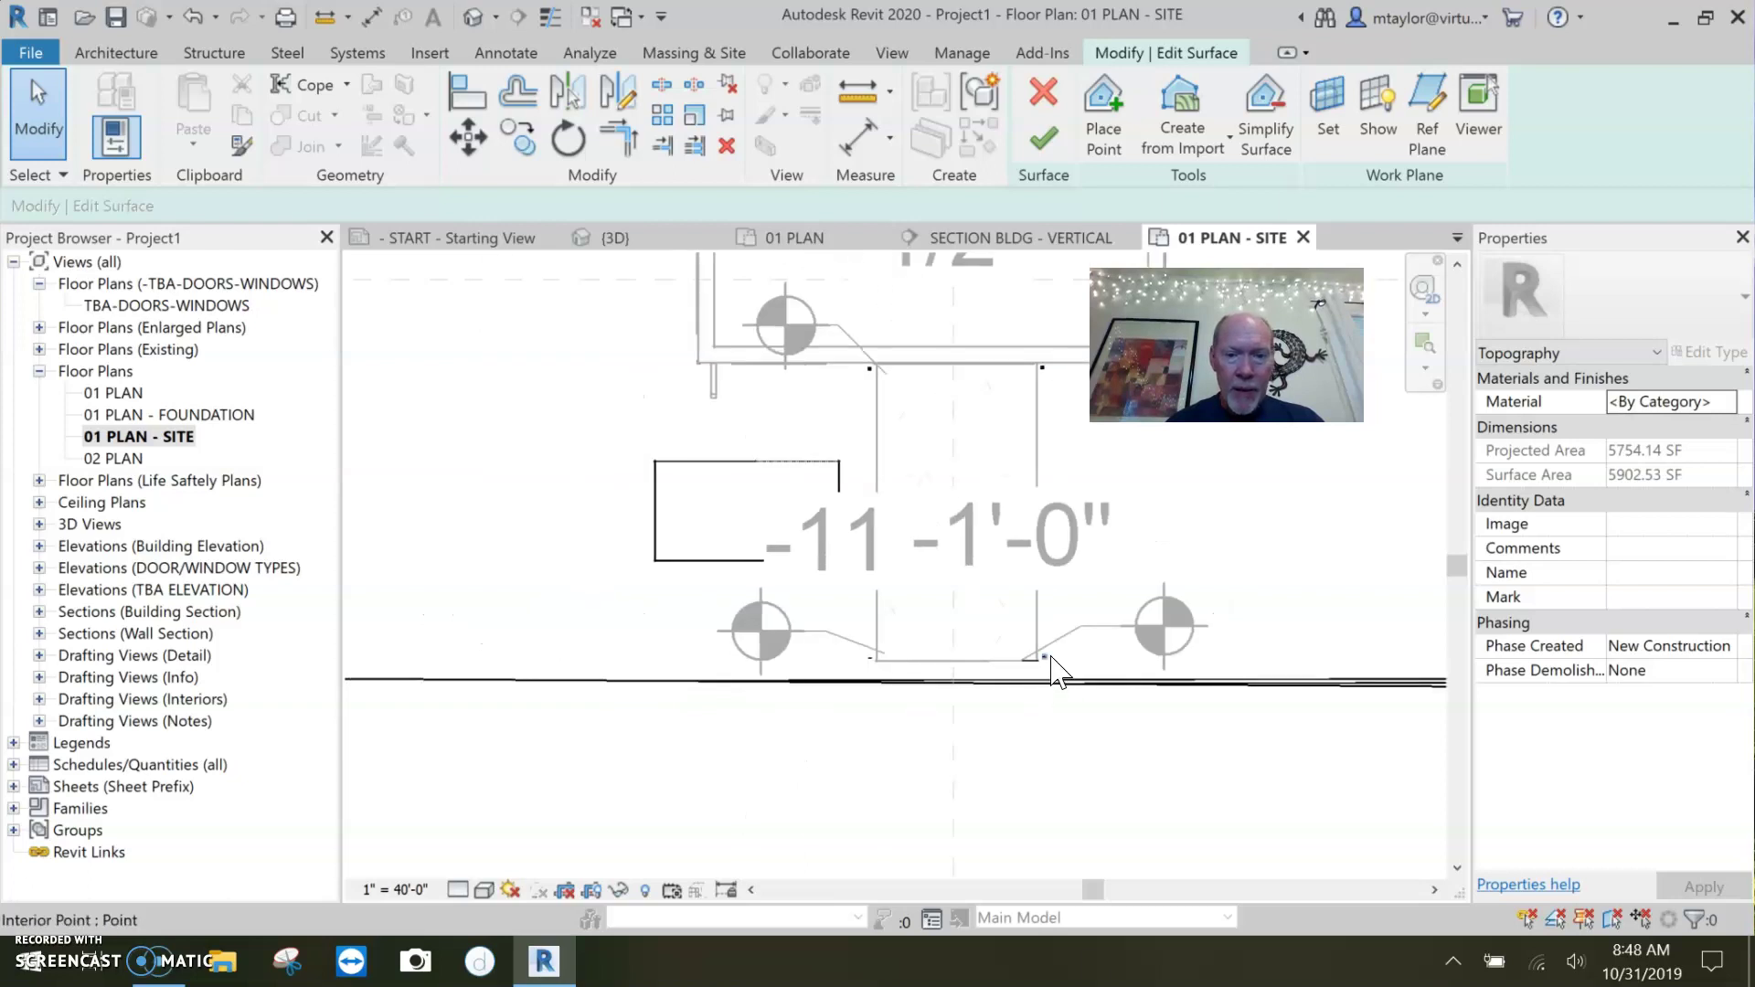
pyautogui.scroll(-2, 790, 696)
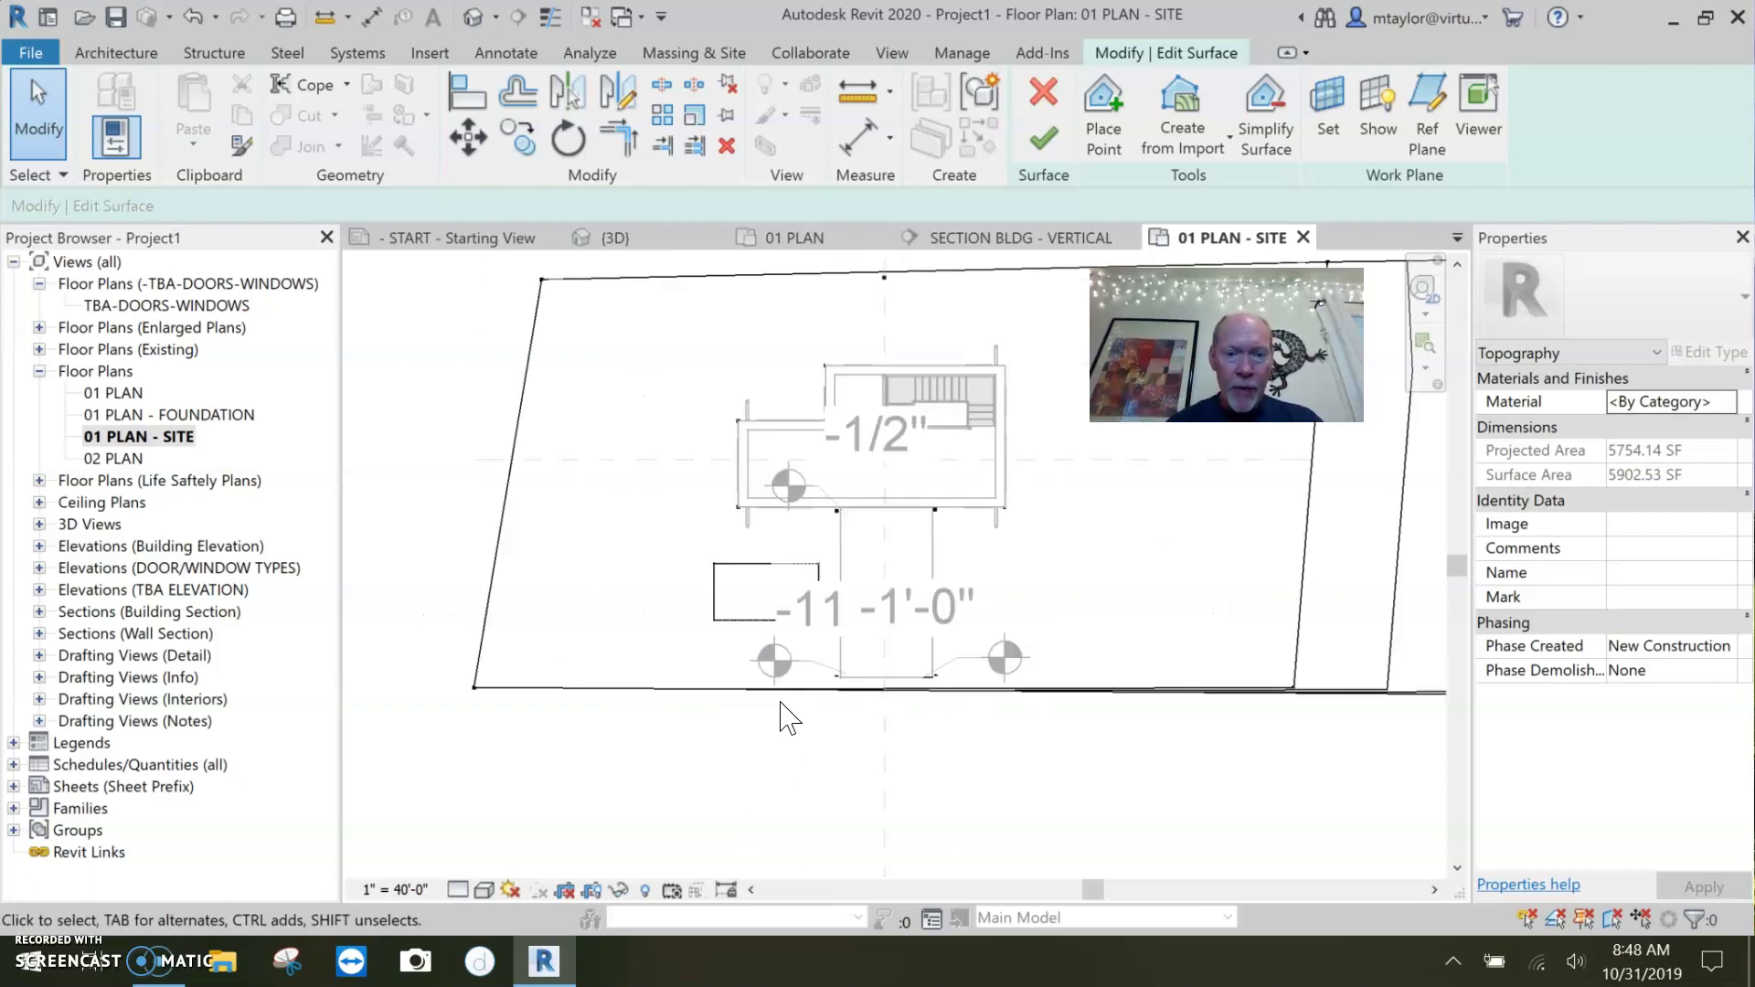
pyautogui.moveTo(416, 640); pyautogui.dragTo(528, 727)
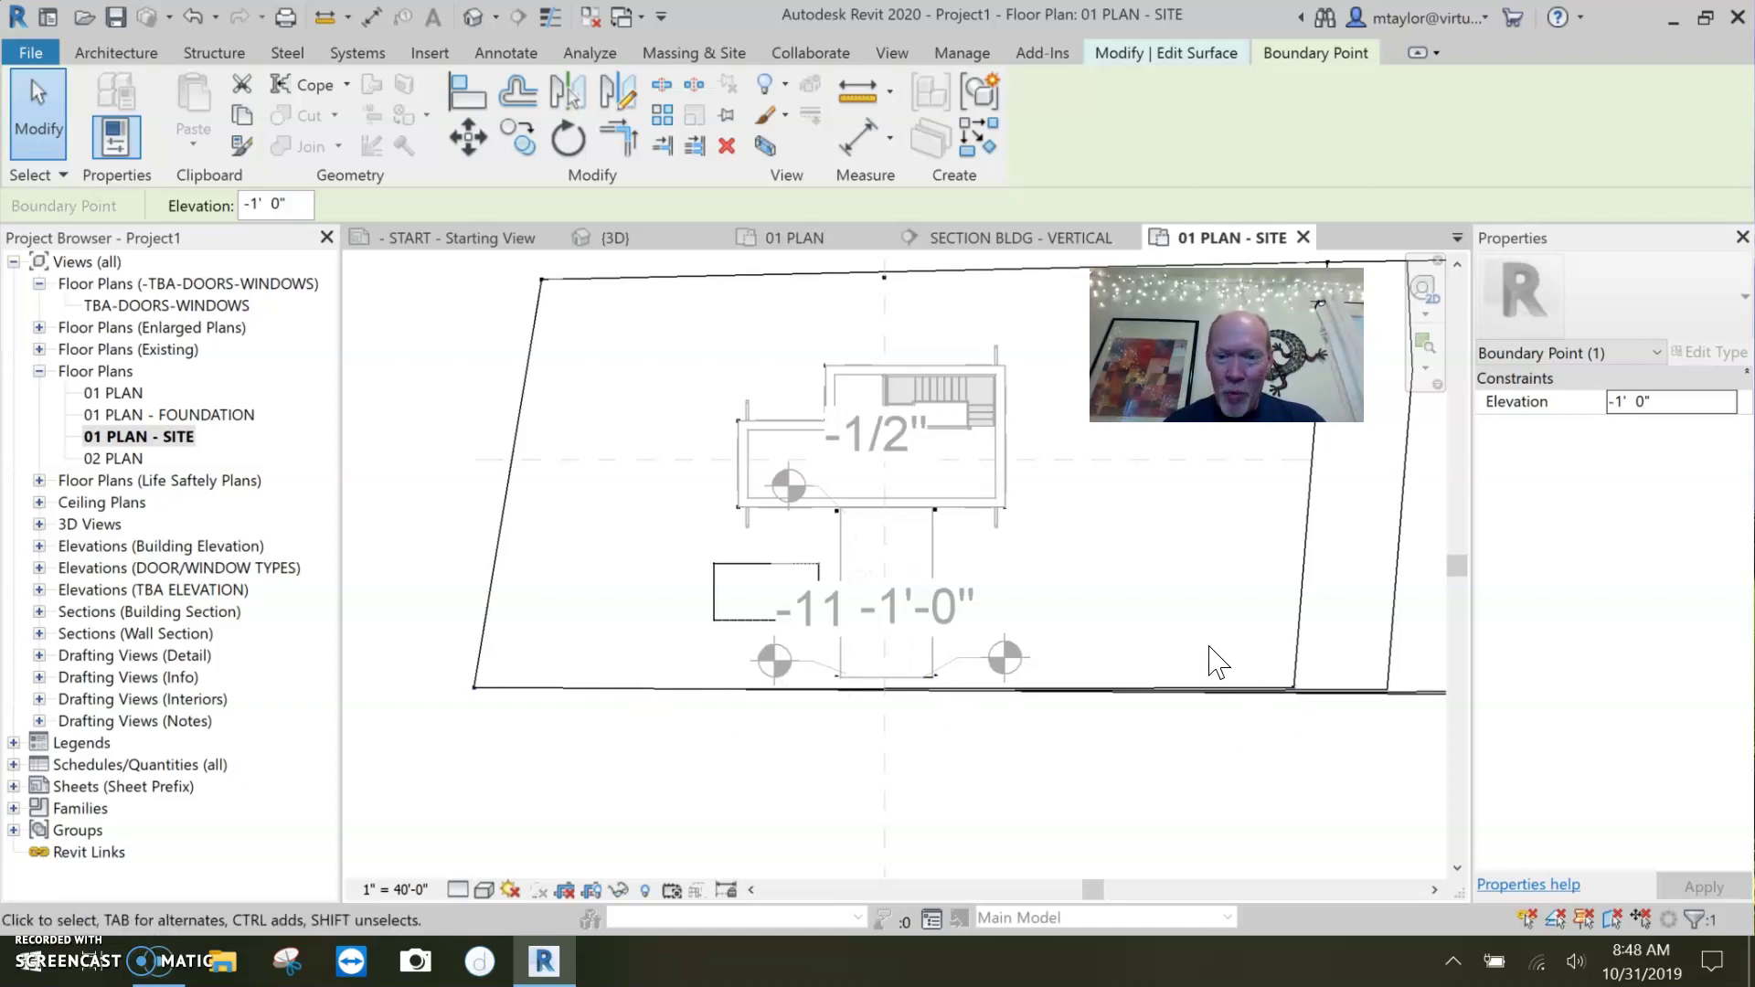
pyautogui.click(1335, 746)
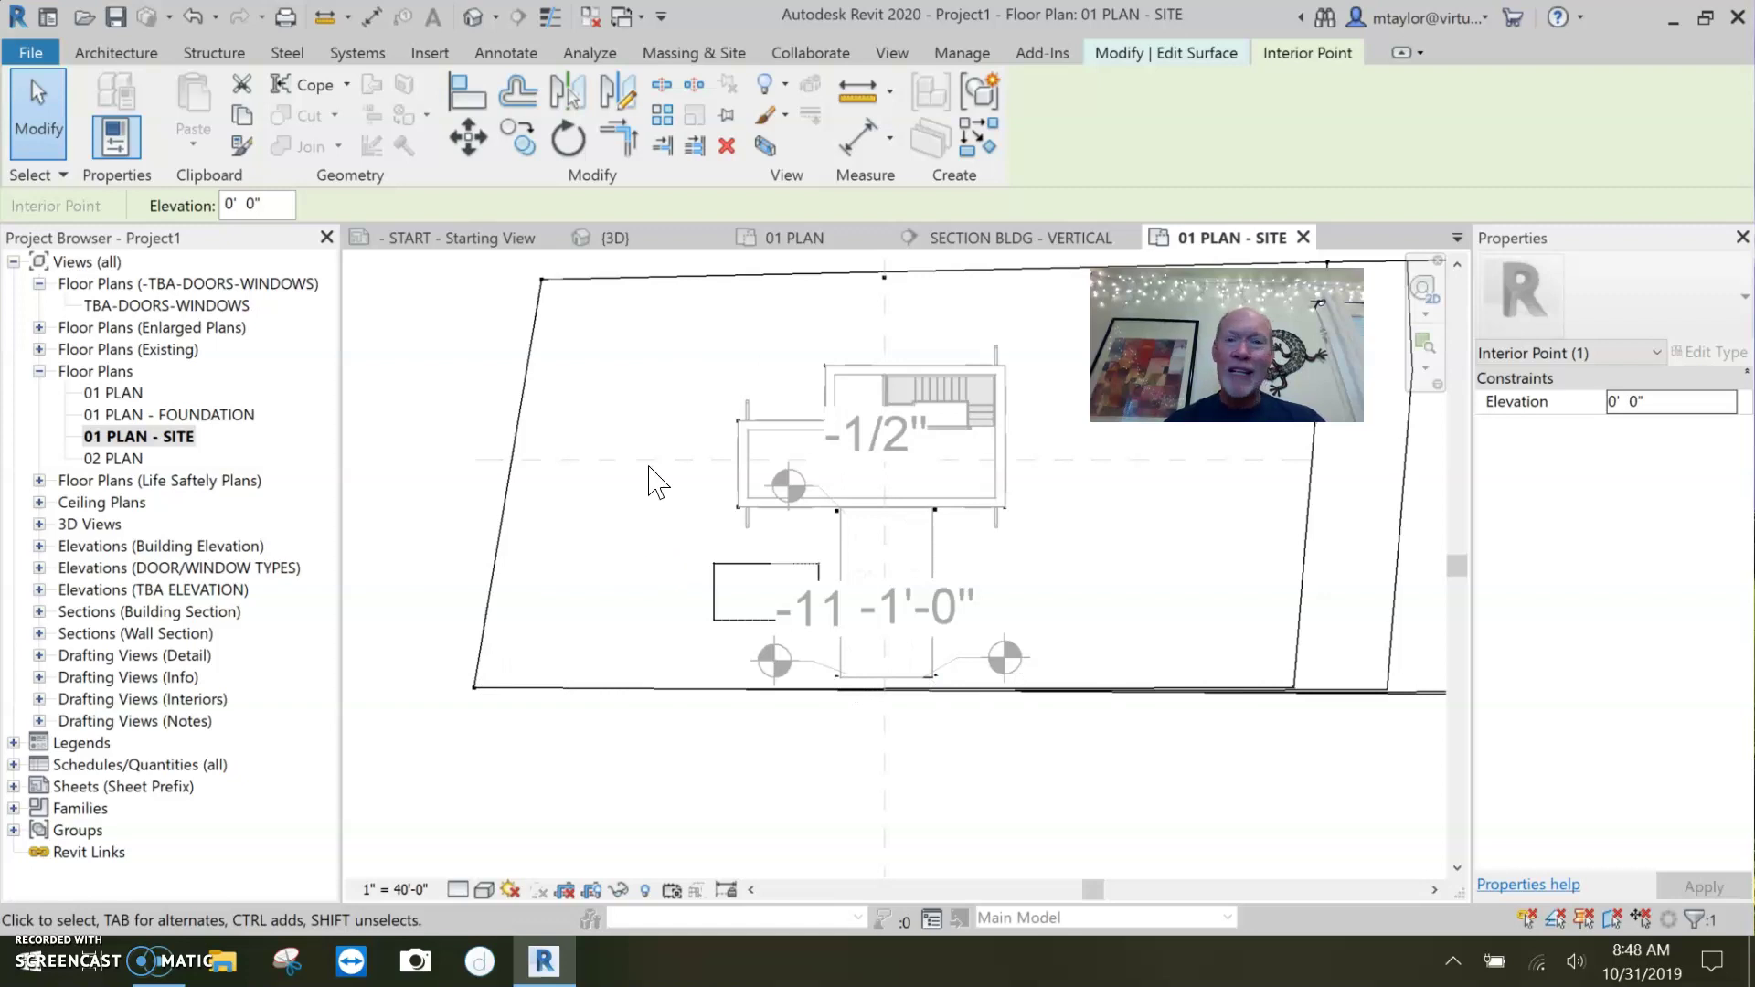
pyautogui.click(914, 830)
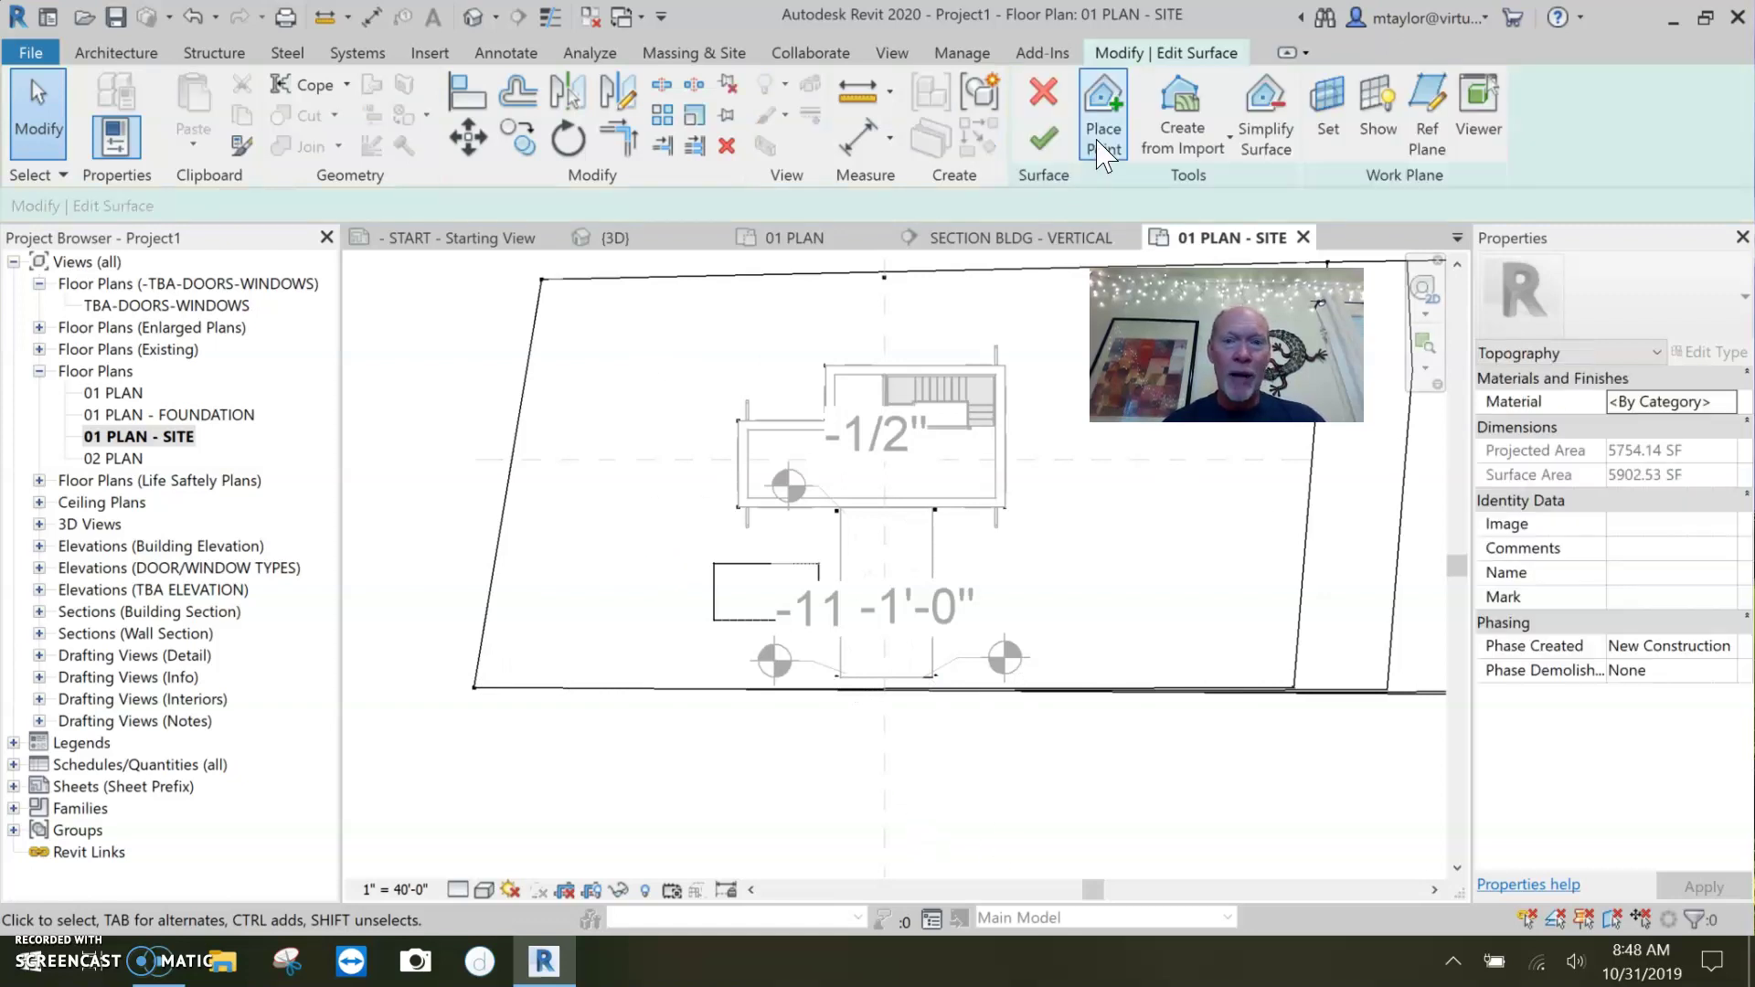
pyautogui.click(1043, 137)
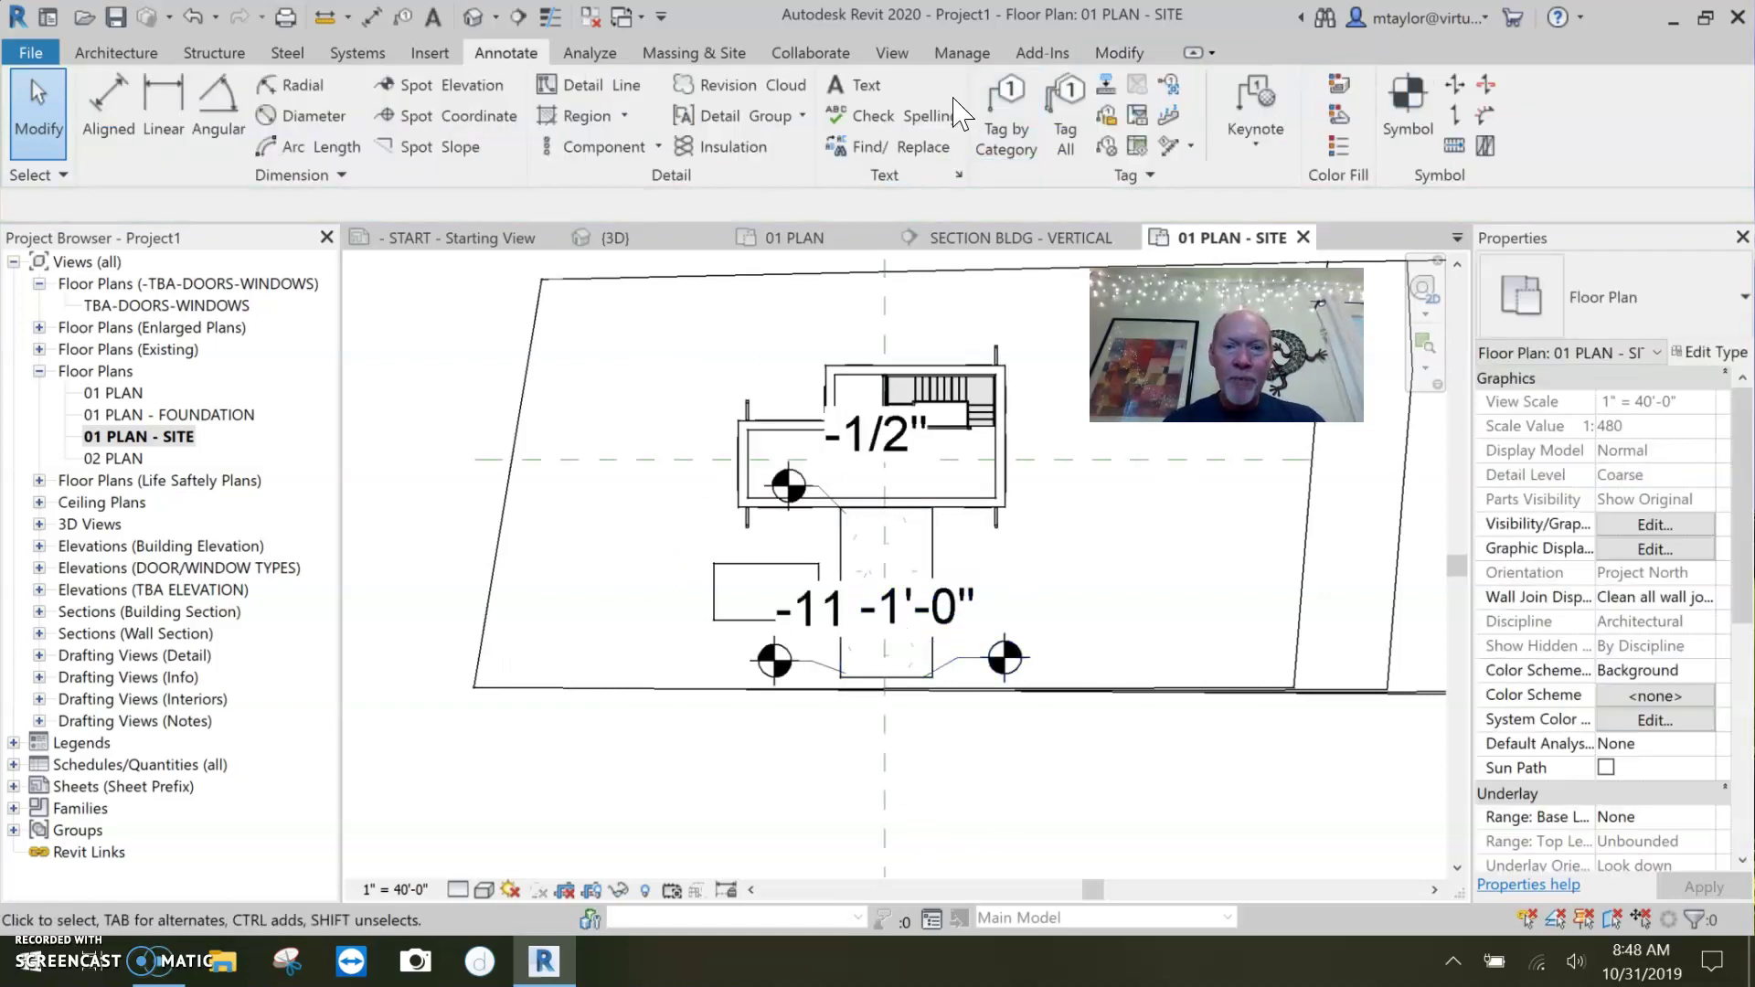
# - In the {3D} view, examine how the topography meets the entrance pad along its sides, at the wall and at its outer edge
pyautogui.click(627, 242)
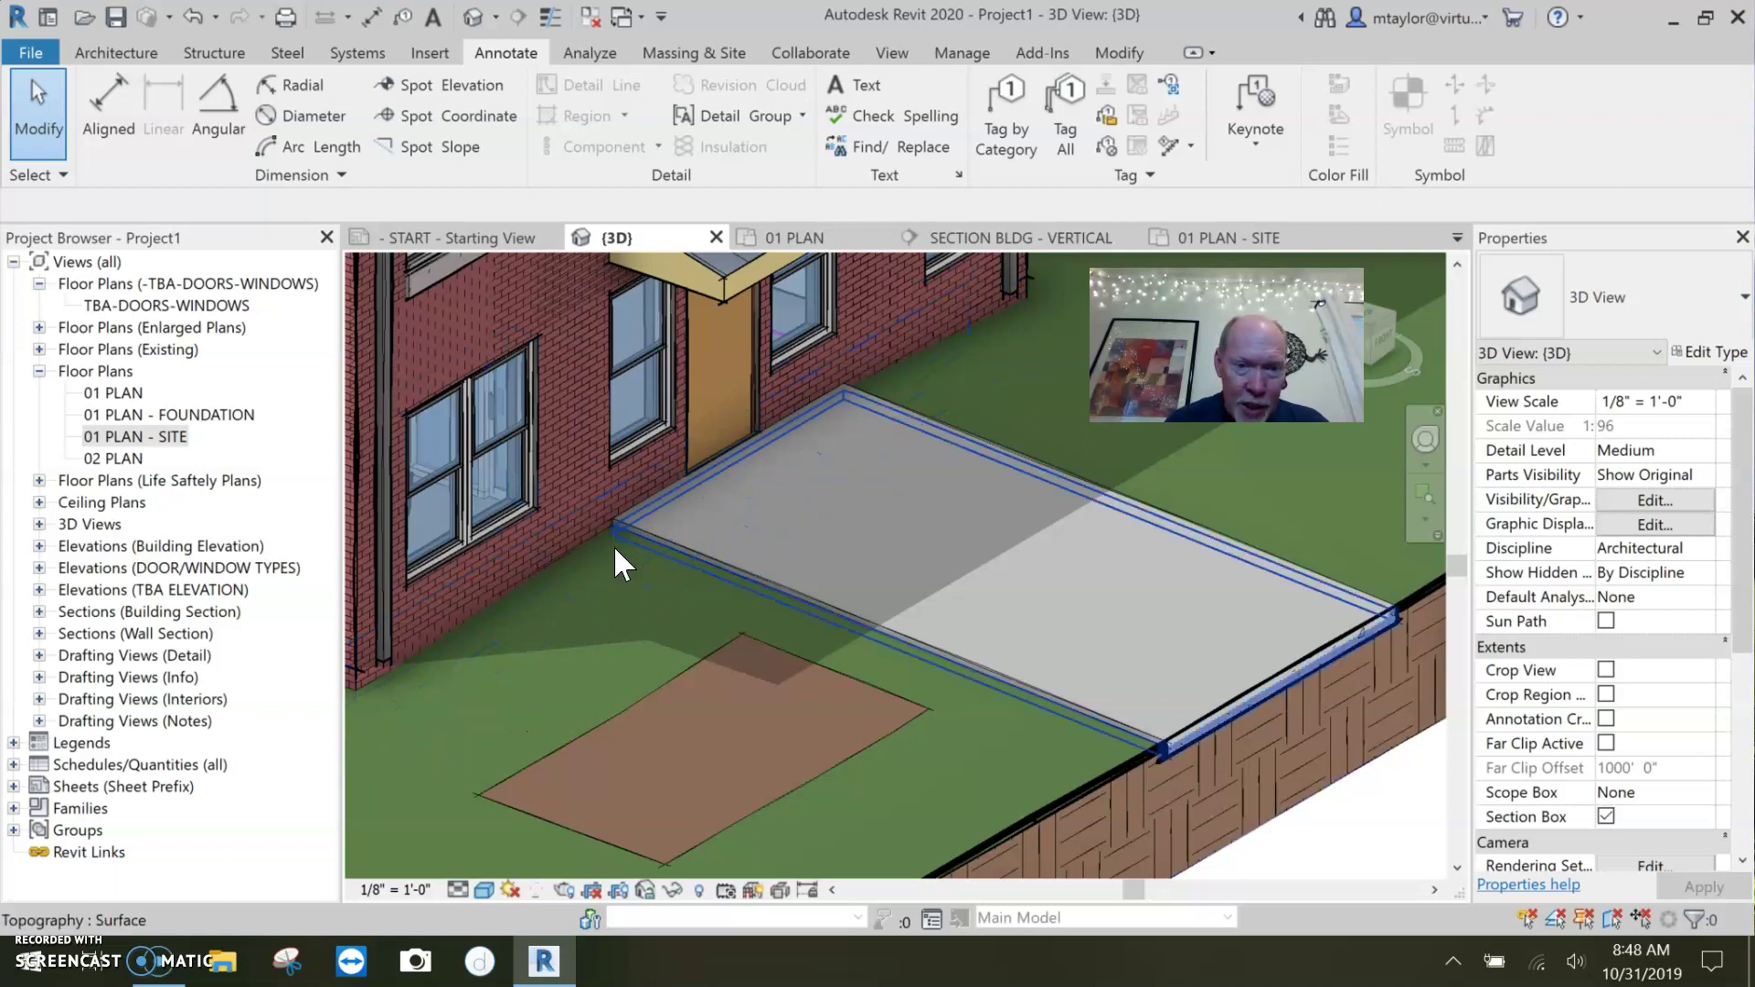
pyautogui.scroll(4, 612, 527)
pyautogui.scroll(-4, 613, 539)
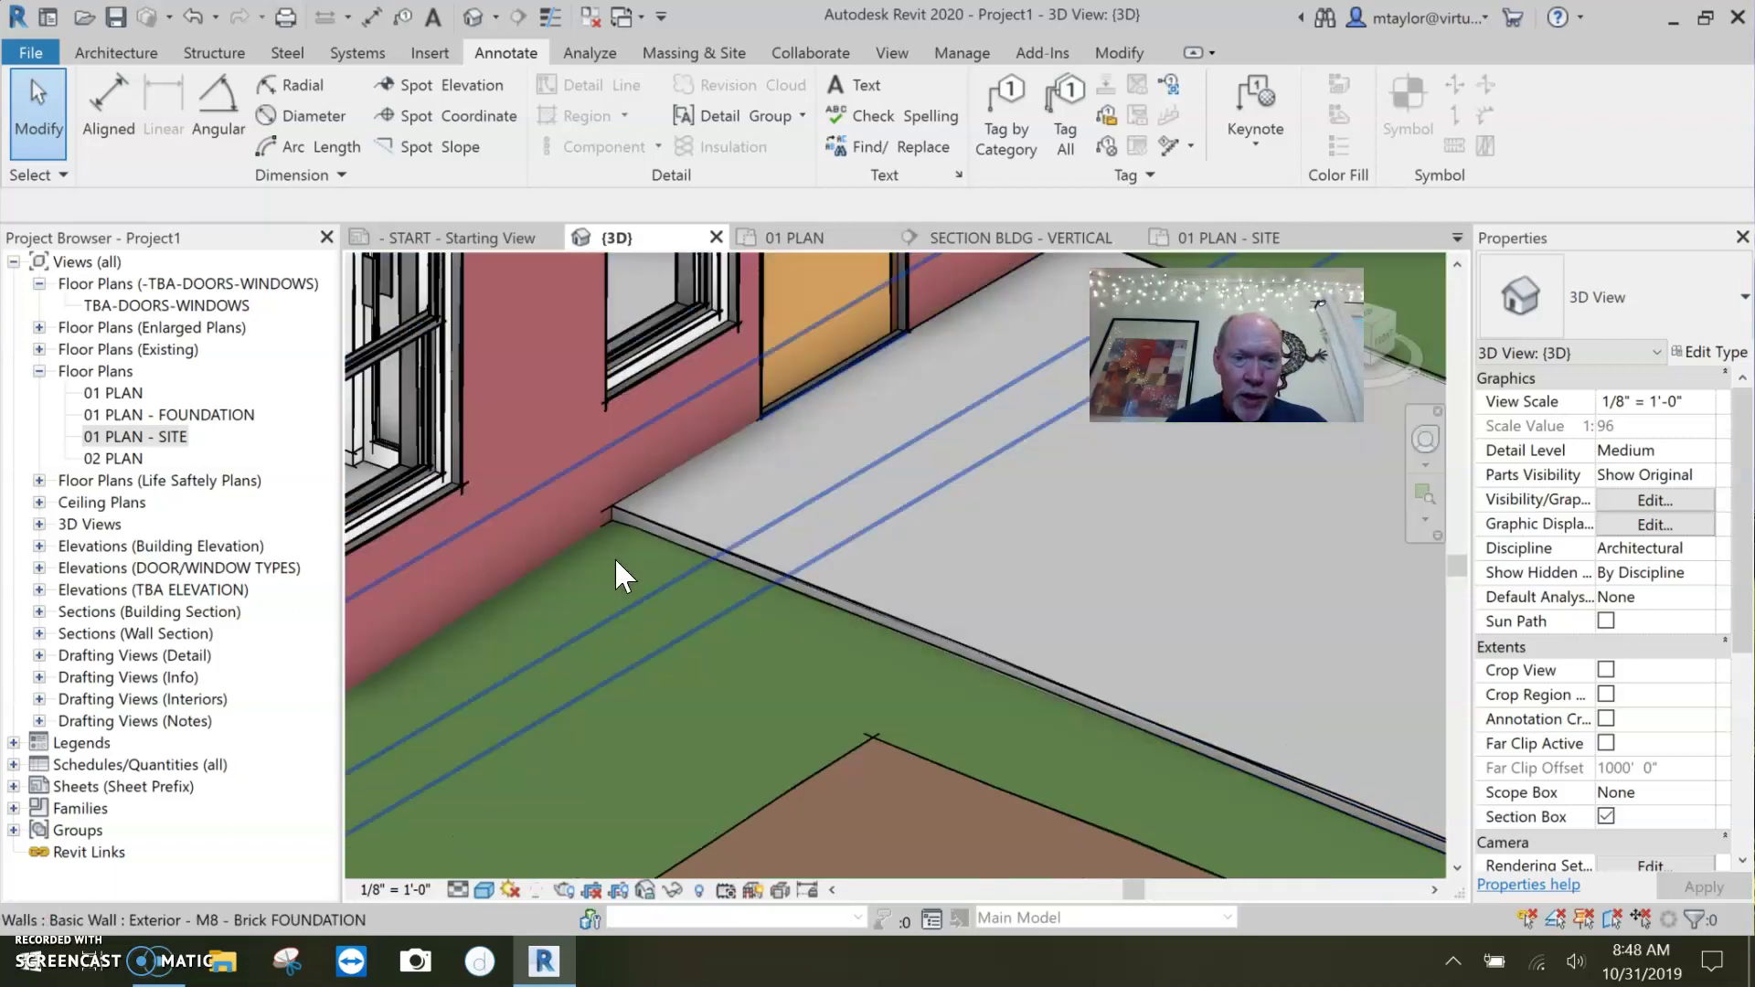
pyautogui.moveTo(967, 722); pyautogui.dragTo(748, 582, button='middle')
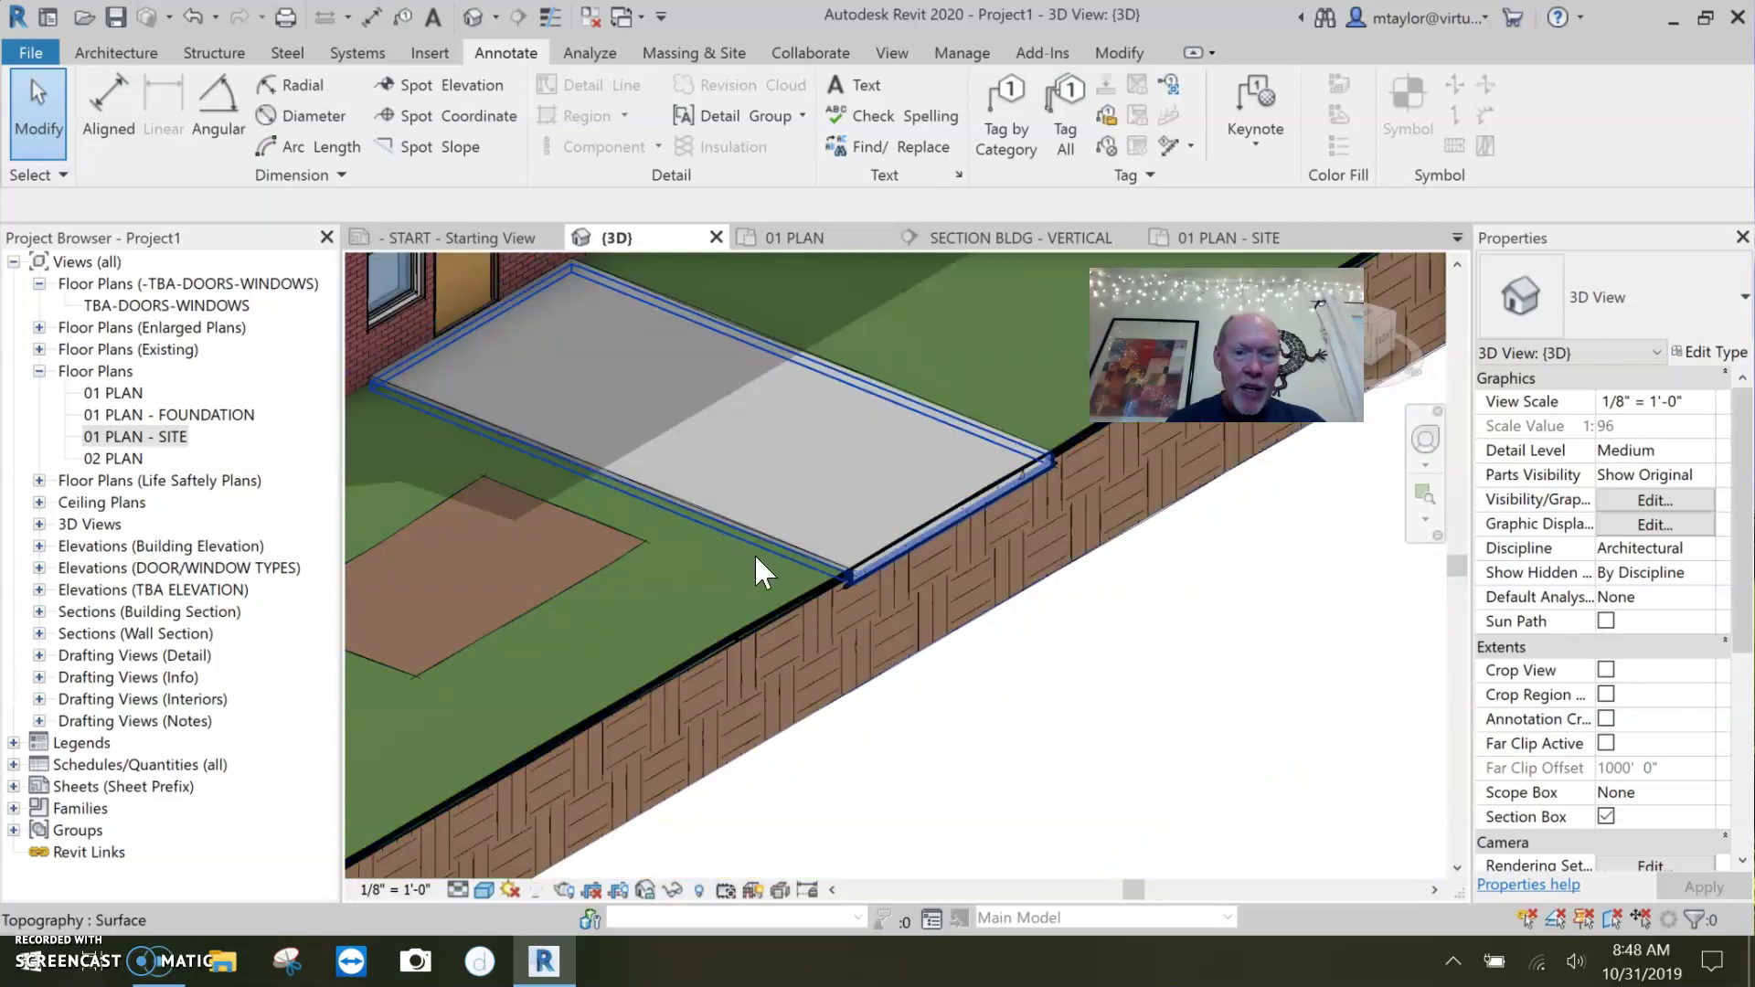
pyautogui.click(1022, 475)
pyautogui.moveTo(1022, 475)
pyautogui.keyDown('shift'); pyautogui.mouseDown(button='middle')
pyautogui.moveTo(1023, 752)
pyautogui.moveTo(835, 733)
pyautogui.moveTo(756, 697)
pyautogui.moveTo(821, 544)
pyautogui.mouseUp(button='middle'); pyautogui.keyUp('shift')
pyautogui.press('Escape')
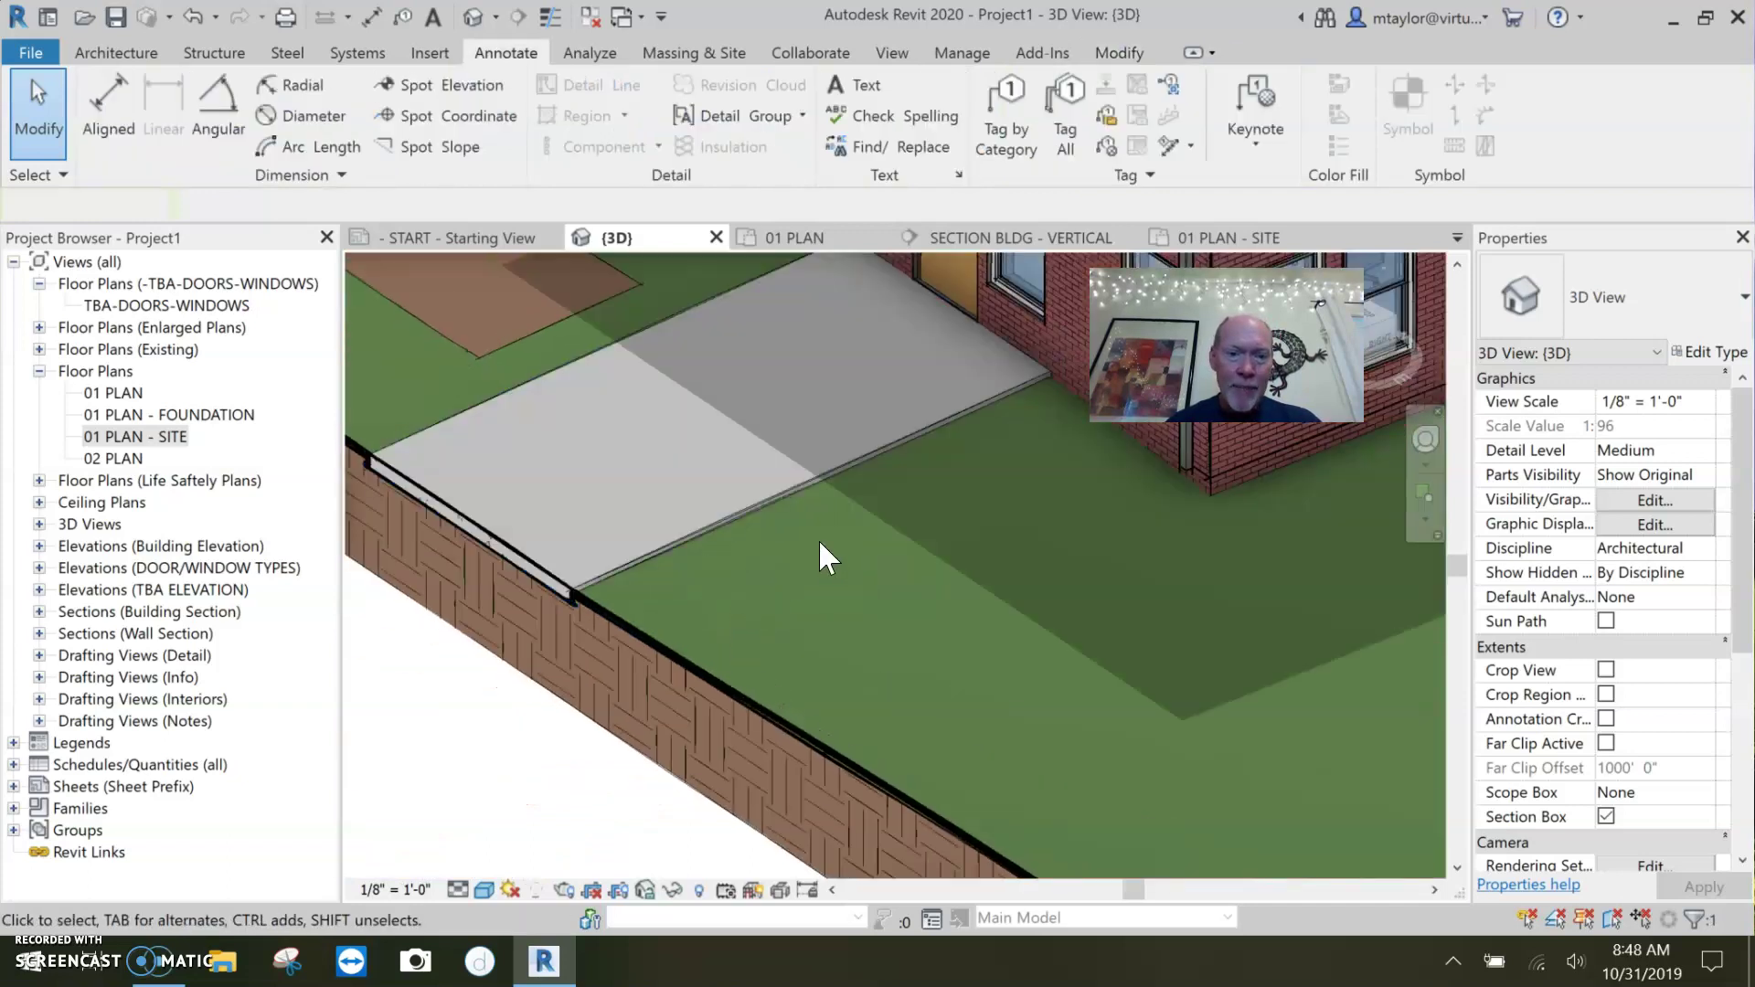
pyautogui.scroll(-4, 639, 606)
pyautogui.keyDown('shift'); pyautogui.moveTo(494, 740); pyautogui.dragTo(869, 814, button='middle'); pyautogui.keyUp('shift')
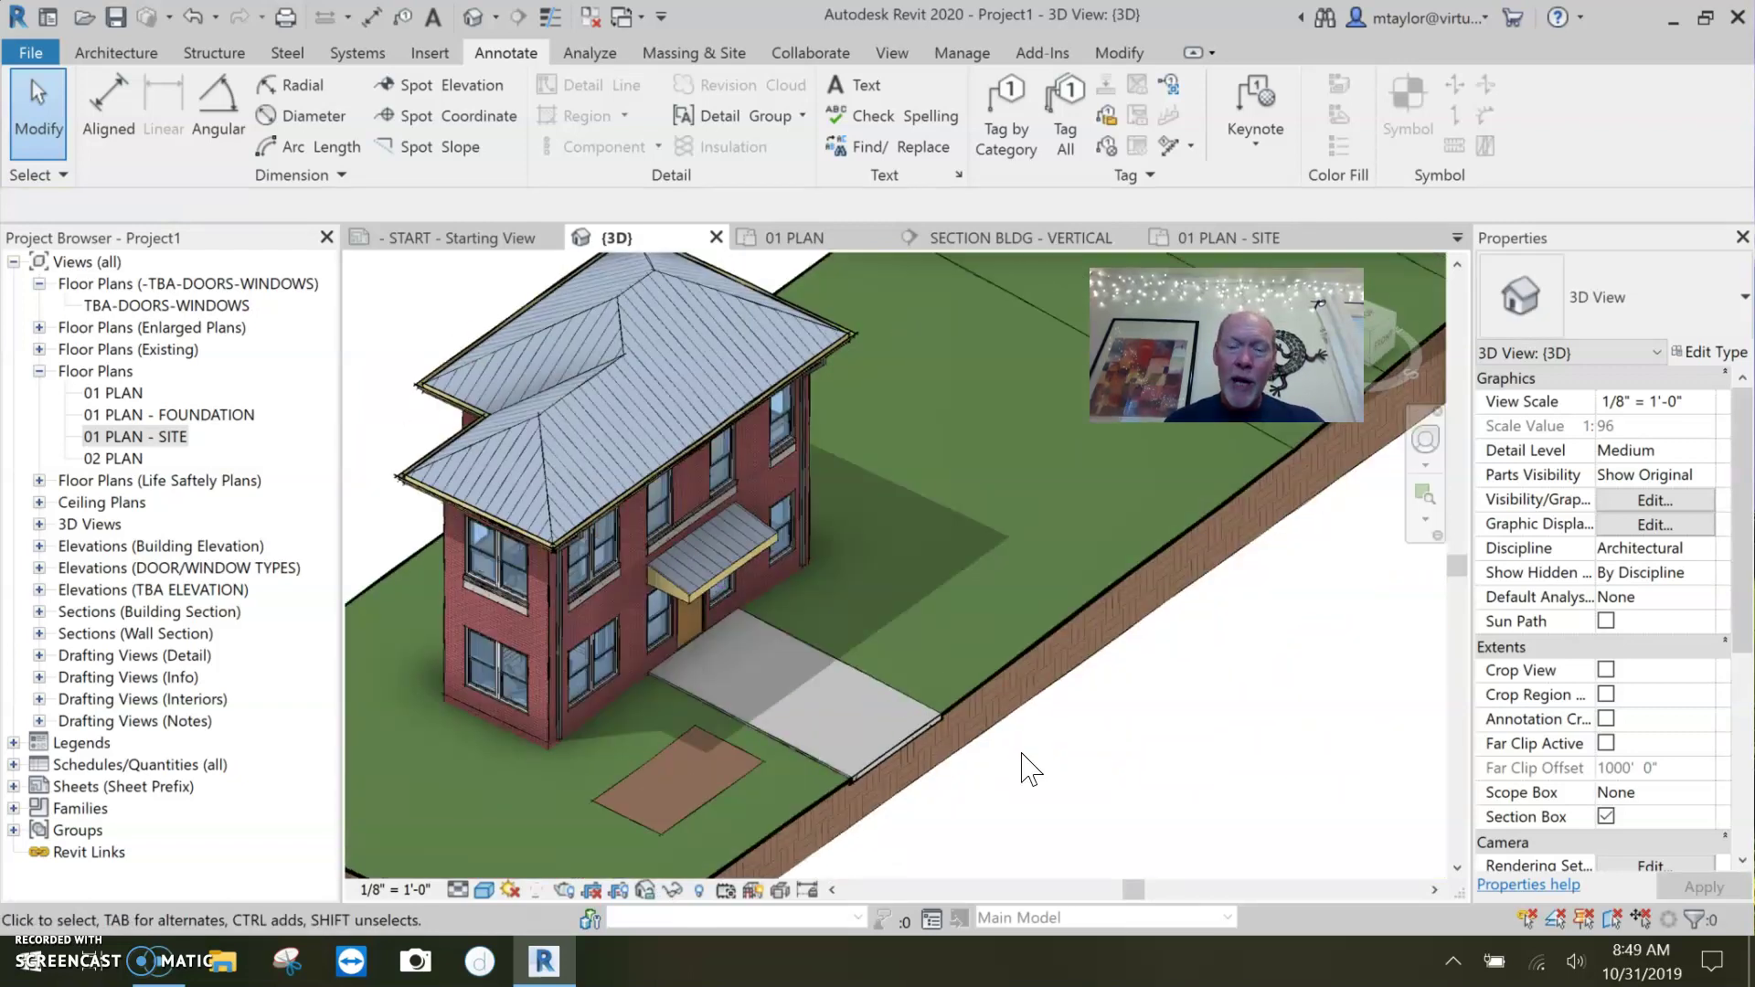
pyautogui.scroll(2, 901, 644)
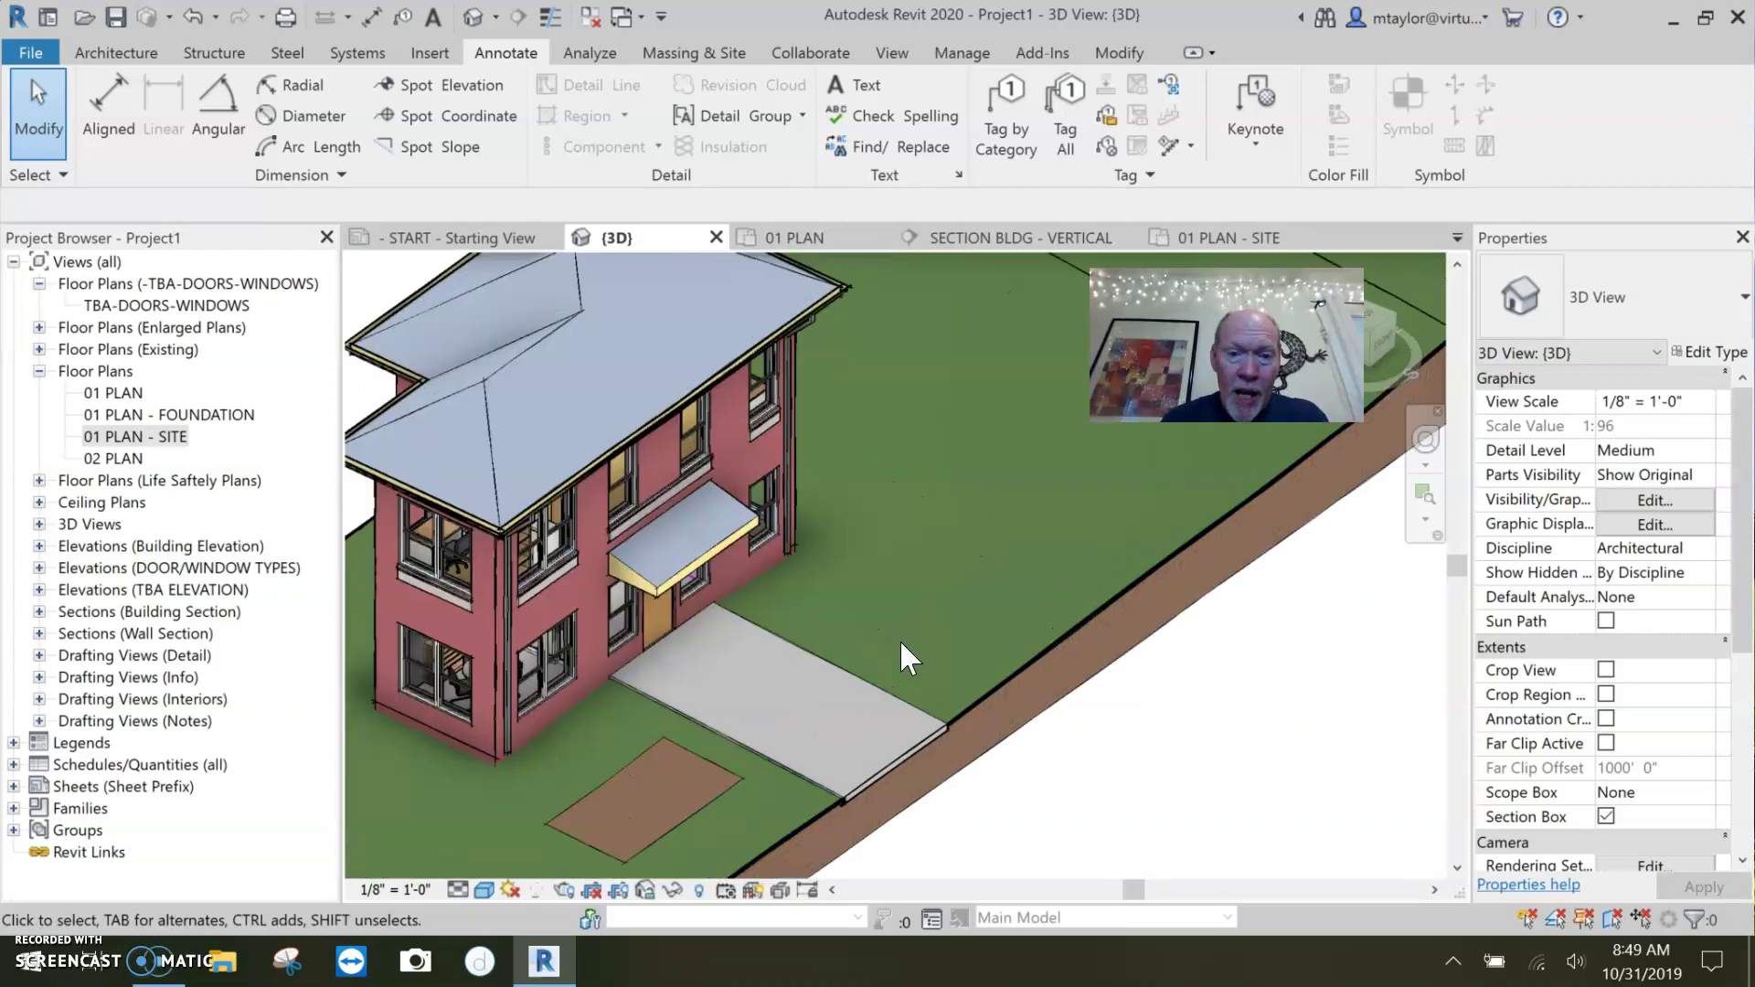
pyautogui.moveTo(899, 638); pyautogui.dragTo(1034, 437, button='middle')
pyautogui.scroll(2, 1034, 437)
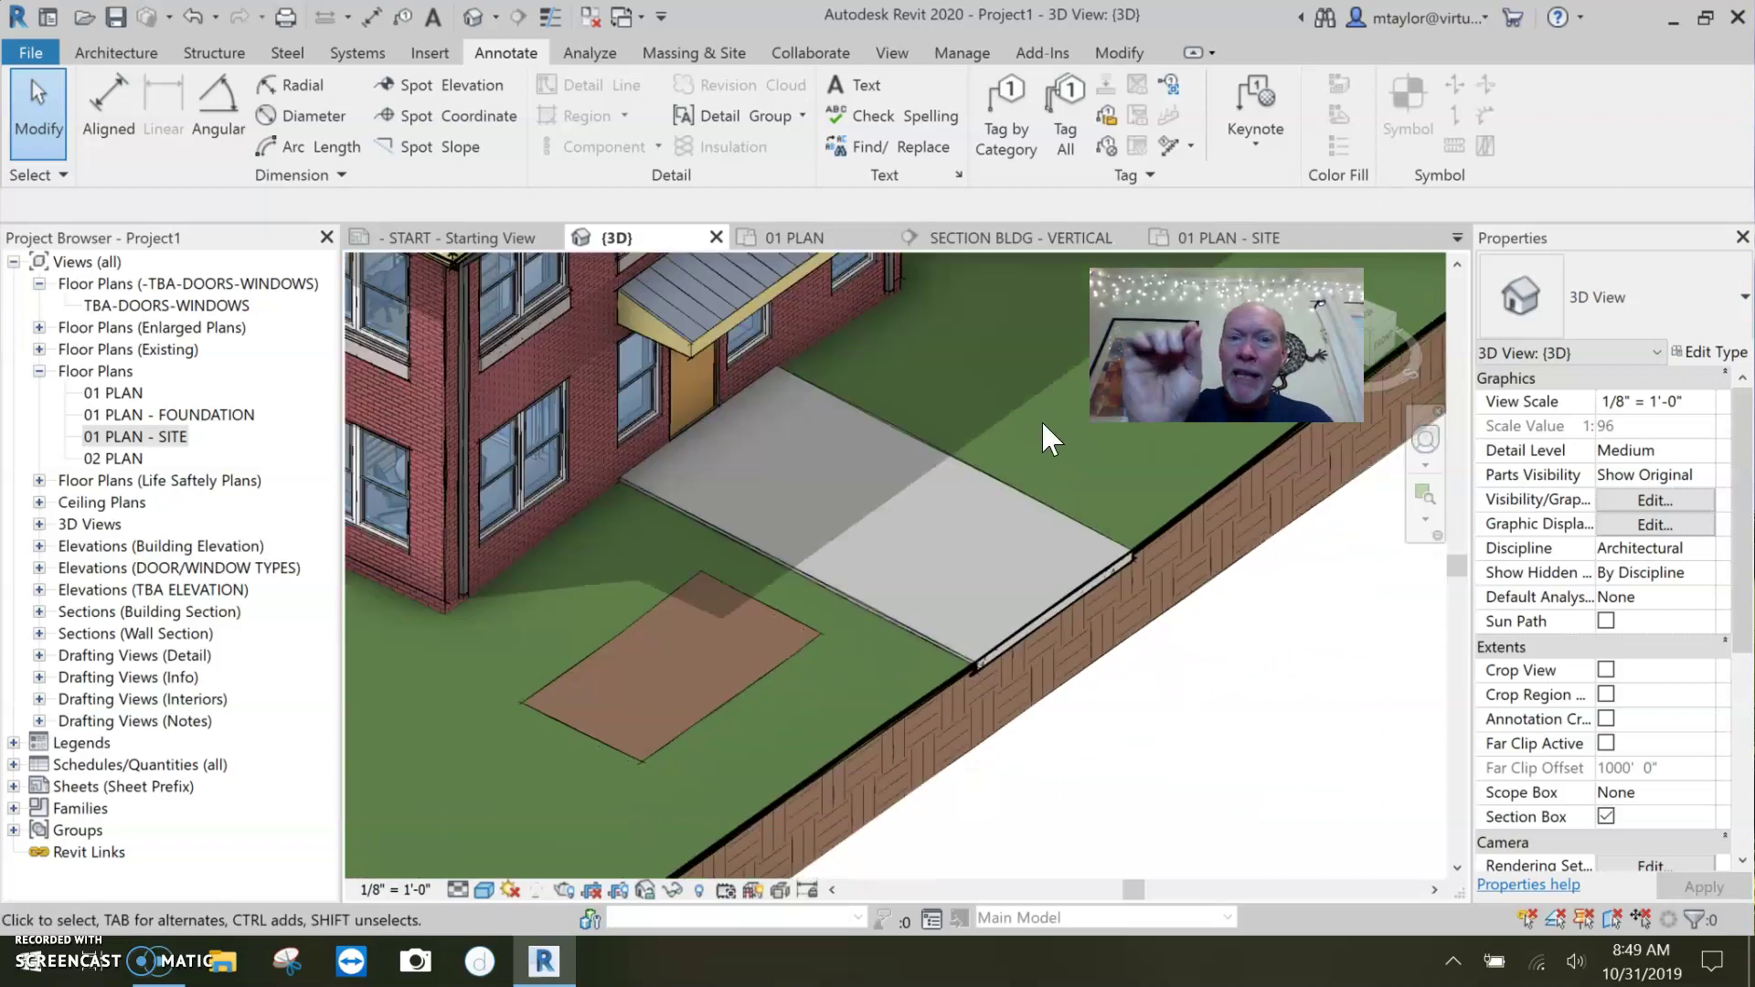